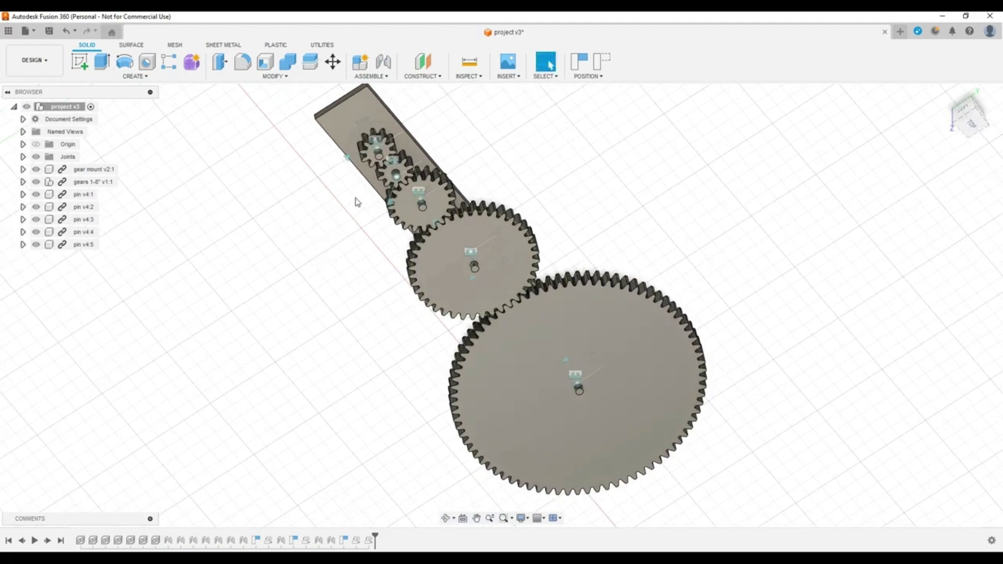
- Examine the gear train from several angles and rotate the revolute joint of the smallest end gear
shift+middle_drag(534, 249, 527, 211)
shift+middle_drag(603, 179, 661, 210)
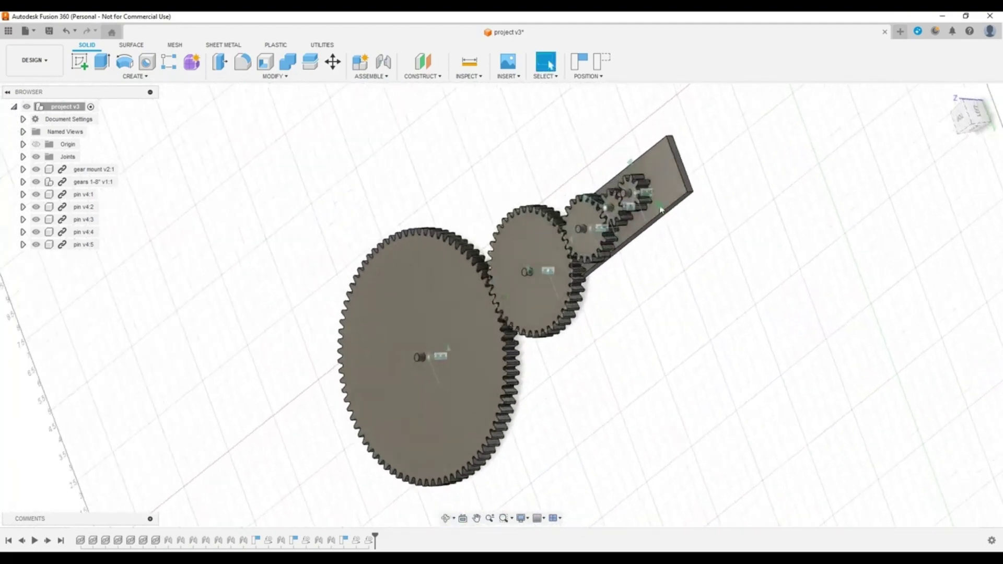
click(630, 164)
drag(630, 139, 633, 139)
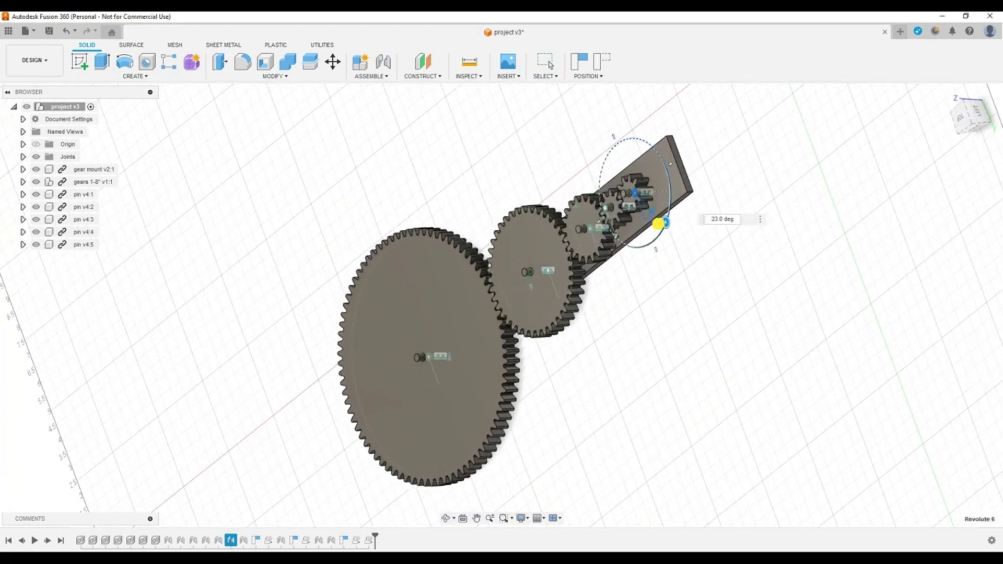
drag(634, 245, 612, 135)
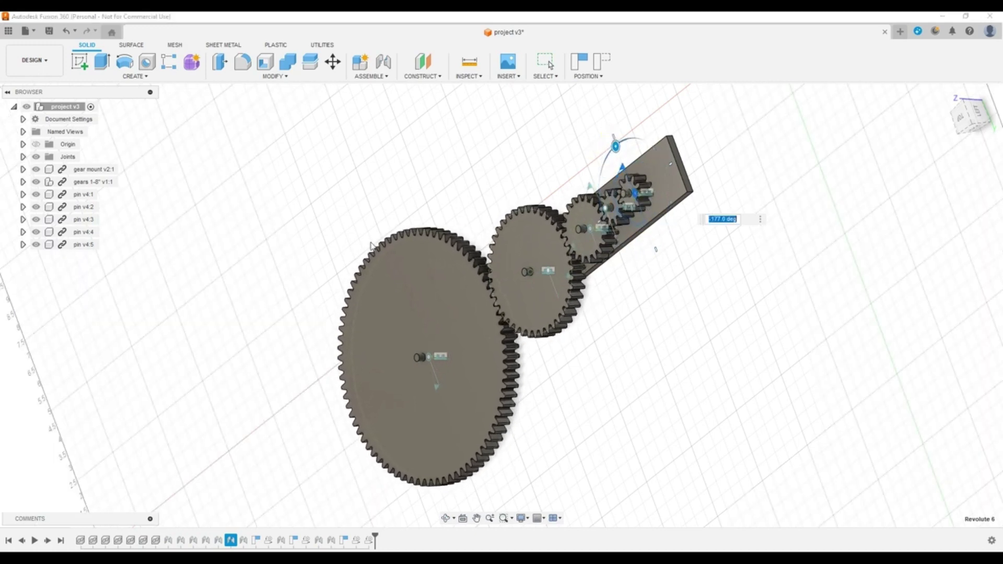
- Create a new blank design document
click(900, 31)
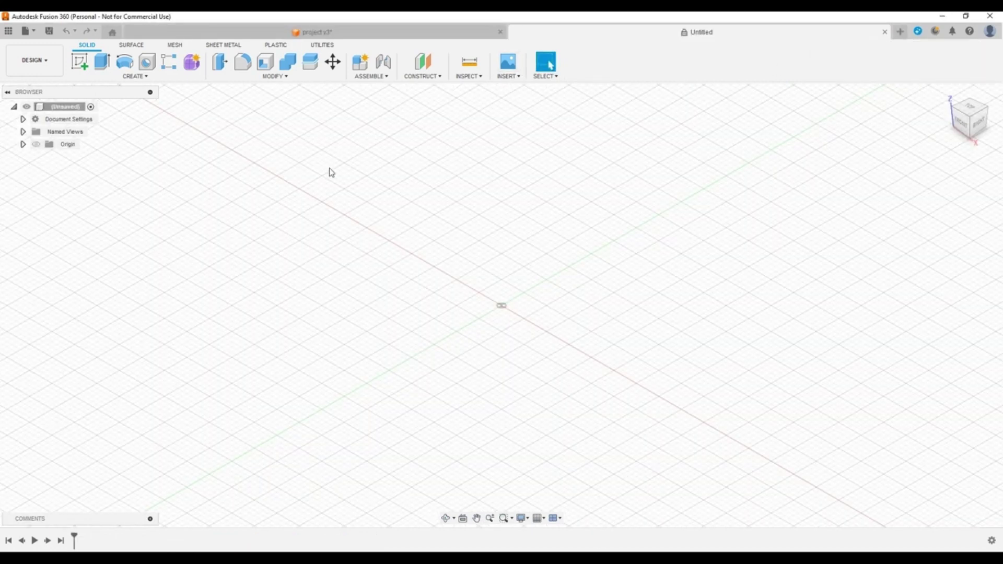
click(251, 32)
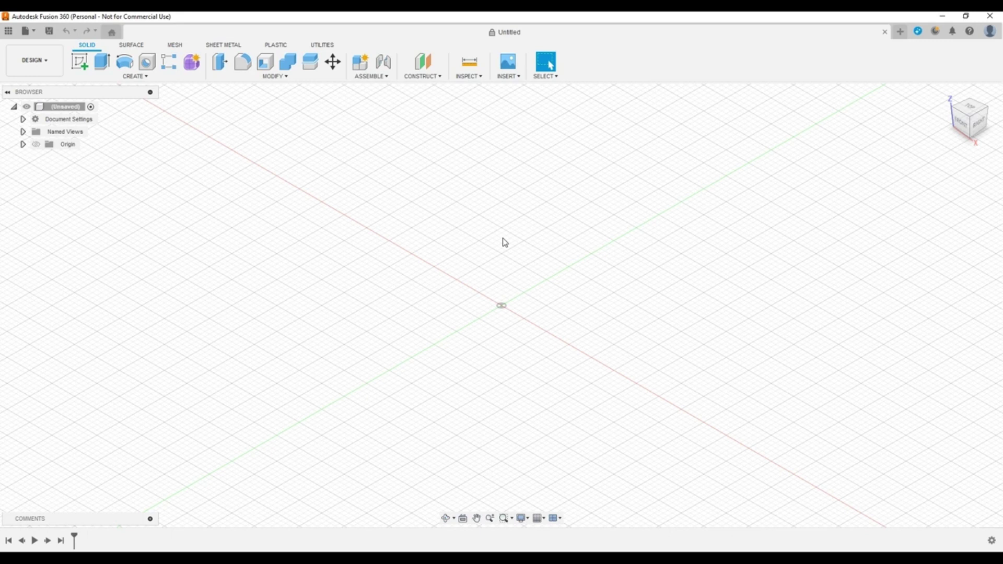
click(508, 77)
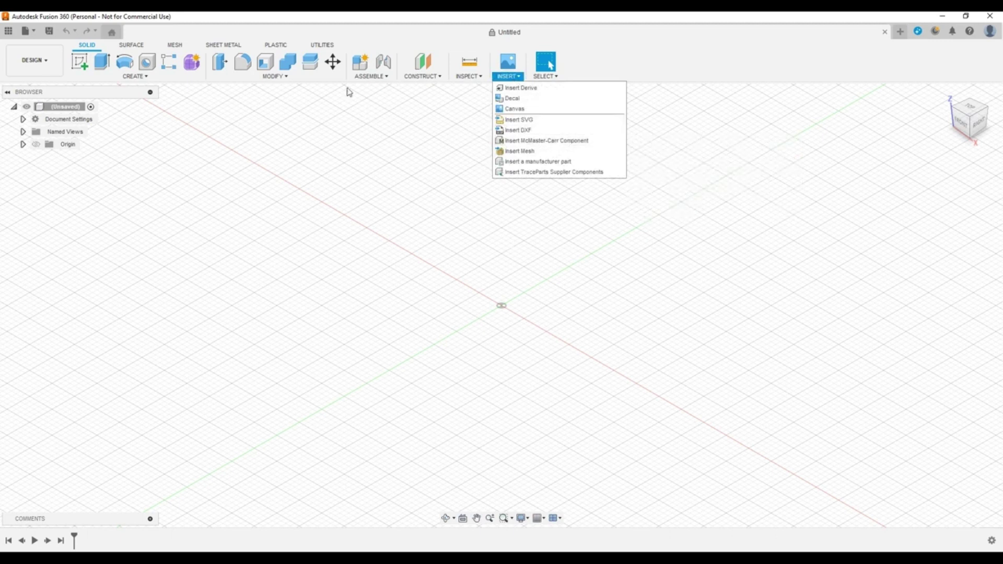
click(322, 45)
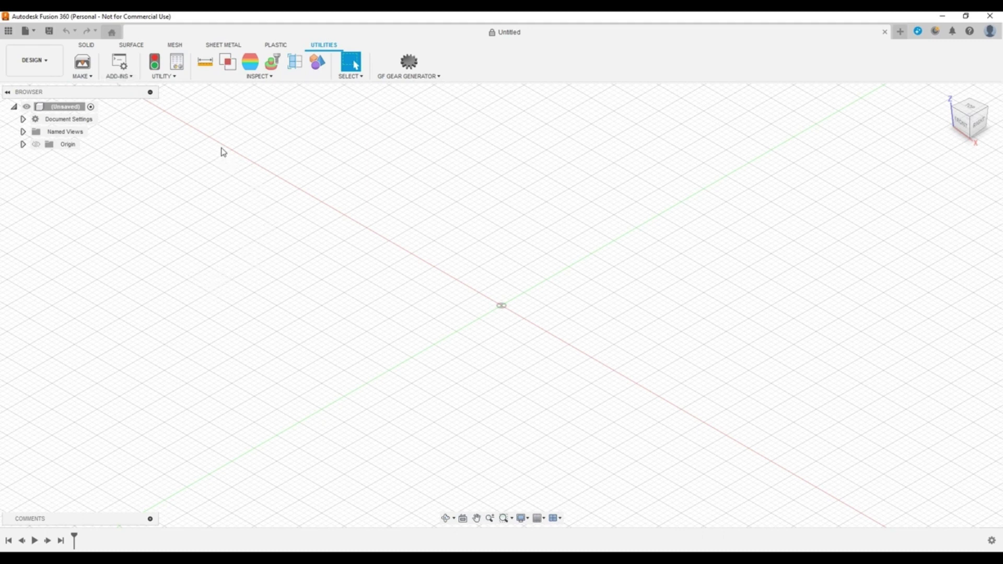
click(86, 46)
- Start a sketch on the horizontal XY plane and draw a two-point rectangle about 5.2 in long from the origin
click(80, 62)
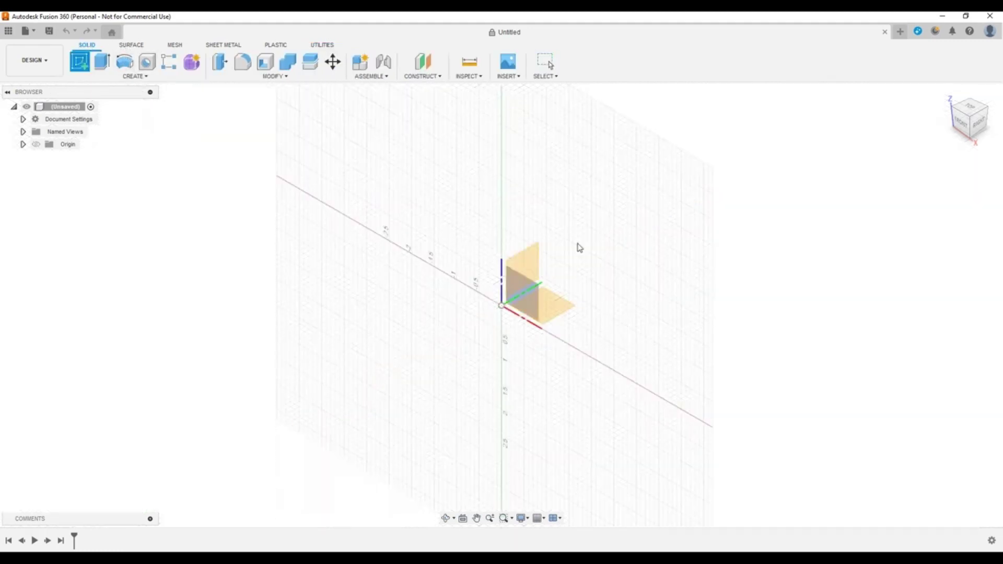
click(568, 309)
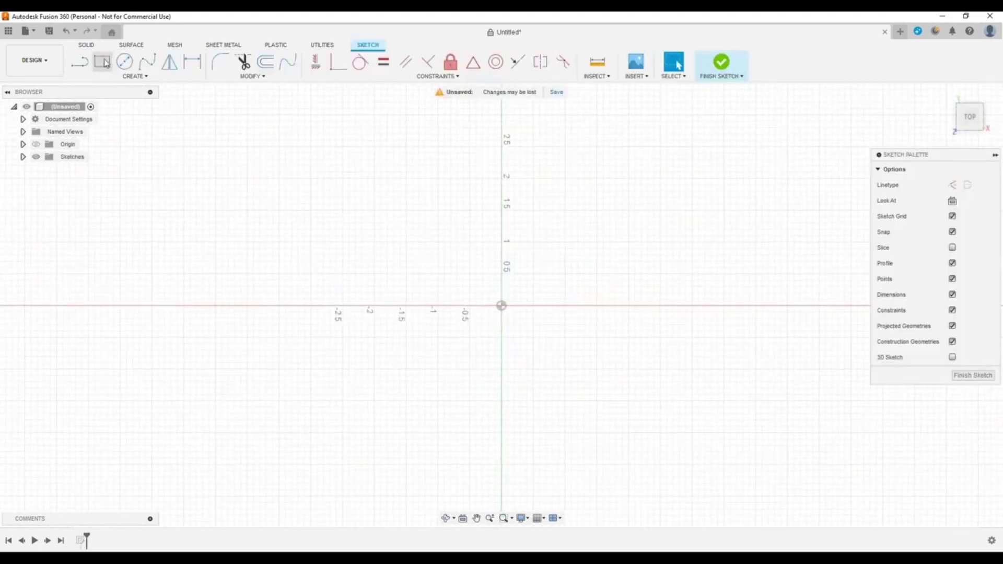
click(102, 61)
click(502, 305)
click(831, 230)
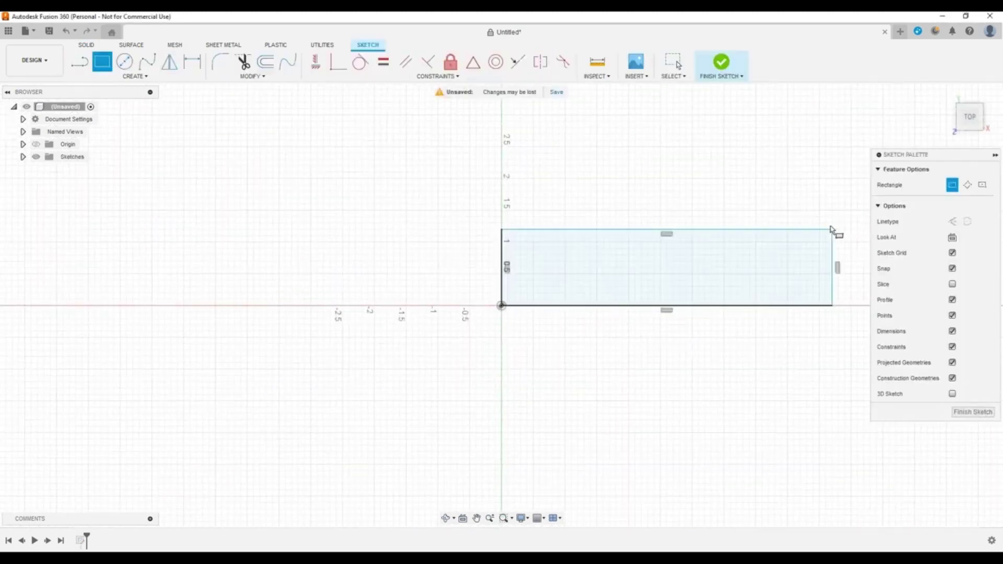
- Dimension the rectangle to 2 in high and 16 in long
click(192, 62)
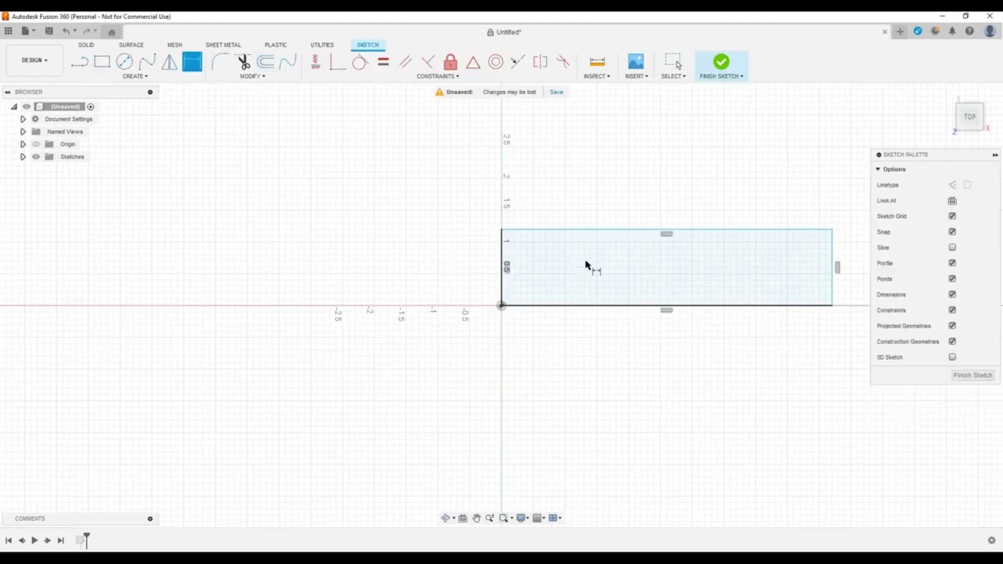
click(502, 287)
click(552, 267)
text(2)
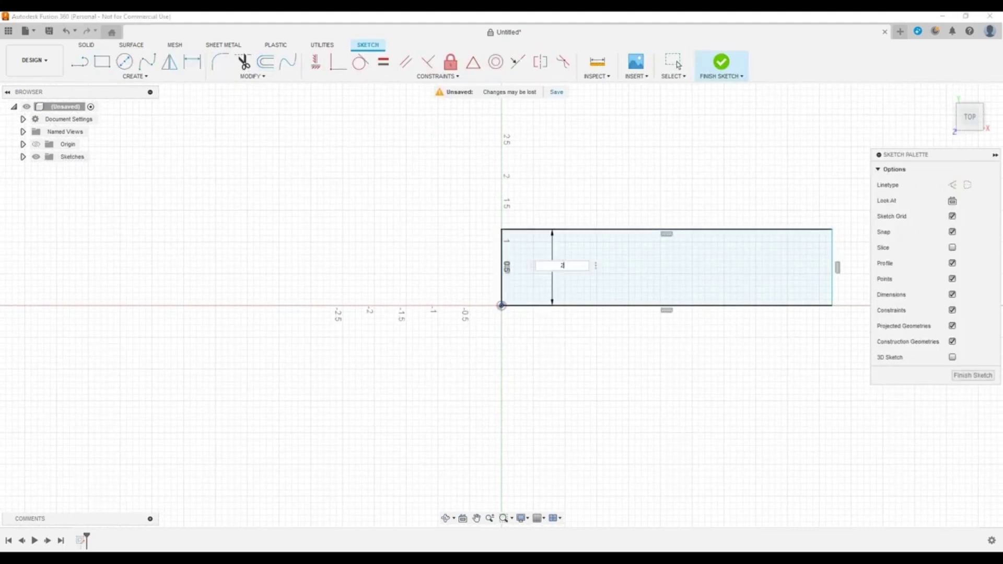
key(Return)
click(616, 178)
click(640, 143)
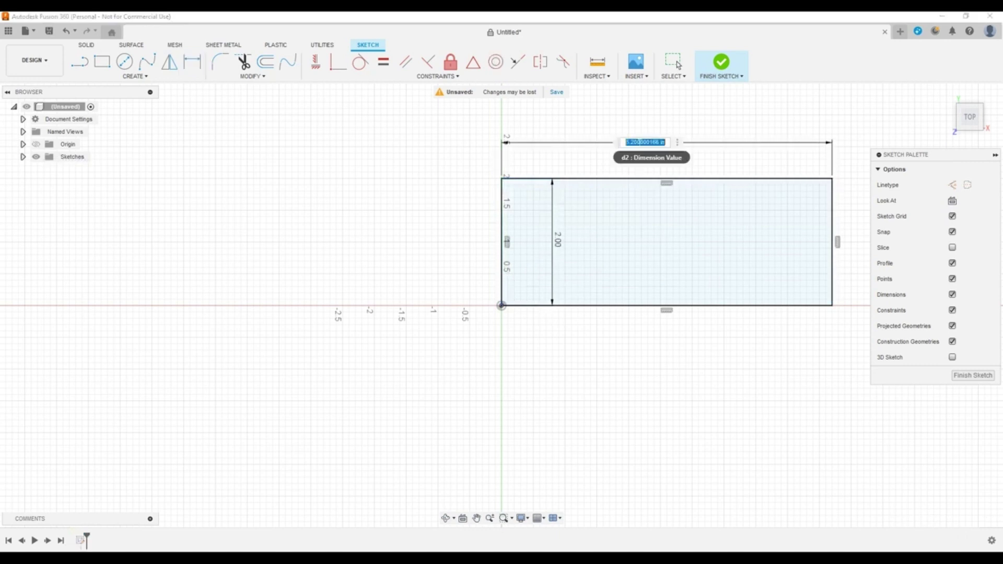
text(16)
key(Return)
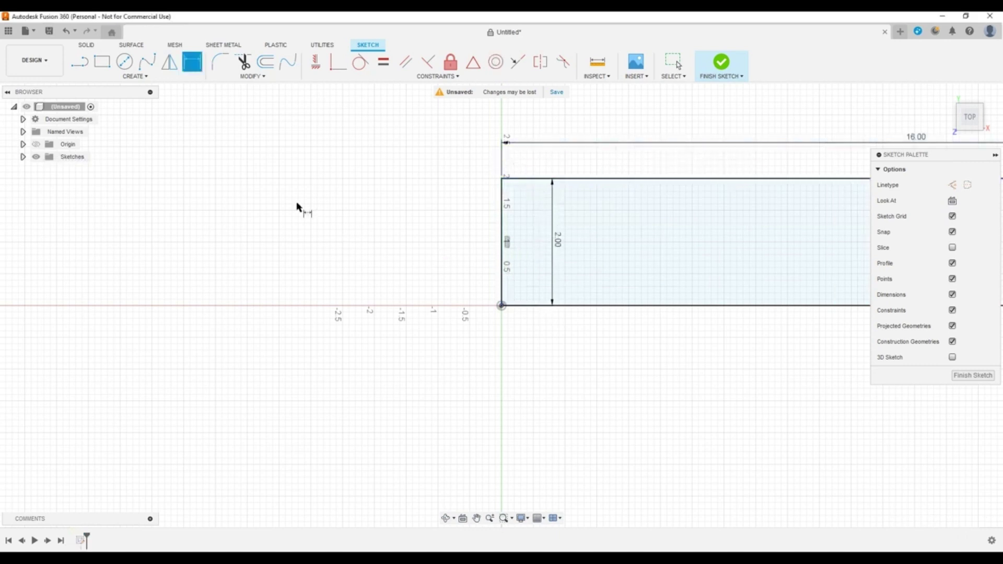
- Extrude the rectangular profile 0.25 in to one side as a new body
click(23, 157)
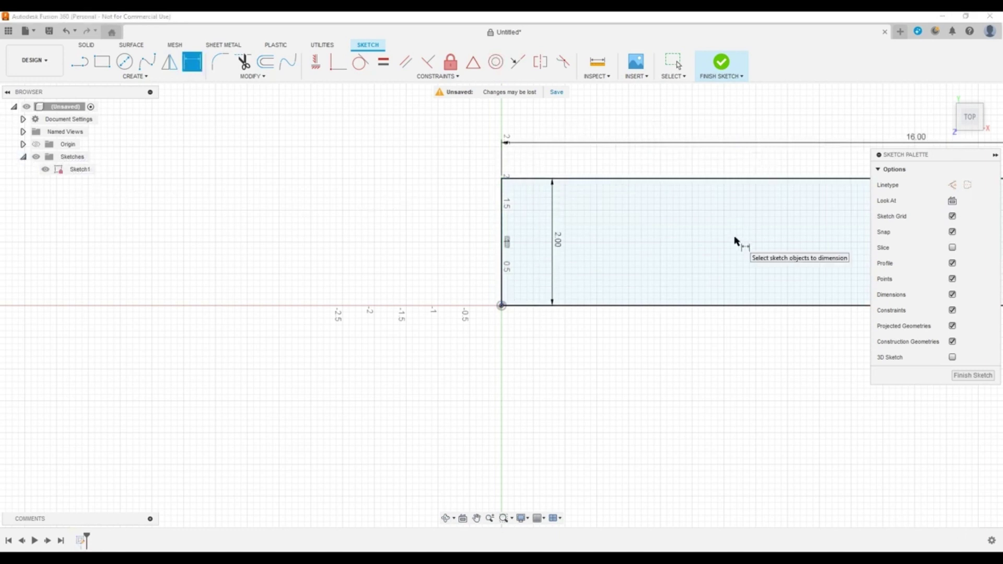
middle_drag(739, 246, 291, 288)
middle_click(418, 243)
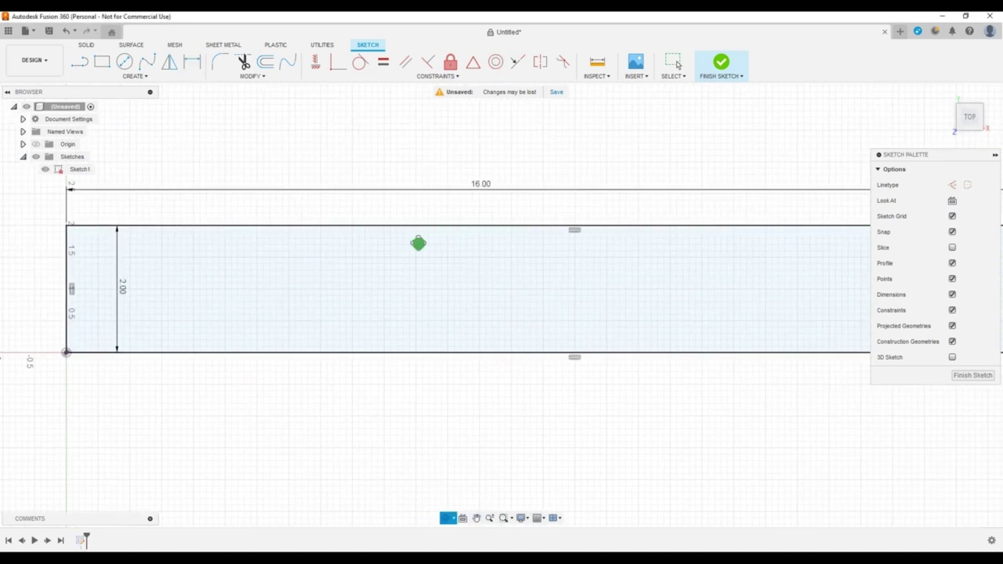
middle_click(418, 243)
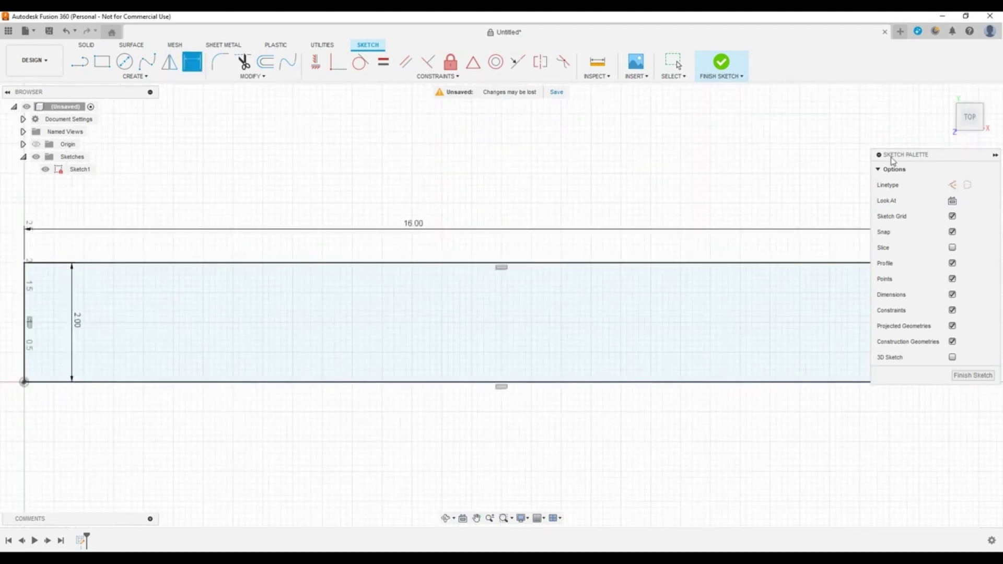
click(992, 155)
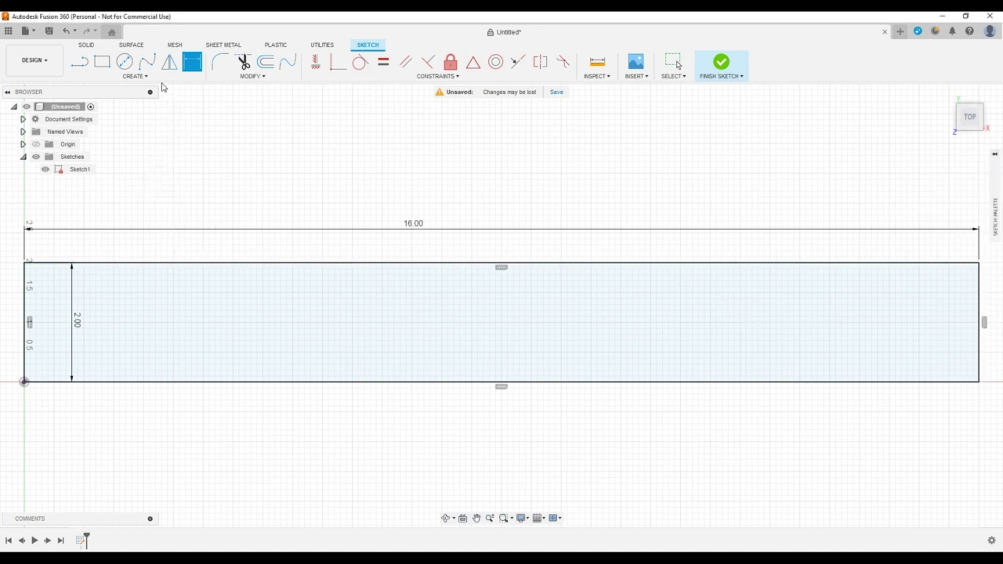
click(88, 46)
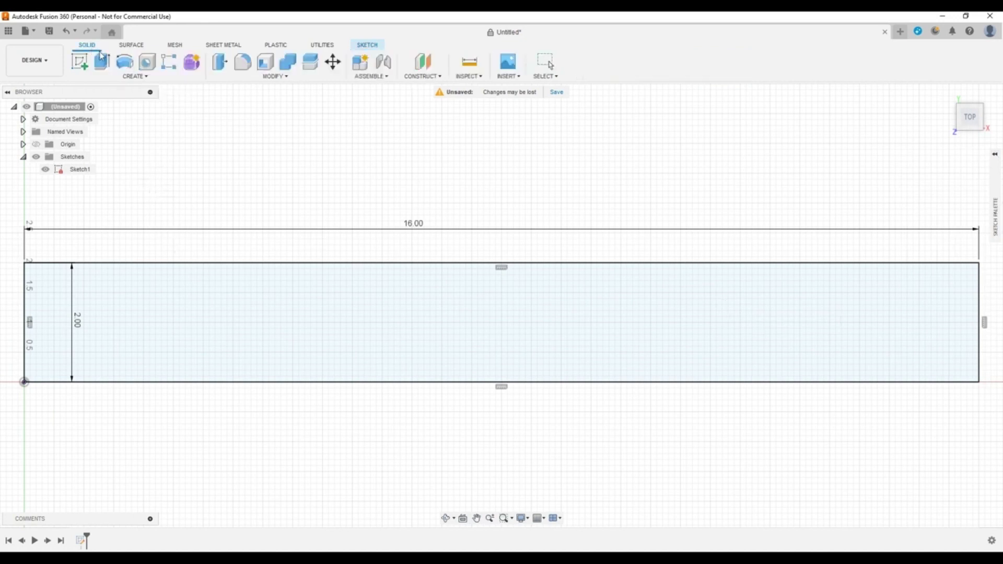
click(102, 61)
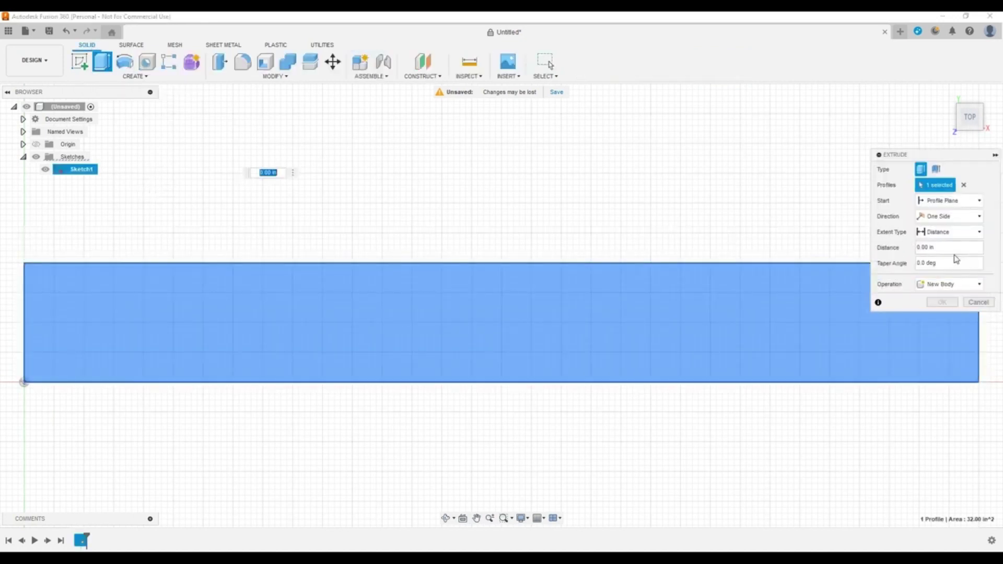
click(951, 232)
click(951, 232)
shift+middle_drag(672, 337, 675, 282)
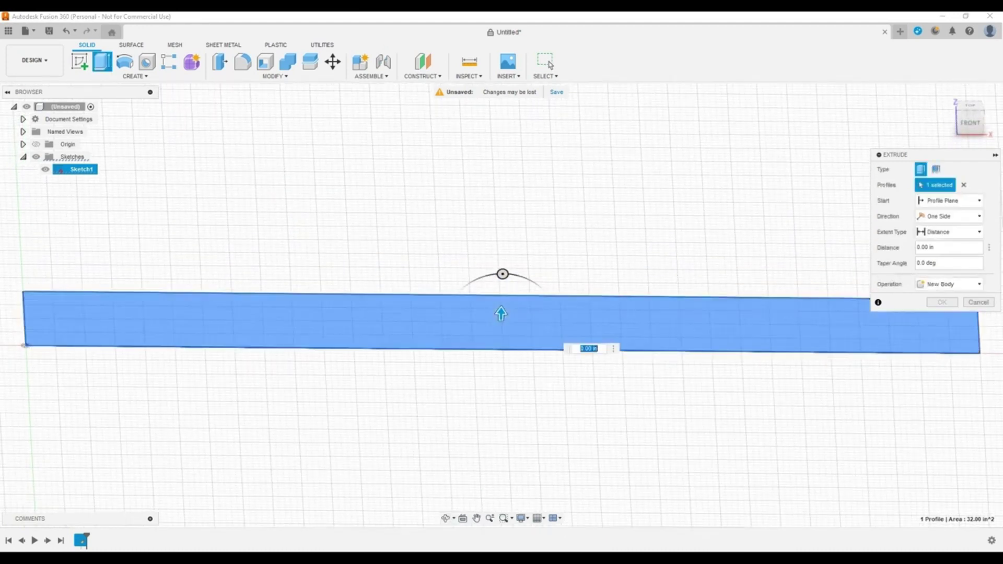
click(936, 247)
text(.25)
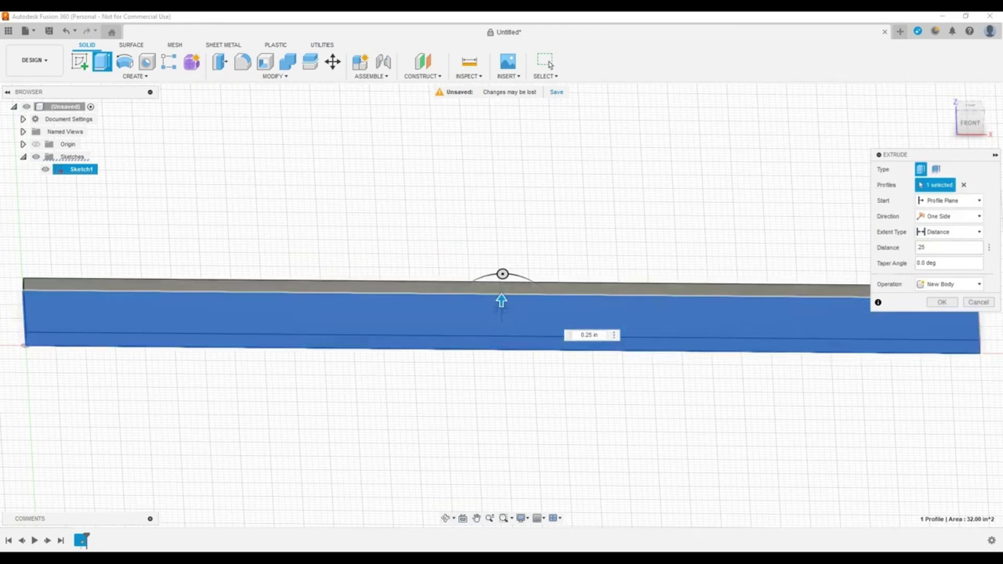
click(942, 303)
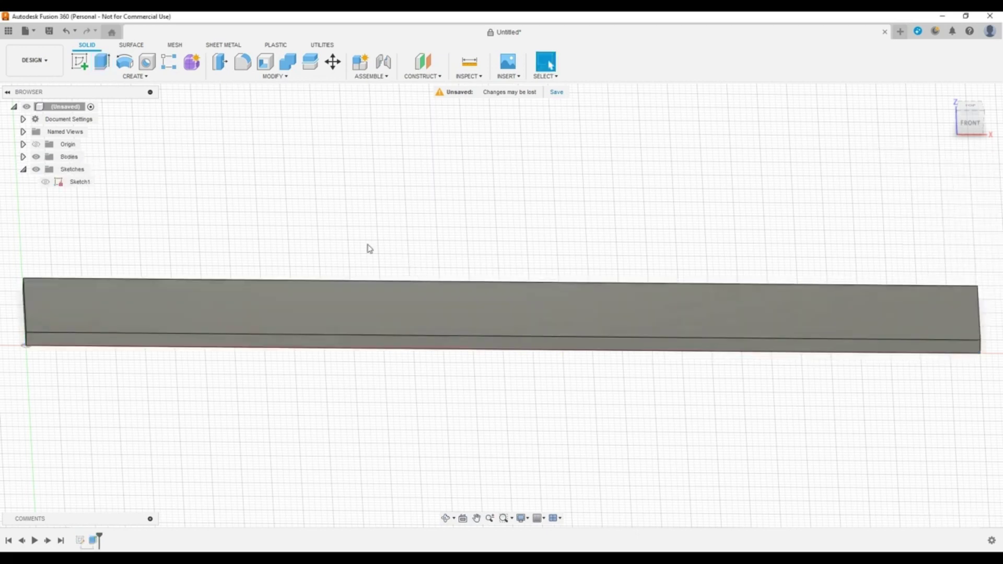
- Start a sketch on the bar's top face and draw a circle about 0.72 in in diameter near the origin end
shift+middle_drag(285, 201, 287, 269)
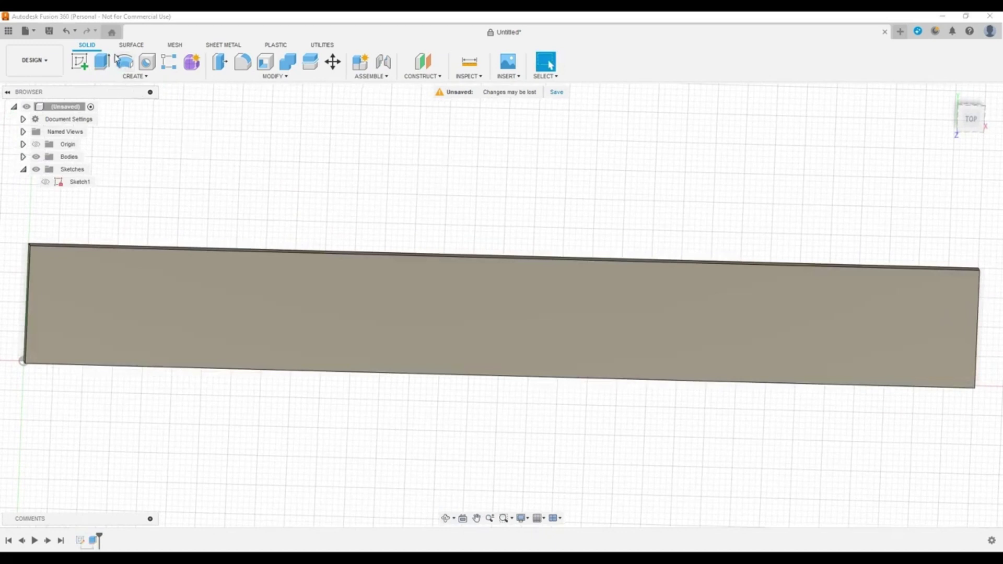
click(83, 63)
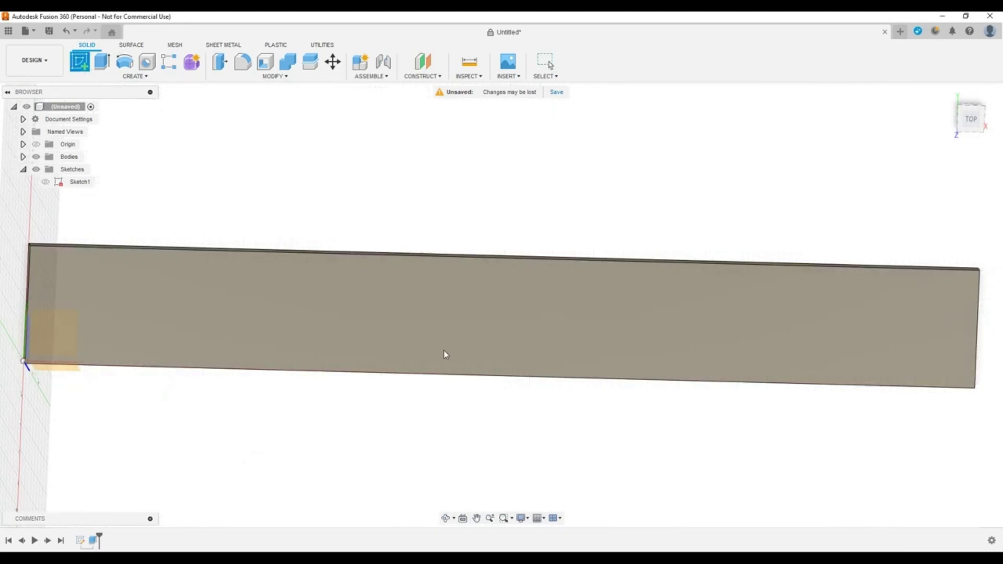
click(414, 299)
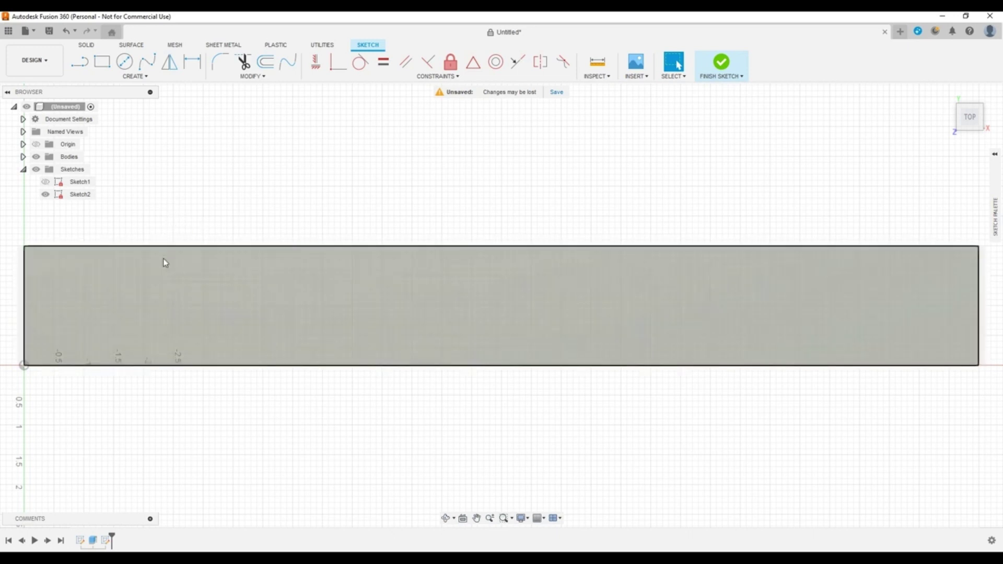
click(127, 62)
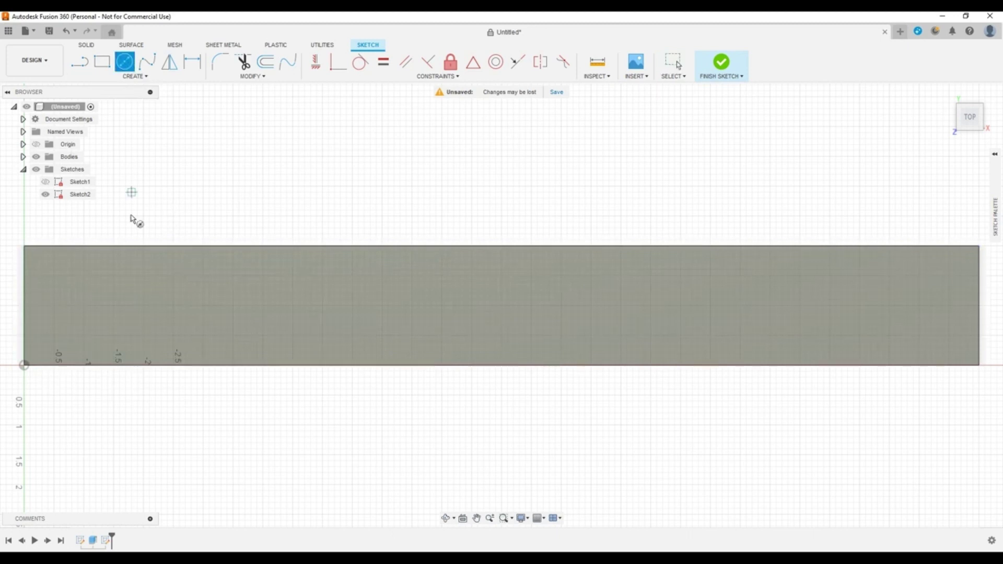
click(95, 317)
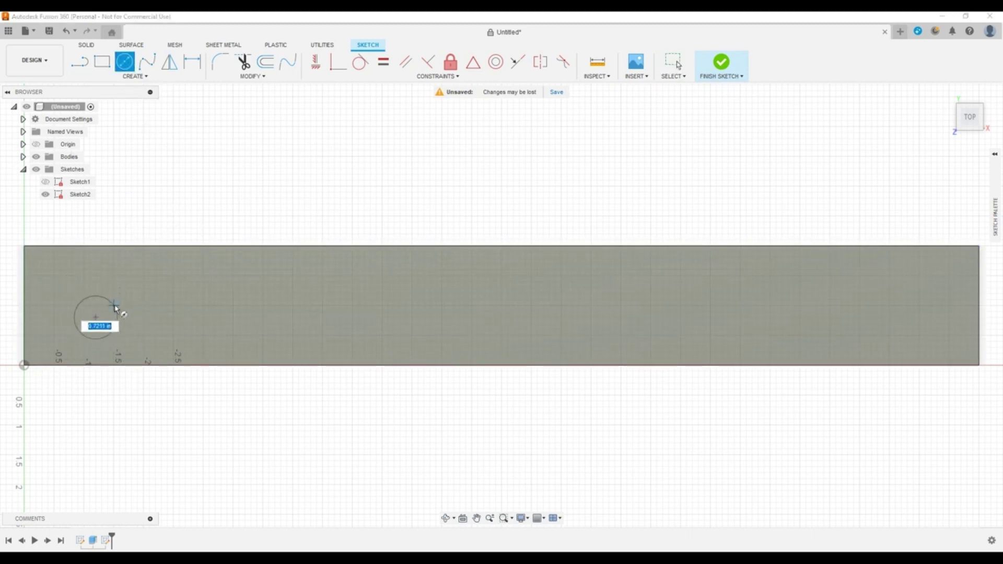
click(115, 303)
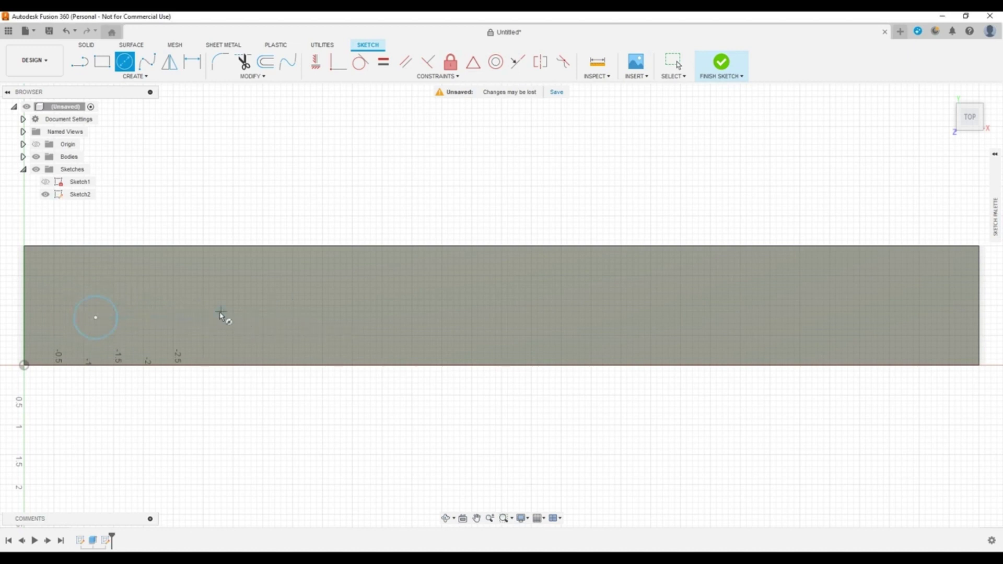
- Draw four more circles of varying sizes spaced along the length of the bar's top face
click(185, 317)
click(210, 301)
click(298, 317)
click(344, 313)
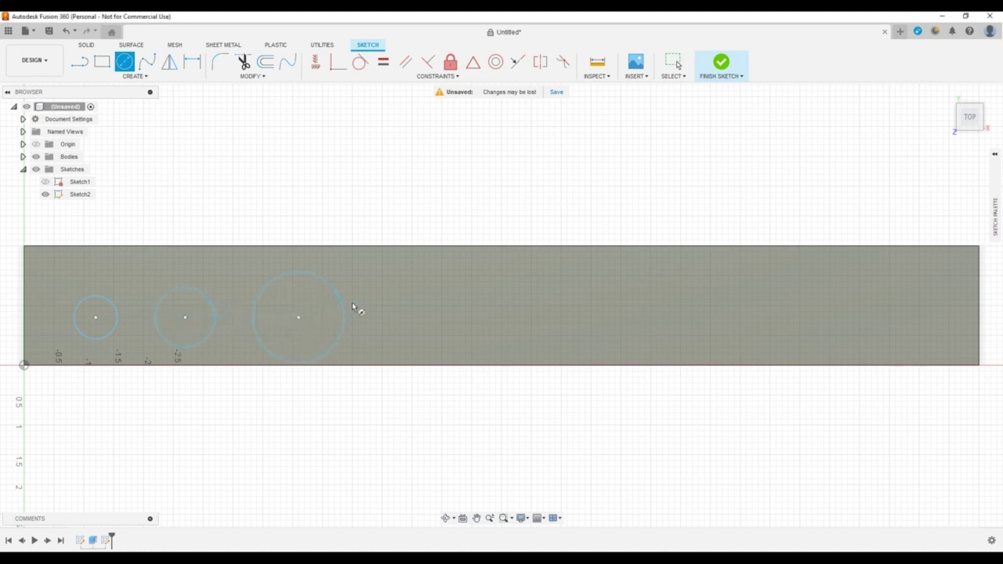
click(405, 306)
click(439, 297)
click(590, 317)
click(640, 304)
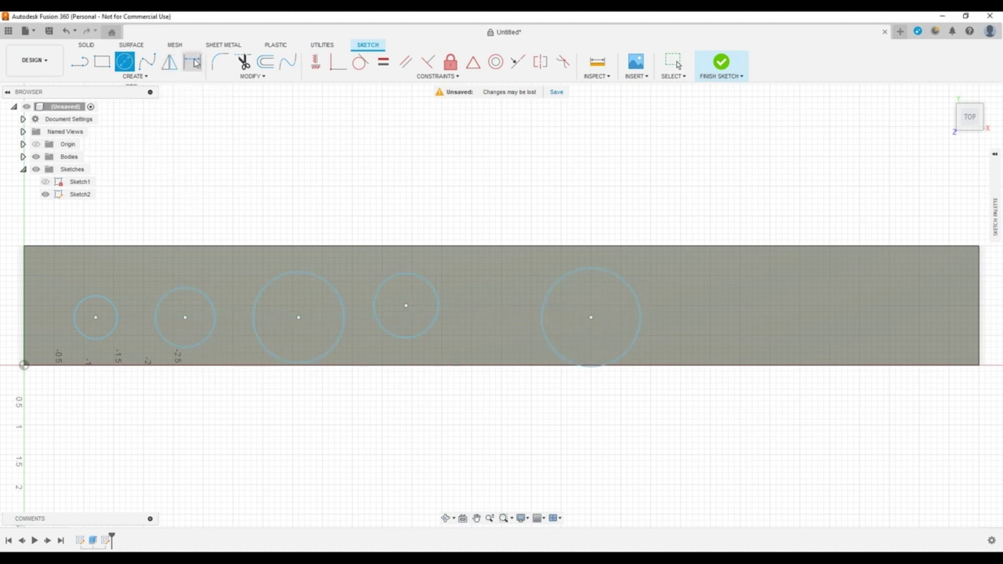
- Apply equal constraints so all five circles on the bar match the diameter of the circle nearest the origin end
click(383, 63)
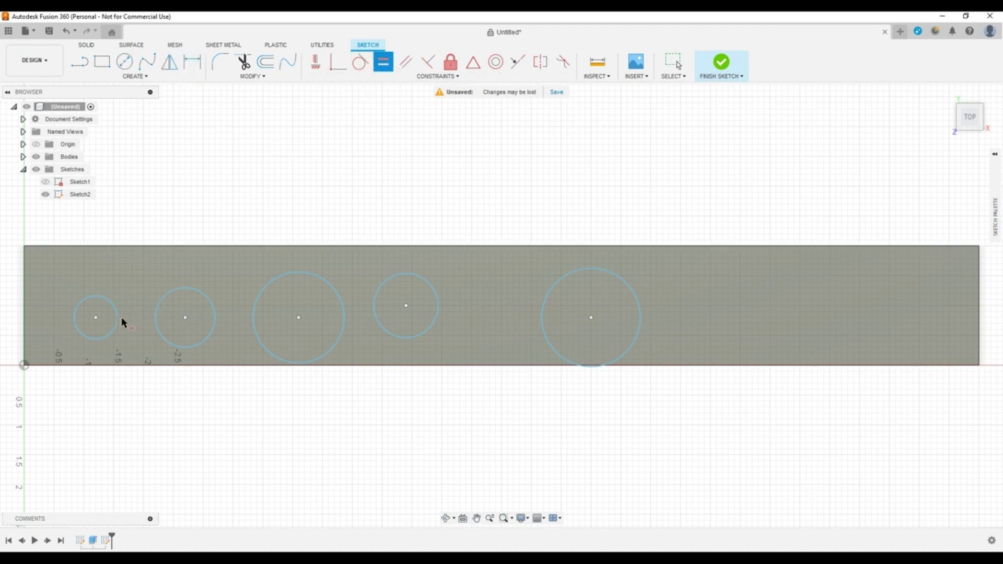
click(117, 320)
click(161, 322)
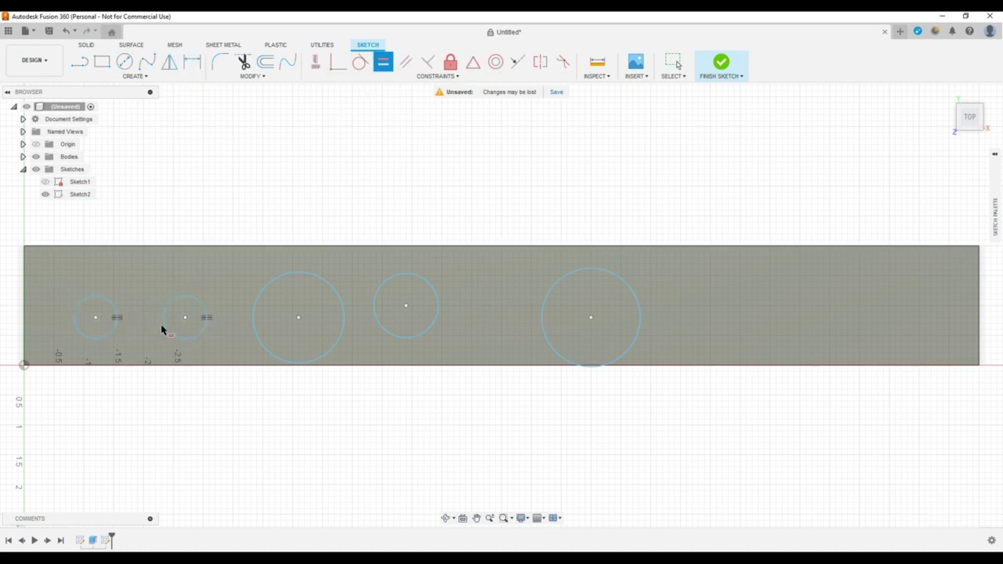
click(205, 325)
click(256, 335)
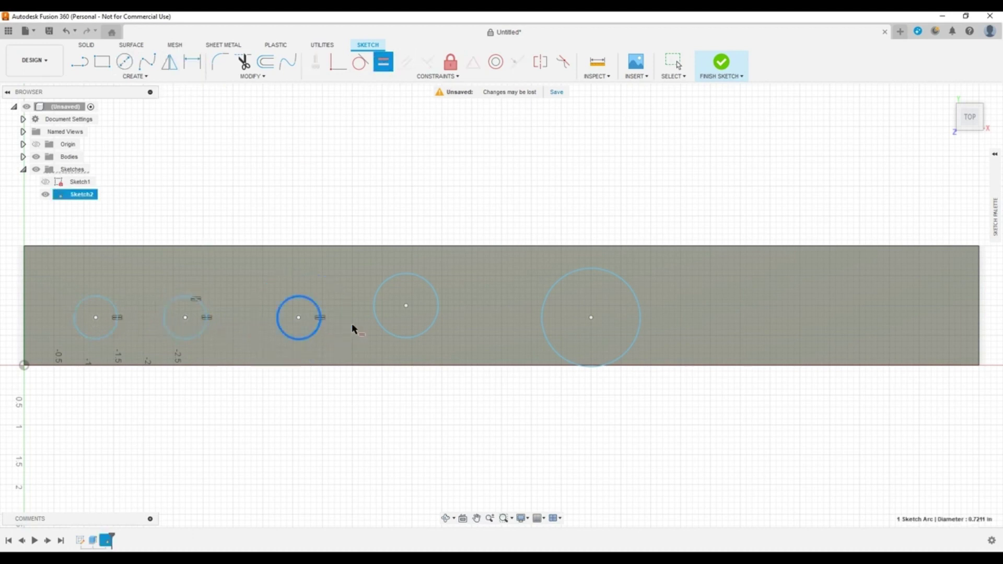
click(378, 322)
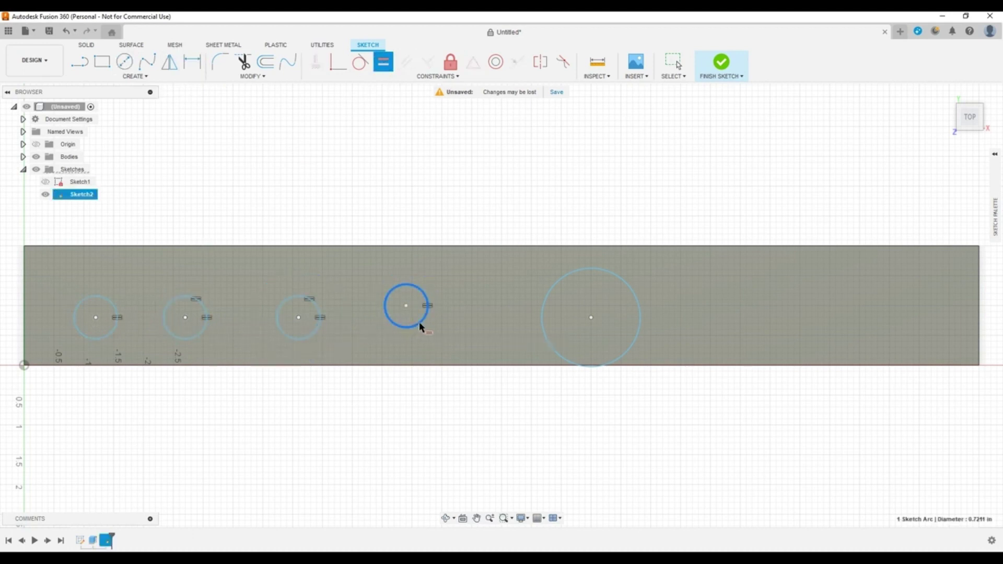
click(544, 333)
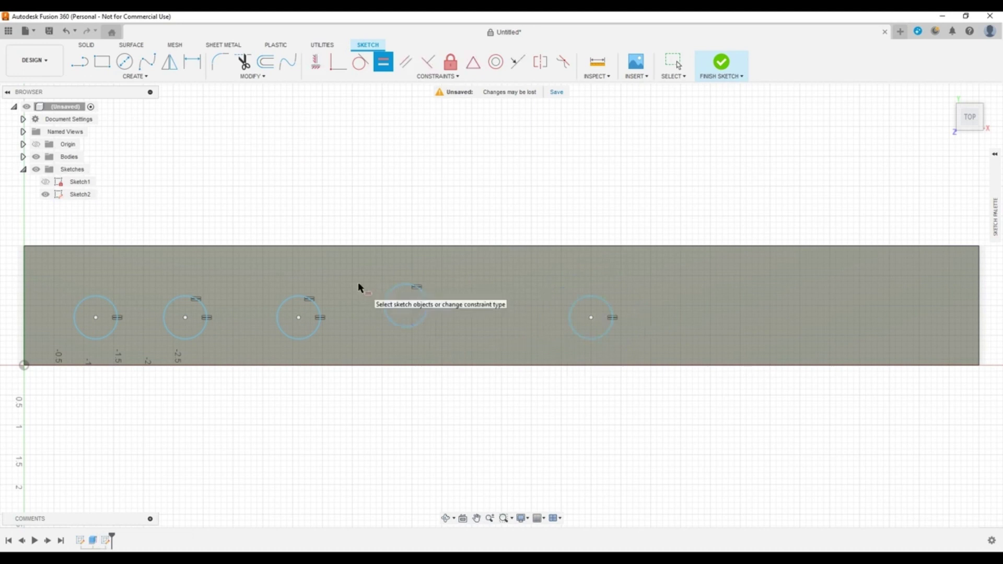
- Draw a horizontal centre line along the bar between the midpoints of its two short edges
click(80, 63)
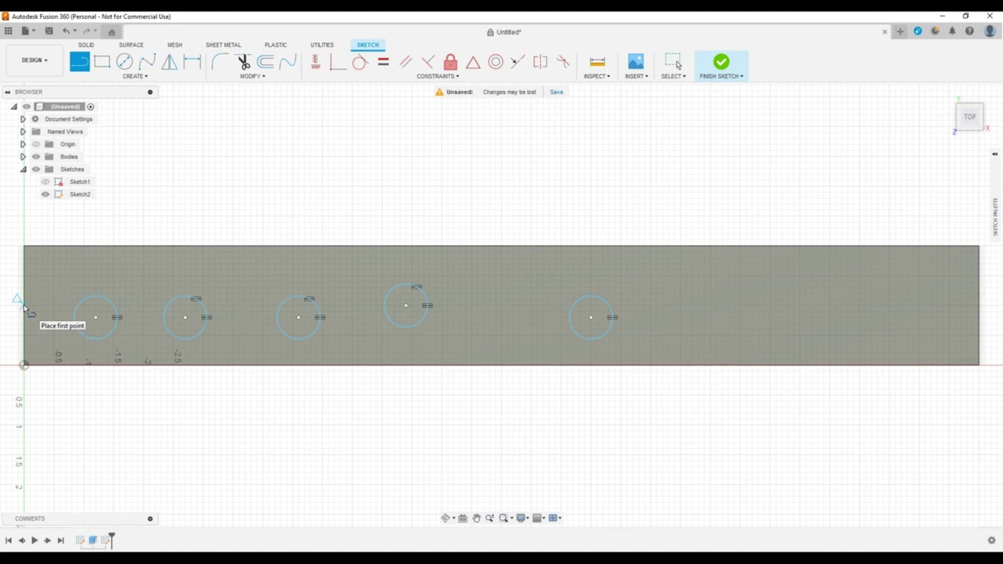
click(25, 305)
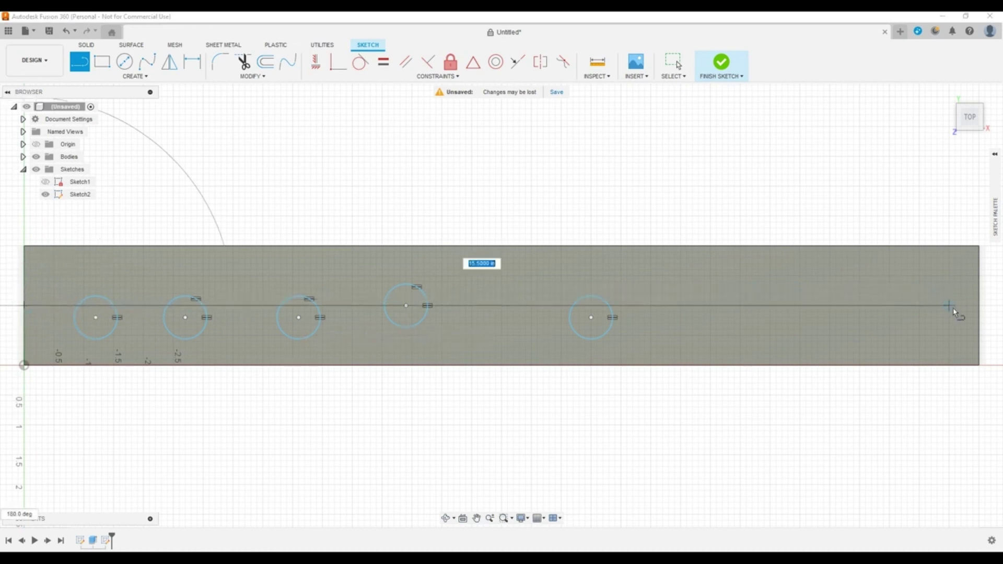
double_click(979, 306)
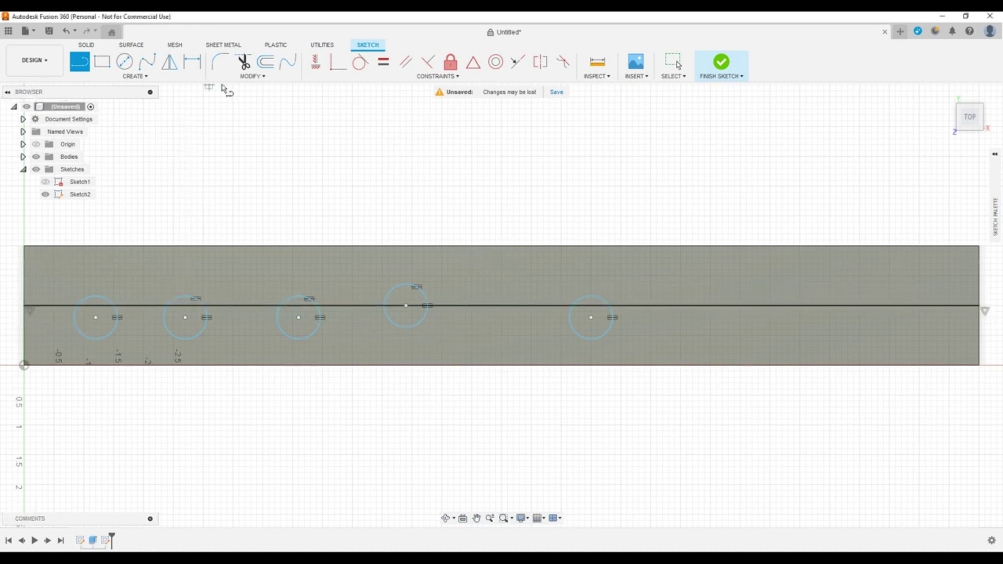
- Constrain the centres of the first and fourth circles coincident with the bar's centre line
click(337, 61)
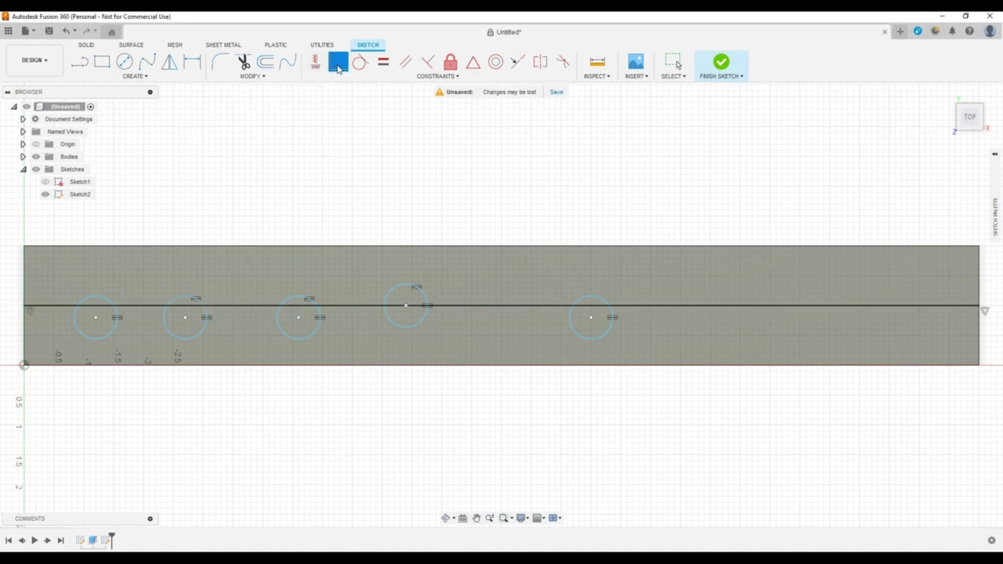
click(96, 319)
click(130, 307)
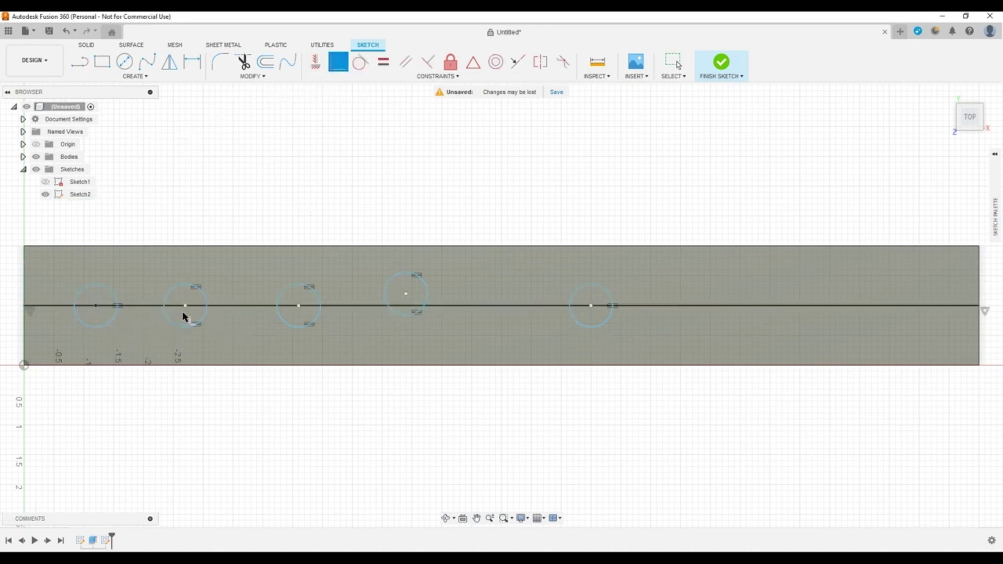
click(405, 294)
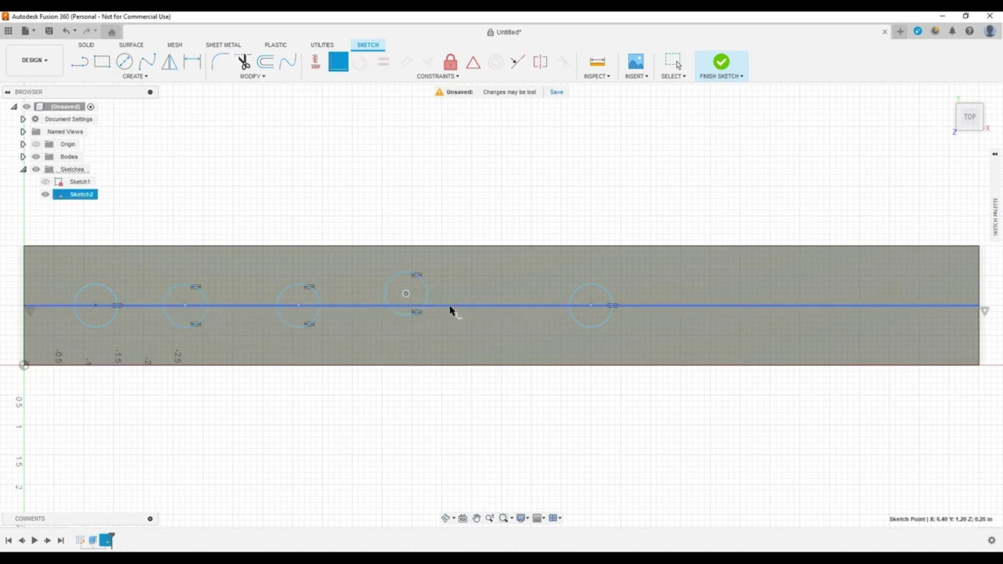
click(450, 306)
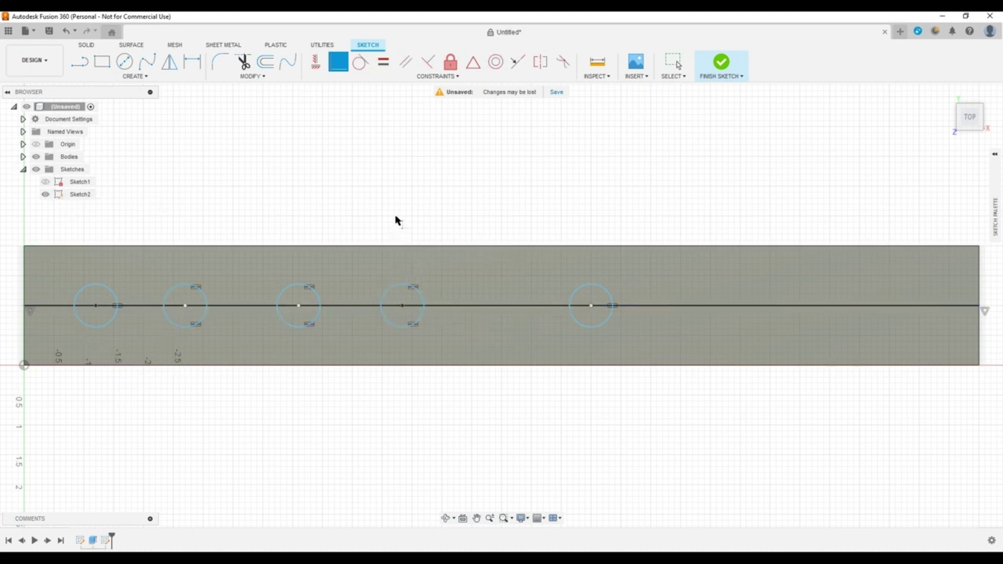
- Dimension the first circle's centre 1.5 in from the bar's short edge at the origin end
click(192, 65)
click(96, 306)
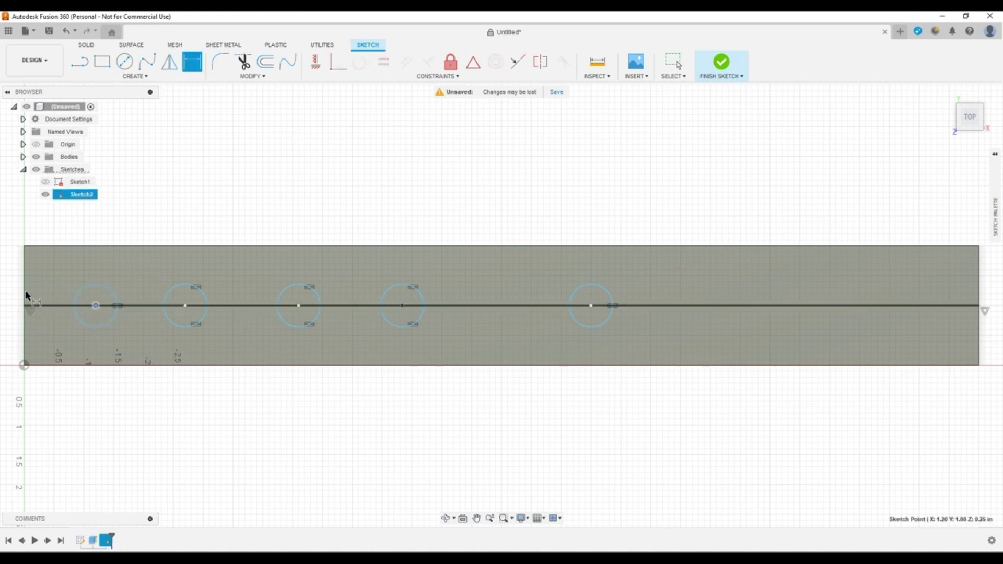
click(24, 293)
click(58, 277)
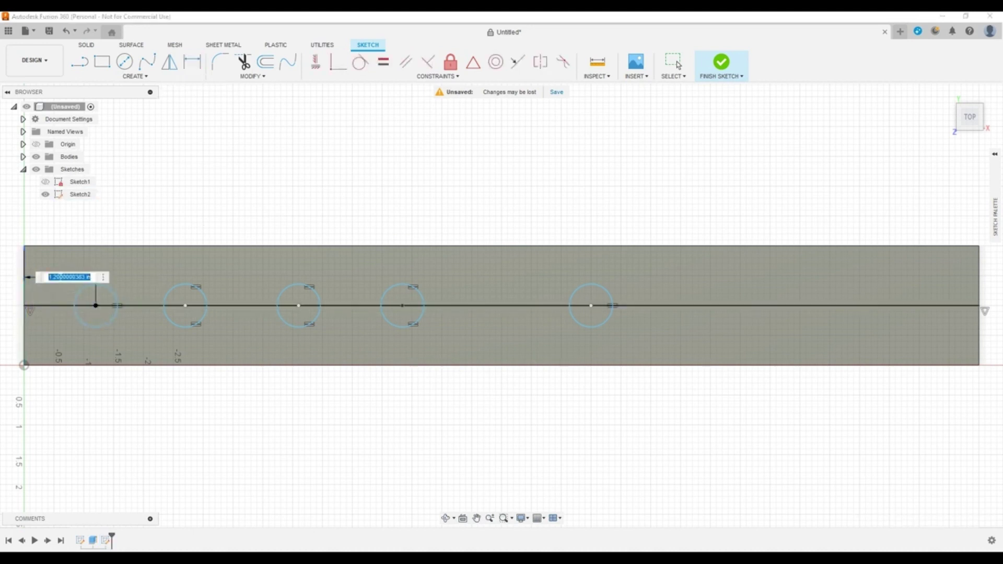
text(1.5)
key(Return)
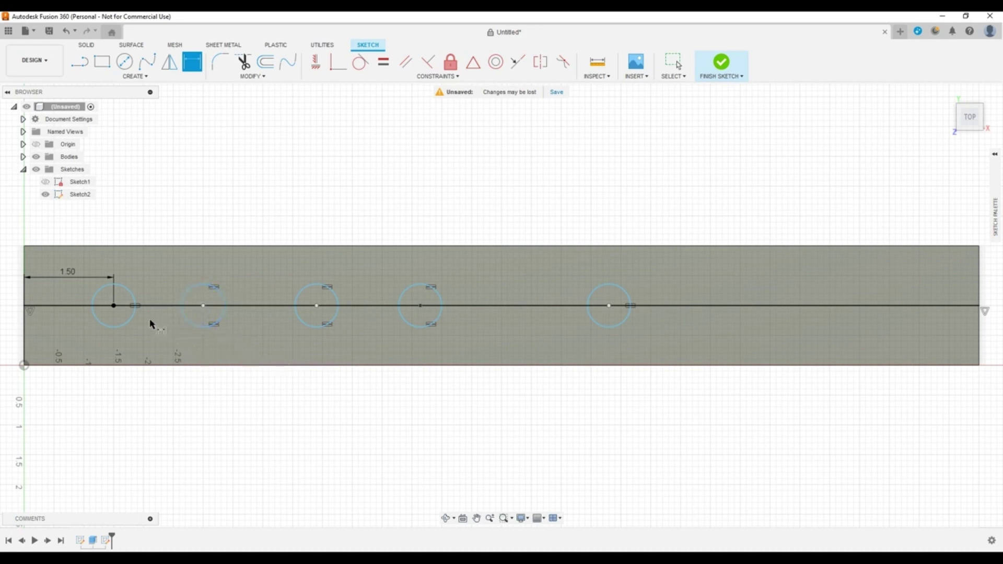
- Dimension the distance between the first and second circle centres to 1 in
click(113, 306)
click(202, 307)
click(159, 273)
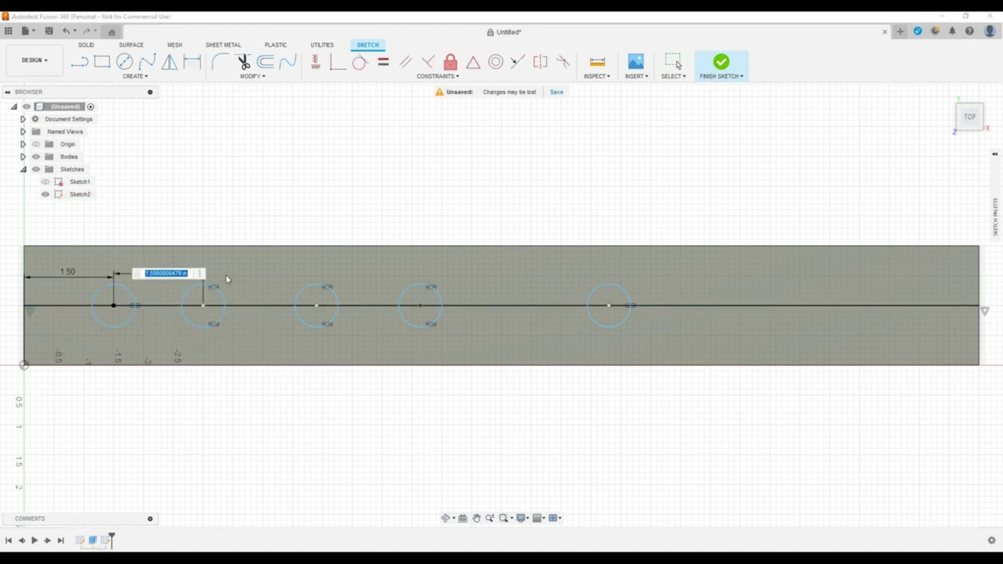
text(1)
key(Return)
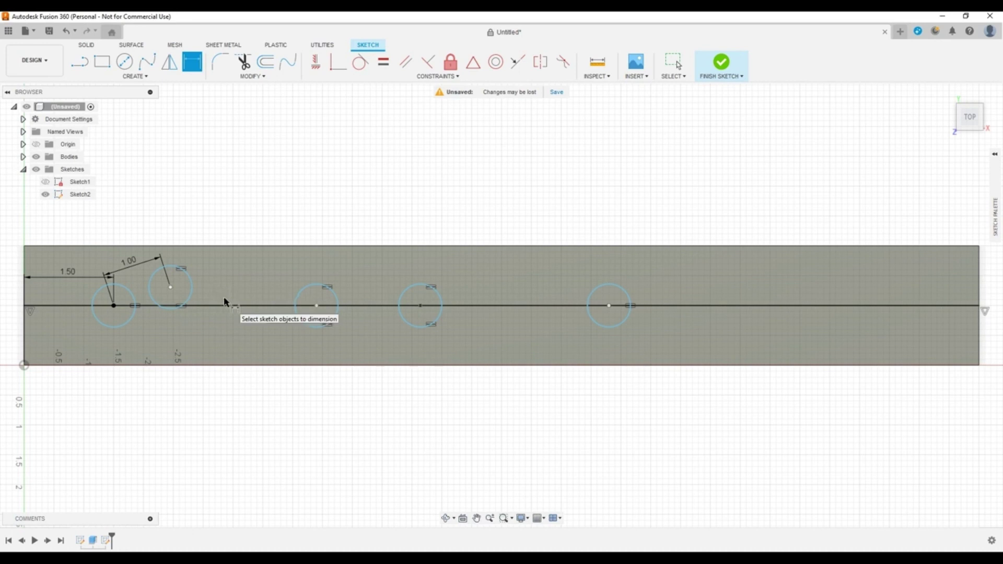
- Constrain the centres of the second, fifth and third circles coincident with the bar's centre line
click(338, 63)
click(170, 288)
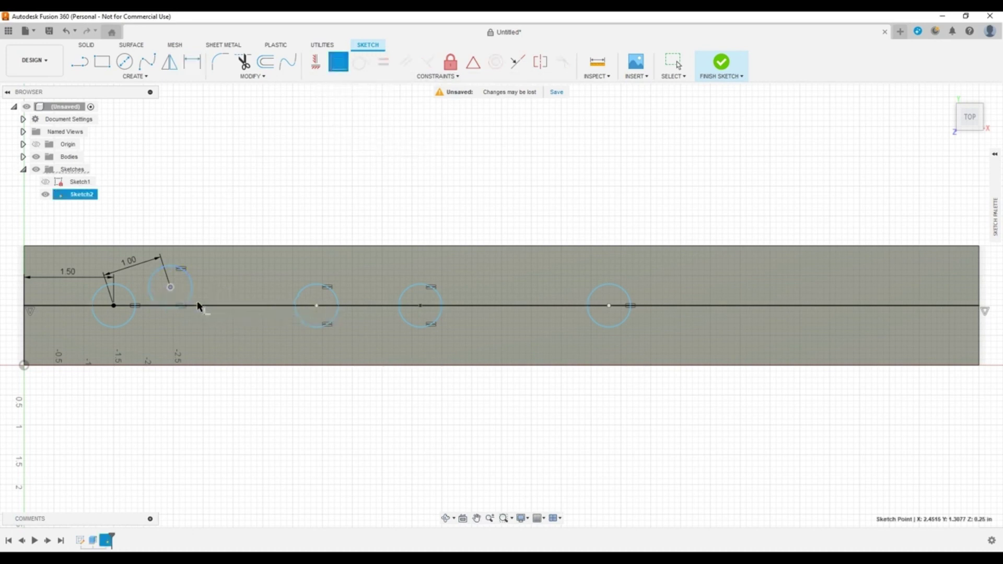
click(198, 305)
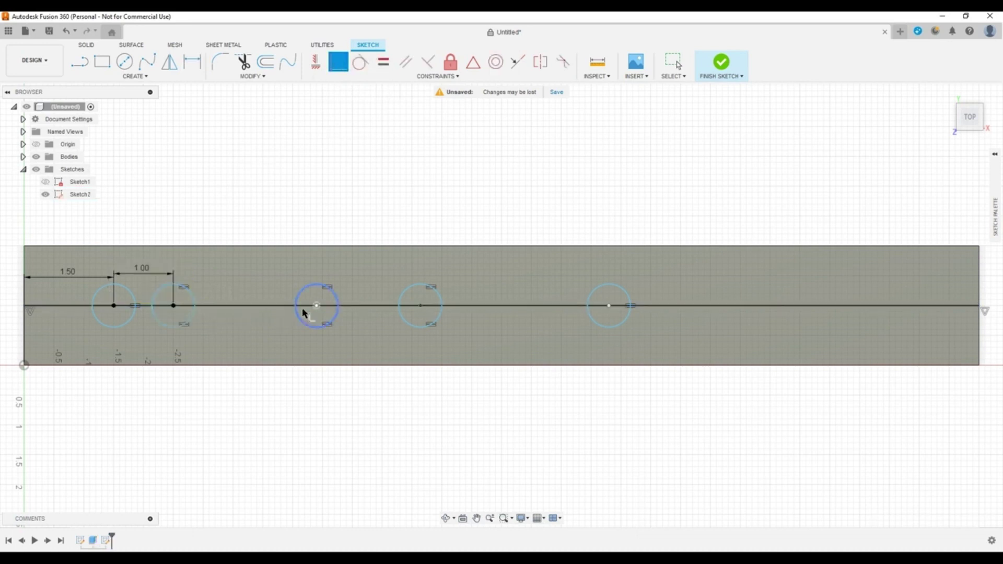
click(421, 305)
click(435, 307)
click(608, 307)
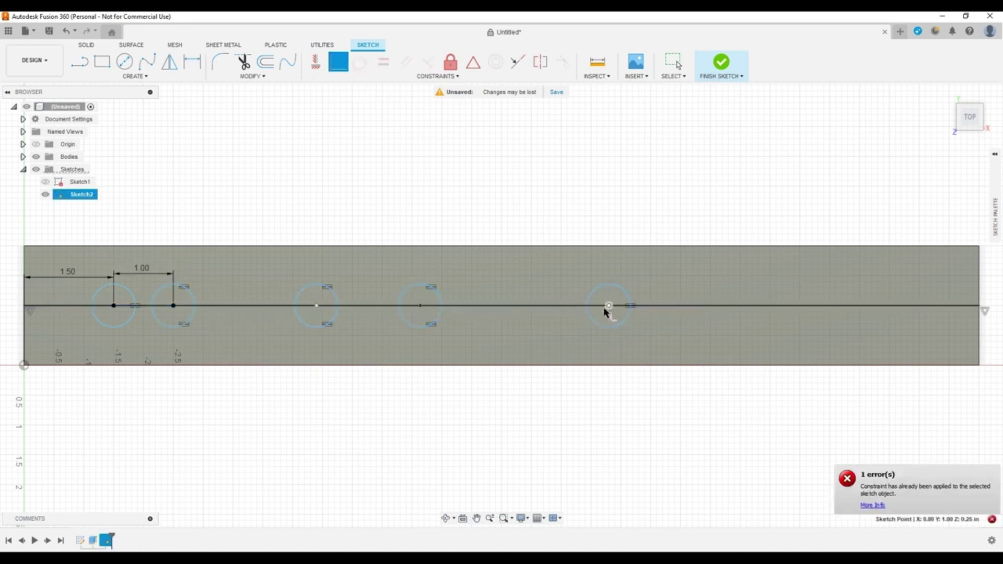
click(596, 306)
click(317, 306)
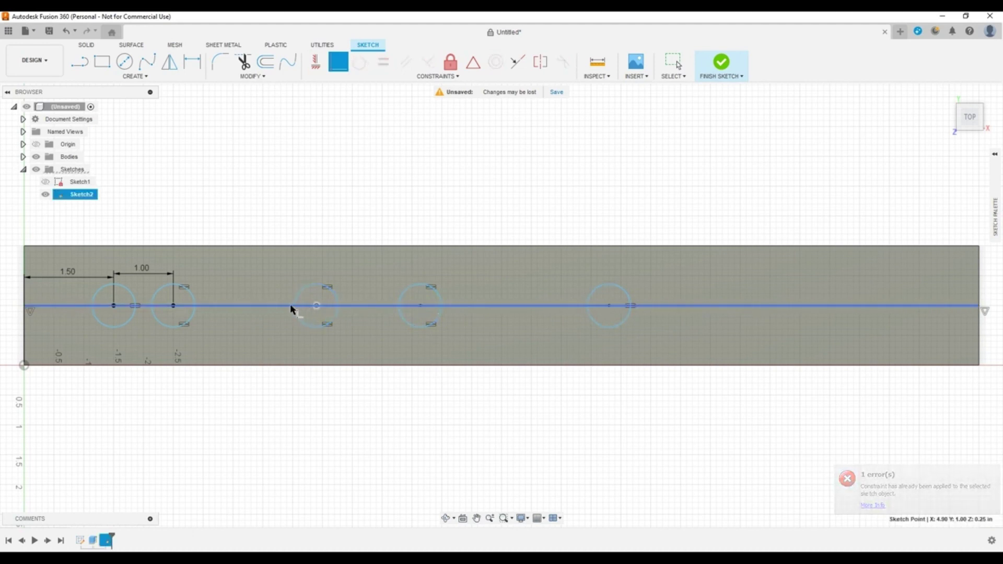
click(290, 304)
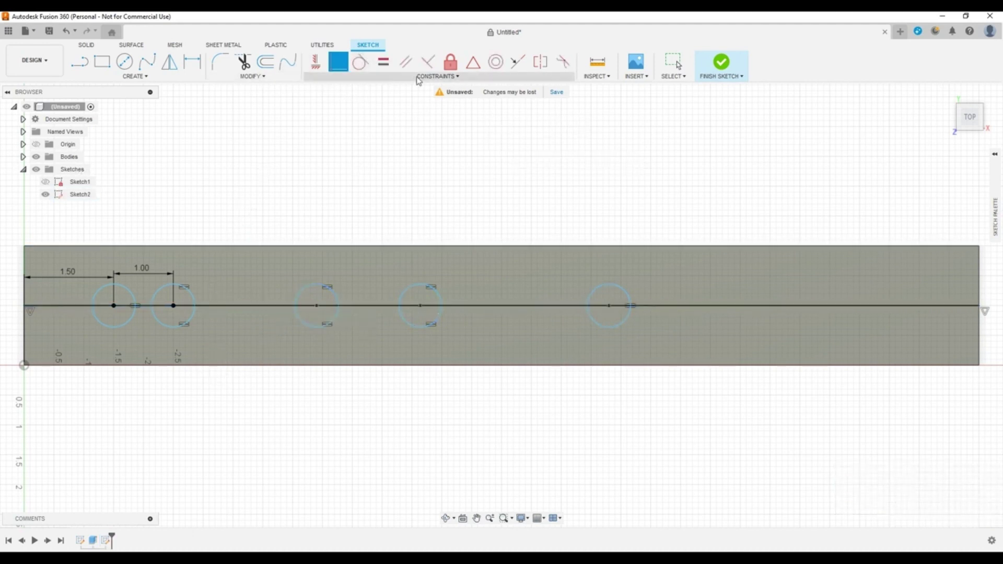
key(Escape)
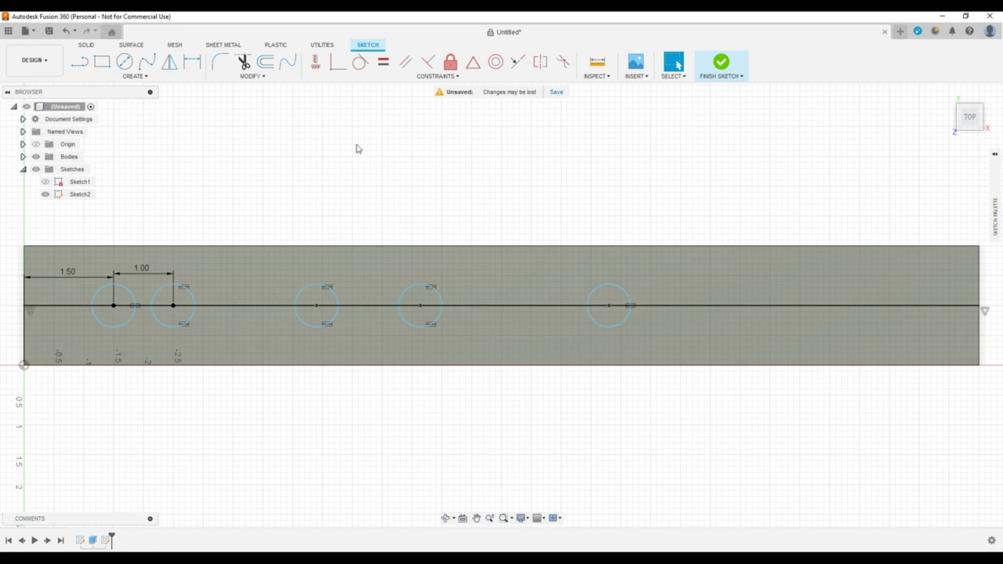
- Dimension the distance between the second and third circle centres to 1.5 in
click(192, 61)
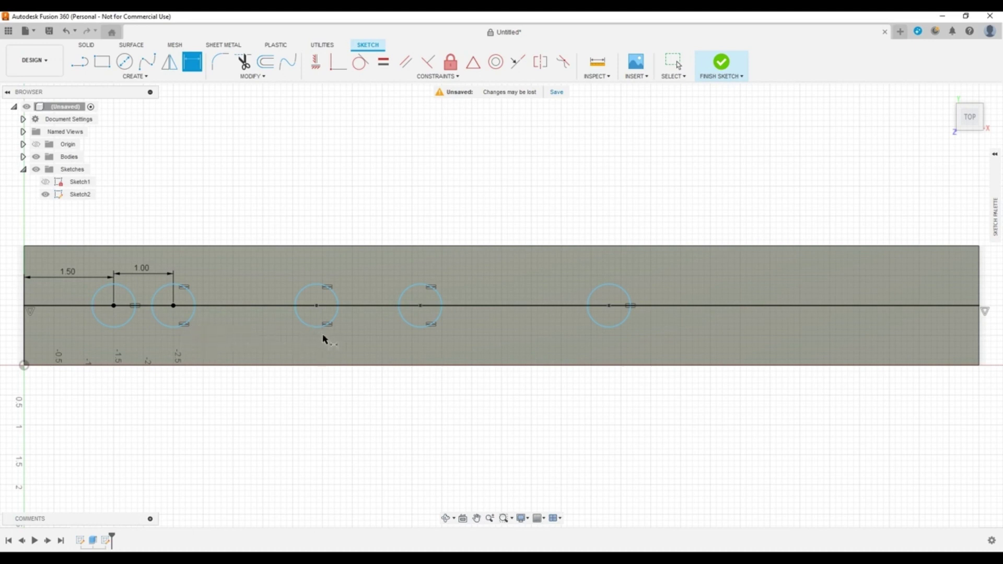
click(173, 305)
click(317, 305)
click(238, 276)
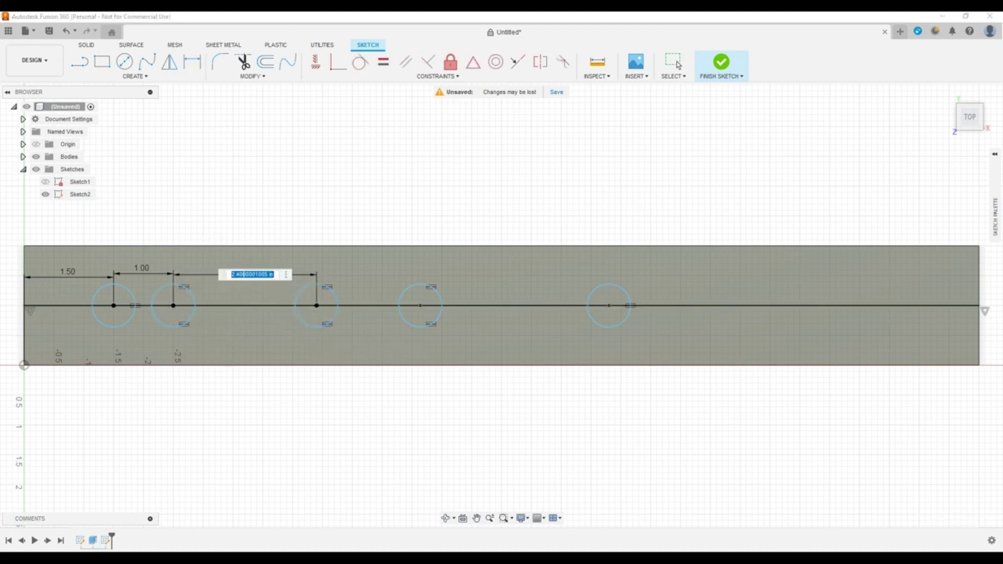
text(1.5)
key(Return)
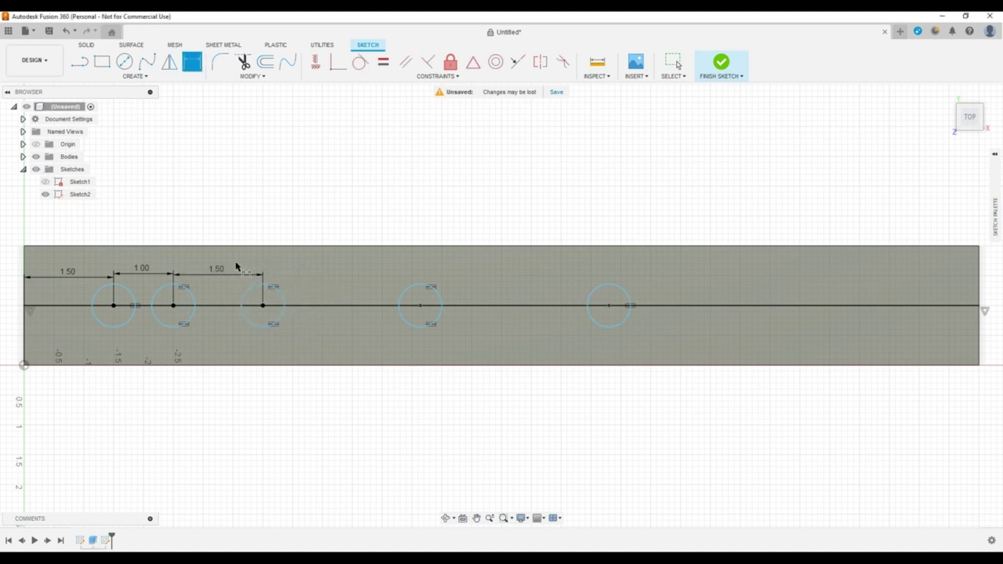
- Dimension the distance between the third and fourth circle centres to 3 in
click(263, 305)
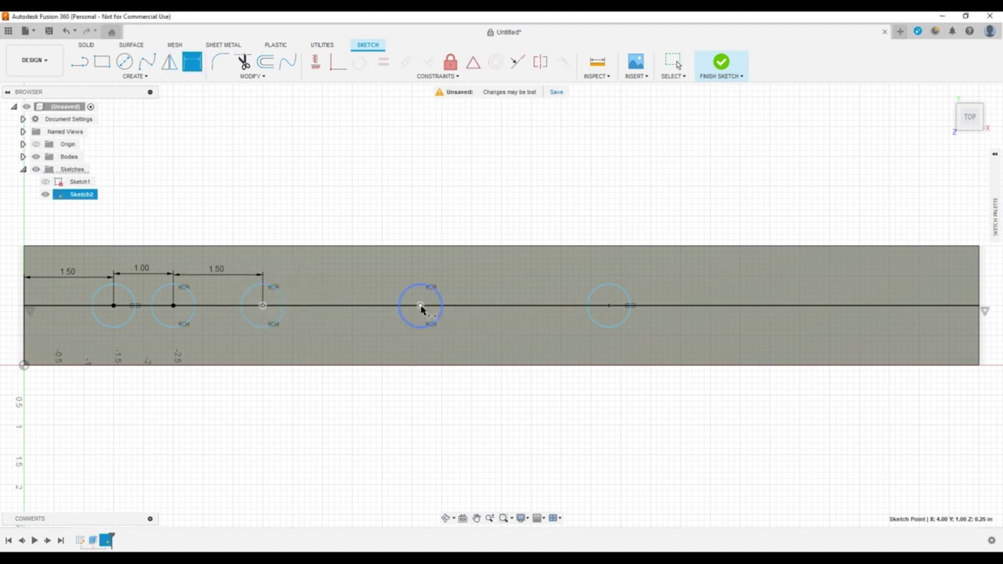
click(421, 306)
click(333, 268)
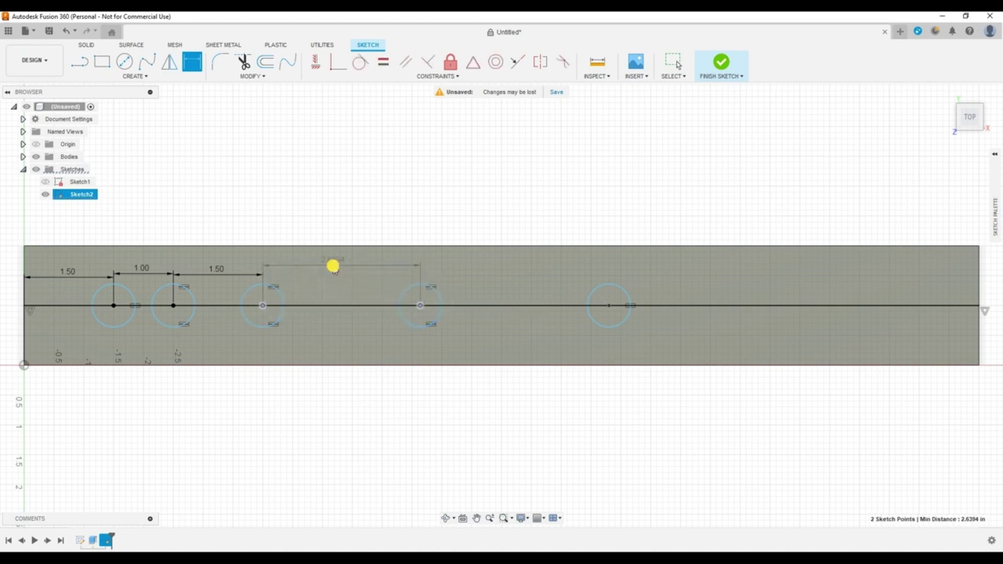
text(3)
key(Return)
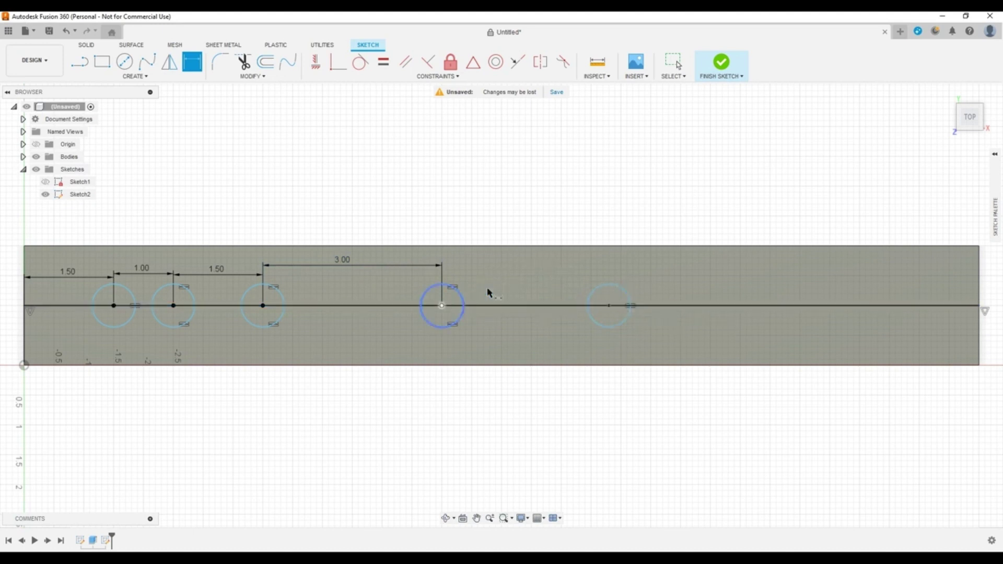
- Dimension the distance between the fourth and fifth circles to 6 in
click(452, 296)
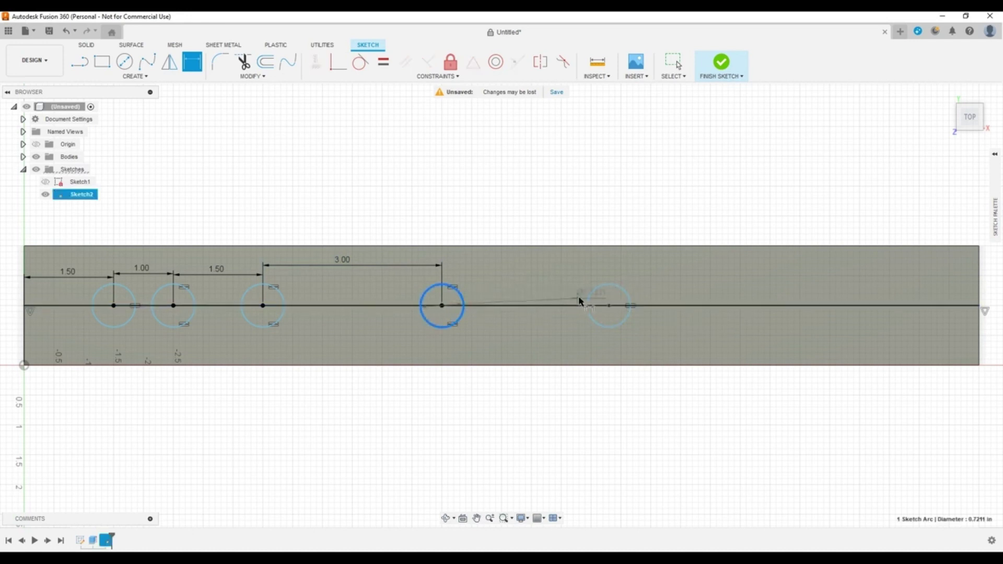
click(589, 297)
click(527, 272)
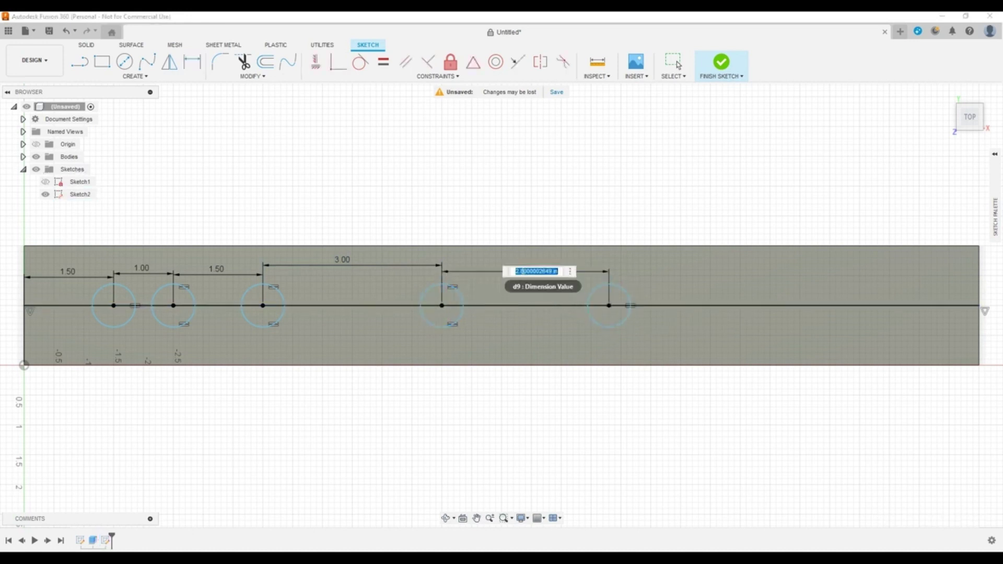
text(6)
key(Return)
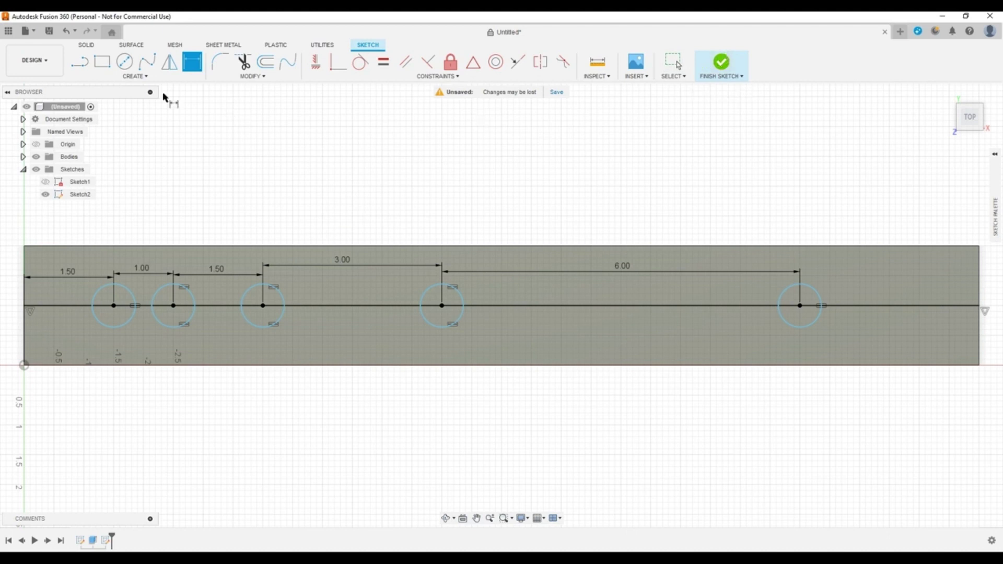
key(Escape)
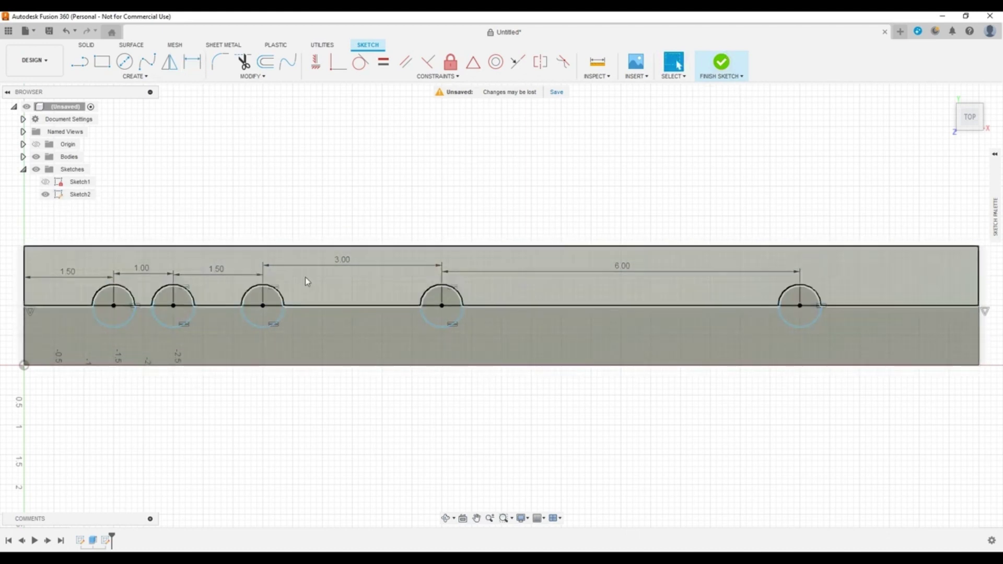
click(979, 306)
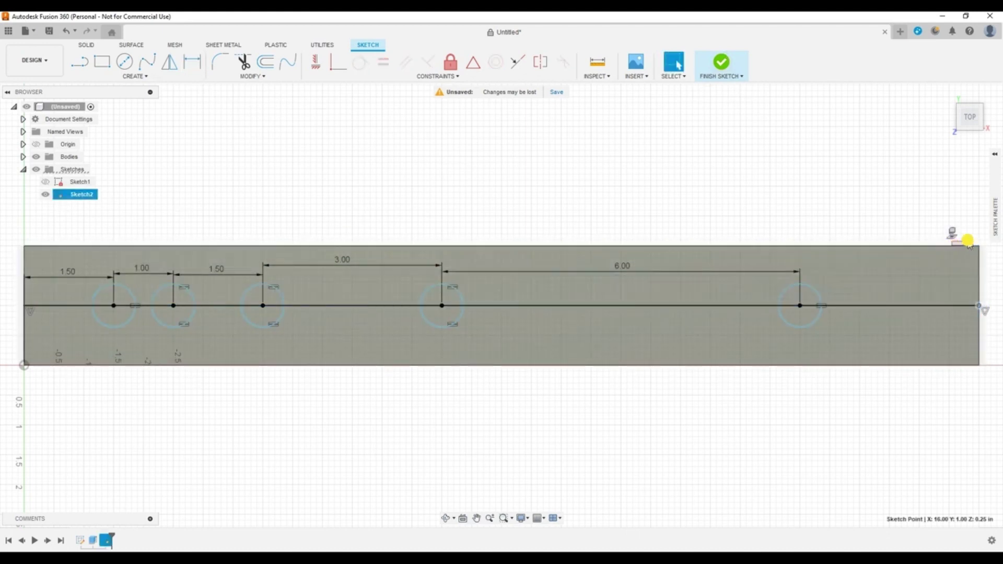
click(958, 232)
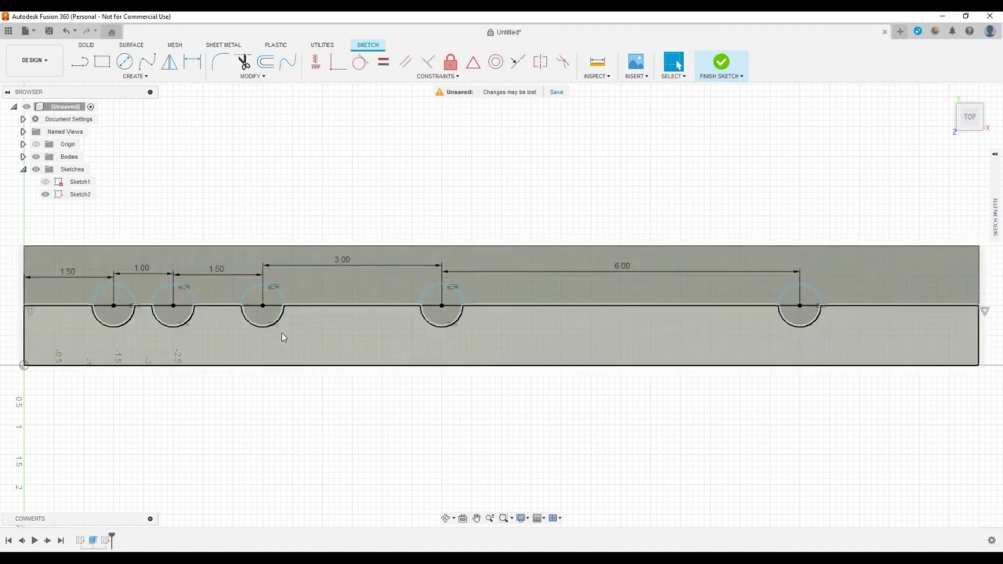
- Dimension the third circle's diameter to 0.25 in and finish the sketch
mouse_move(275, 324)
mouse_down()
mouse_move(273, 349)
mouse_move(296, 284)
mouse_move(293, 306)
mouse_move(345, 346)
mouse_move(459, 370)
mouse_move(271, 320)
mouse_move(288, 320)
mouse_up()
key(d)
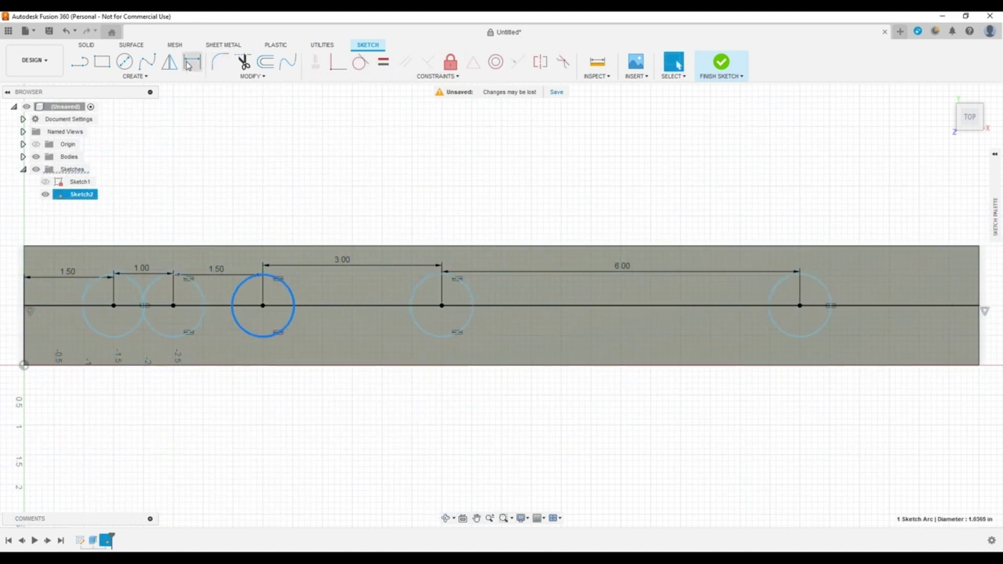
click(261, 320)
click(293, 330)
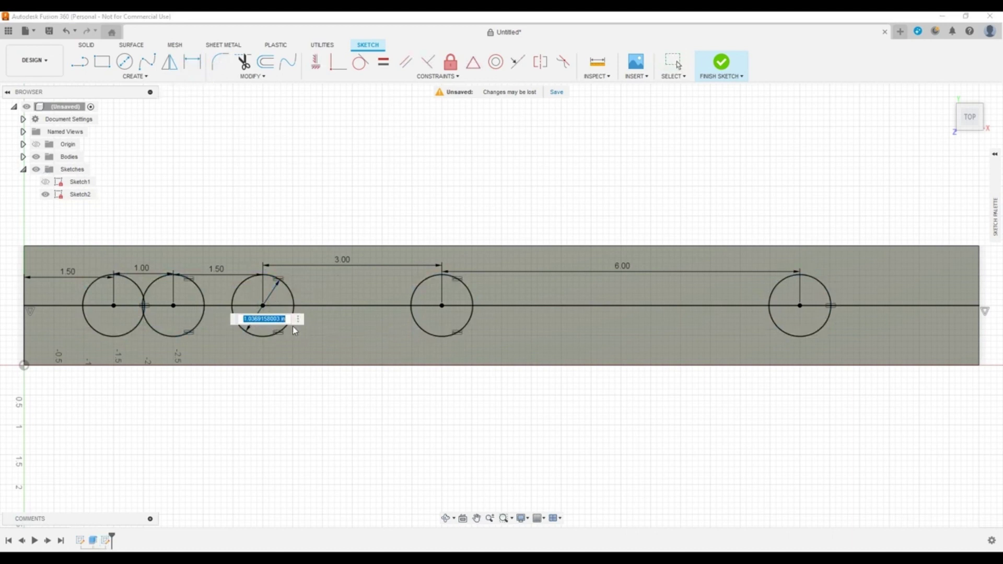
key(BackSpace)
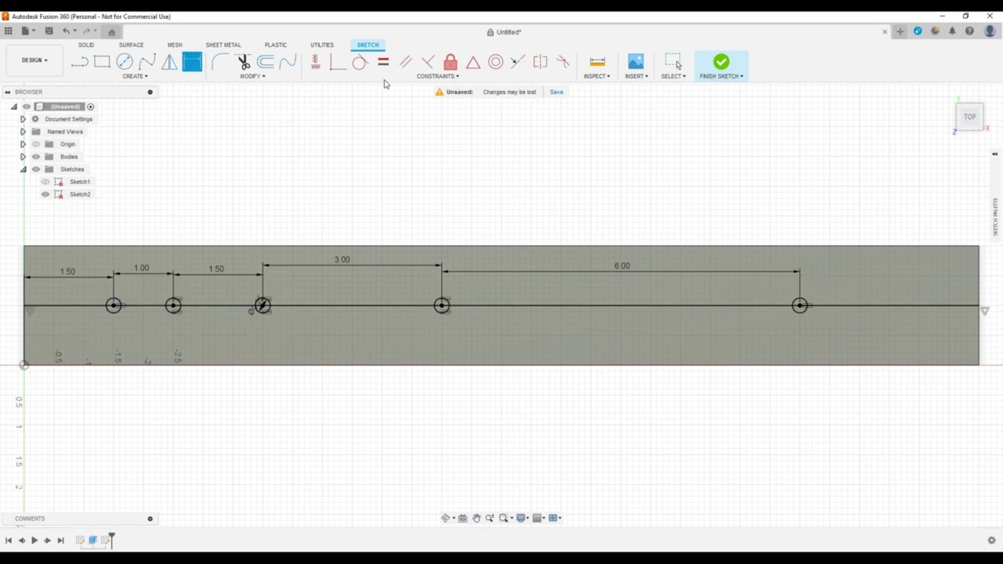
click(721, 63)
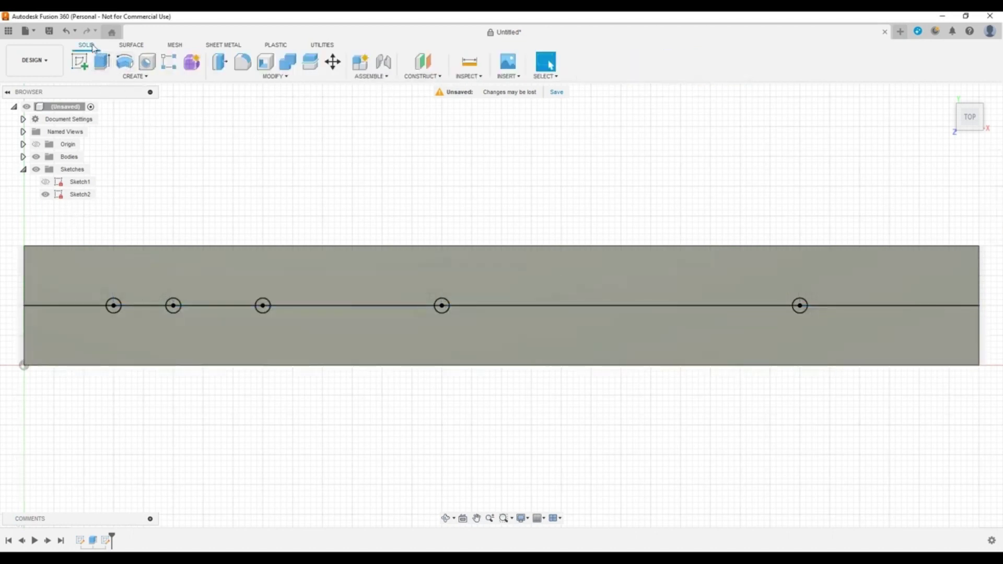
- Start an Extrude and select both halves of the fifth and fourth circles as profiles
click(102, 61)
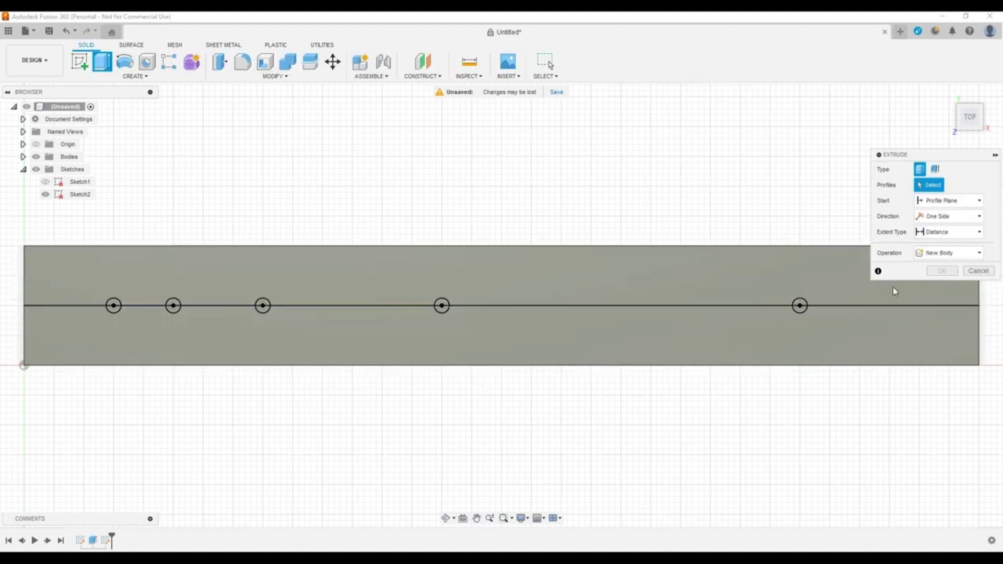
click(801, 306)
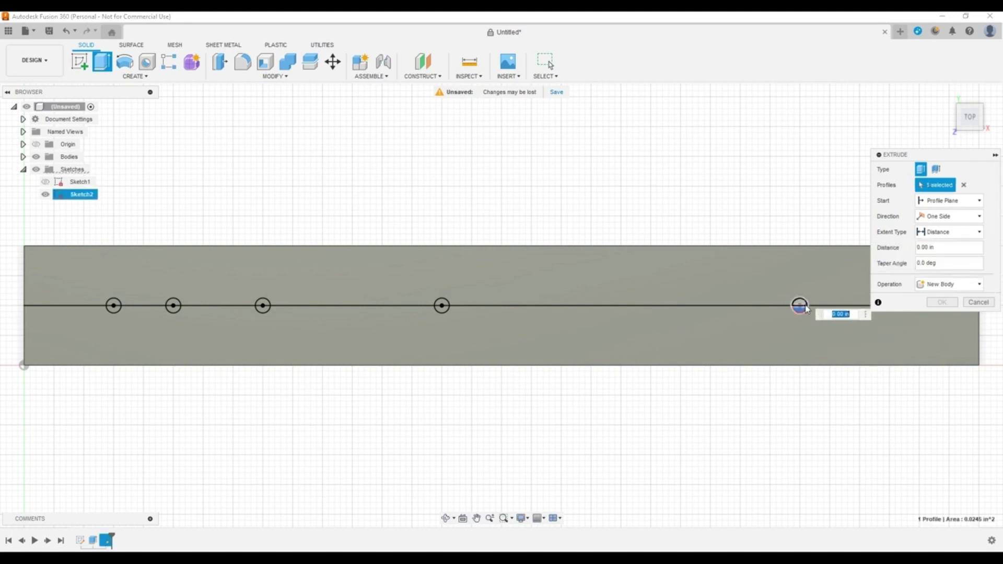
click(805, 303)
scroll(805, 304, up, 5)
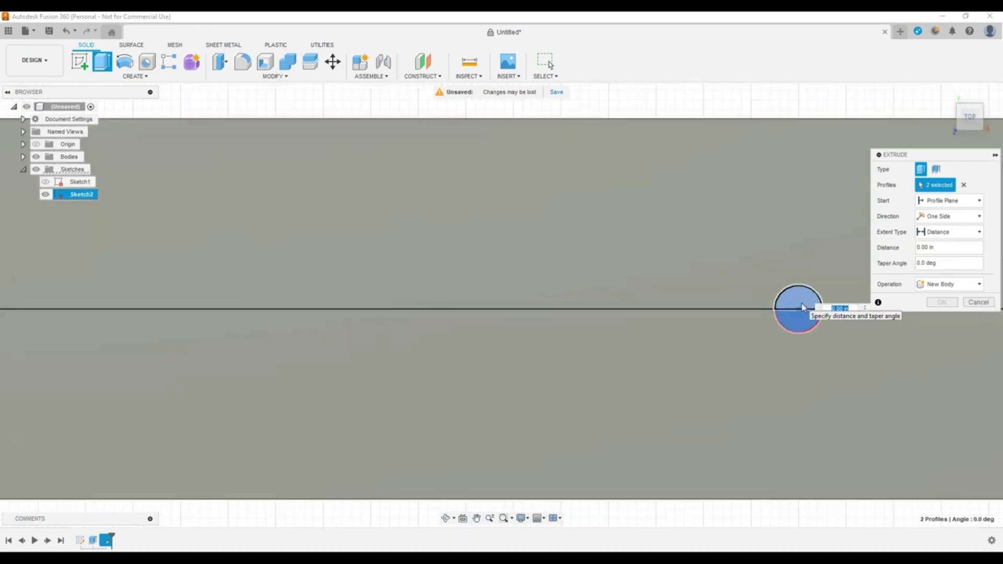
scroll(510, 272, down, 6)
scroll(381, 279, up, 3)
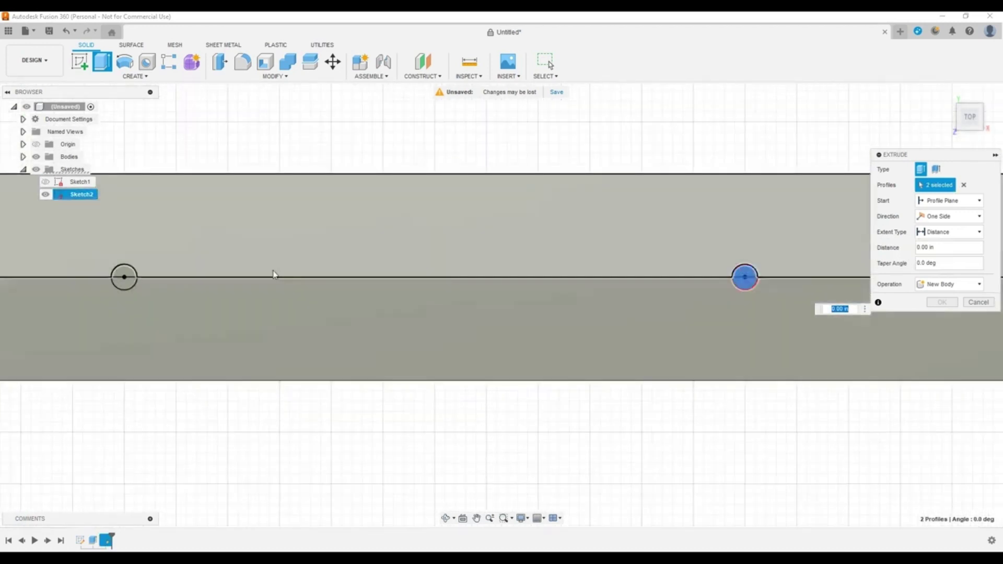
scroll(169, 276, up, 4)
click(69, 265)
click(69, 287)
- Add both halves of the first, second and third circles to the extrusion profiles
scroll(377, 286, down, 4)
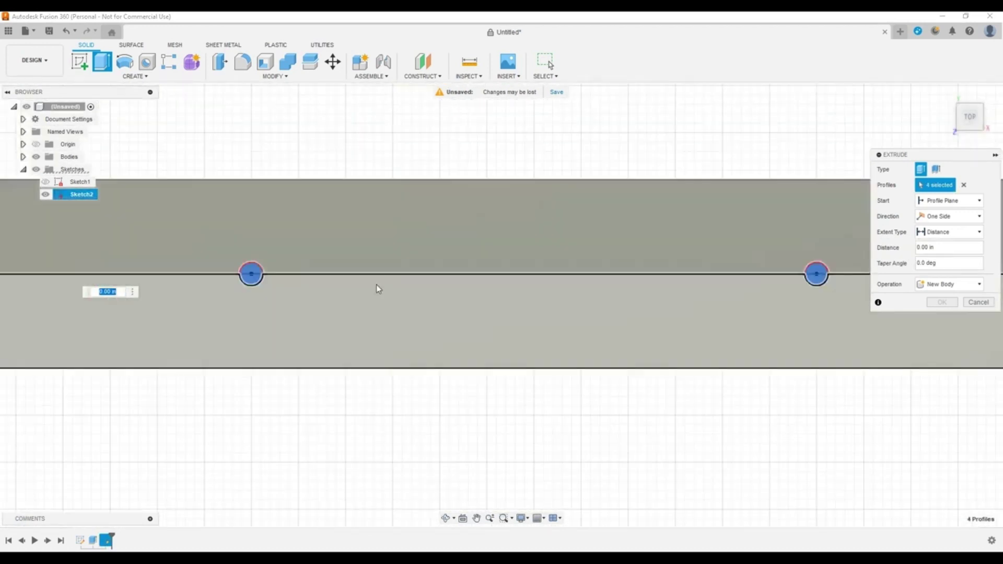
scroll(376, 285, down, 4)
scroll(200, 286, up, 7)
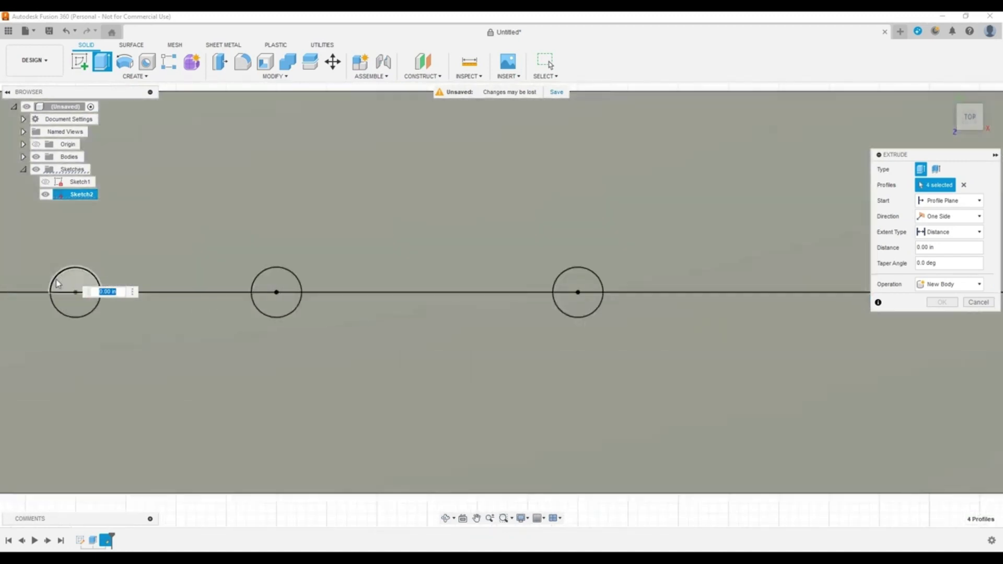
click(57, 283)
click(67, 307)
click(271, 280)
click(290, 302)
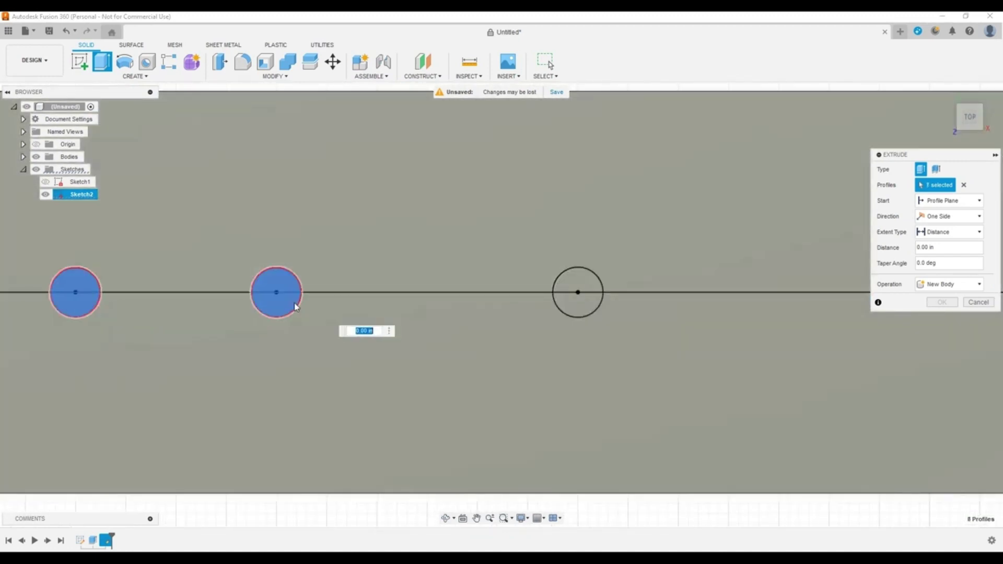
click(594, 287)
click(584, 304)
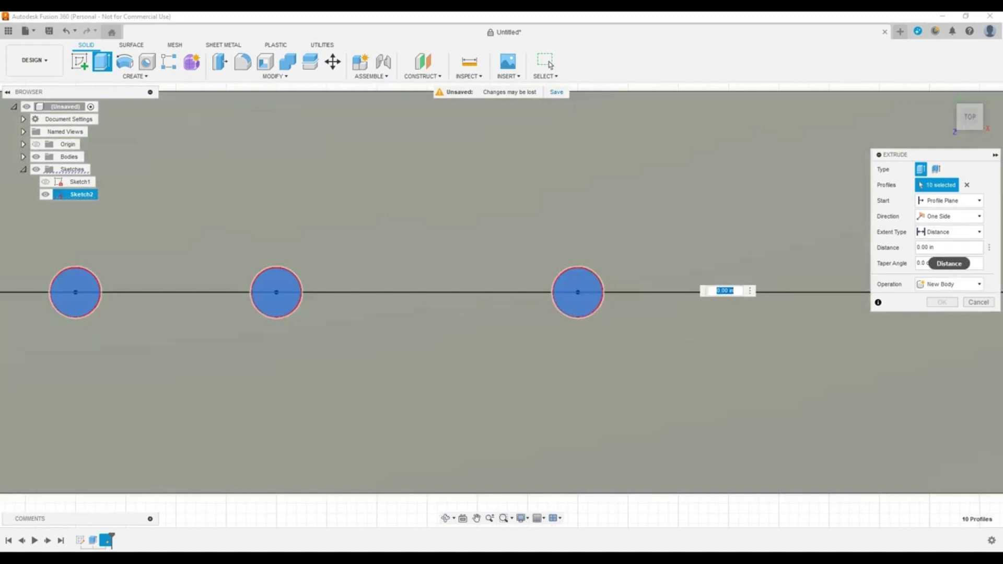
- Cut the selected circles through the bar with a distance of -0.25 in to form the pin holes
click(949, 284)
click(934, 307)
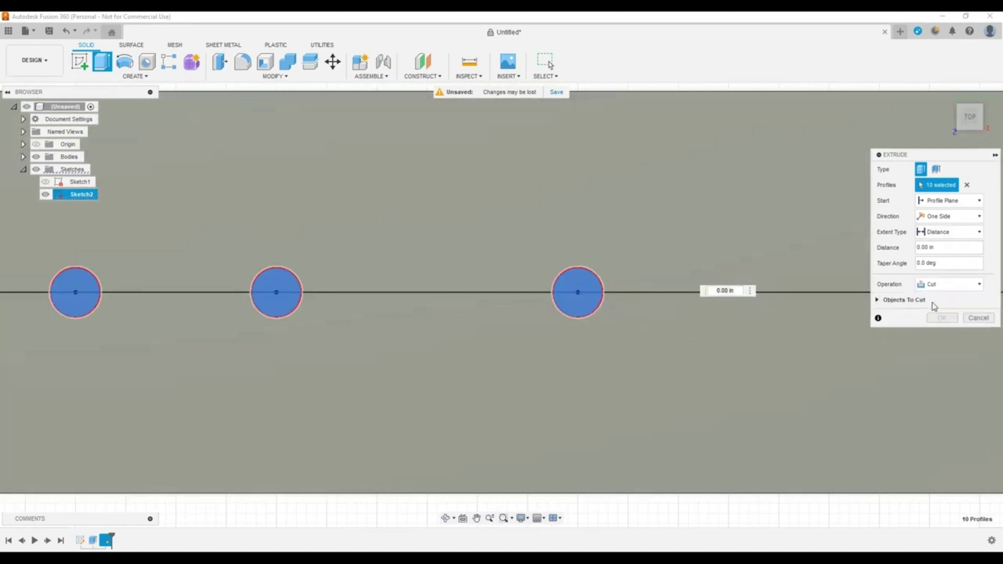
click(949, 233)
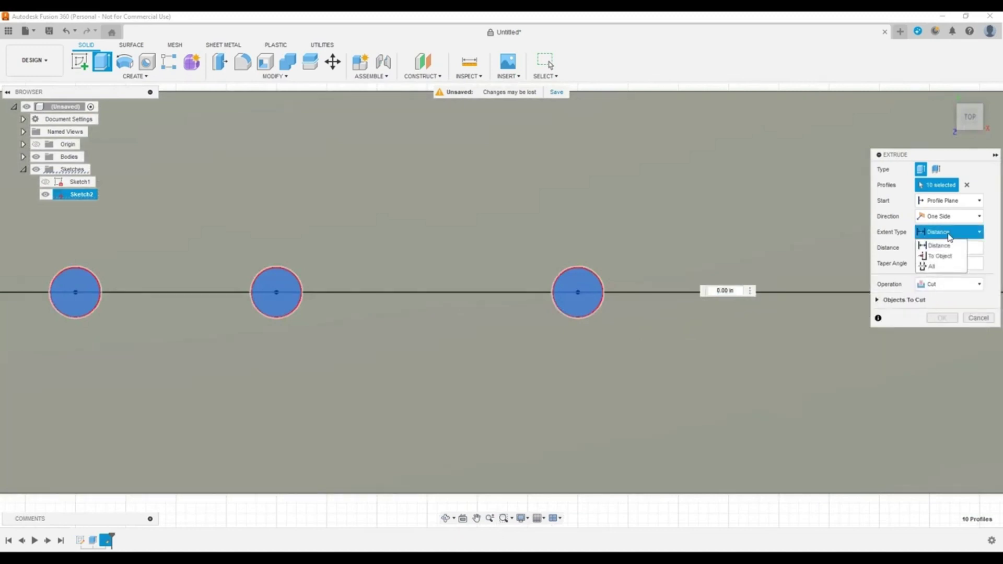
click(939, 245)
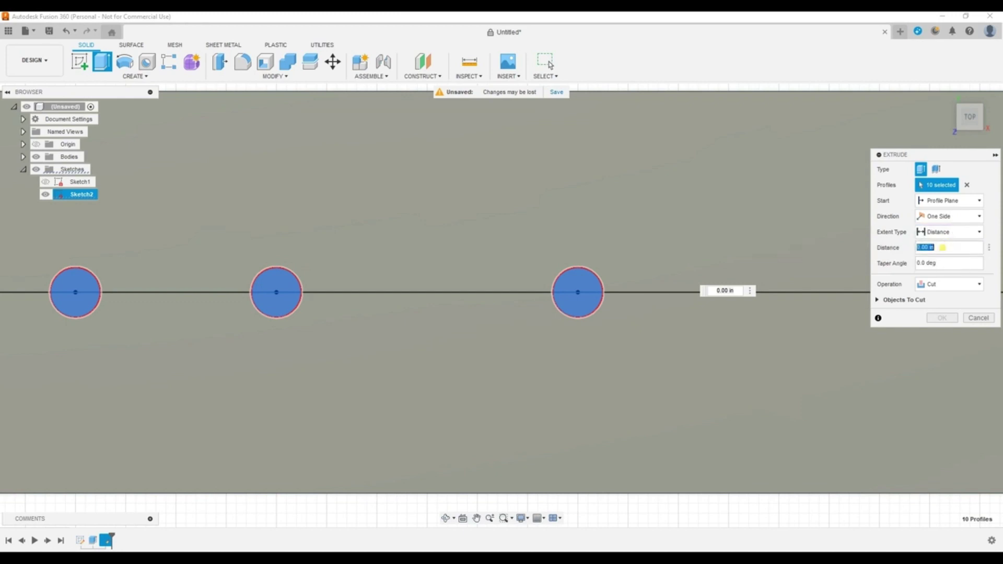
key(BackSpace)
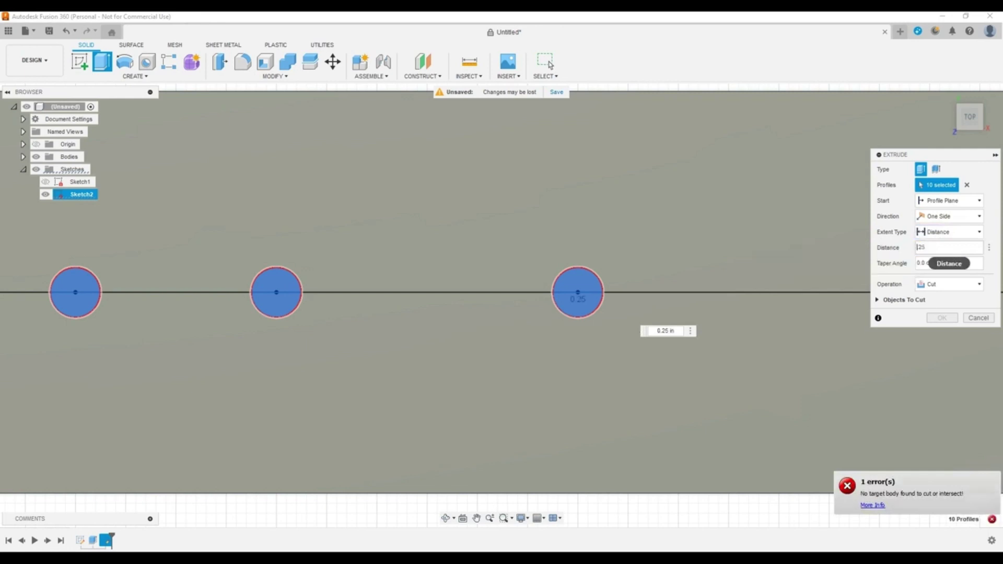
text(-)
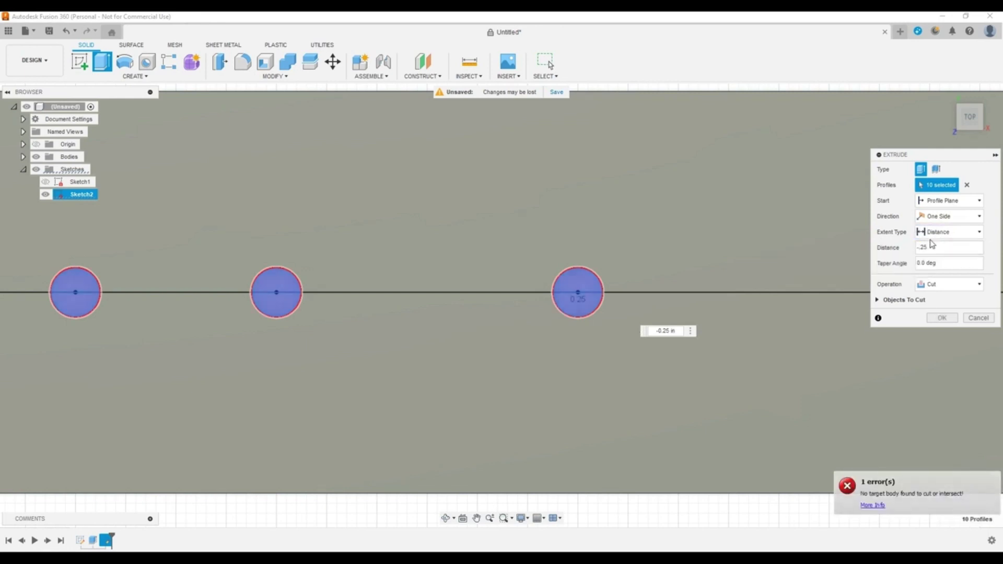
shift+middle_drag(550, 341, 549, 284)
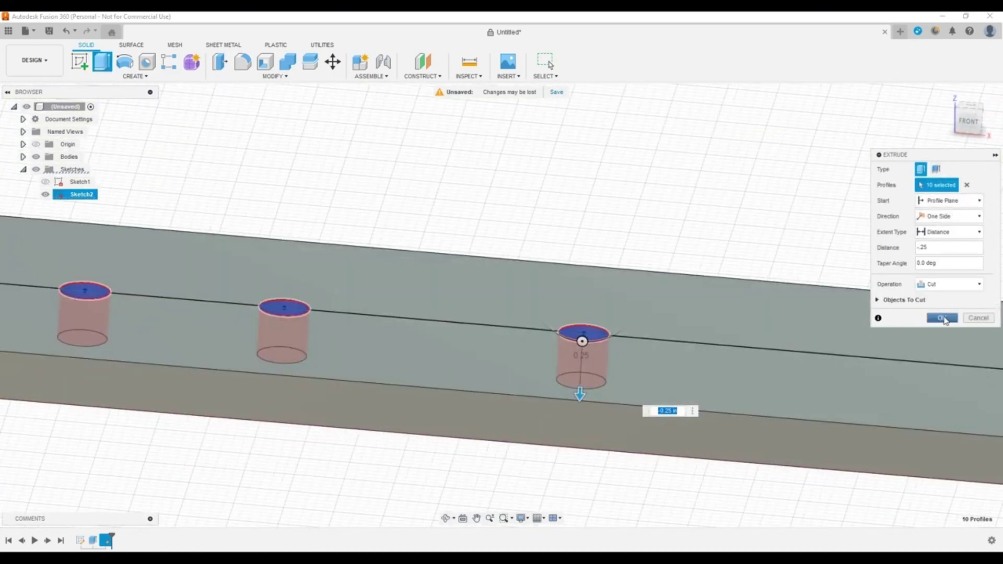
click(939, 317)
- Save the drilled bar in the Default Project as "gear rail"
shift+middle_drag(540, 373, 379, 413)
middle_click(640, 286)
middle_click(640, 287)
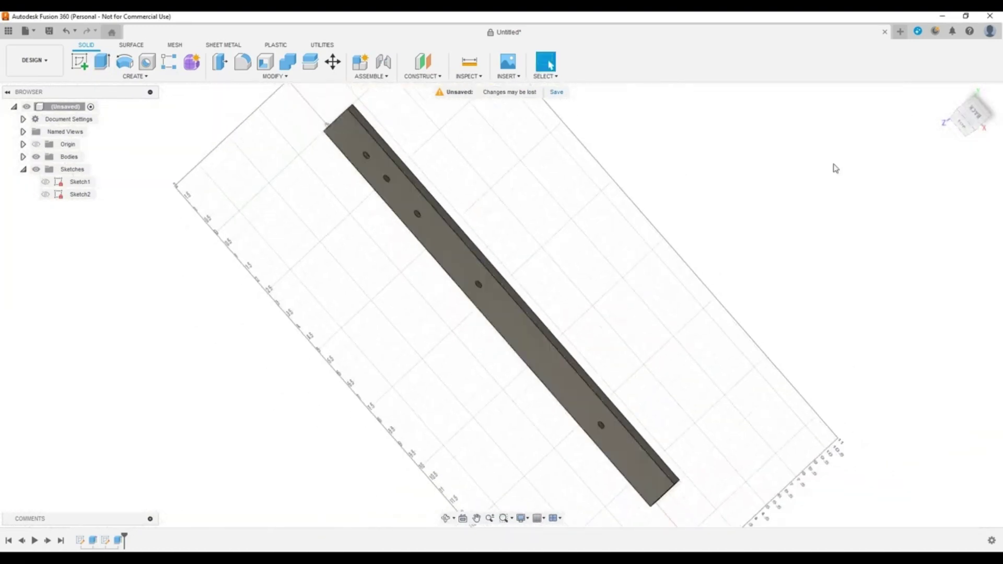
click(946, 96)
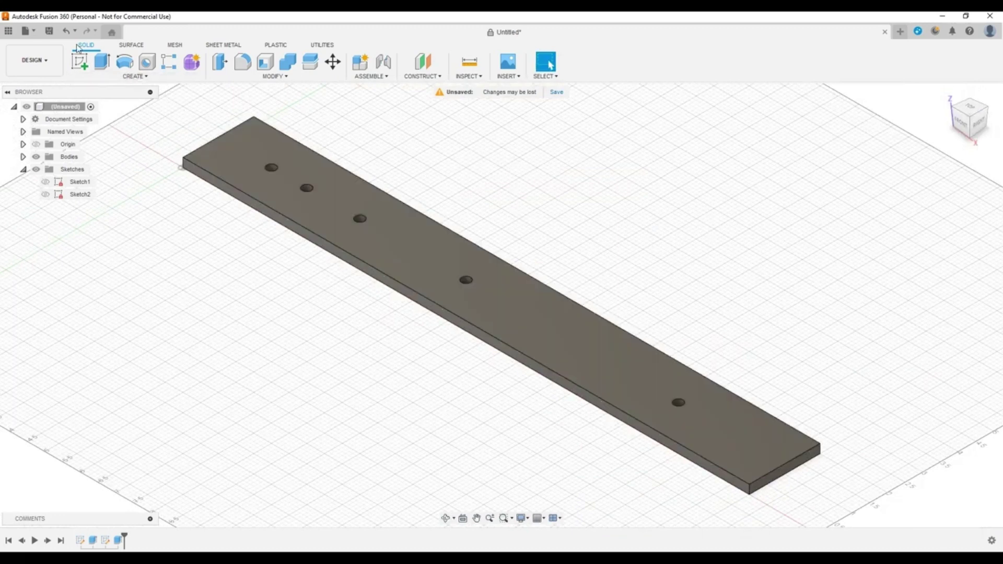
click(52, 33)
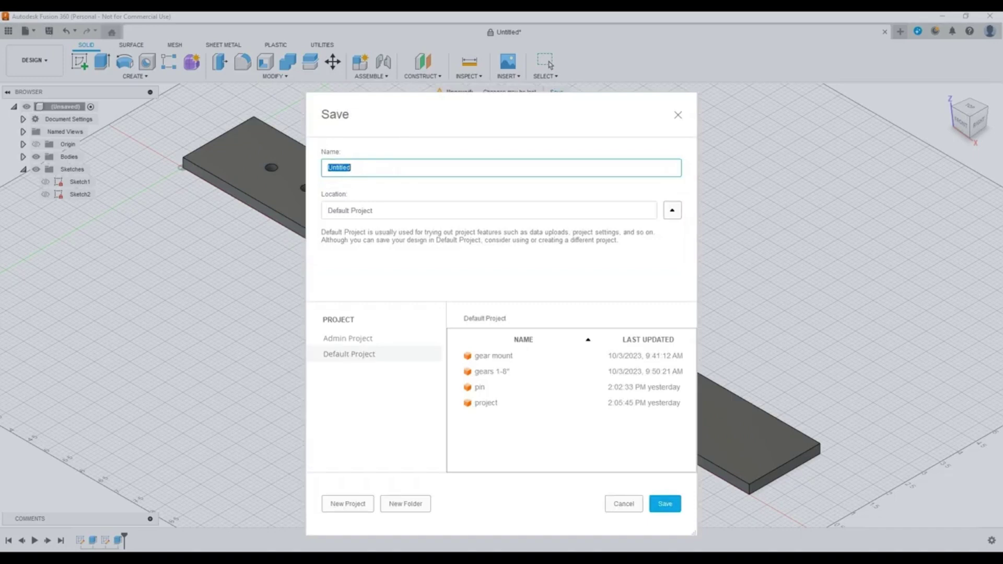
text(gear rail)
click(664, 503)
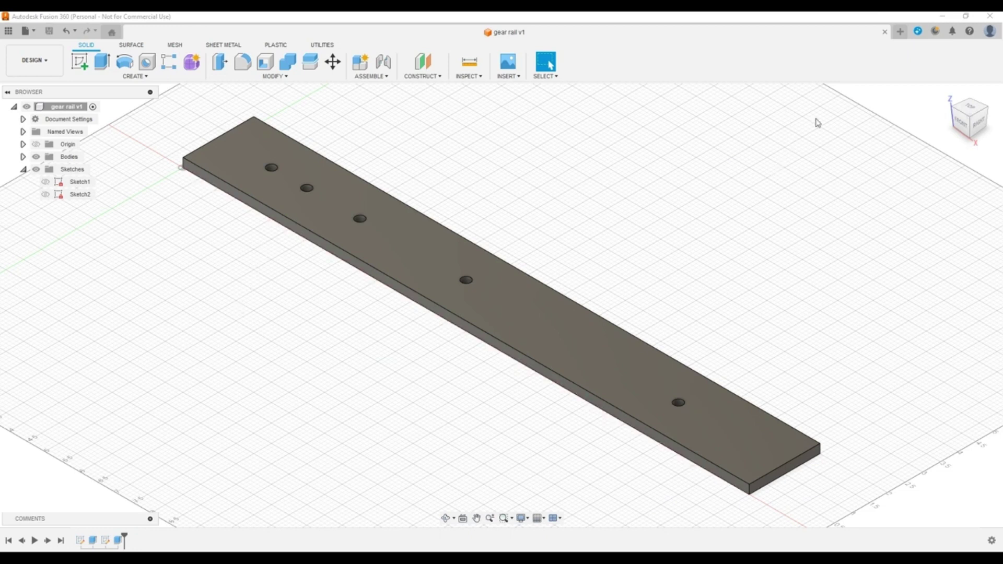
- Create a new empty design and run the Python version of the SpurGear sample script
click(899, 31)
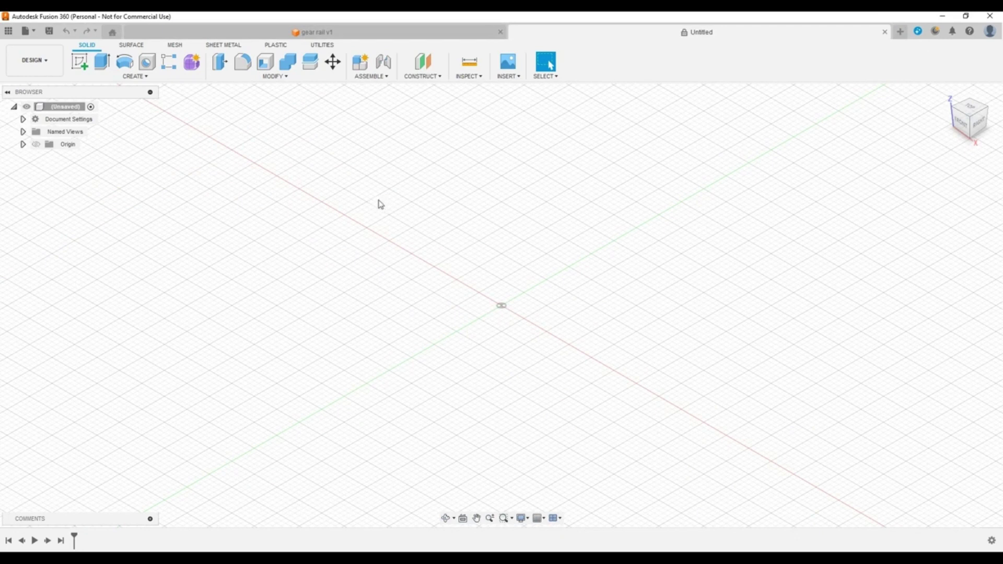
click(326, 45)
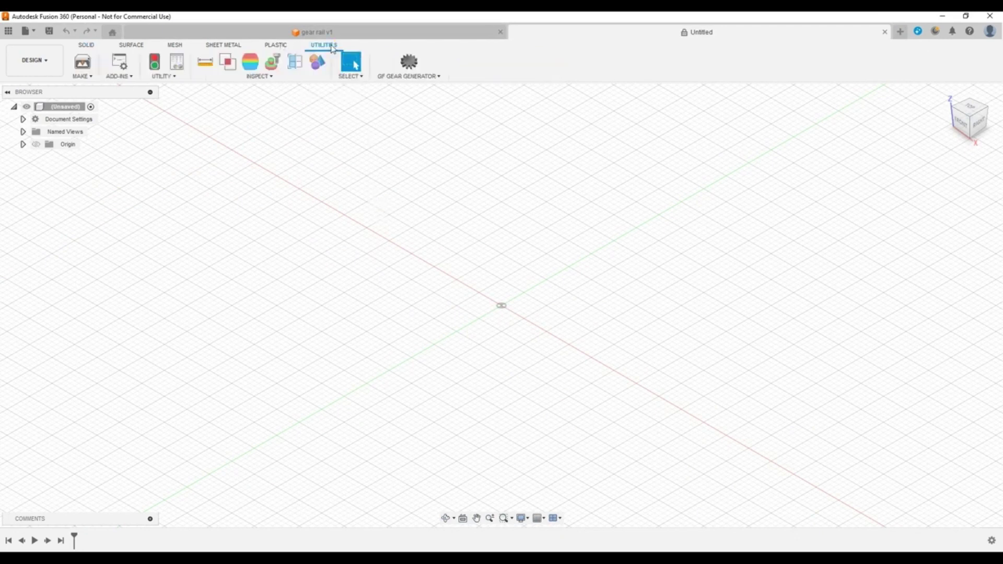
click(121, 63)
scroll(553, 298, down, 2)
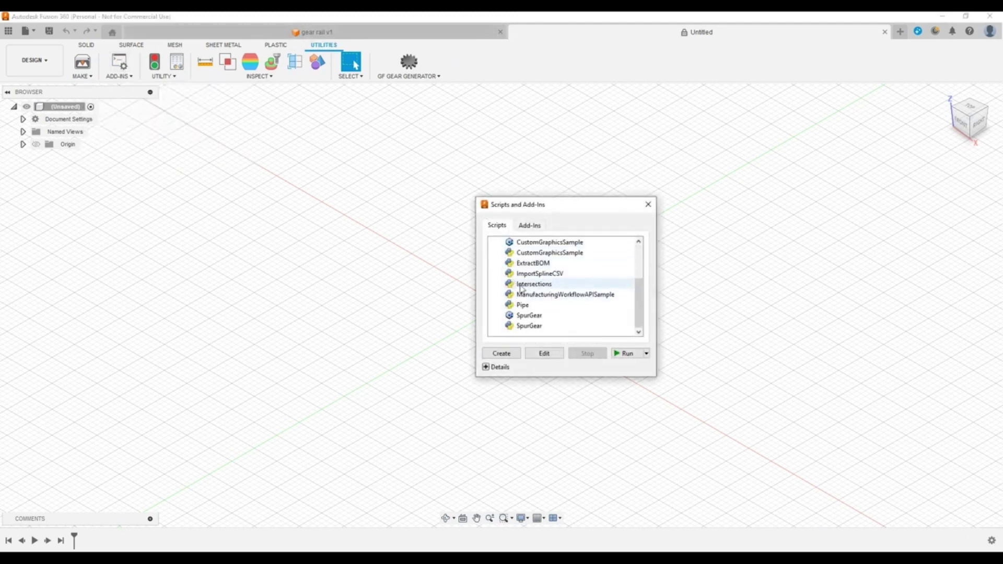
double_click(517, 326)
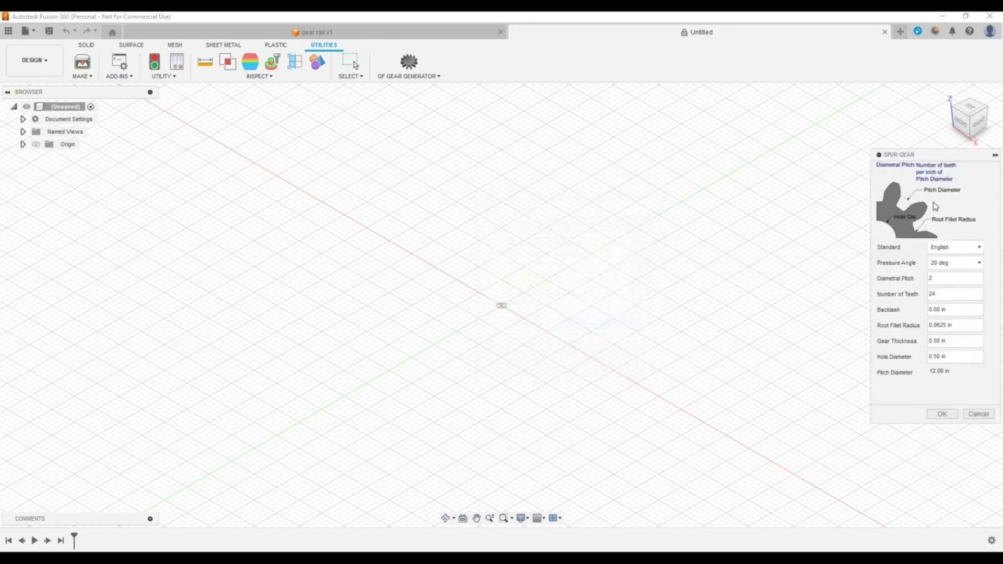
drag(915, 155, 773, 158)
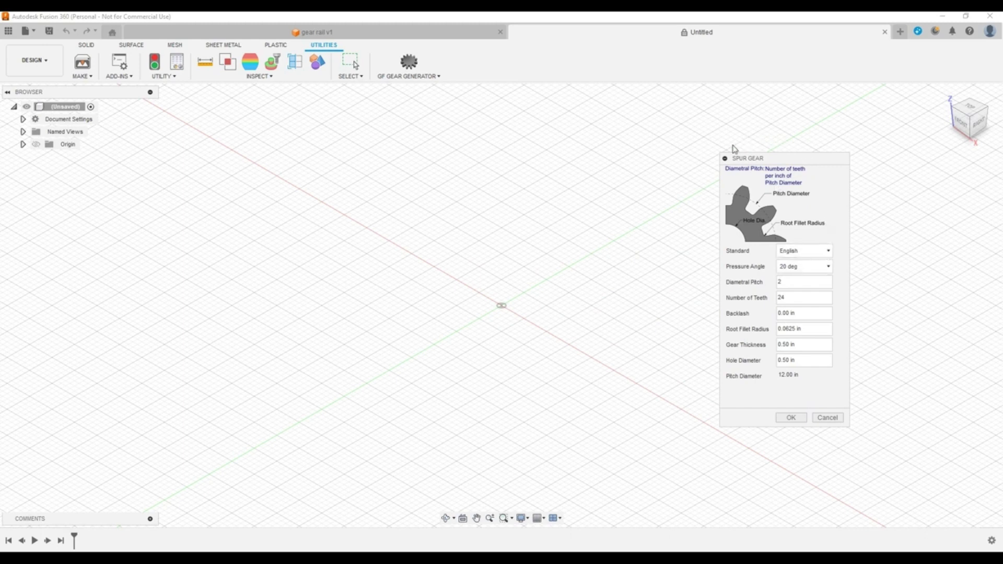
- Keep the spur gear's standard as English and set its pressure angle to 25 deg
click(808, 255)
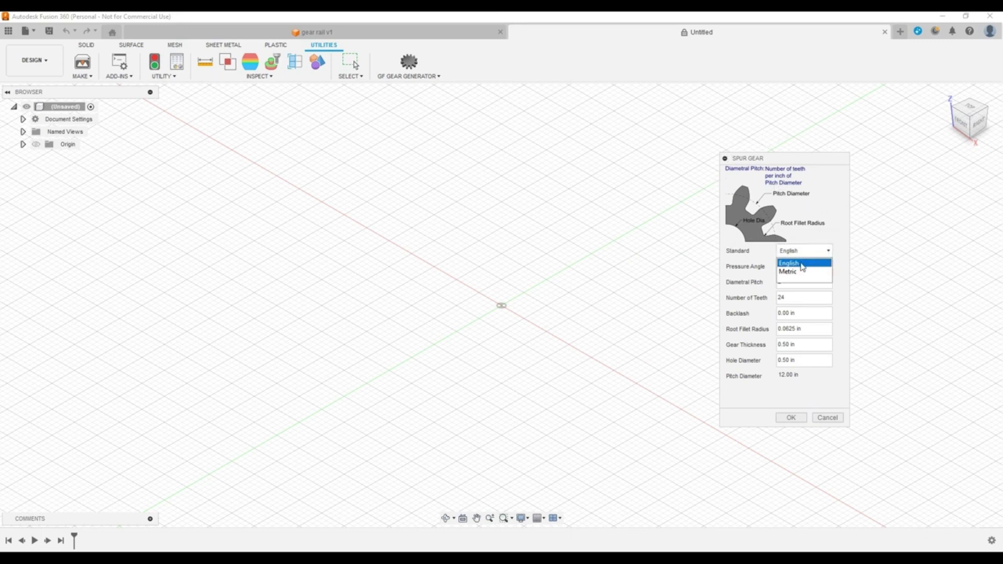
click(802, 265)
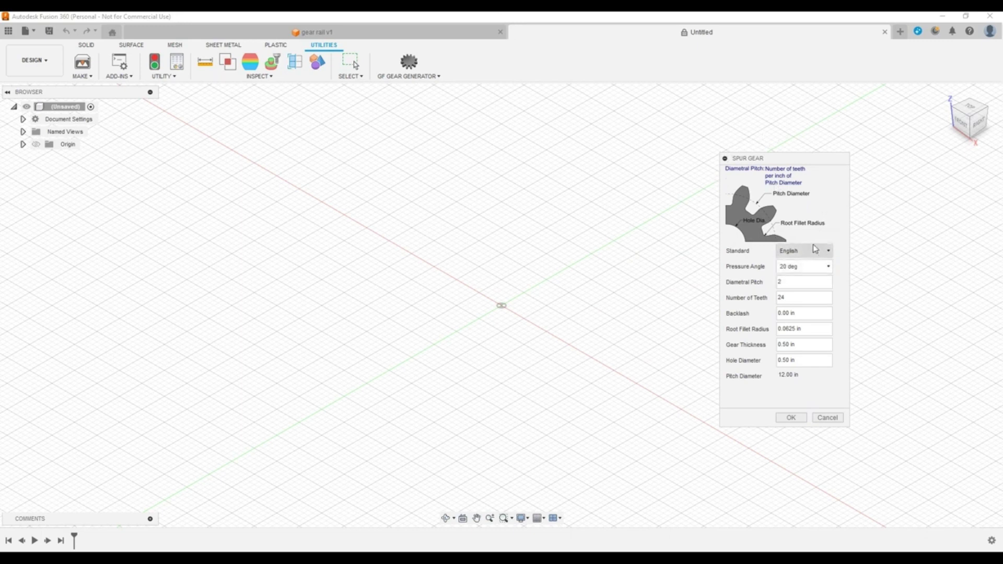
click(807, 268)
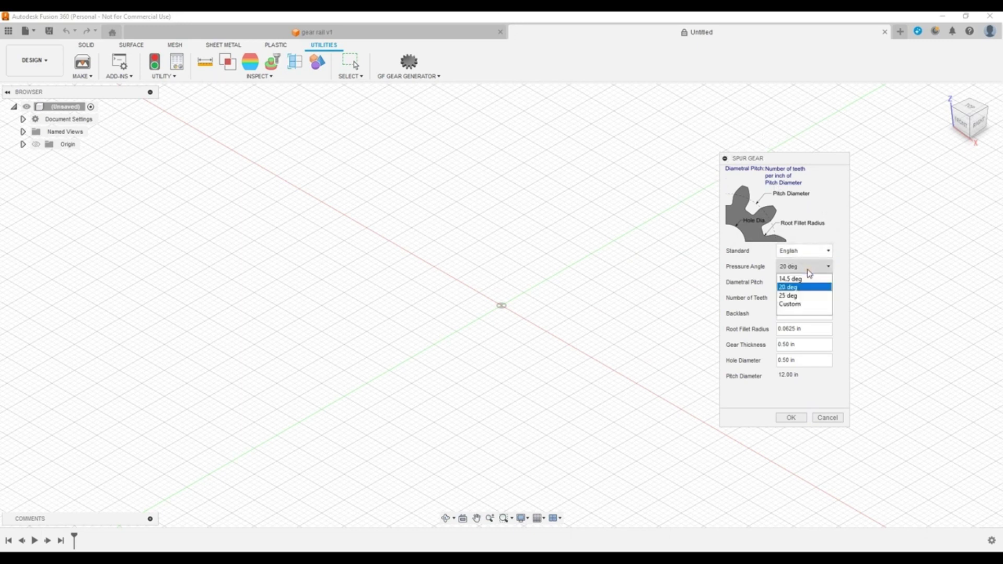
click(796, 296)
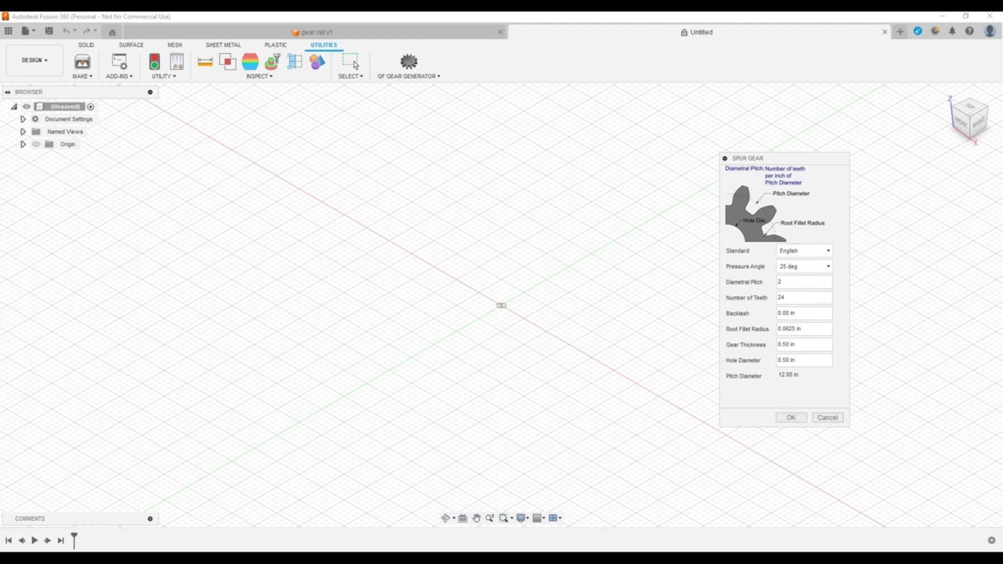
- Set the spur gear's hole diameter to 0.25 in to match the rail's pin holes
double_click(797, 283)
click(803, 314)
click(808, 329)
triple_click(810, 329)
key(BackSpace)
key(Return)
click(793, 344)
click(795, 360)
drag(807, 360, 778, 360)
text(25)
- Set the diametral pitch to 10 and the number of teeth to 10, and generate the spur gear
click(780, 281)
text(2)
double_click(794, 282)
click(790, 282)
double_click(789, 282)
text(10)
double_click(801, 295)
text(10)
click(791, 418)
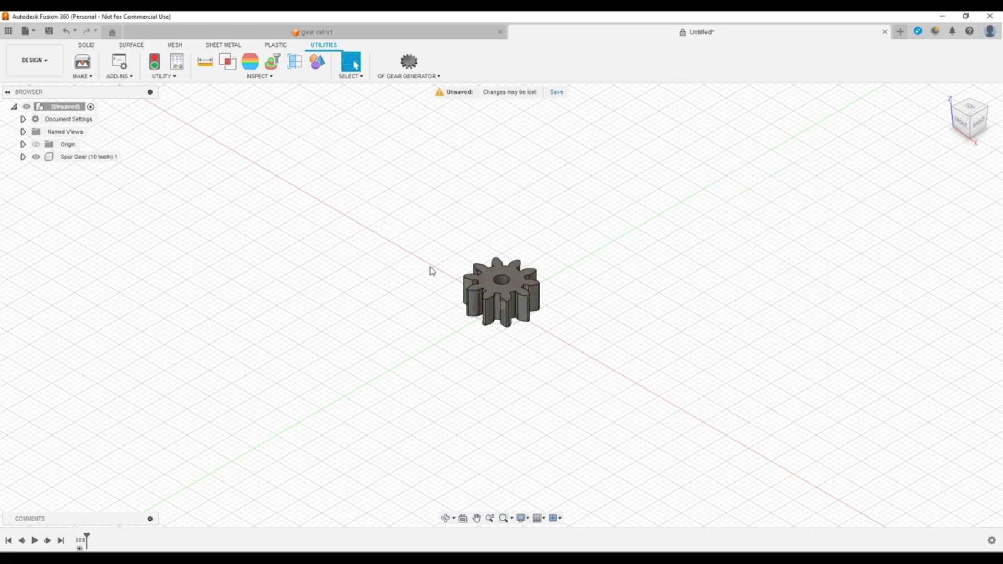
- Save the 10-tooth gear design in the Default Project as "gear 1"
shift+middle_drag(459, 287, 387, 316)
key(Escape)
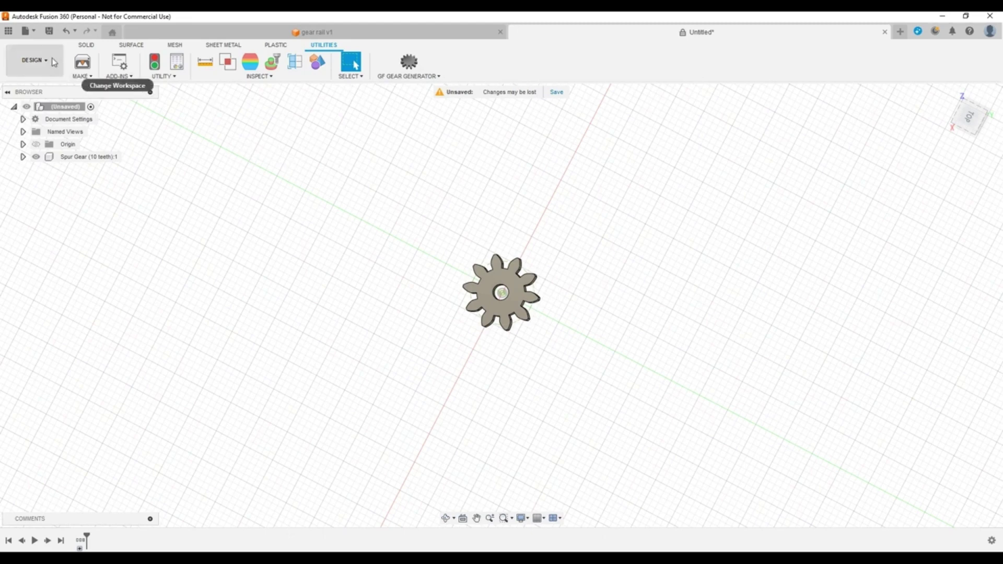
click(49, 33)
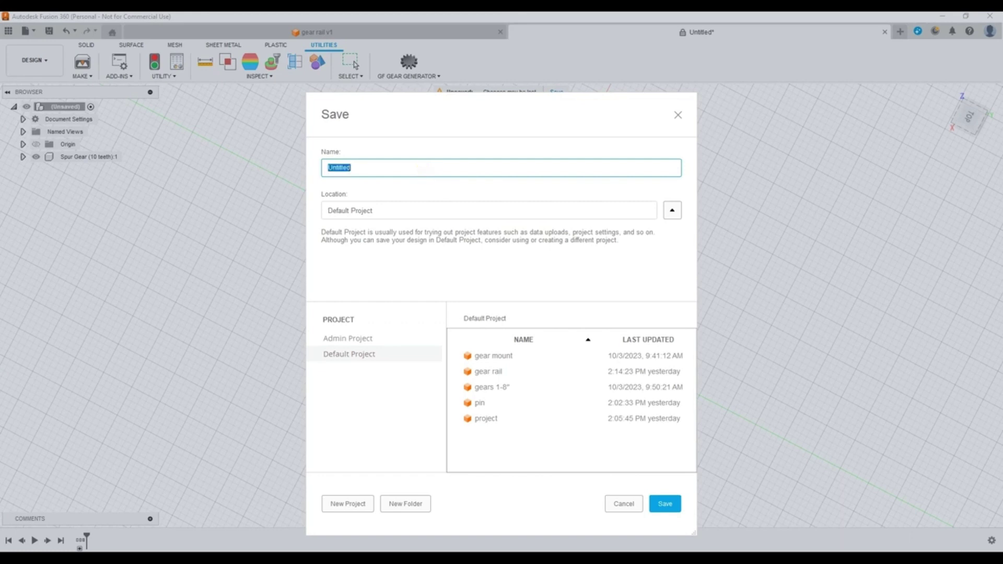
text(gear 1)
key(Return)
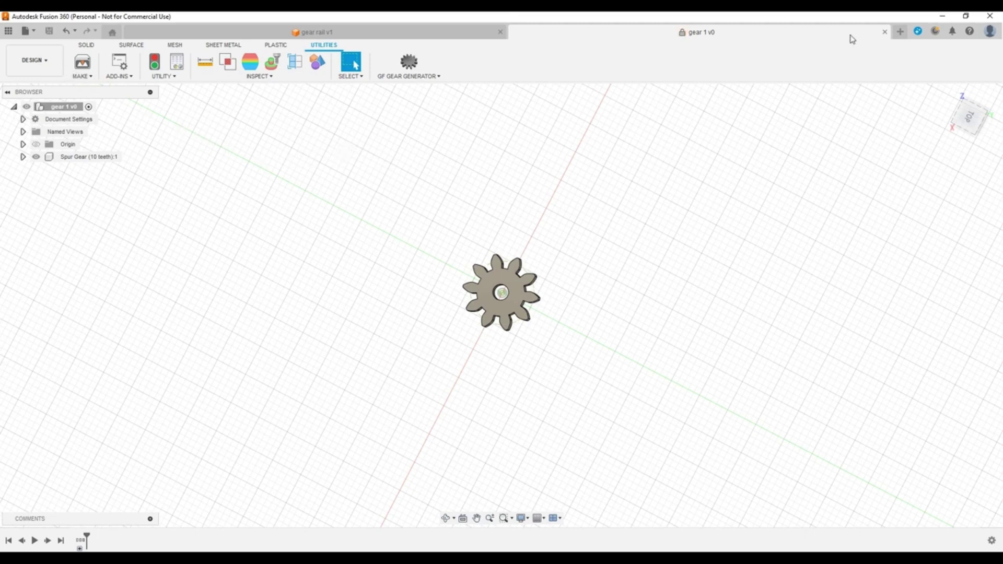
- Create a new design for the second gear and run the SpurGear sample script in it
click(901, 33)
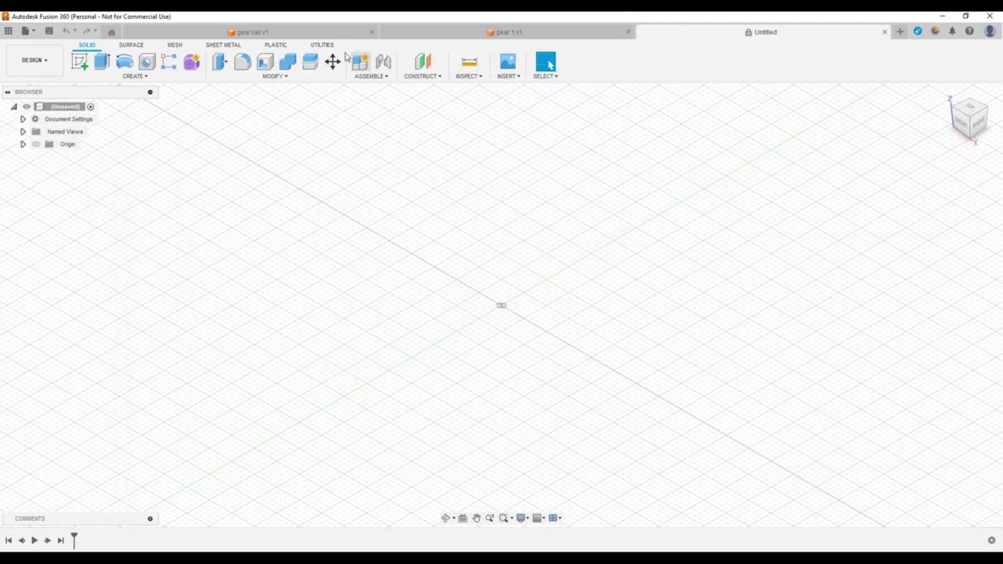
click(325, 46)
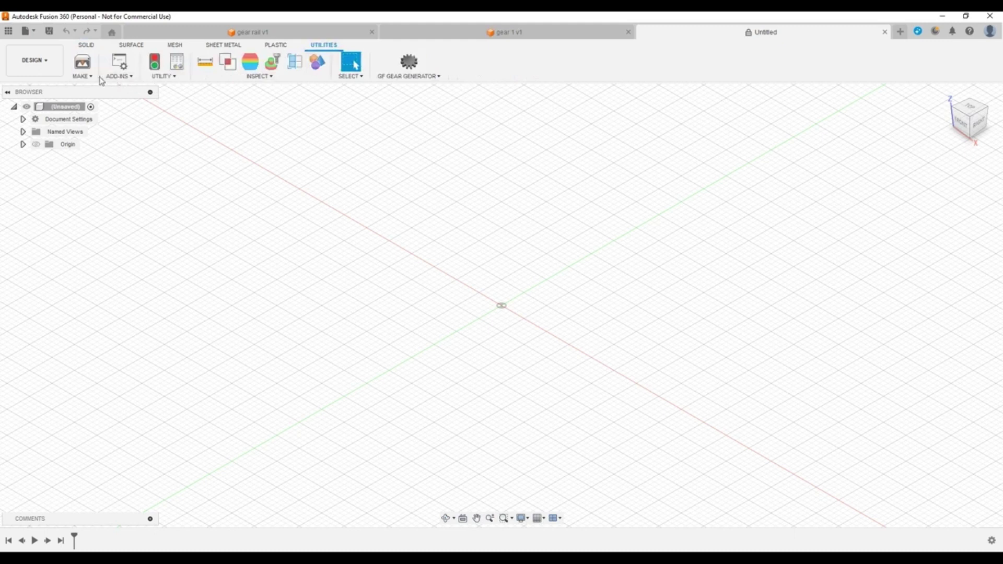
click(119, 64)
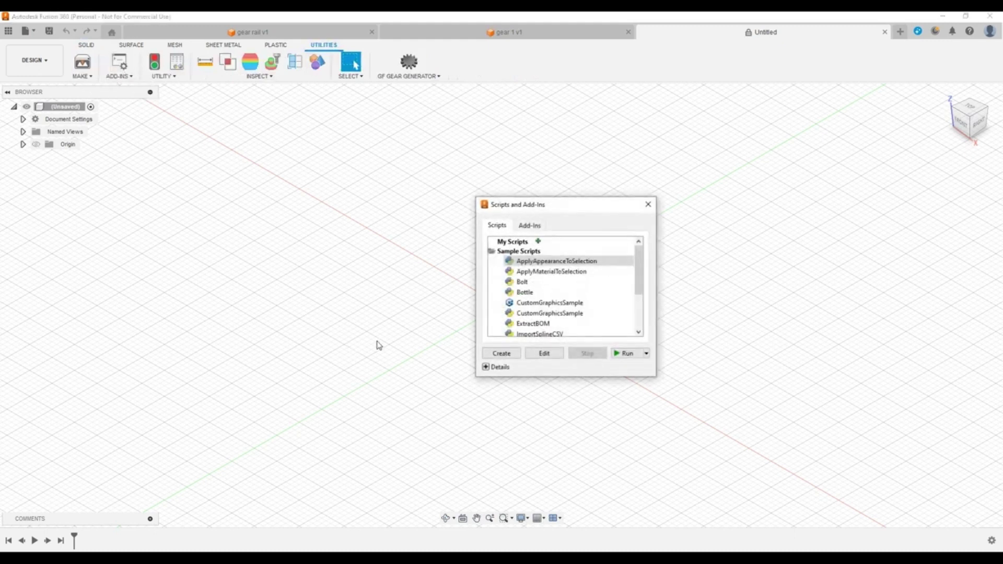
scroll(533, 319, down, 2)
click(526, 326)
double_click(527, 326)
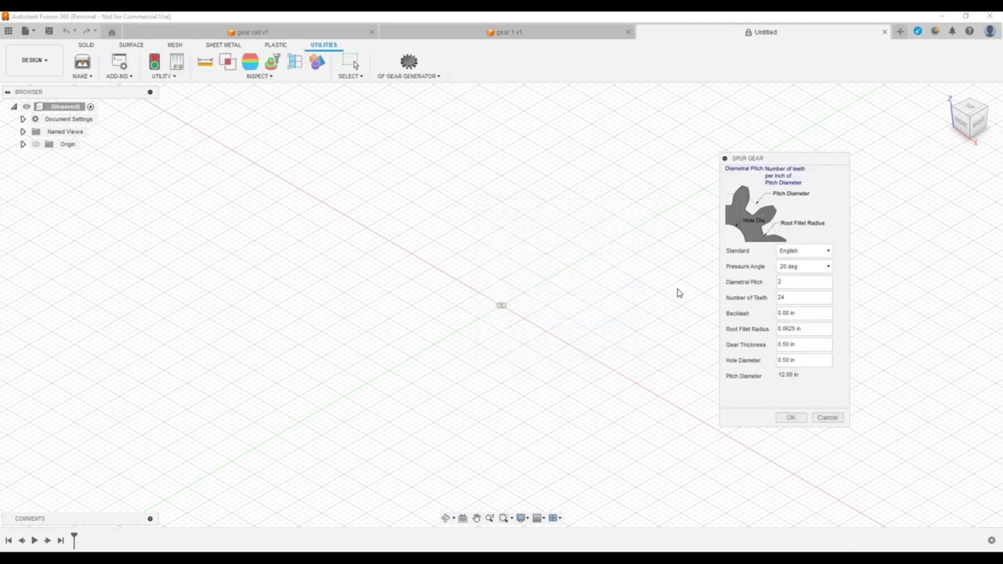
- Set the spur gear's pressure angle to 25 deg, diametral pitch to 10, number of teeth to 20 and root fillet radius to 0.001 in
click(804, 266)
click(797, 296)
double_click(788, 282)
text(10)
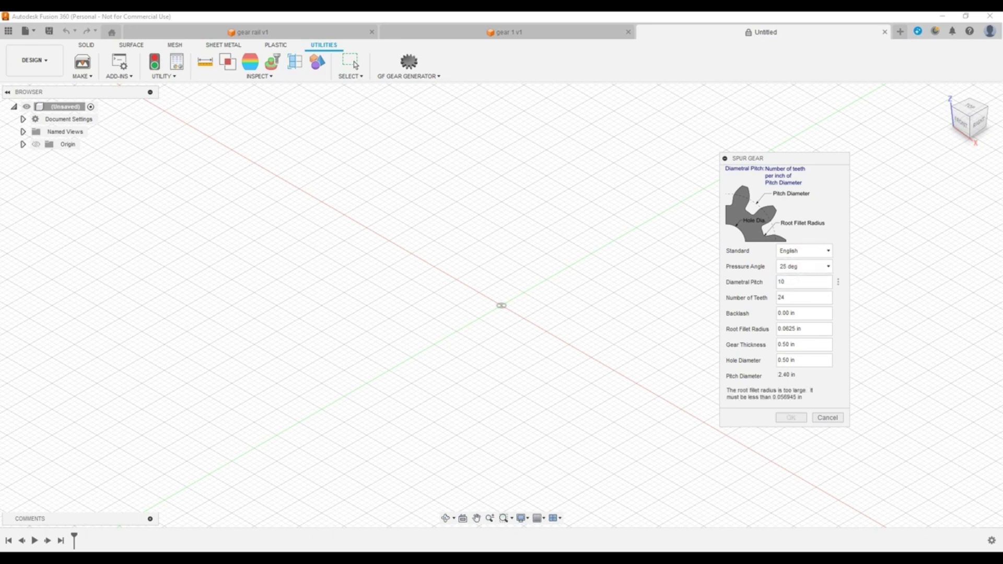
double_click(799, 297)
text(20)
double_click(802, 328)
text(.001)
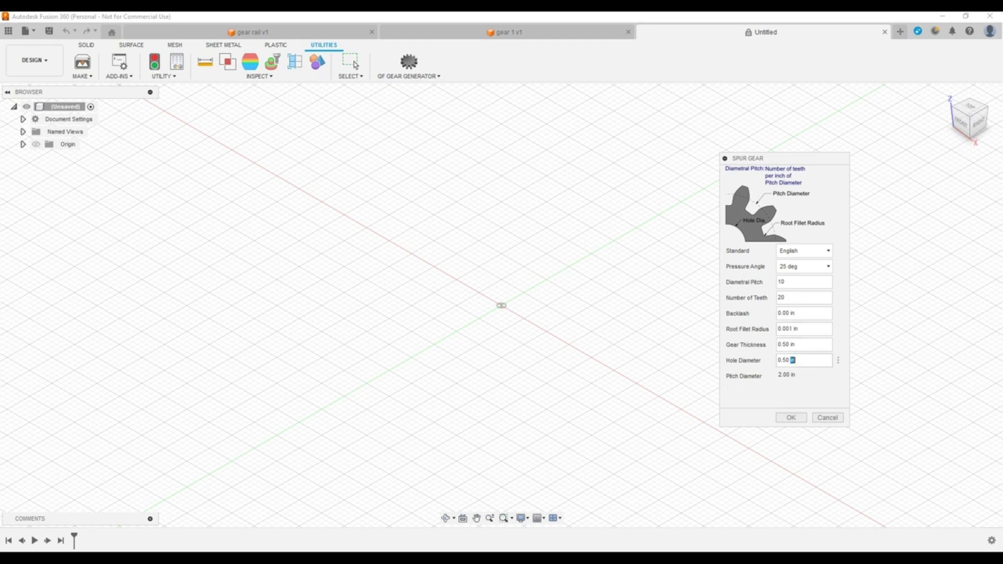
- Set the hole diameter to match the rail's pin holes and generate the 20-tooth spur gear
double_click(794, 359)
click(795, 359)
double_click(794, 359)
key(BackSpace)
click(791, 418)
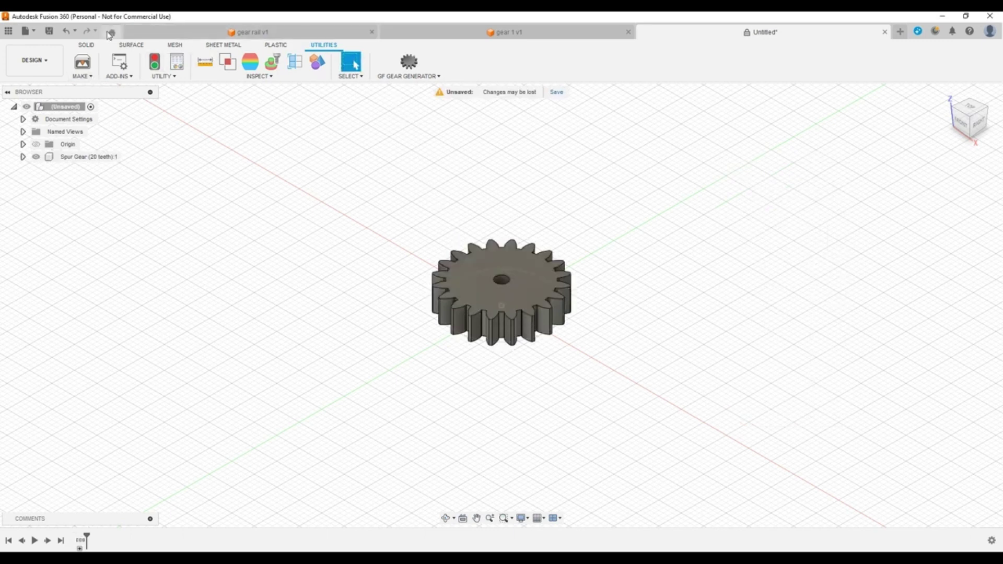
- Save the 20-tooth gear design in the Default Project as "gear 2"
click(49, 31)
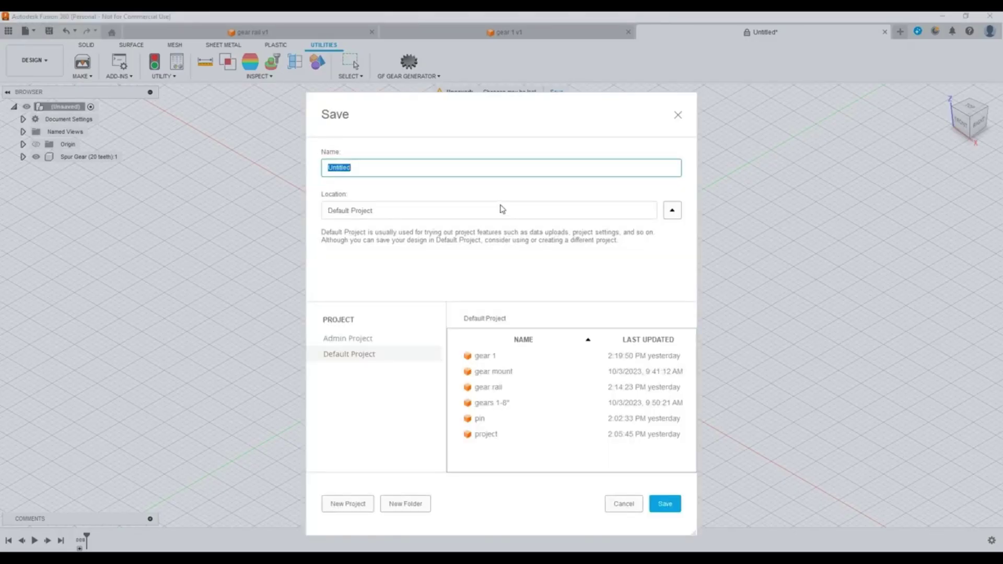
text(d)
key(Return)
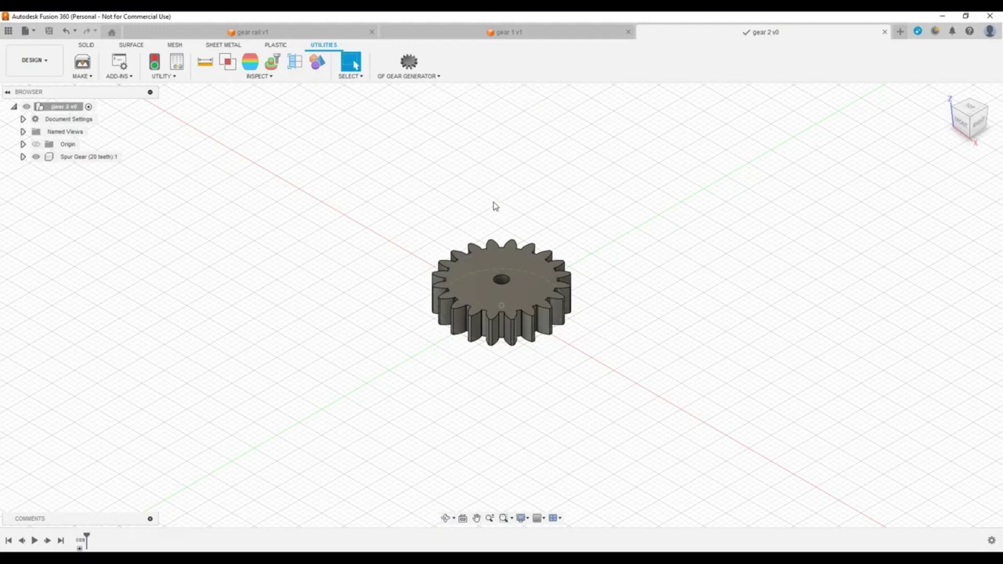
- Create a new design for the third gear and run the SpurGear sample script in it
click(900, 32)
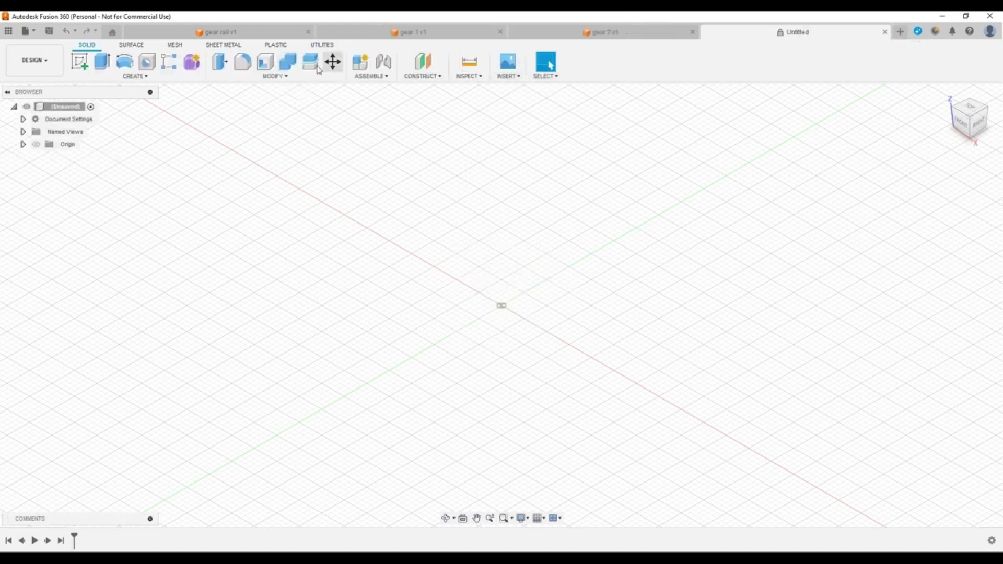
click(323, 45)
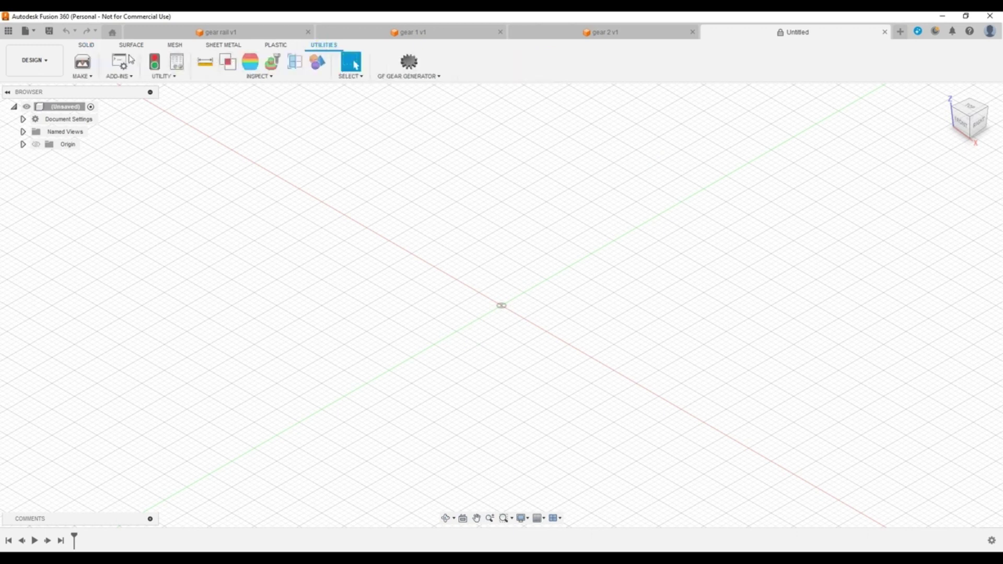
key(shift+s)
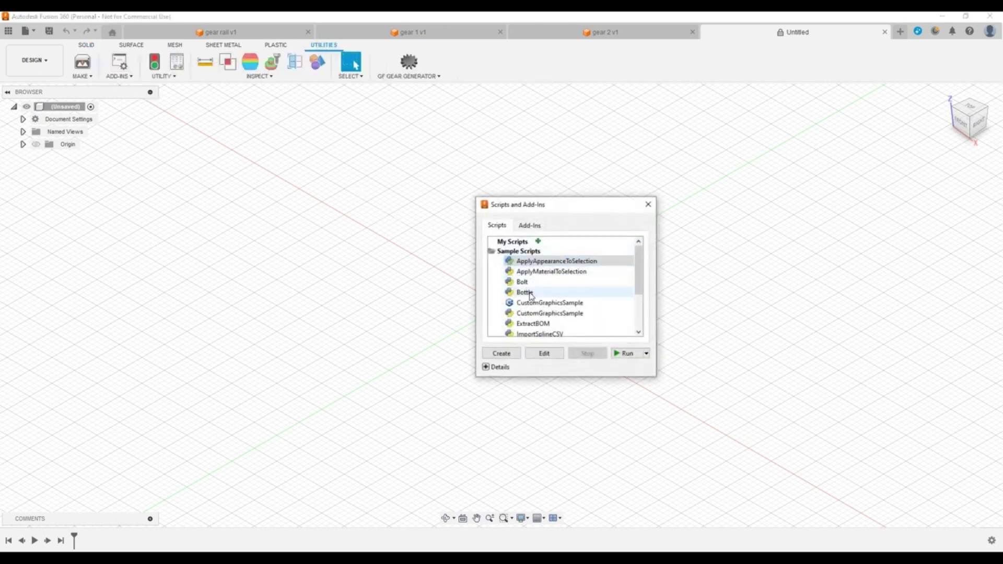
scroll(564, 292, down, 3)
double_click(533, 325)
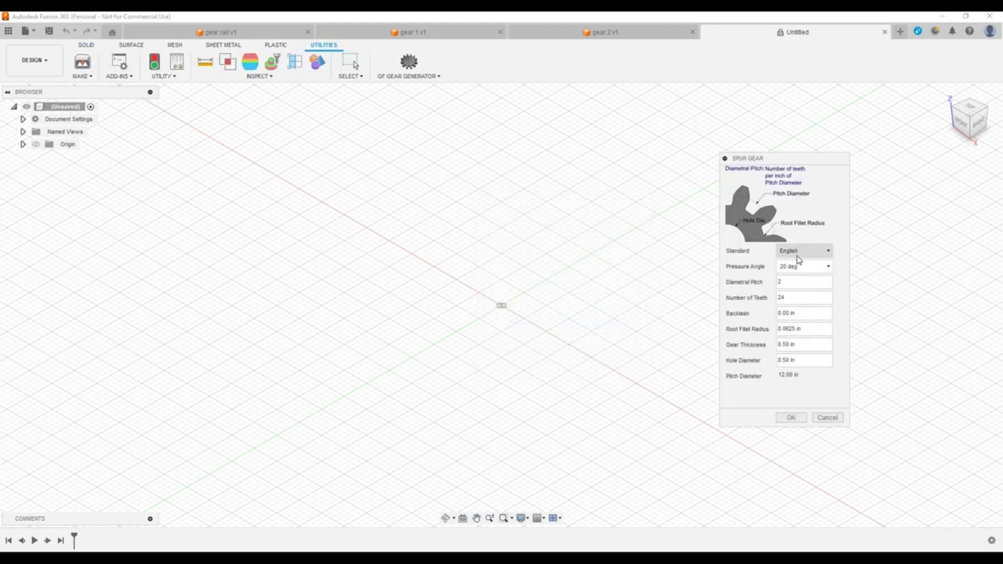
- Set the spur gear's pressure angle to 25 deg, diametral pitch to 10, number of teeth to 40 and root fillet radius to 0.001 in
click(799, 266)
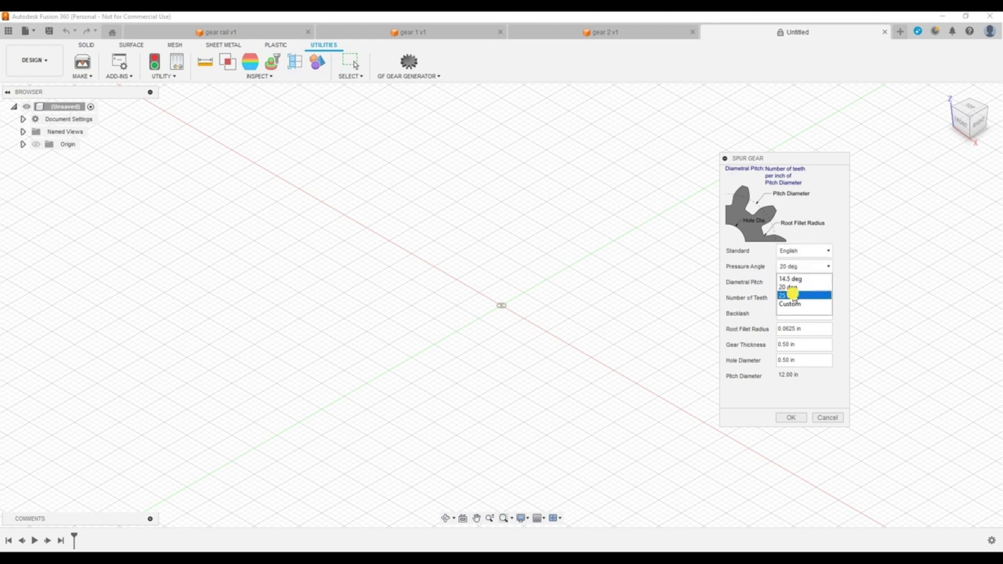
click(794, 296)
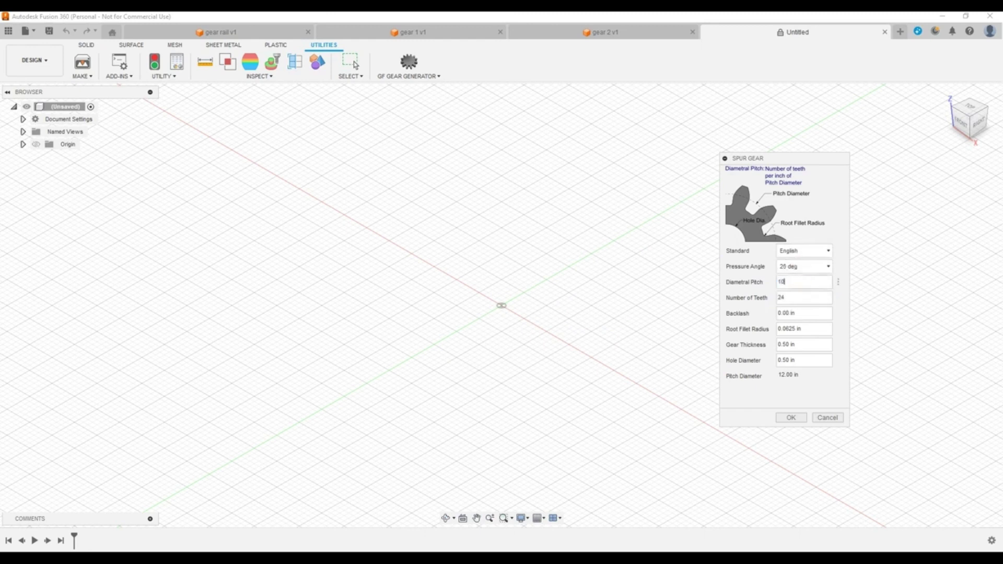
double_click(781, 298)
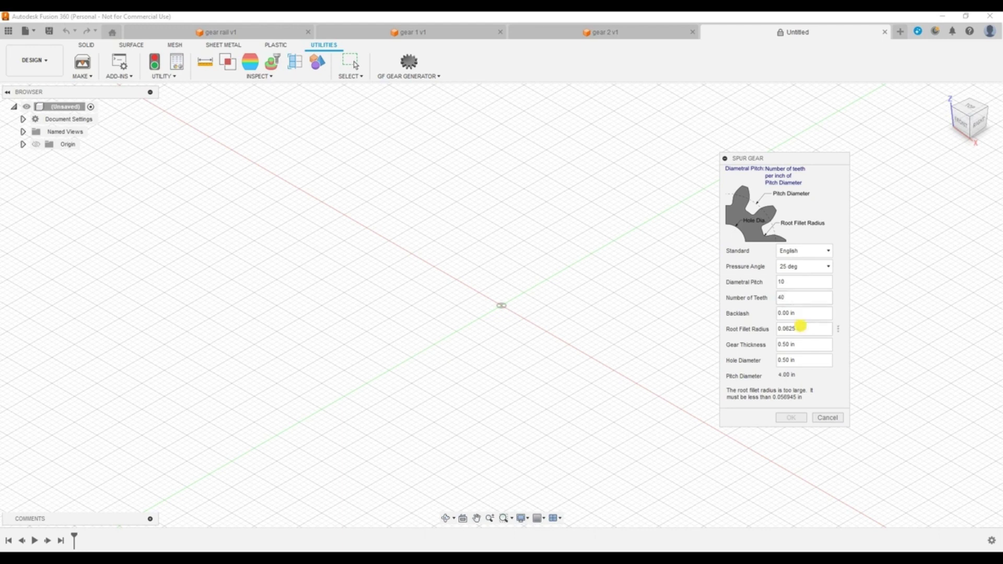
double_click(796, 329)
key(BackSpace)
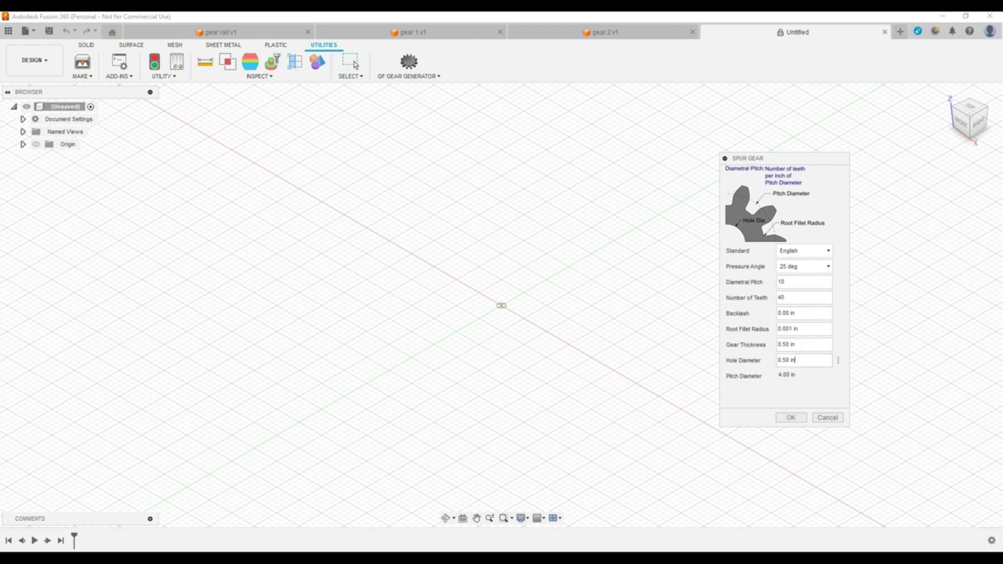
- Set the hole diameter to match the rail's pin holes and generate the 40-tooth spur gear
double_click(800, 358)
key(BackSpace)
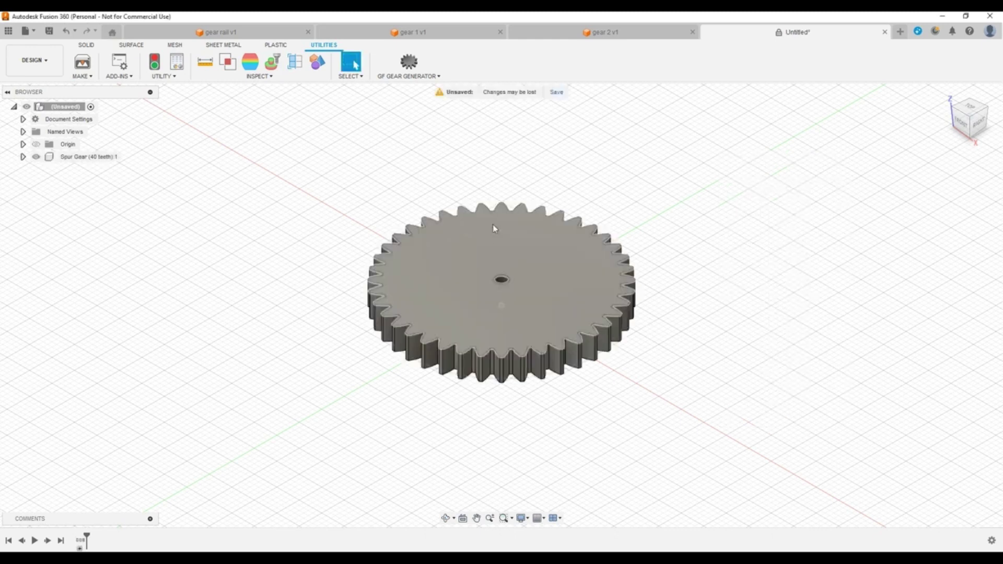
shift+middle_drag(470, 179, 472, 234)
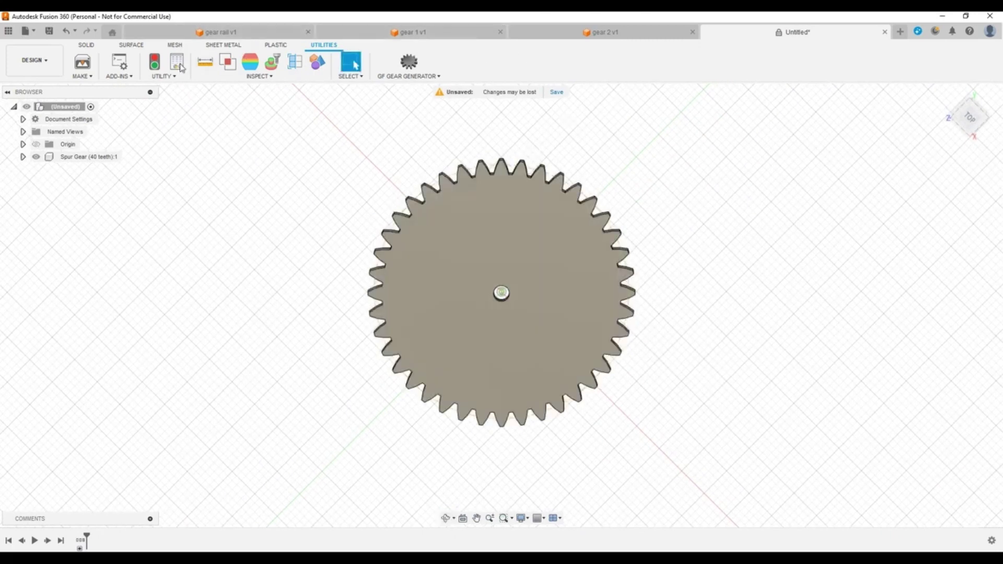
- Save the 40-tooth gear design in the Default Project as "gear 3"
click(48, 31)
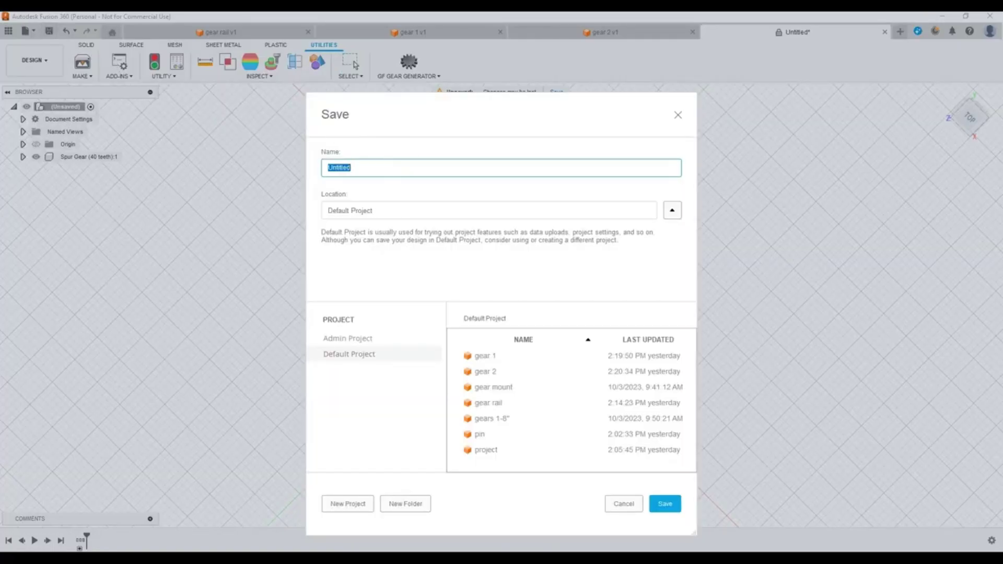
text(gear 3)
key(Return)
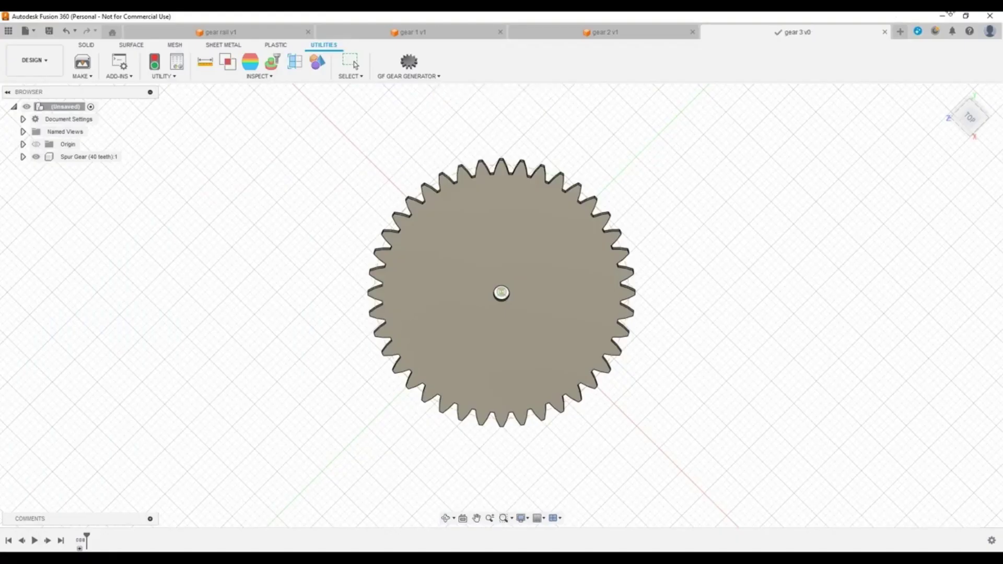
- Create a new design for the fourth gear and run the SpurGear sample script in it
click(900, 32)
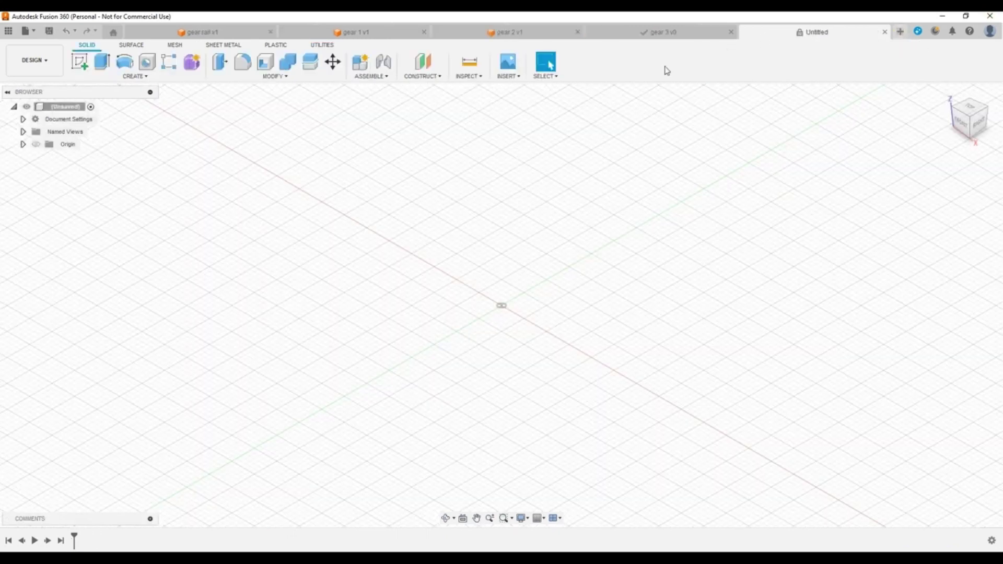
click(320, 46)
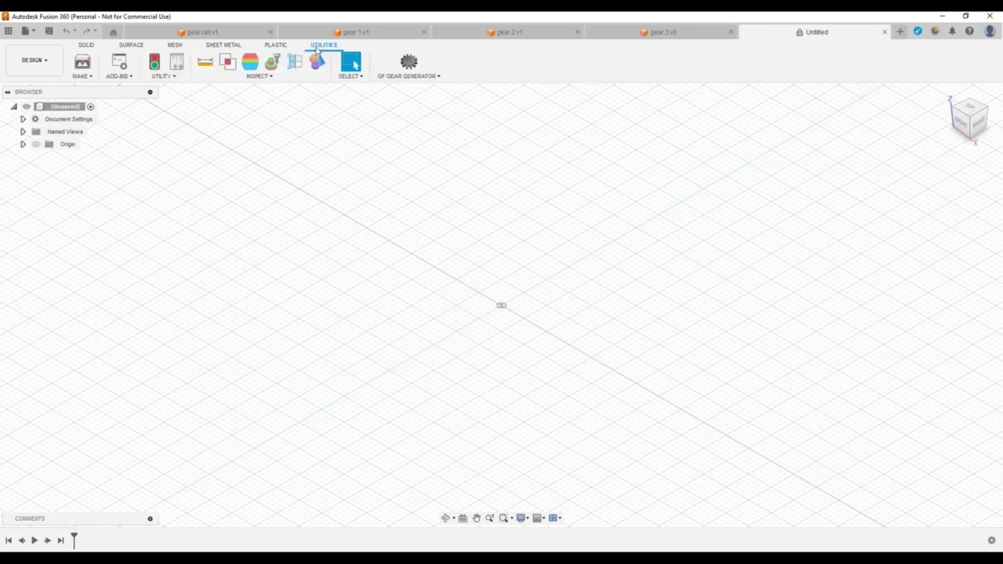
click(120, 64)
scroll(579, 316, down, 1)
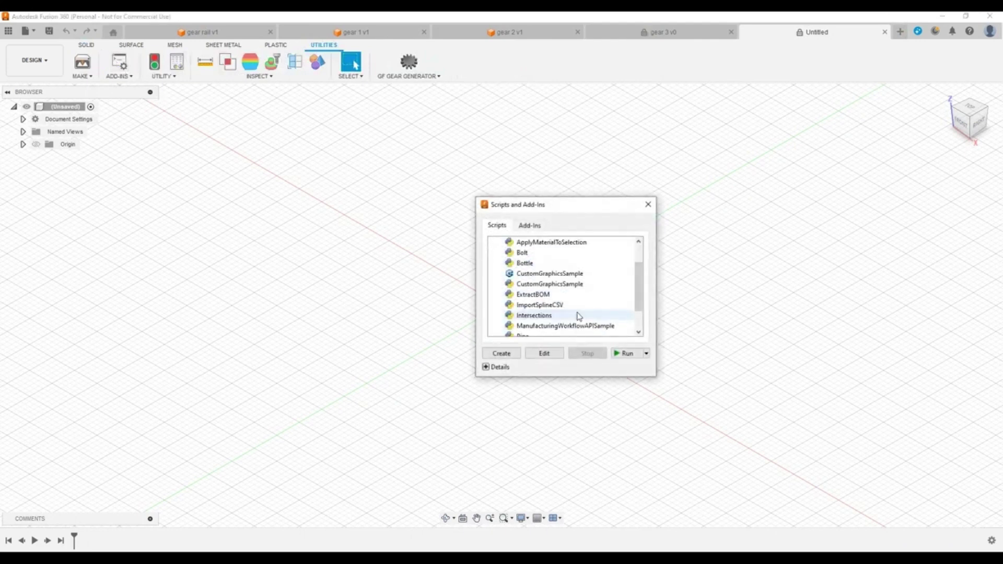
scroll(578, 316, down, 1)
double_click(537, 328)
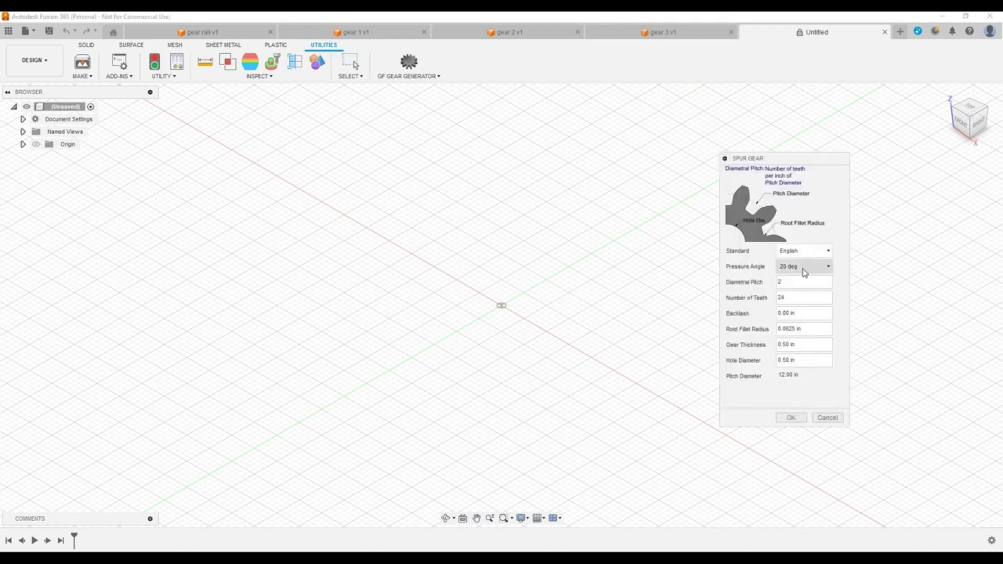
- Set the spur gear's pressure angle to 25 deg, diametral pitch to 10, number of teeth to 80 and root fillet radius to 0.001 in
click(805, 273)
click(786, 293)
double_click(791, 282)
double_click(783, 297)
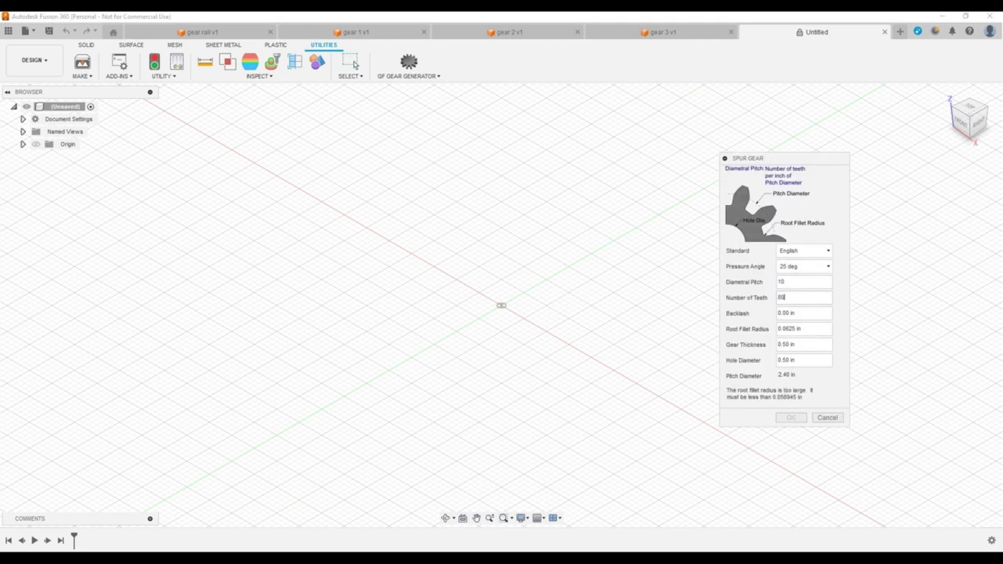
click(803, 316)
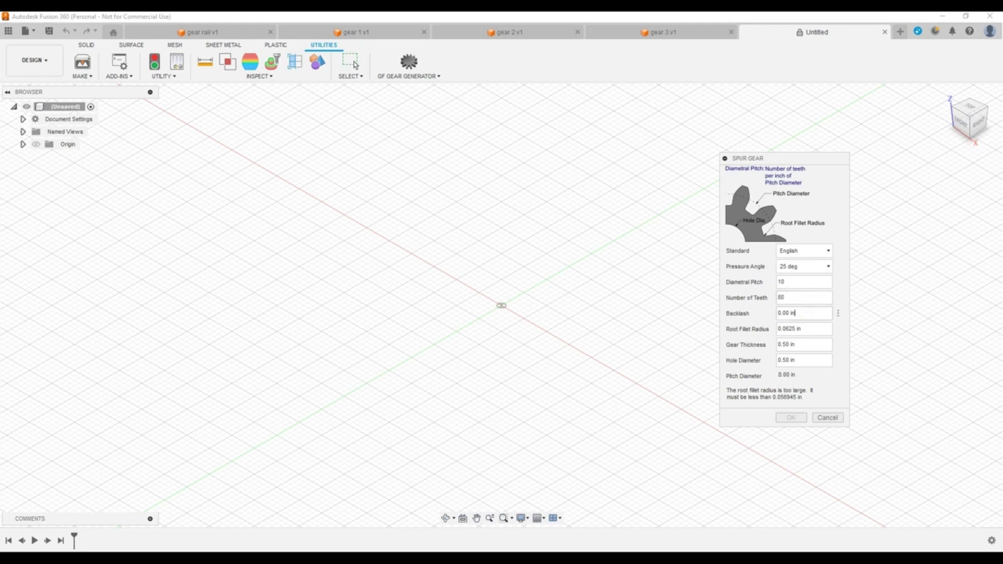
double_click(800, 327)
key(BackSpace)
key(Tab)
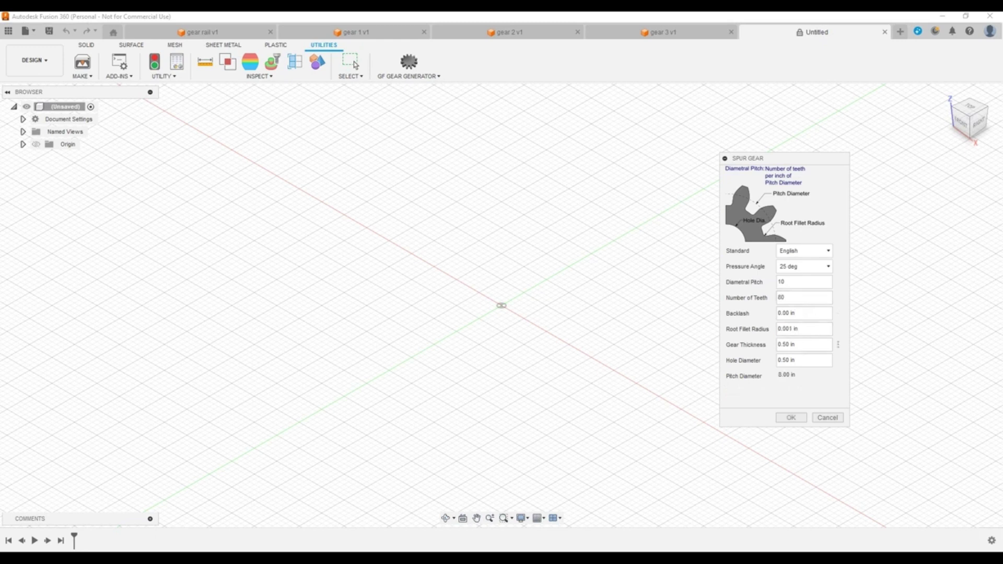
- Set the hole diameter to match the rail's pin holes and generate the 80-tooth spur gear
double_click(799, 359)
key(BackSpace)
click(791, 417)
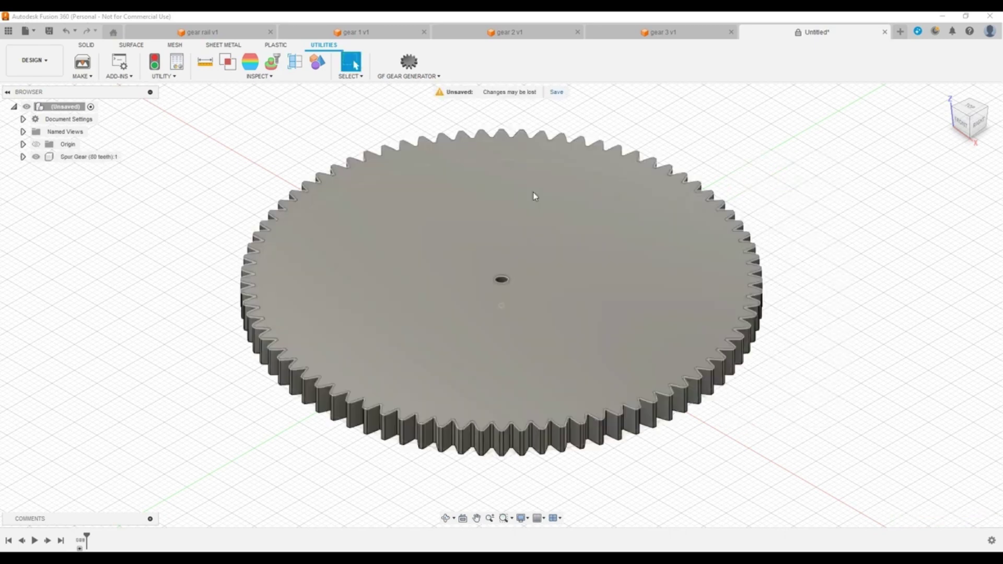
- Save the 80-tooth gear design in the Default Project as "gear 4"
shift+middle_drag(534, 196, 472, 215)
scroll(531, 240, down, 5)
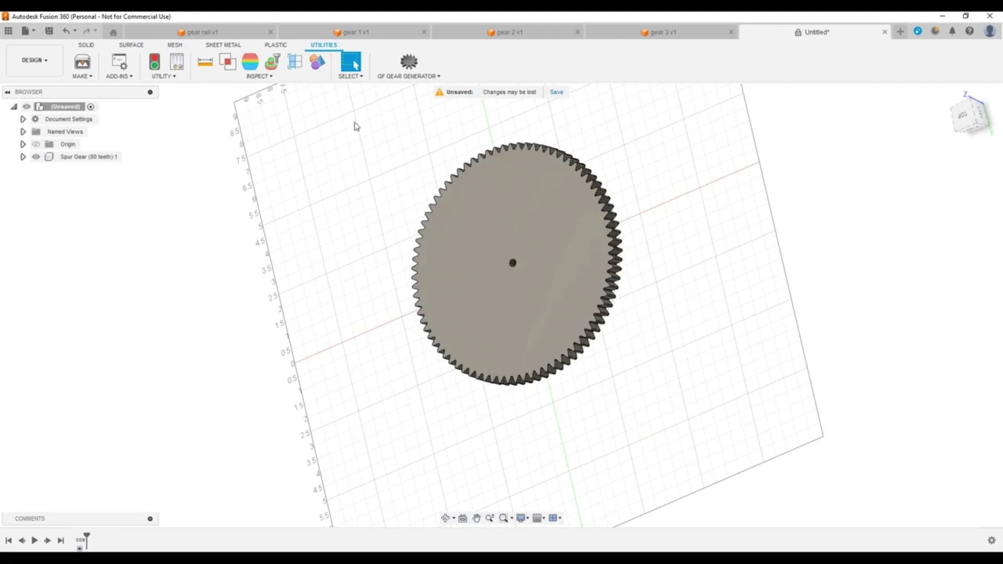
click(50, 31)
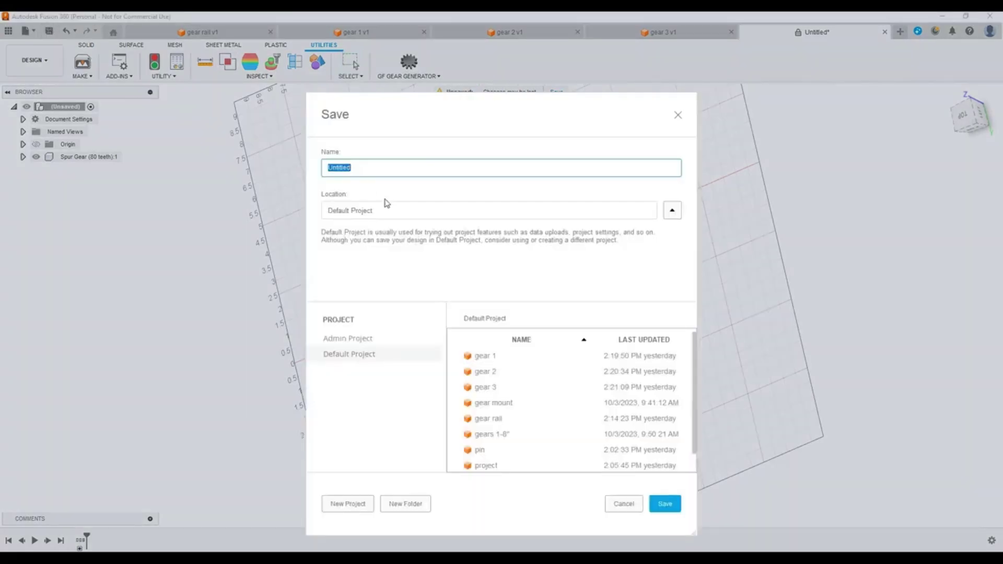
text(d)
text(ear 4)
key(Return)
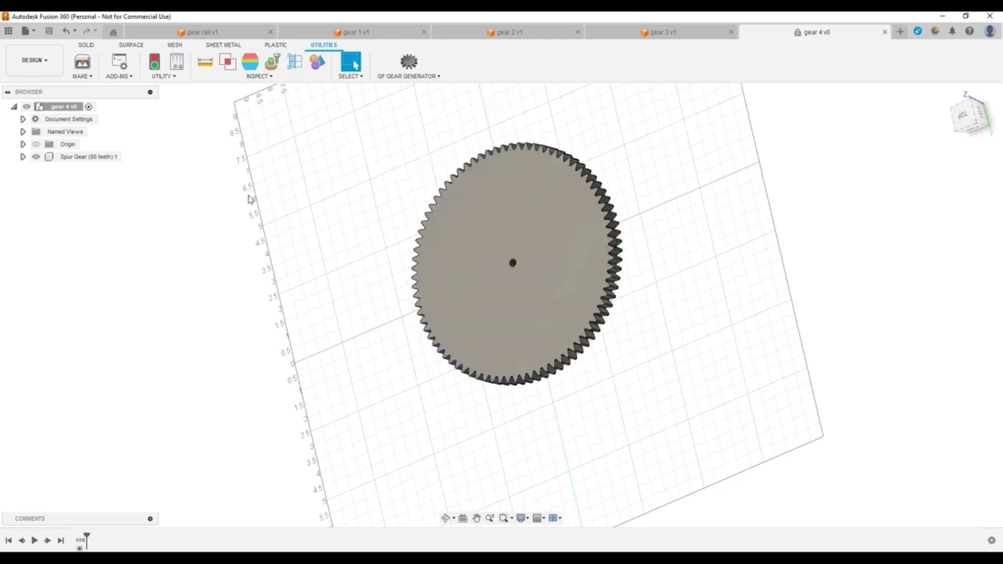
- Review the pin holes in the gear rail design and create a new empty design
click(213, 35)
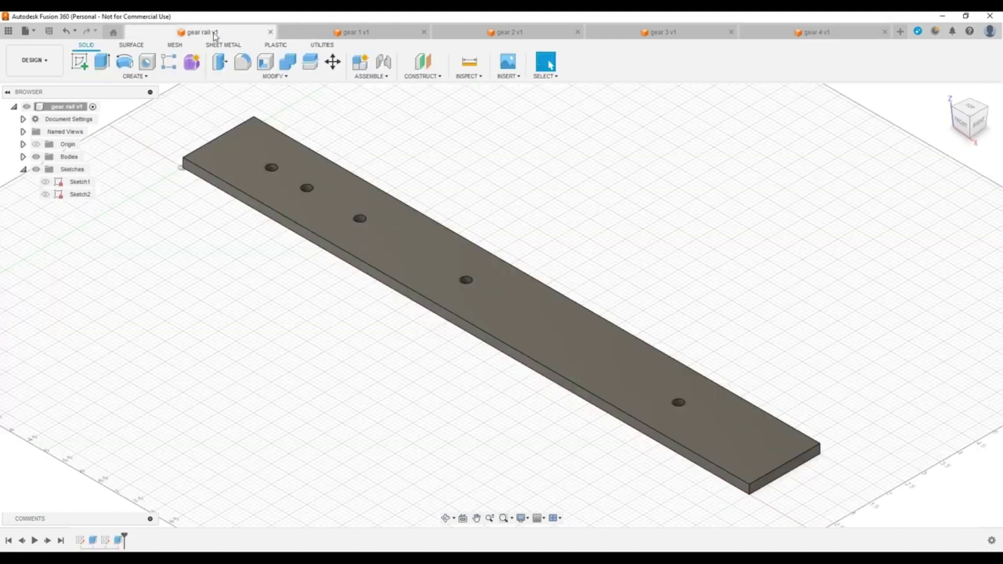
mouse_move(175, 250)
shift+middle_down()
mouse_move(197, 284)
mouse_move(185, 245)
shift+middle_up()
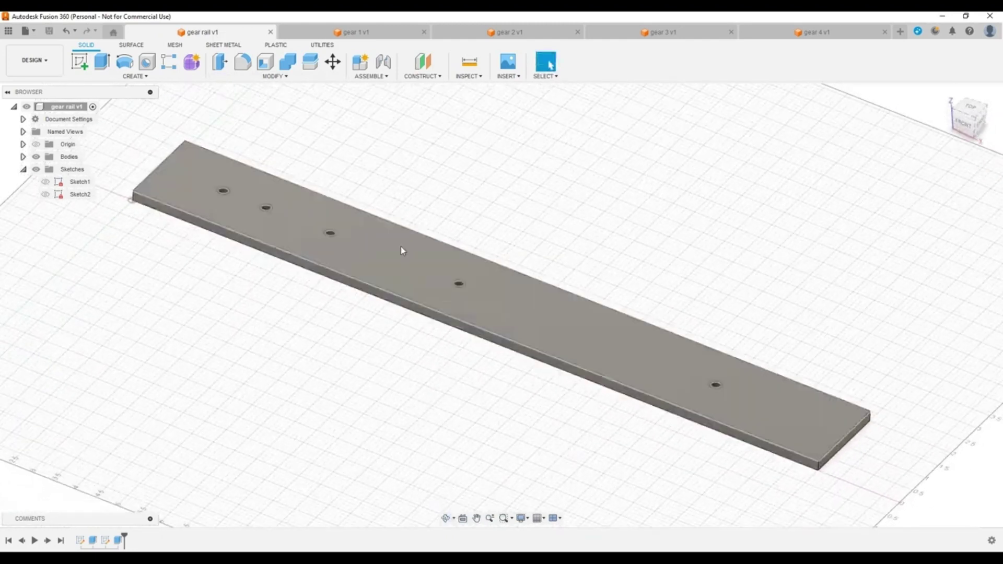
click(899, 32)
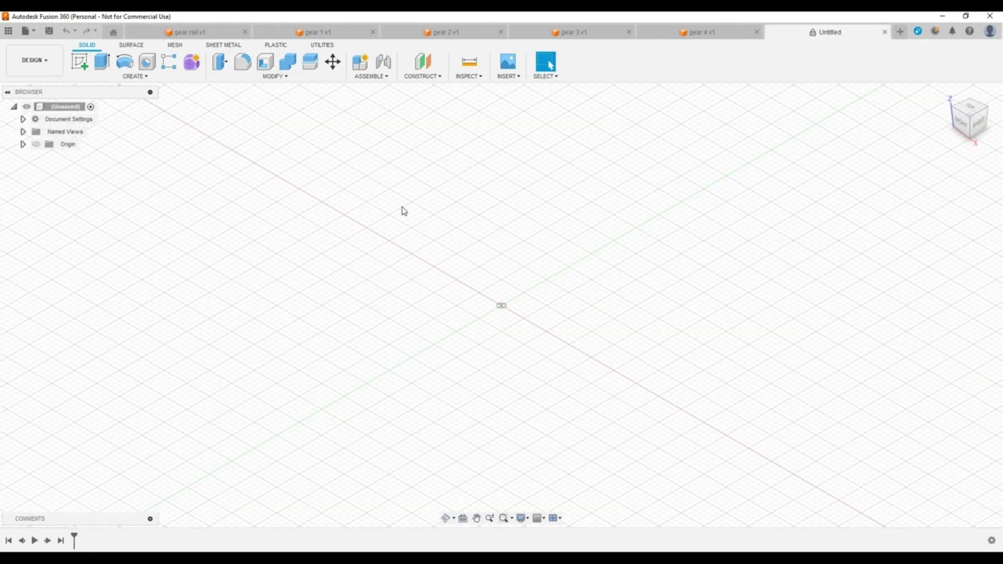
- Sketch a center-diameter circle about 1.17 in across, centred on the origin, on the horizontal XY plane
click(81, 64)
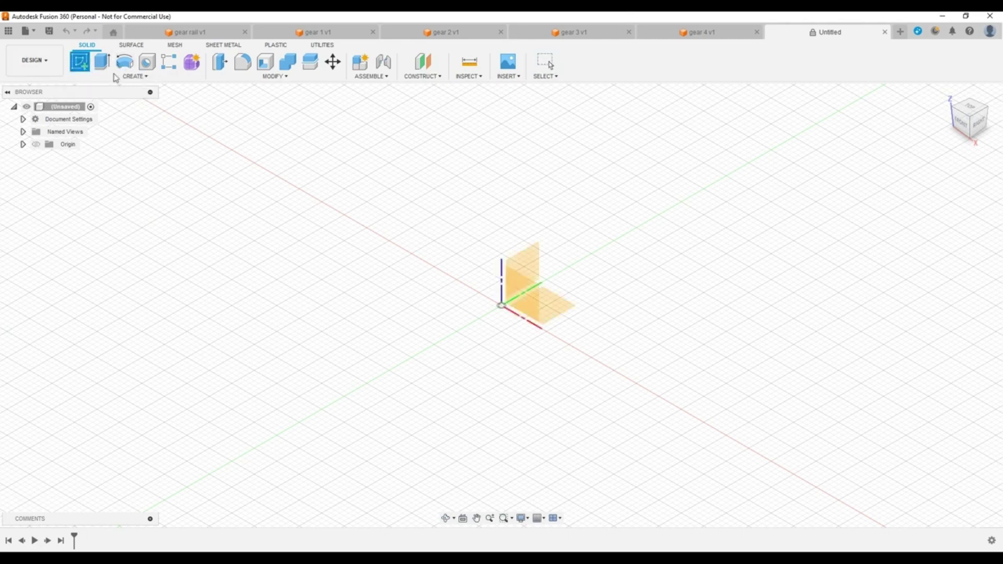
click(567, 311)
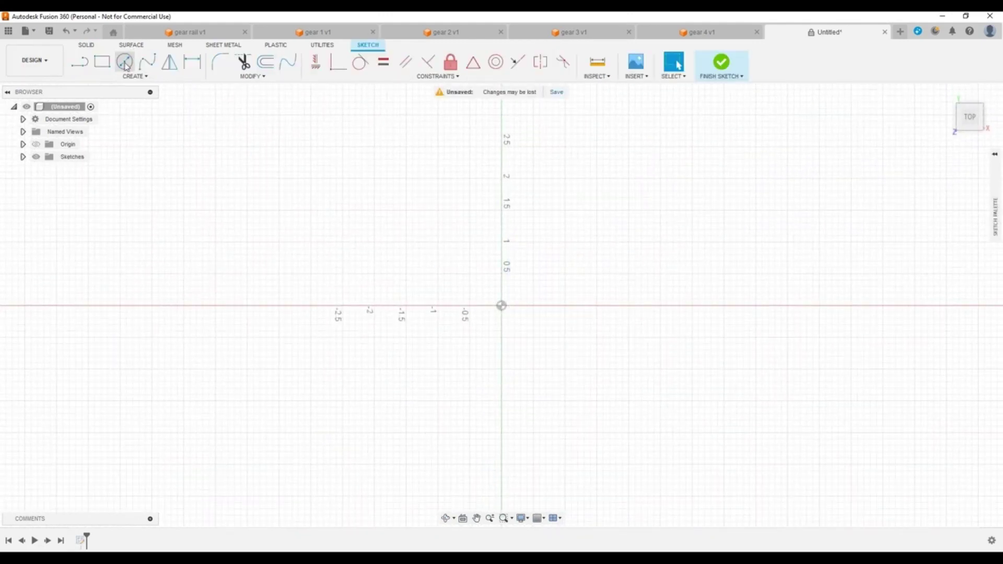
click(125, 63)
click(502, 306)
click(537, 287)
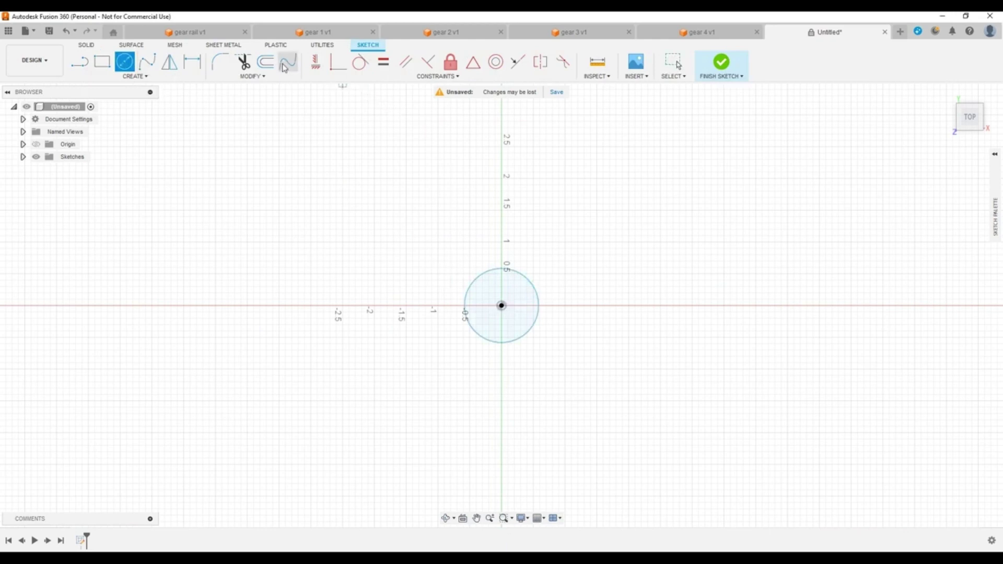
- Dimension the circle's diameter at 0.25 in
click(192, 62)
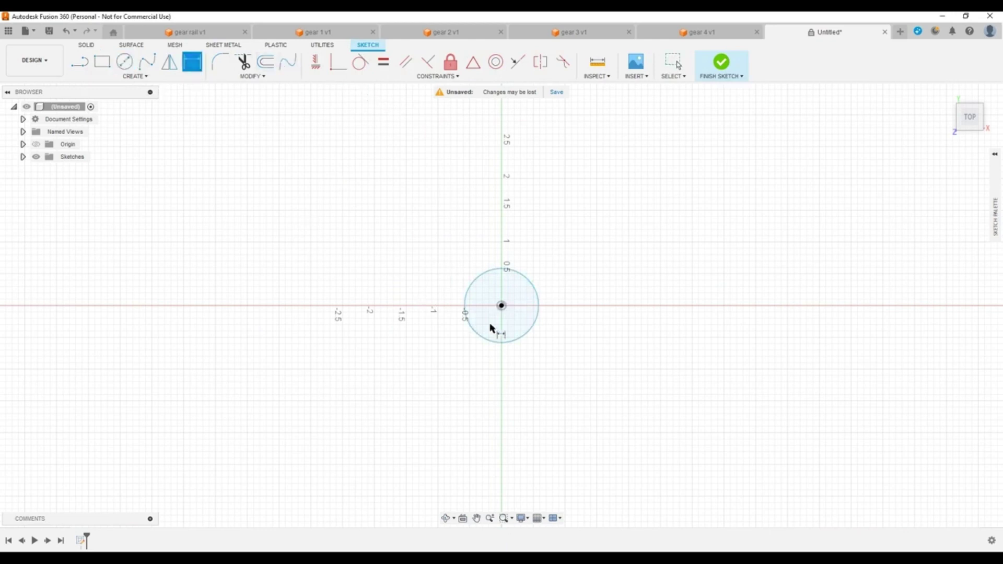
click(474, 281)
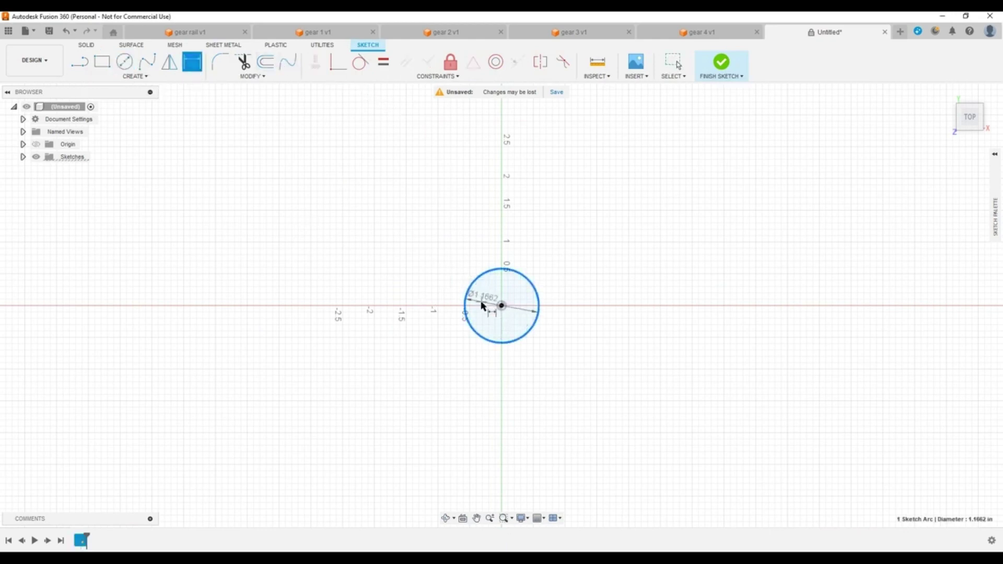
click(482, 306)
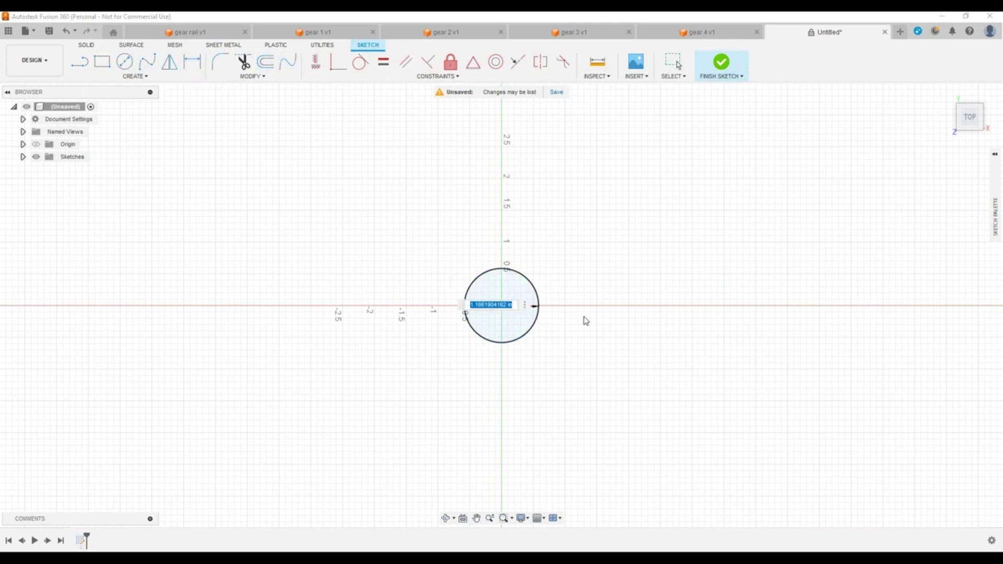
key(BackSpace)
key(Return)
key(d)
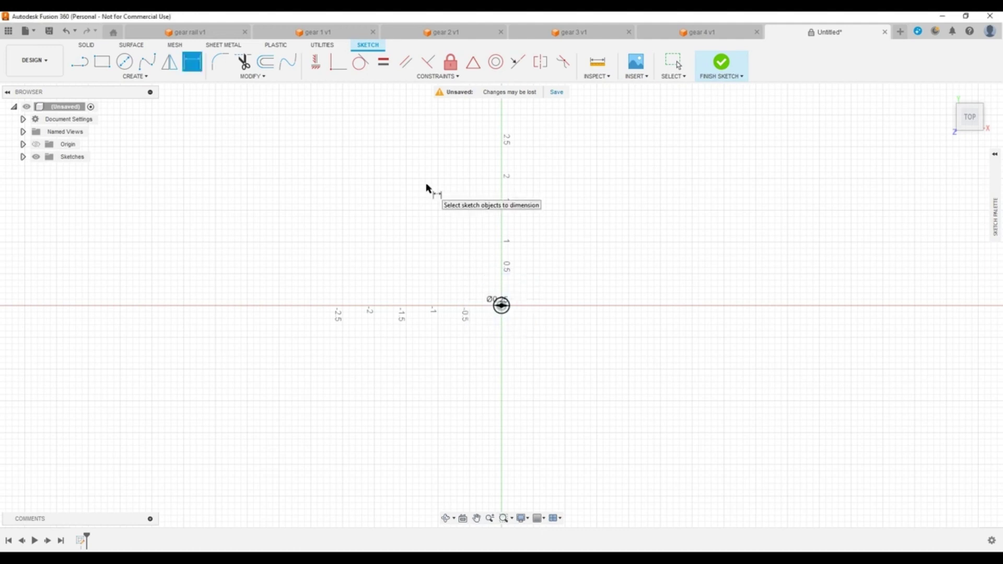
scroll(496, 300, up, 10)
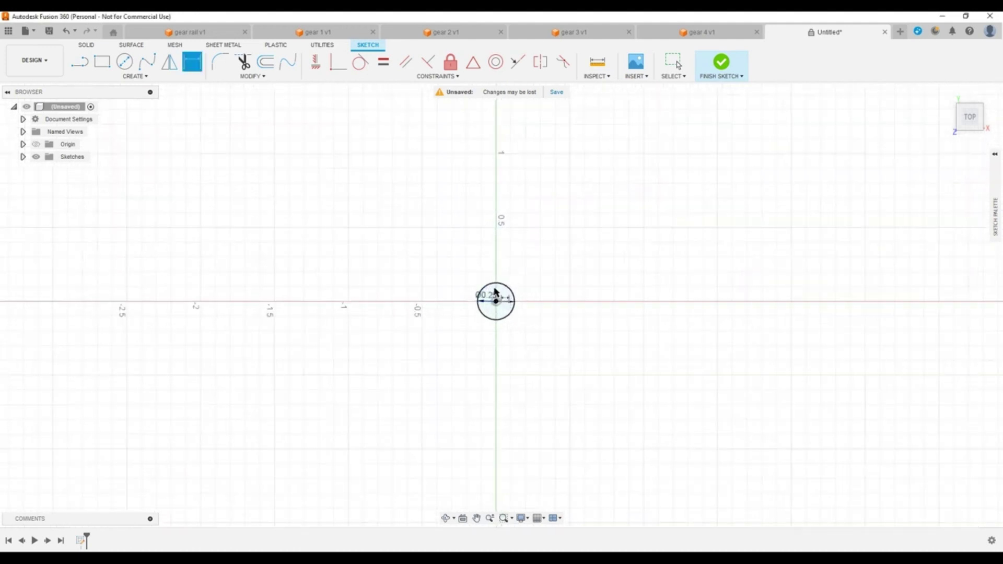
scroll(497, 311, up, 3)
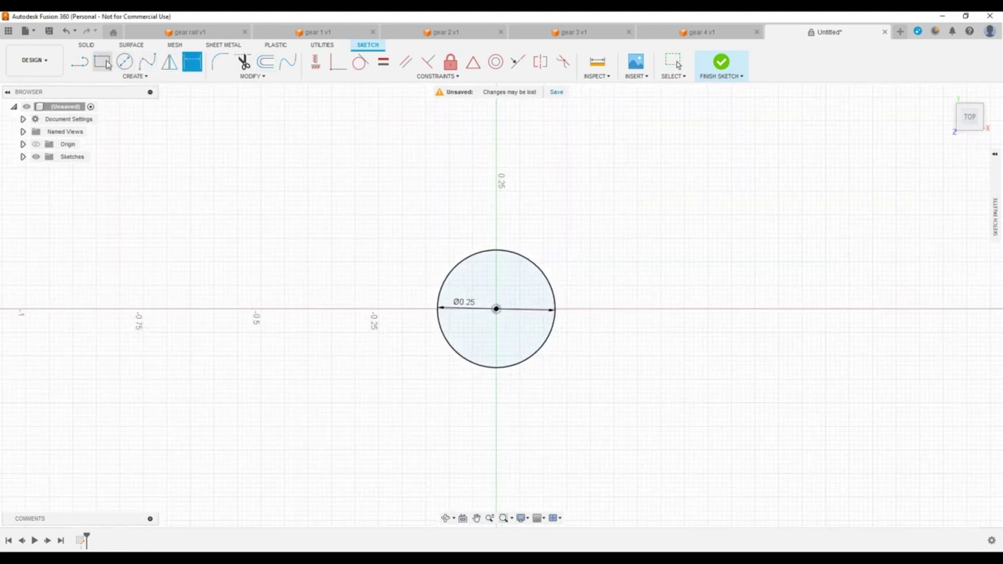
- Extrude the circle profile 0.75 in upward as a new body to form the pin
shift+middle_drag(448, 233, 448, 176)
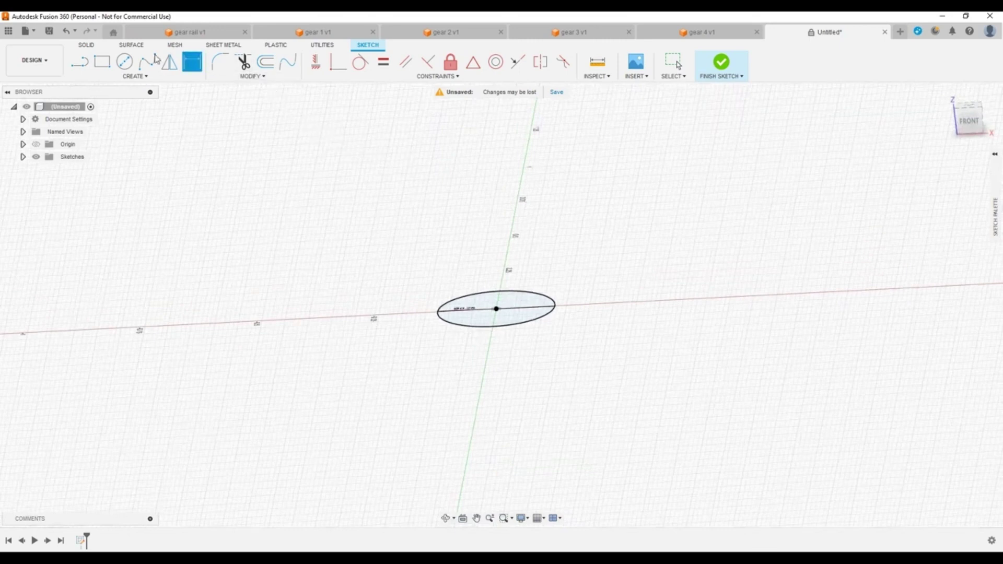
click(87, 45)
click(104, 63)
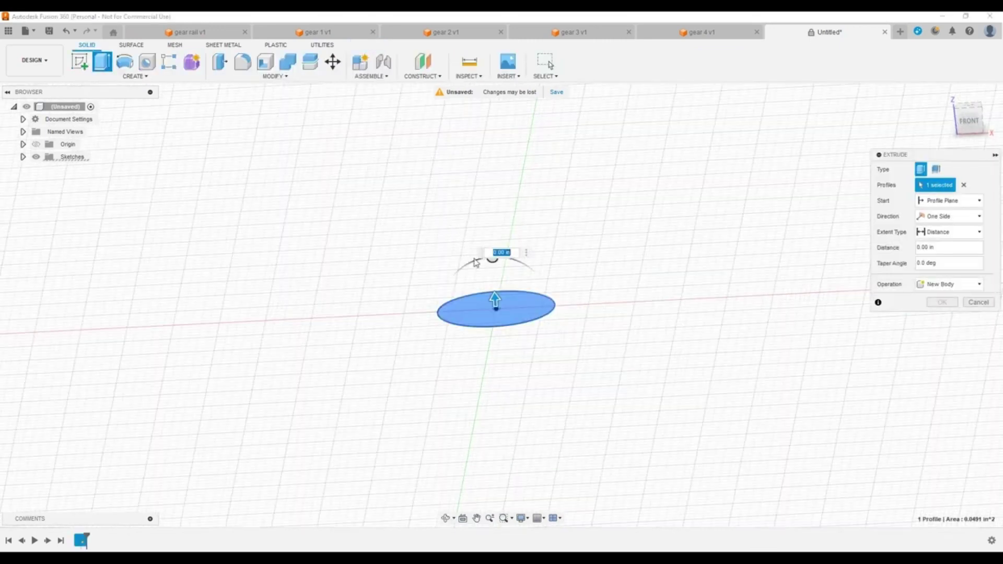
drag(496, 300, 499, 249)
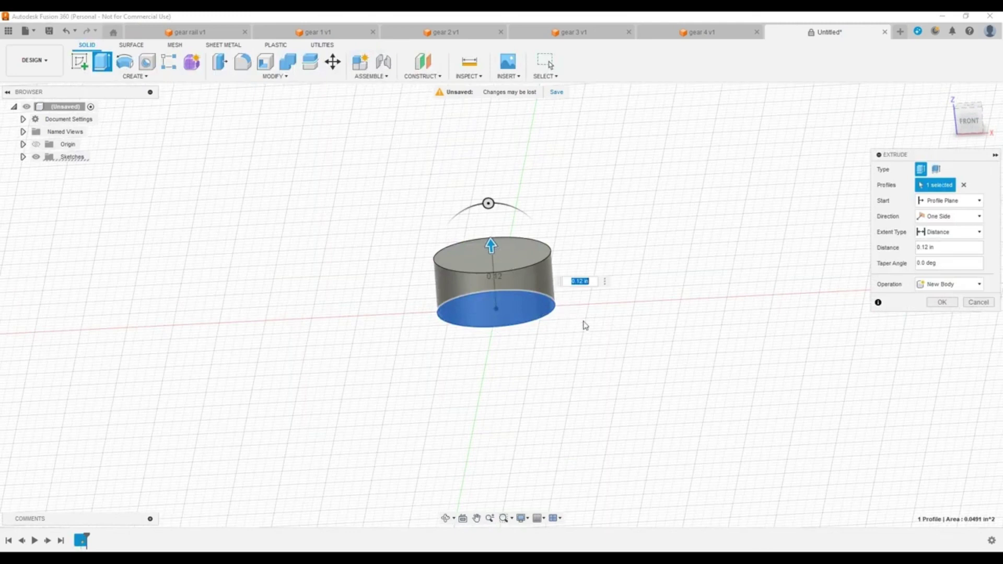
key(BackSpace)
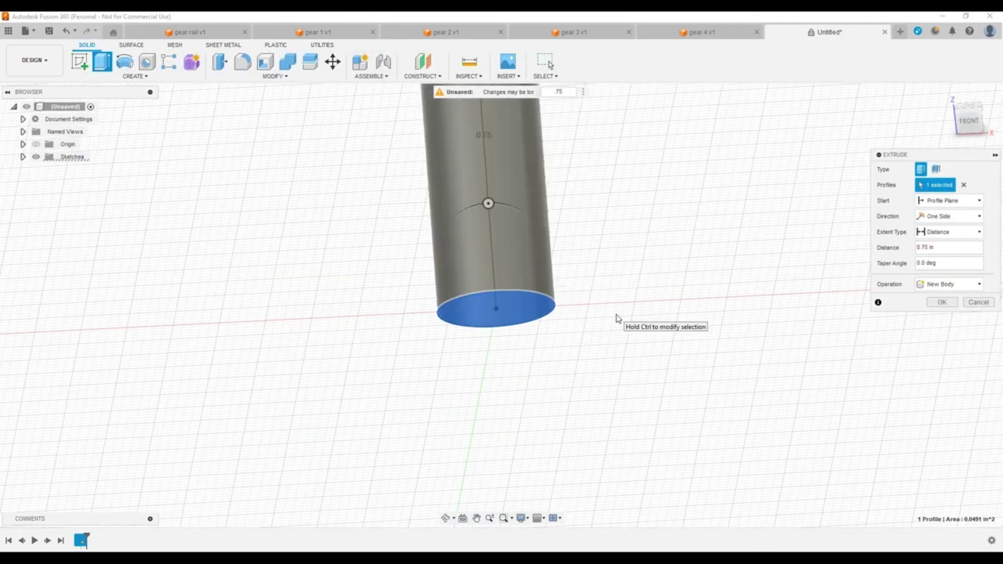
key(Return)
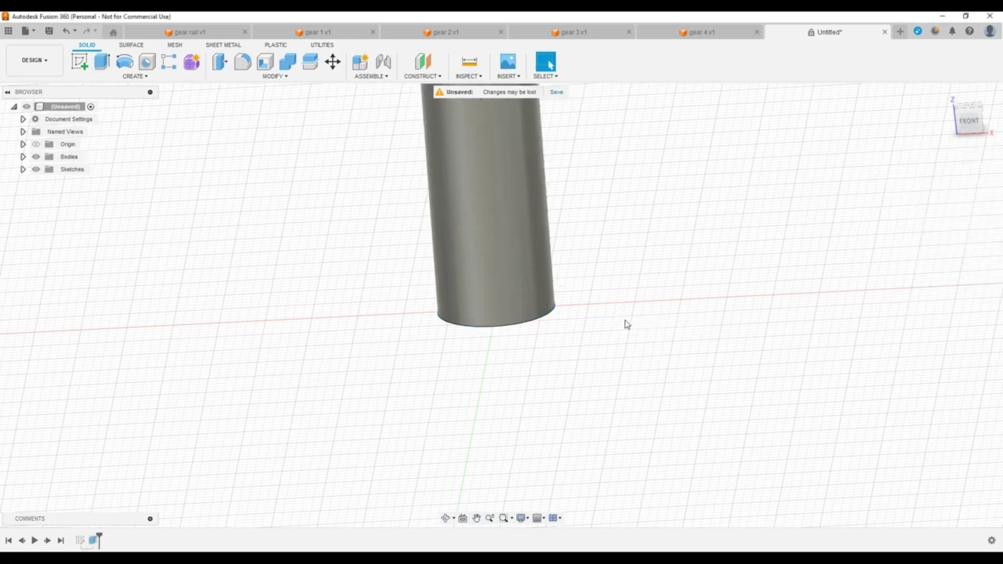
- Save the pin design in the Default Project as "pin video"
shift+middle_drag(565, 233, 533, 295)
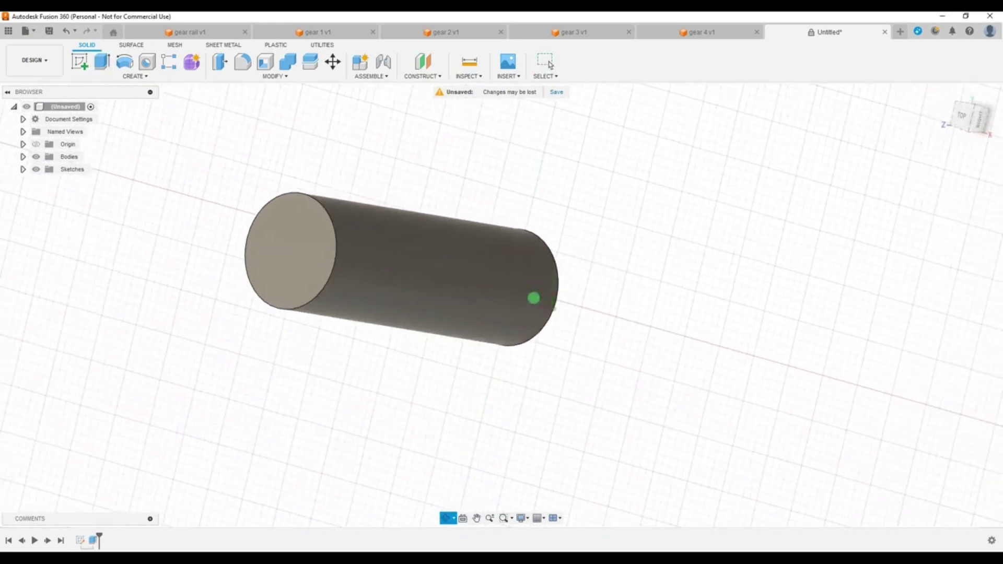
key(Escape)
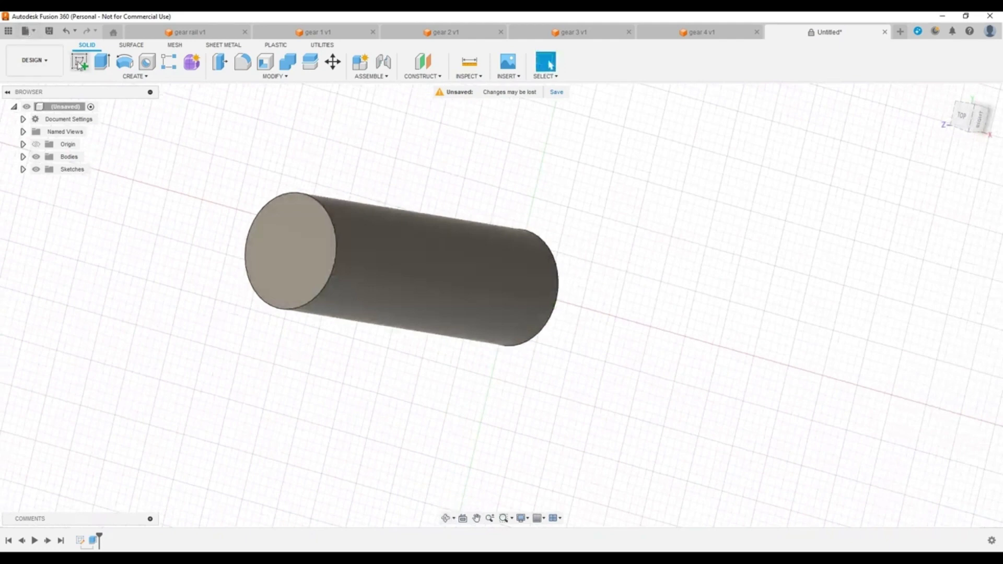
click(49, 32)
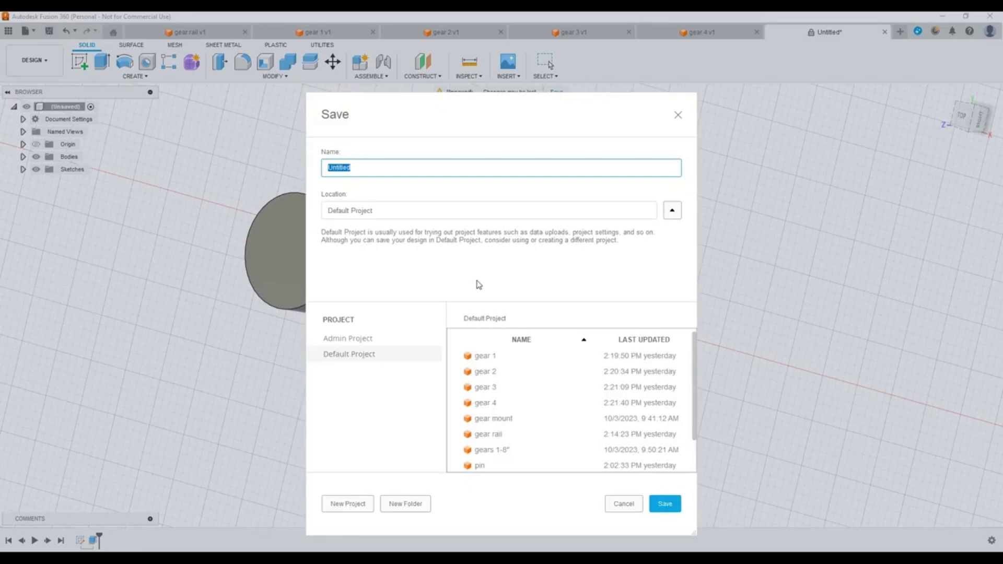
text(pin video)
key(Return)
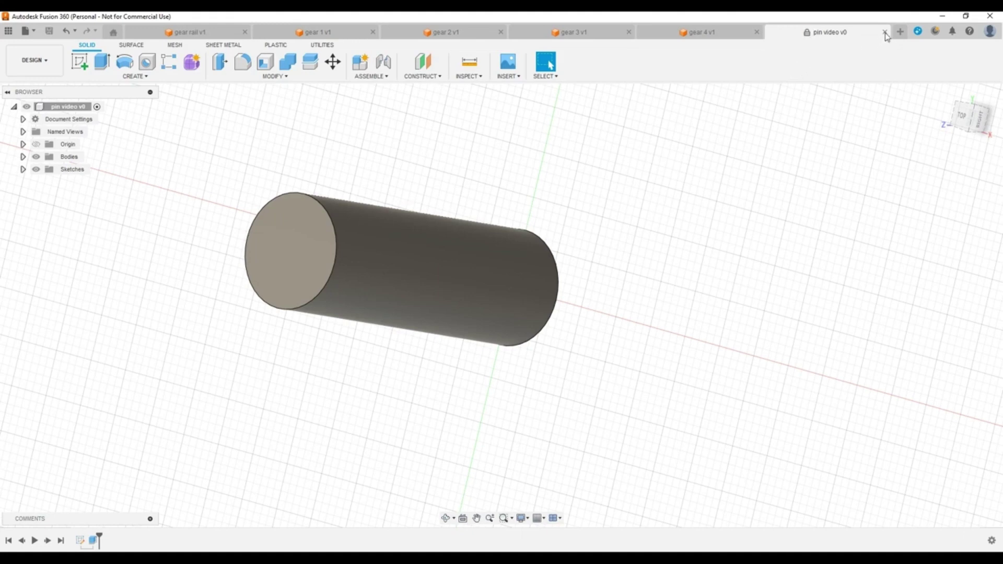
click(174, 35)
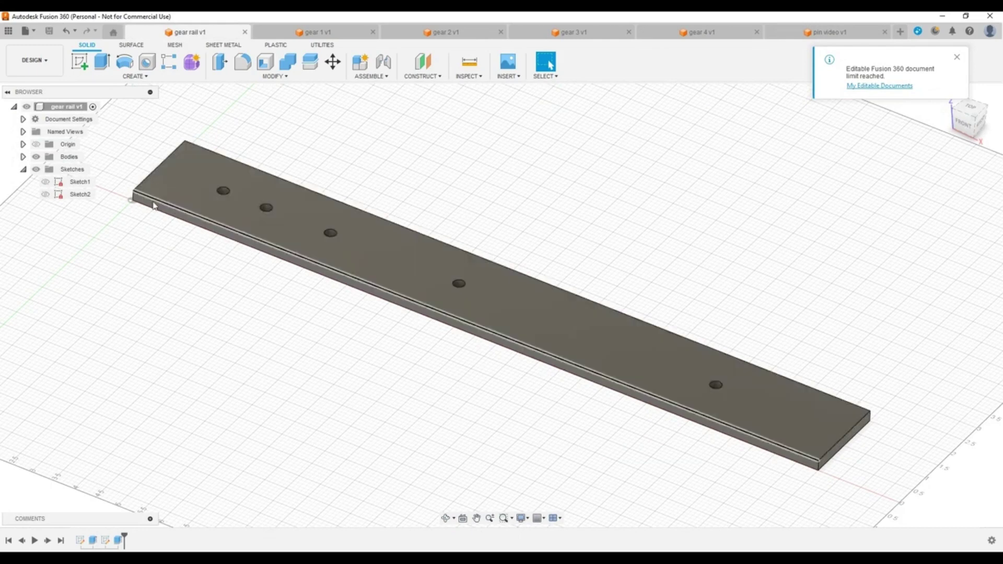
mouse_move(157, 235)
shift+middle_down()
mouse_move(172, 264)
mouse_move(174, 290)
mouse_move(163, 264)
mouse_move(170, 295)
shift+middle_up()
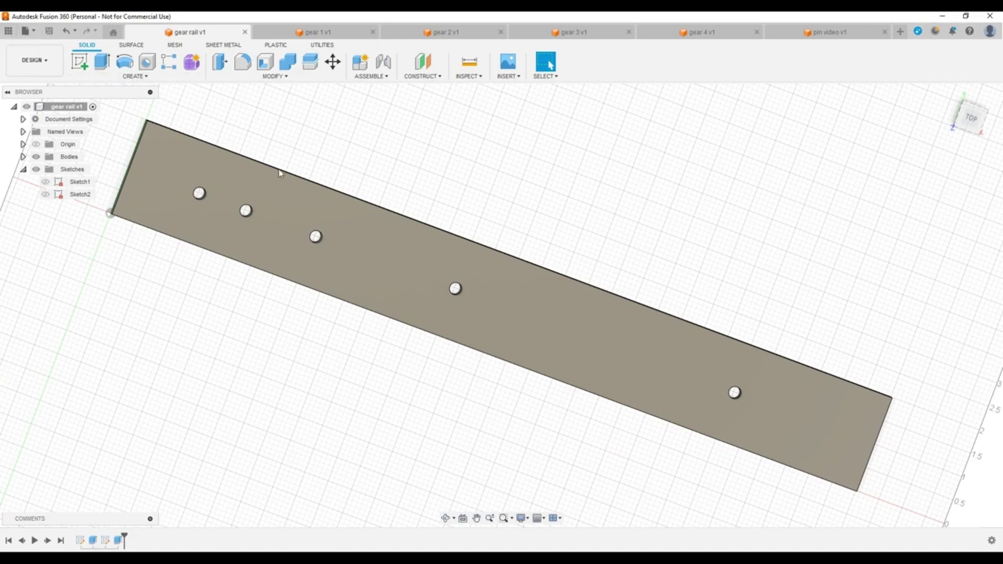
shift+middle_drag(236, 259, 258, 256)
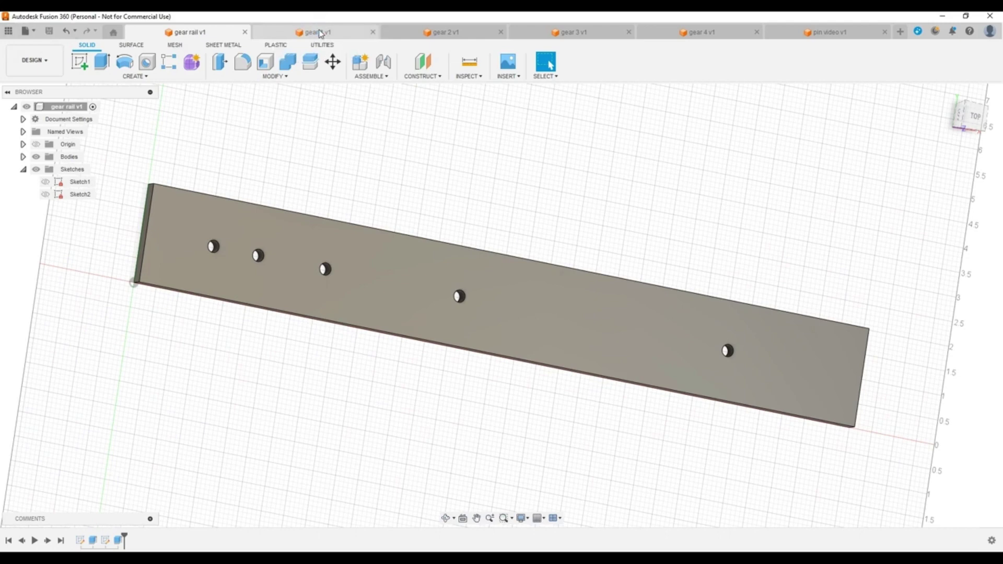
click(321, 33)
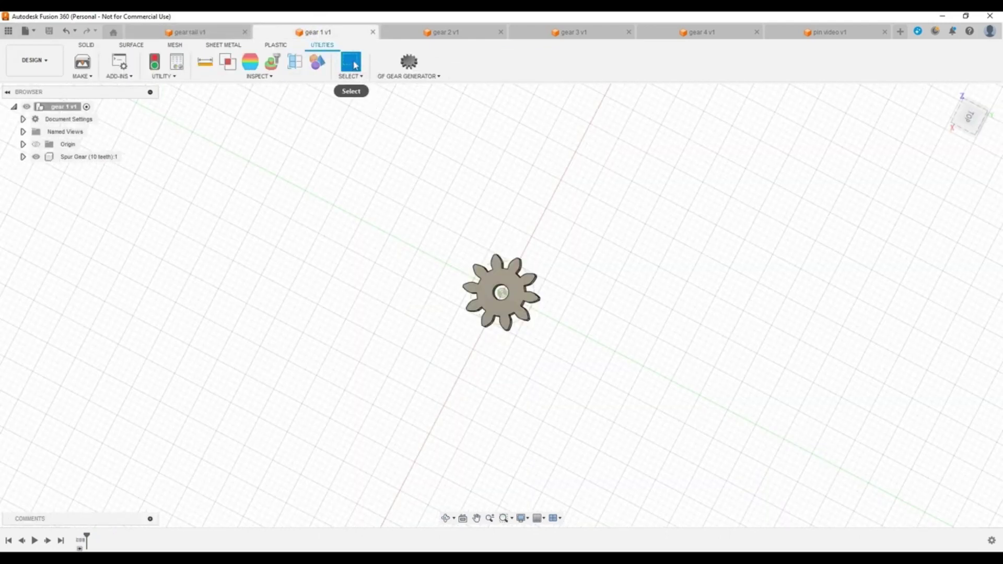
click(431, 244)
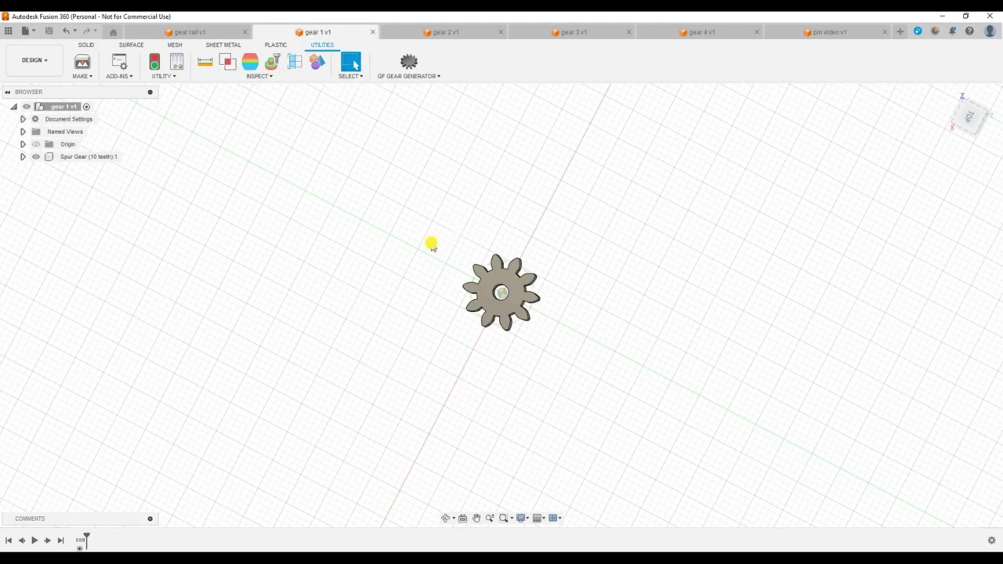
drag(431, 243, 550, 361)
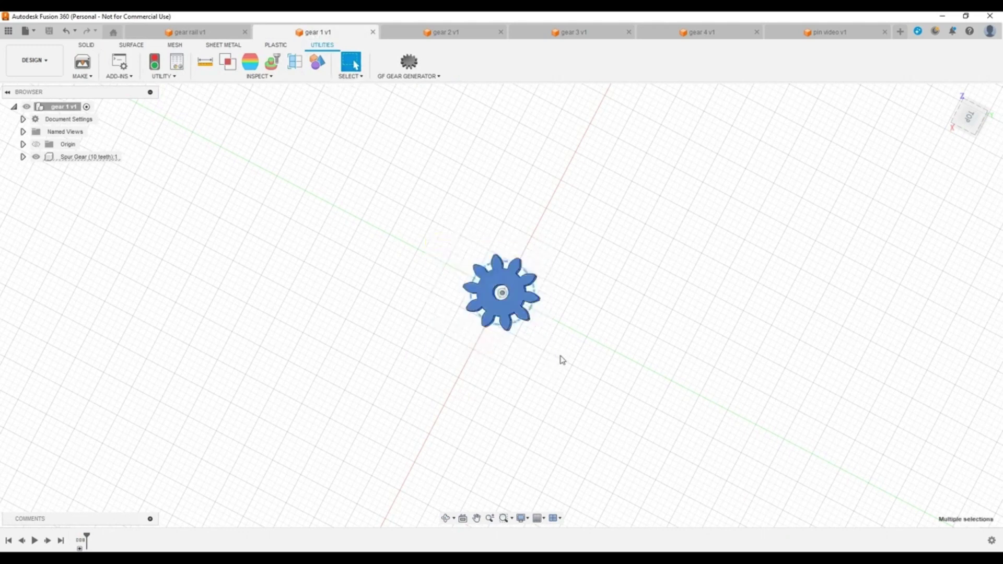
right_click(500, 290)
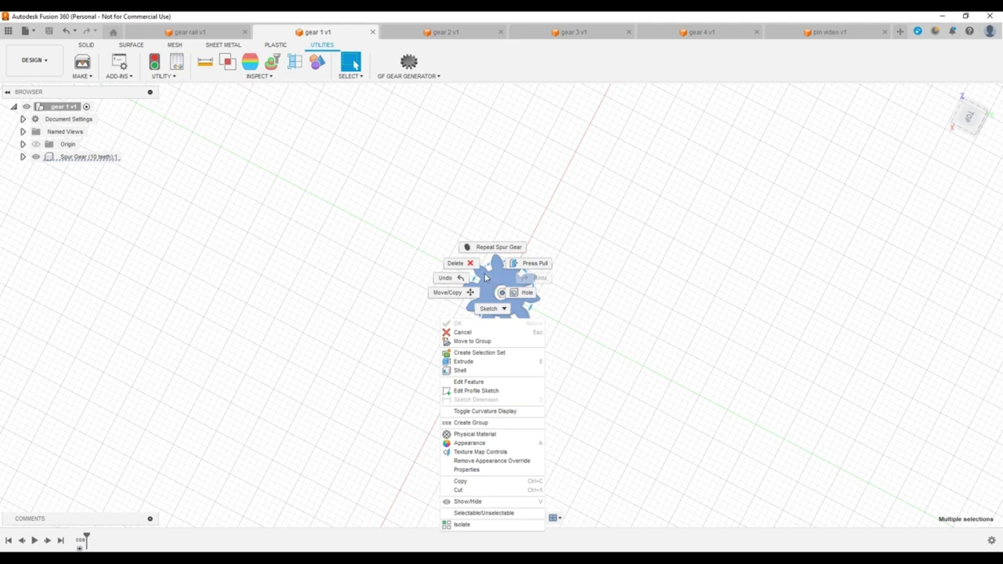
click(486, 307)
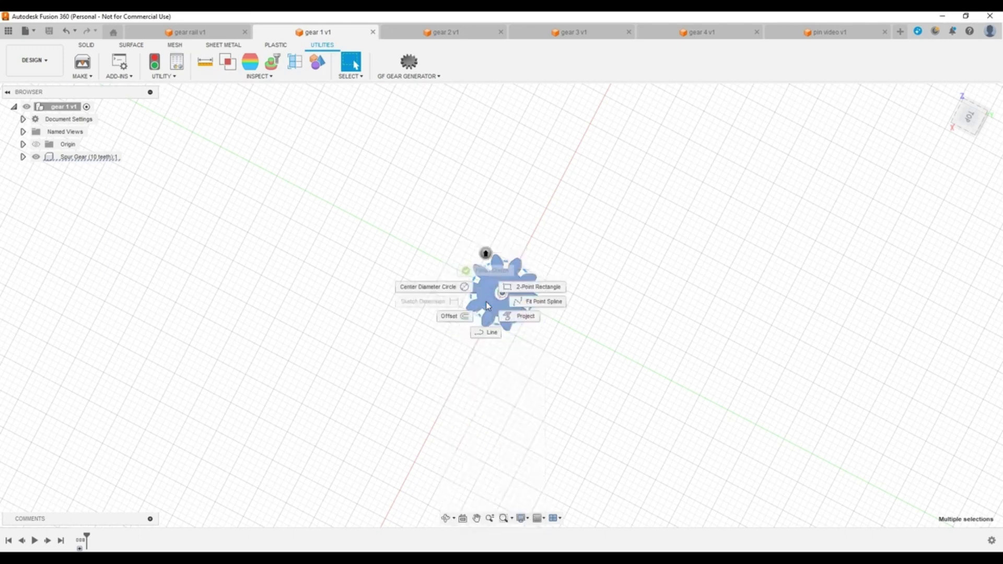
click(362, 239)
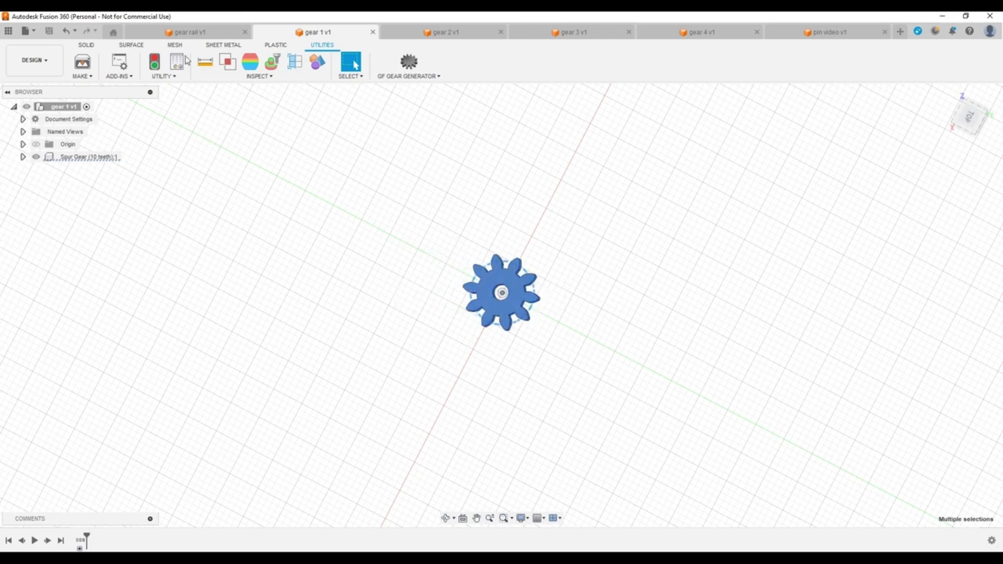
key(Escape)
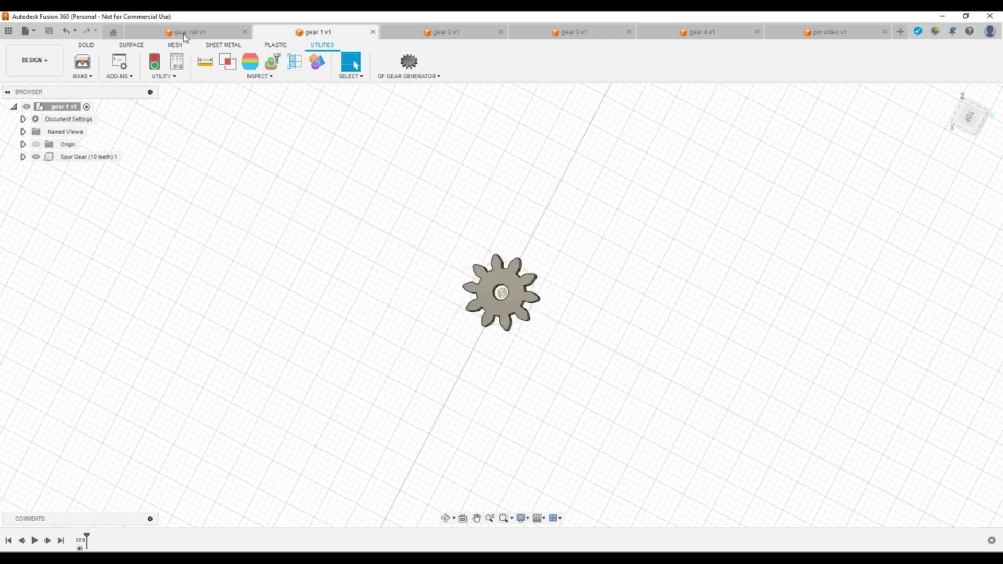
- Insert the saved gear 1 from the Default Project into the gear rail design at its default position
click(187, 33)
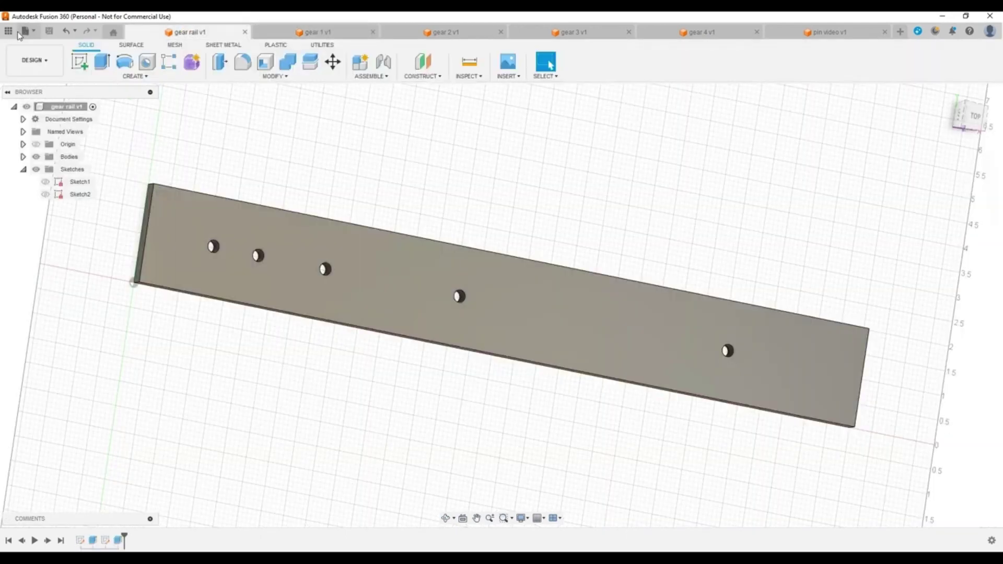
click(8, 31)
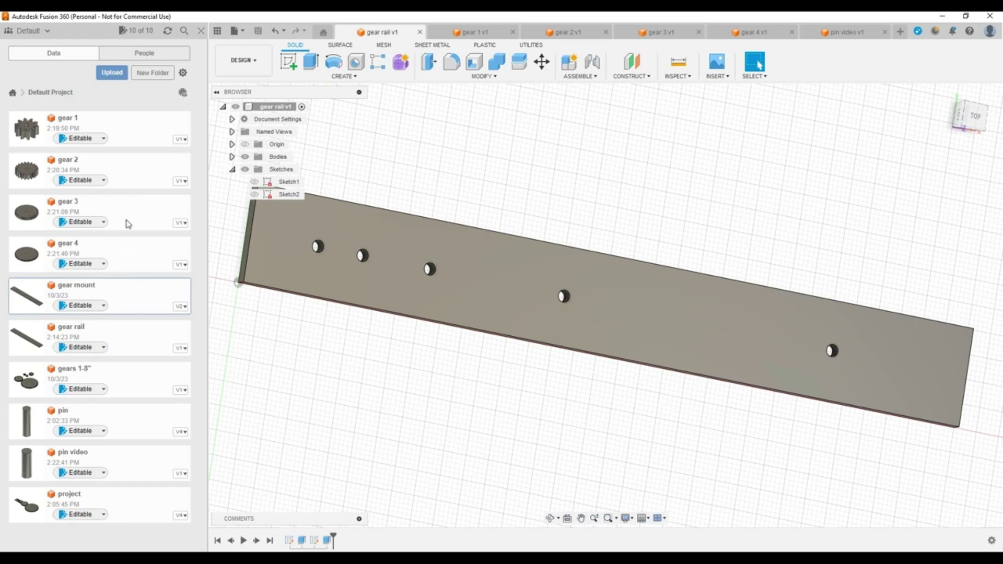
click(133, 128)
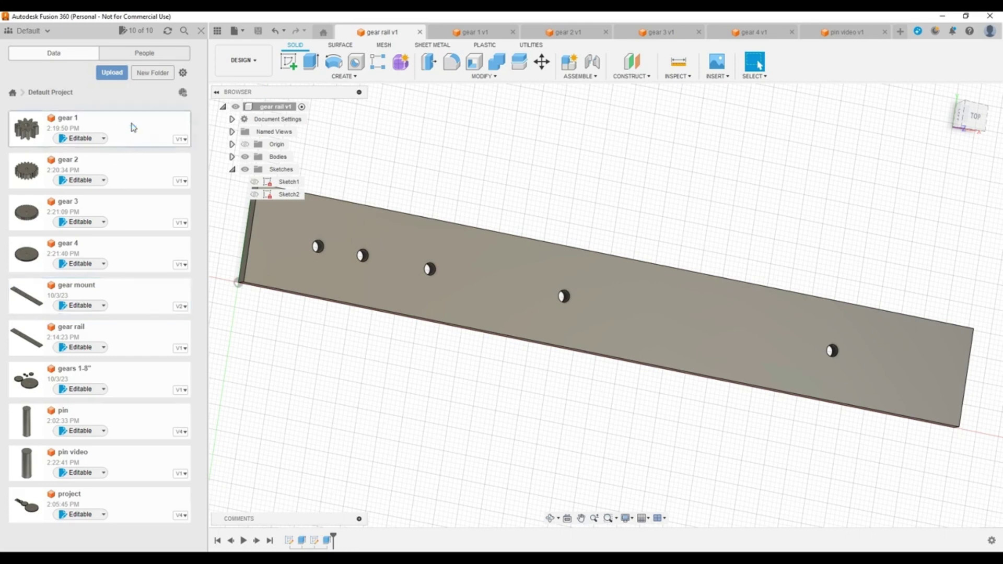
right_click(133, 127)
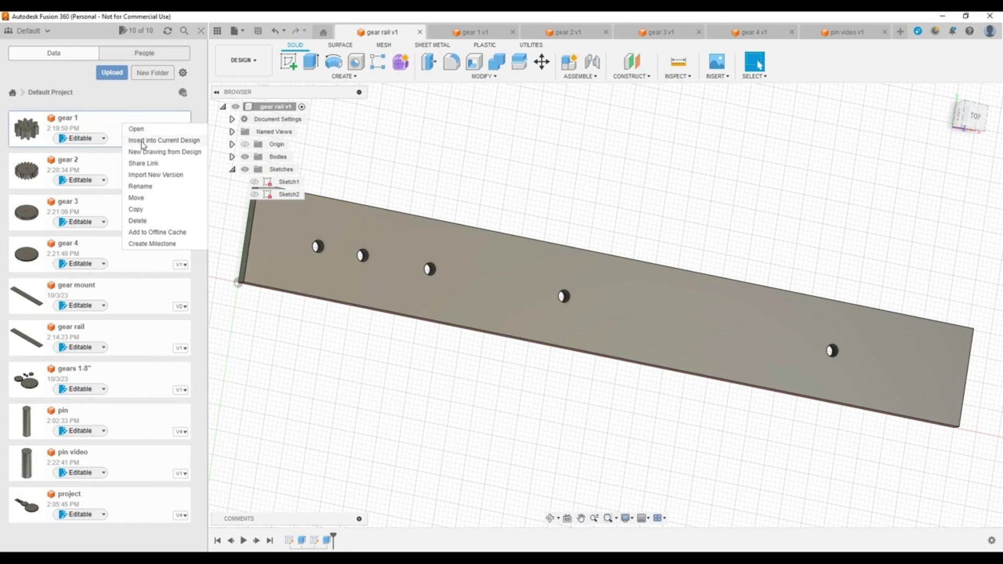
click(142, 141)
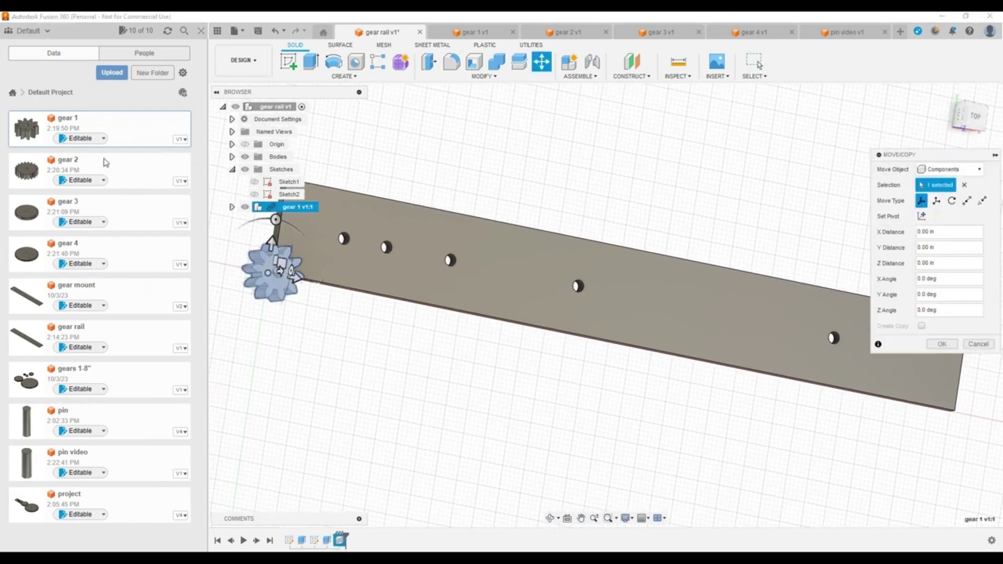
click(134, 127)
right_click(133, 128)
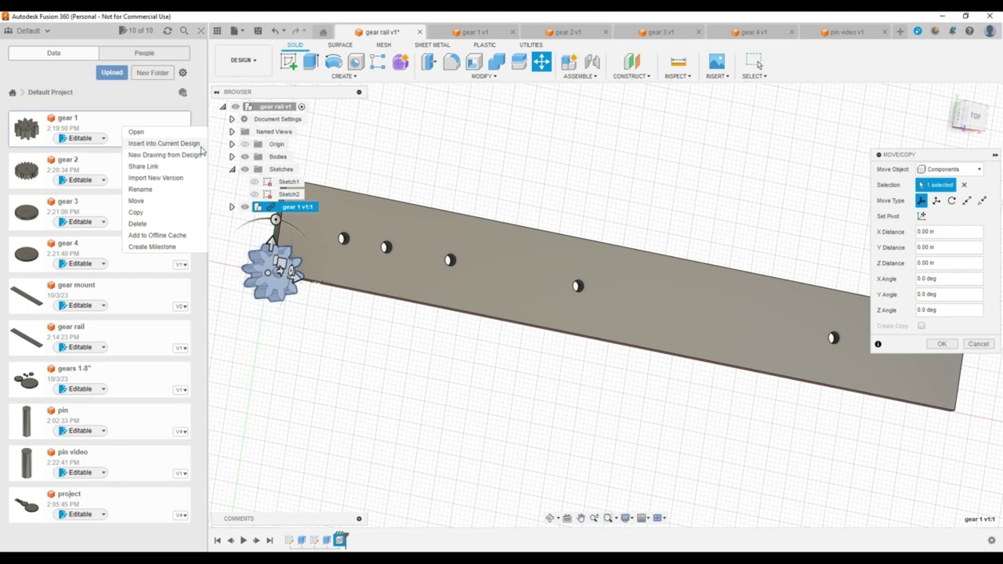
click(946, 344)
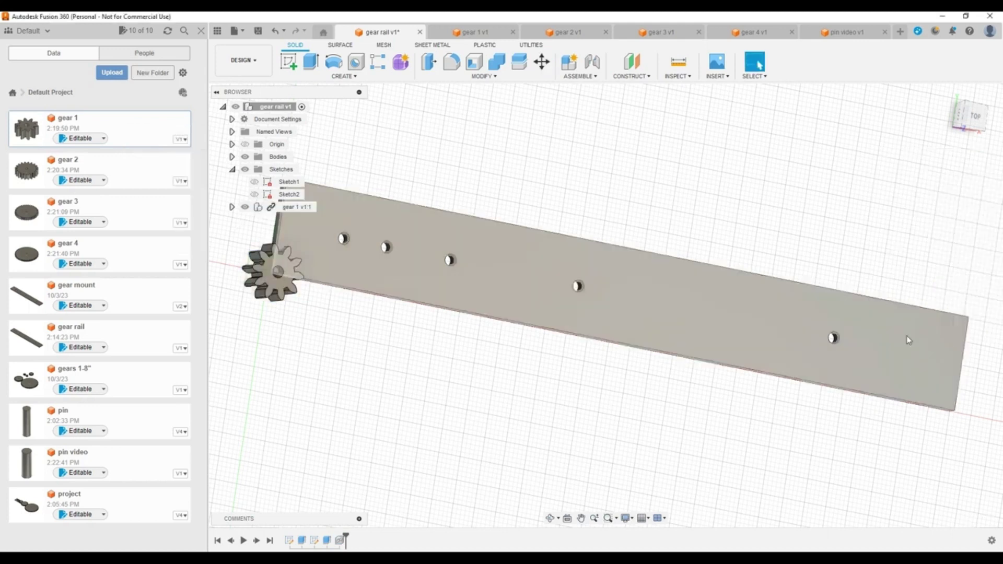
- Insert a second gear 1 and one gear 2 from the Default Project into the gear rail design at their default positions
right_click(133, 126)
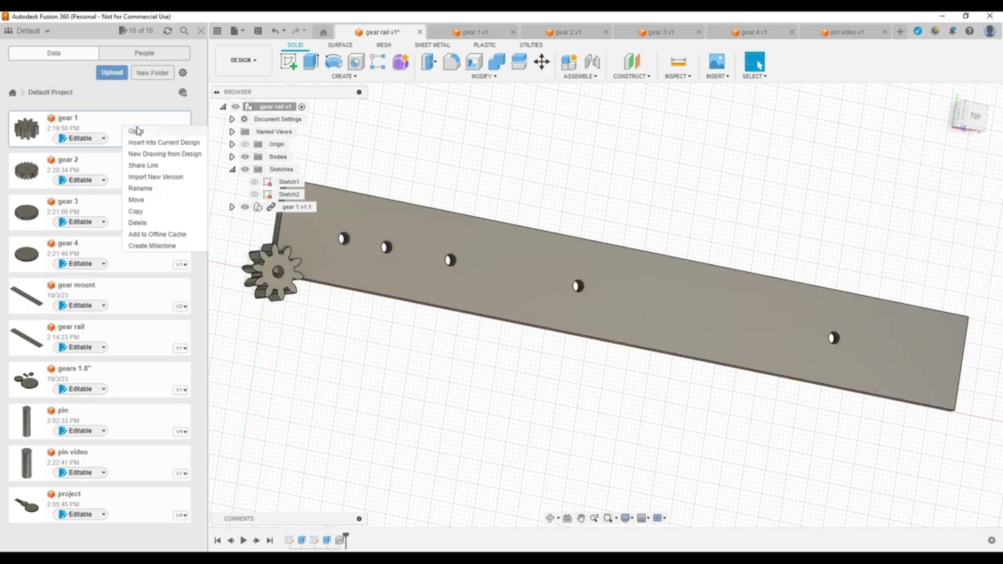
click(158, 143)
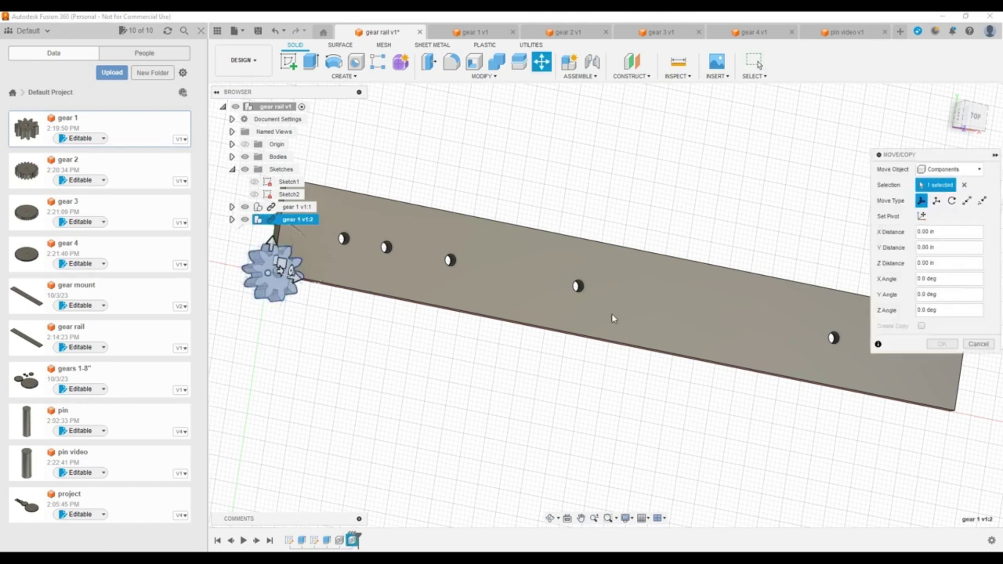
click(941, 345)
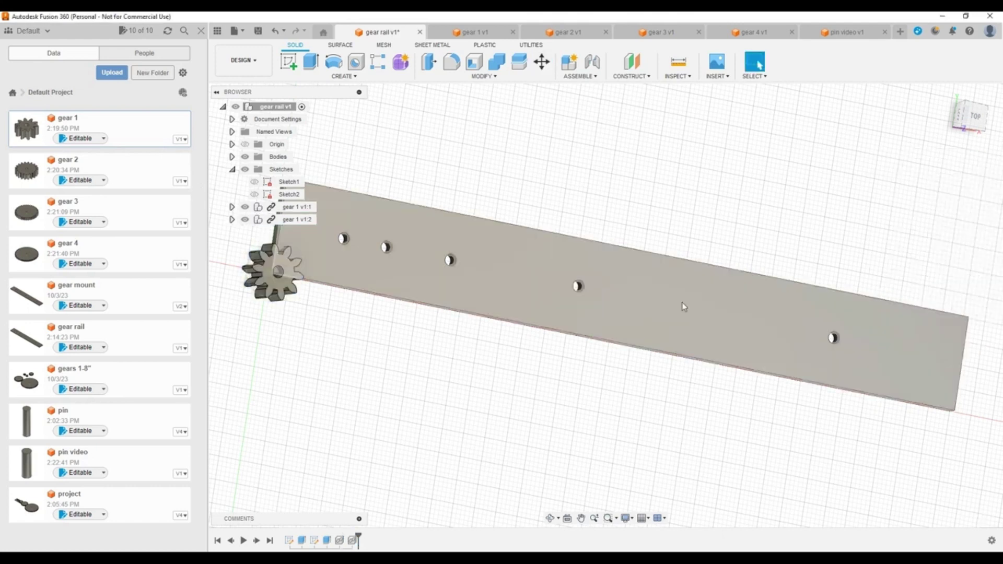
right_click(142, 162)
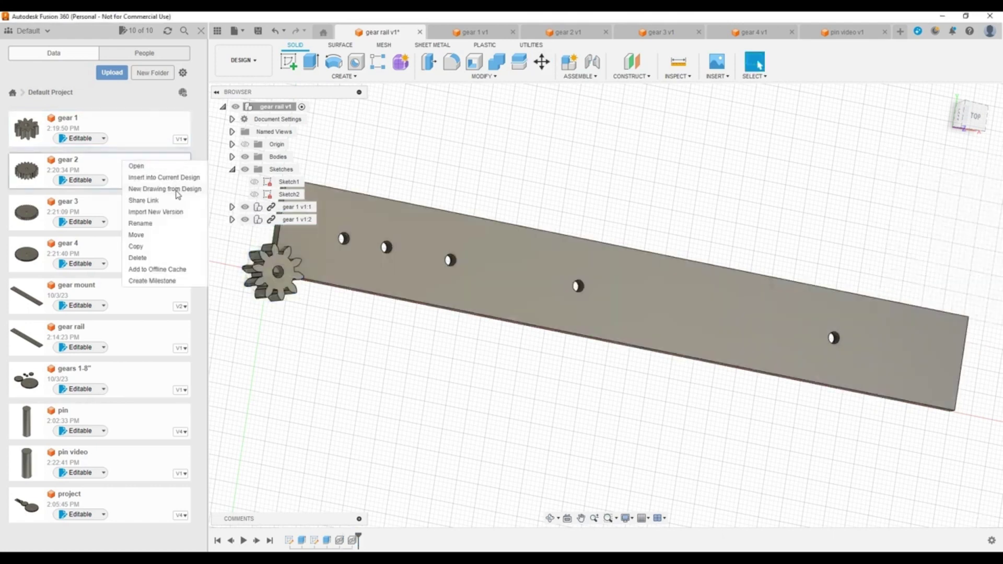
click(170, 178)
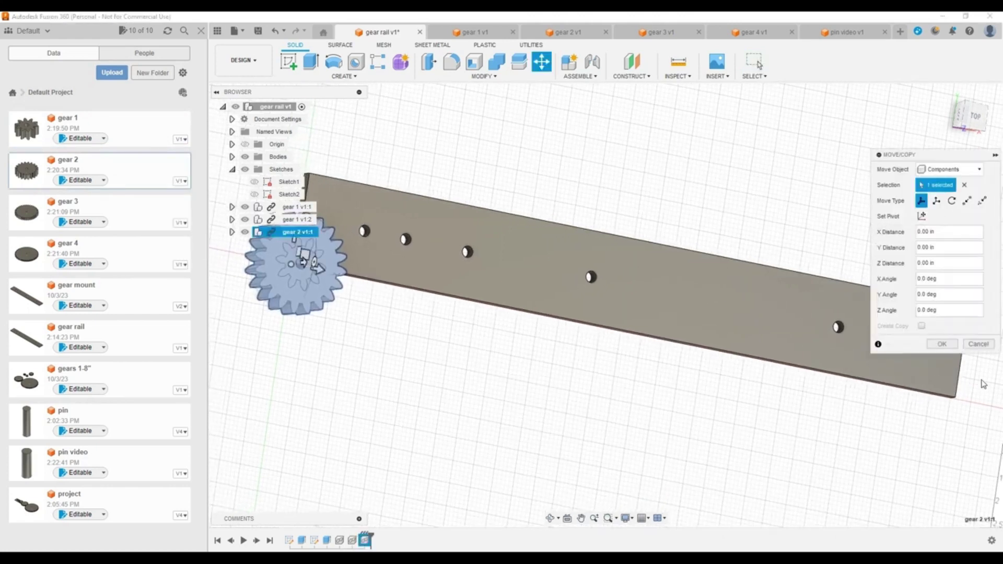
click(942, 344)
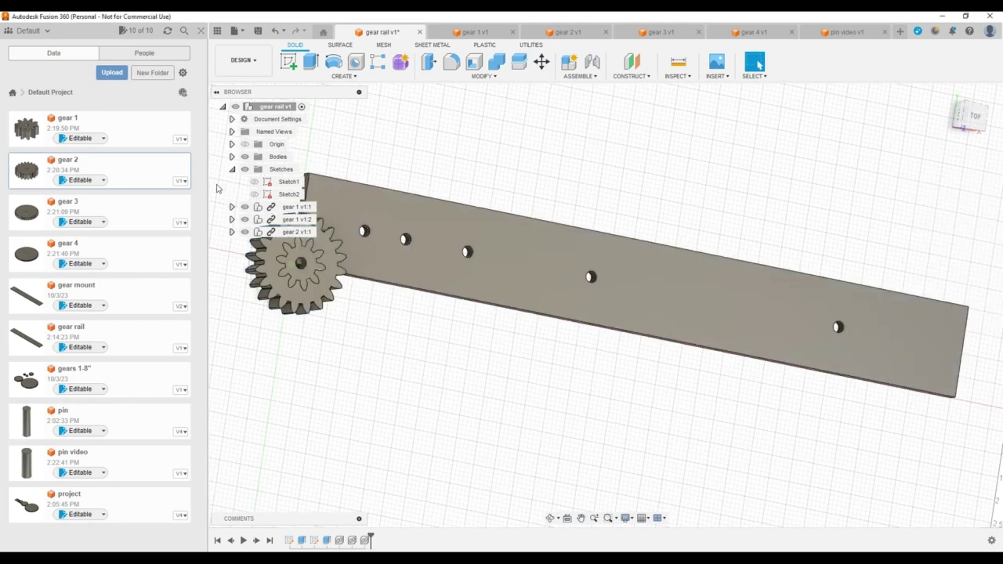
- Insert gear 3 and gear 4 from the Default Project into the gear rail design at their default positions
right_click(150, 209)
click(217, 228)
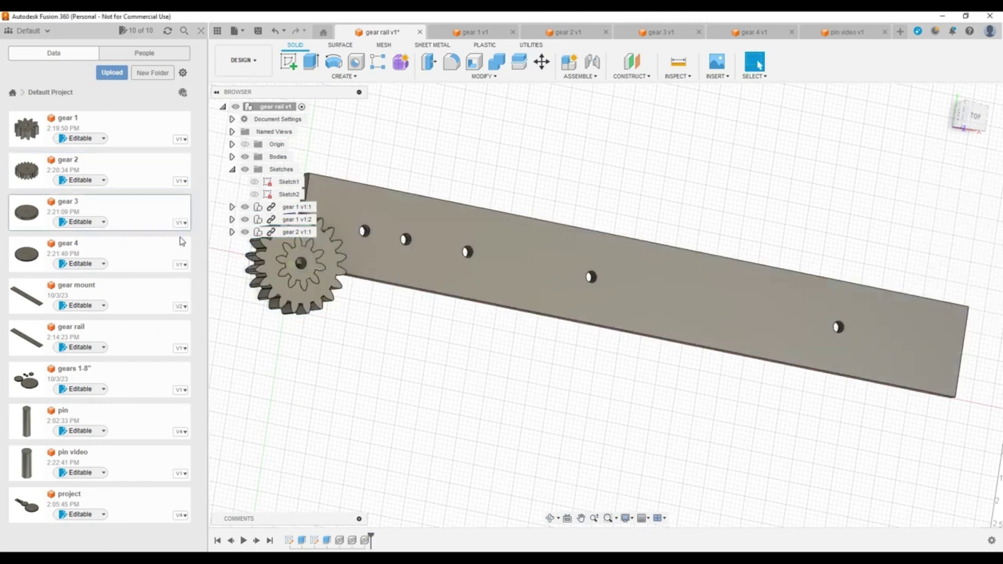
right_click(143, 215)
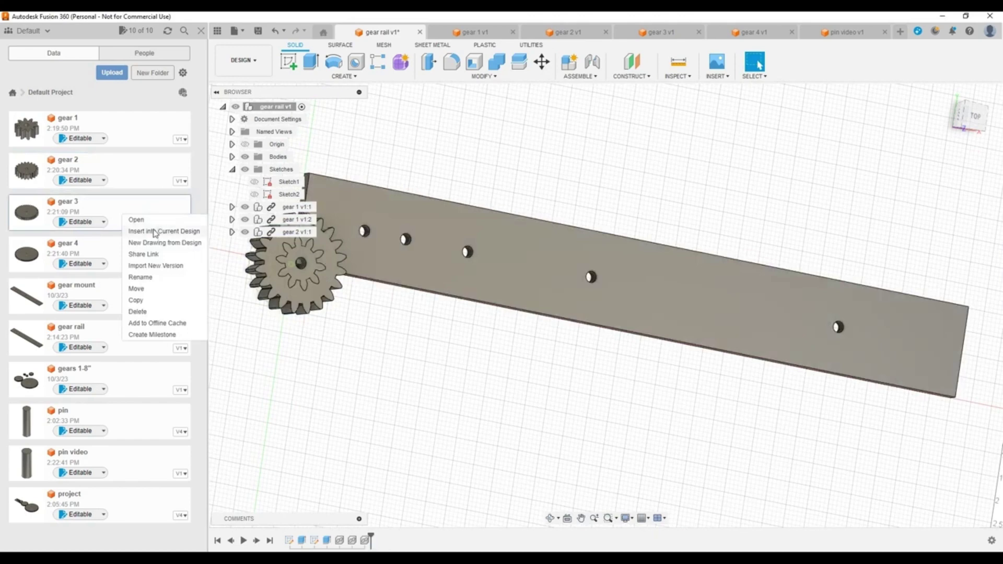
click(153, 223)
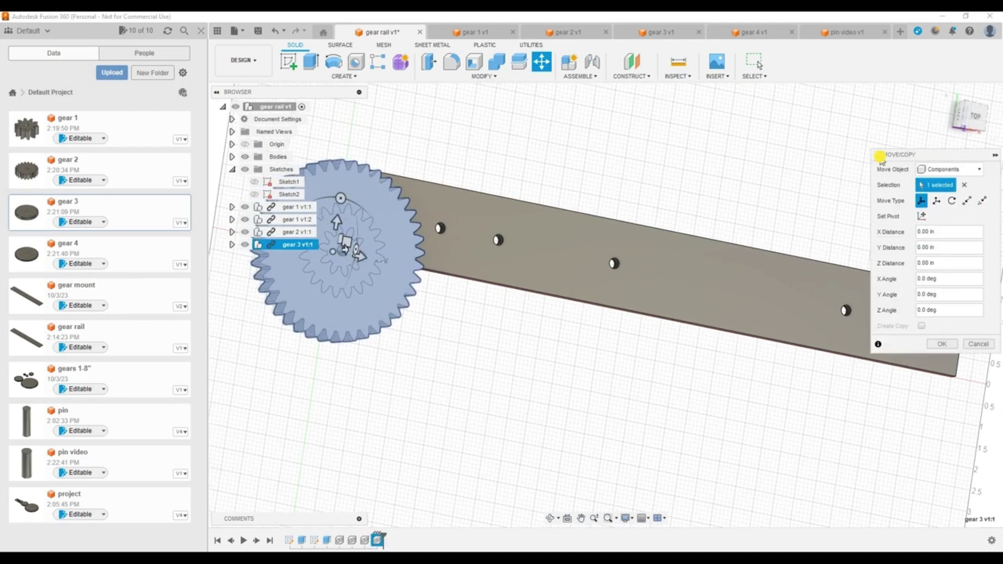
drag(879, 155, 266, 328)
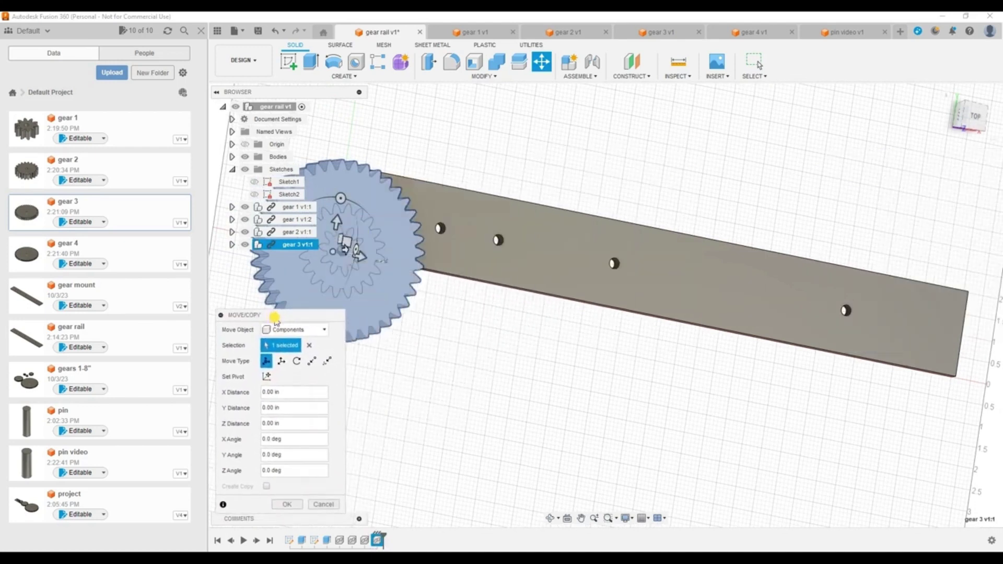
click(286, 504)
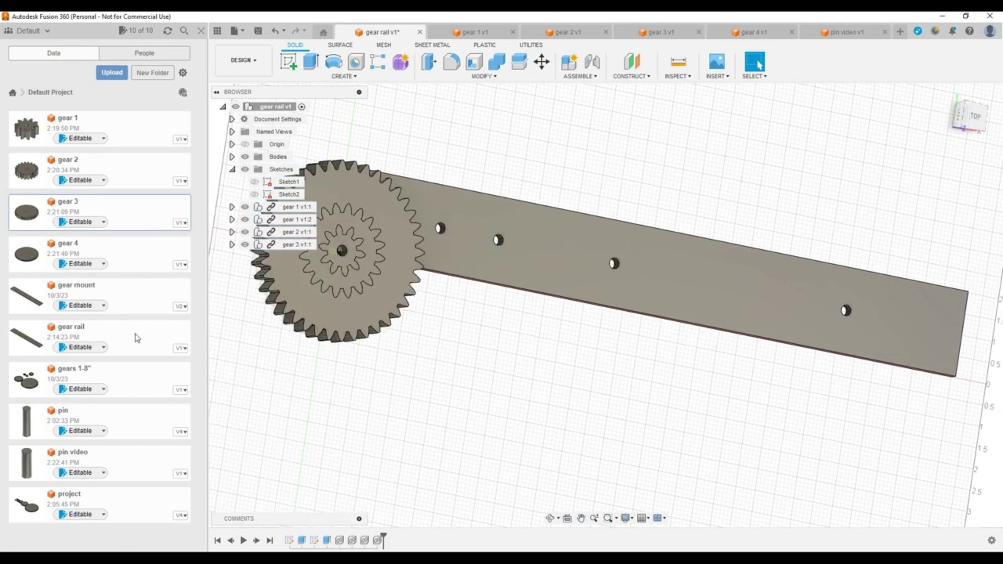
right_click(116, 251)
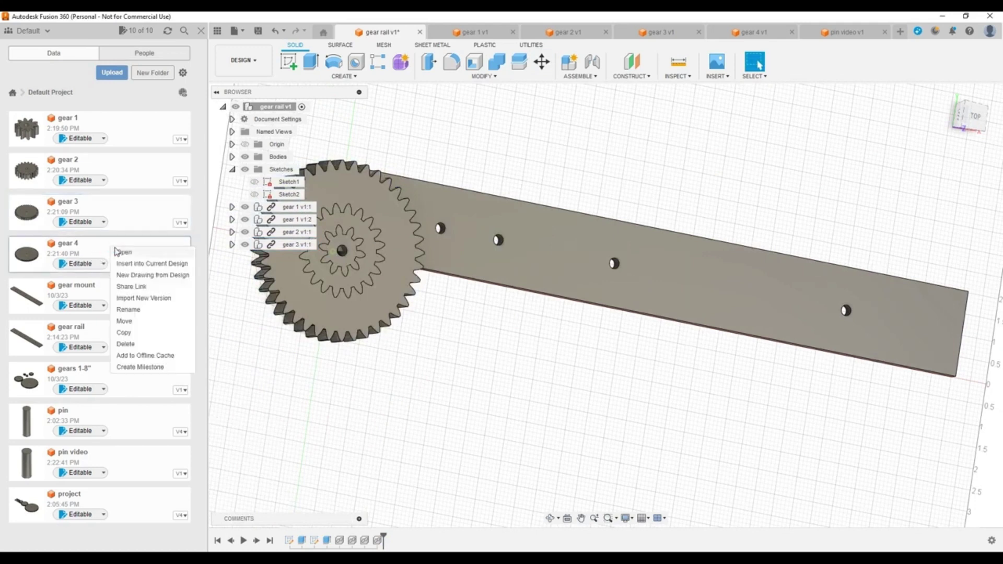
click(138, 264)
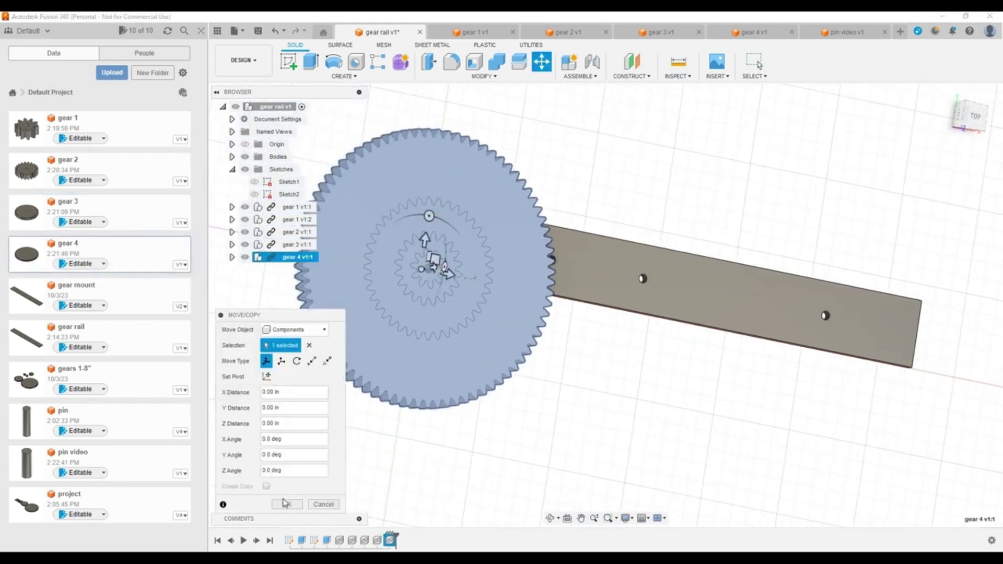
click(285, 504)
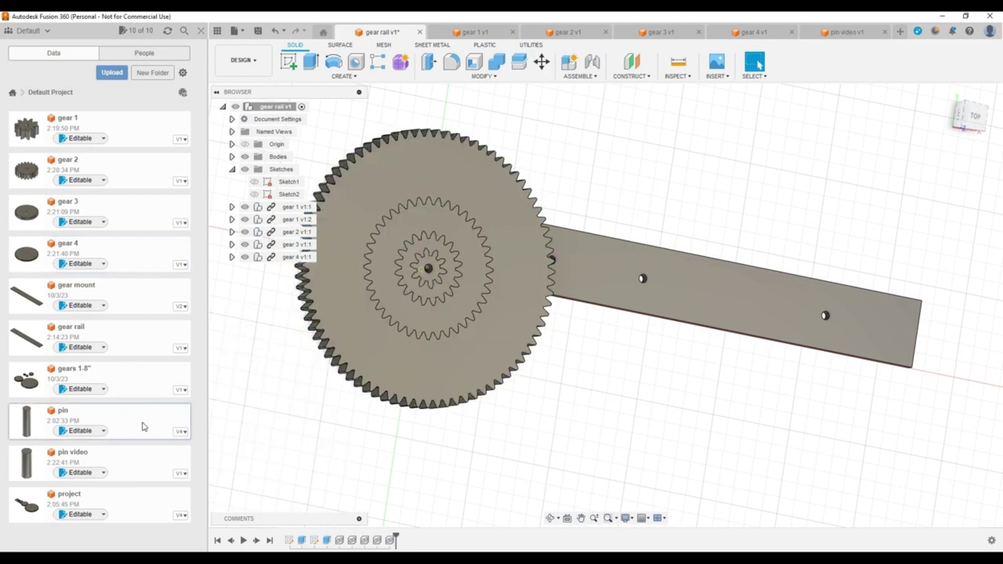
- Insert the saved "pin video" design at its default position and close the project file listing
right_click(133, 467)
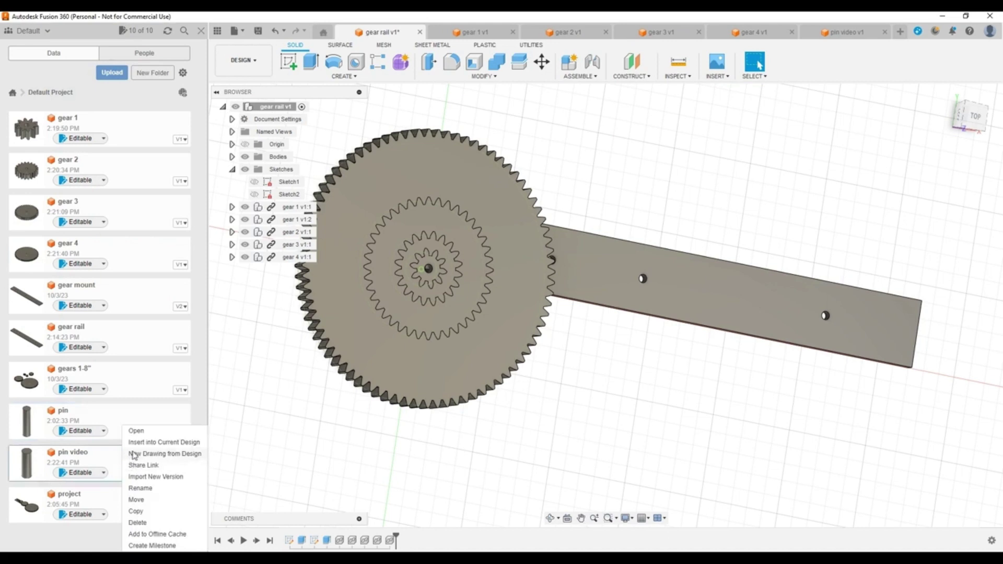
click(161, 442)
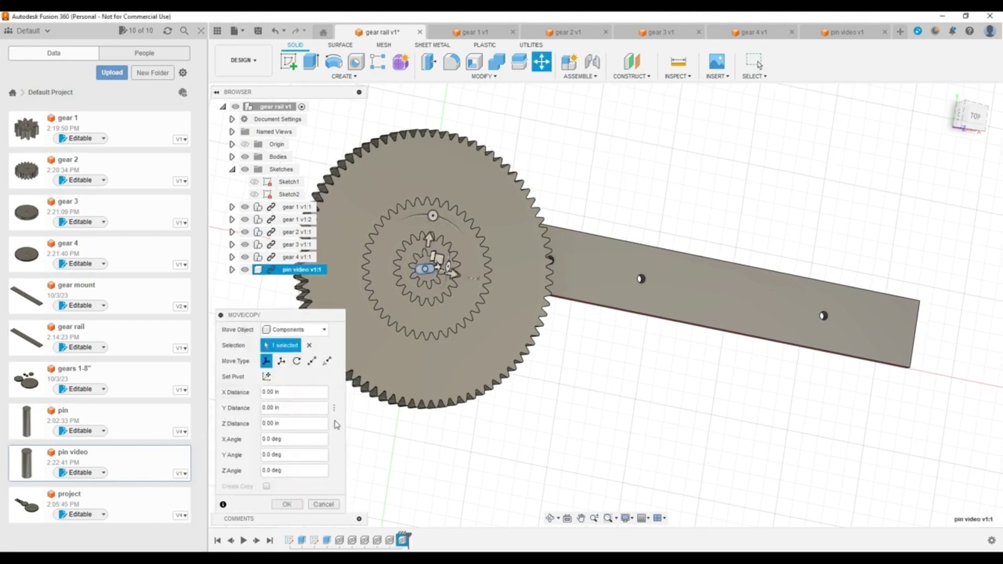
click(287, 504)
click(292, 505)
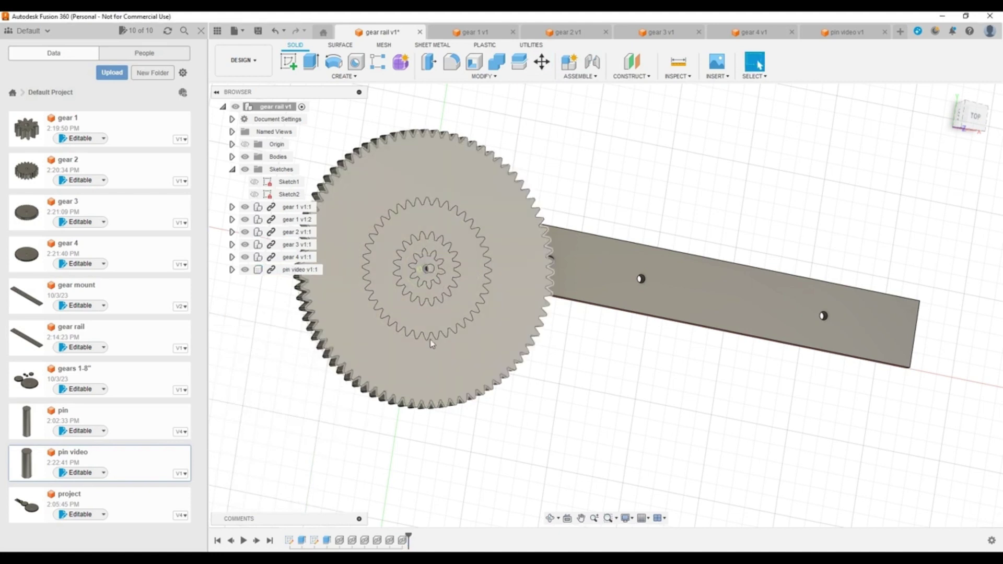
click(201, 32)
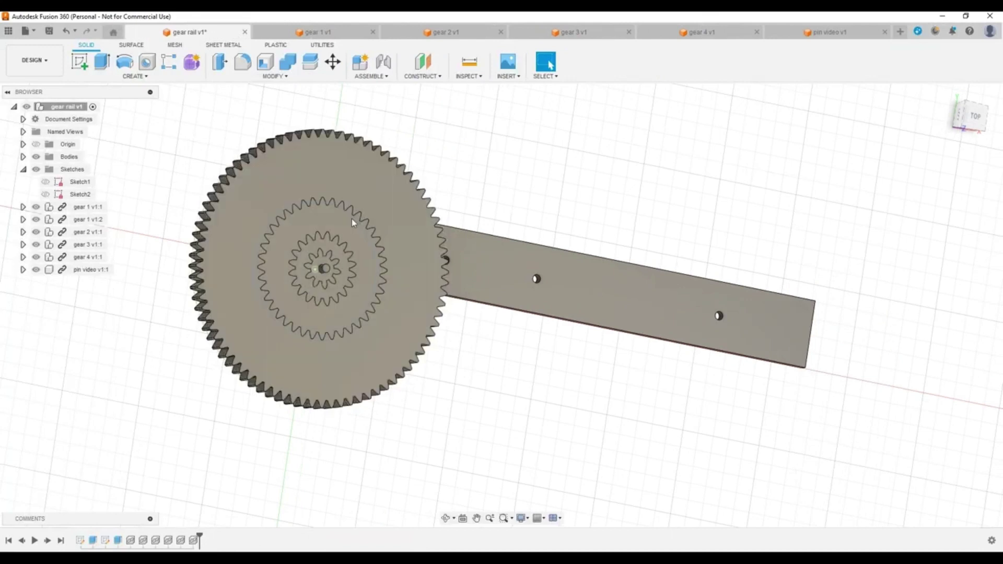
- Spread the stacked gears and the pin apart into free space around the gear rail so each component is separate
drag(381, 181, 418, 436)
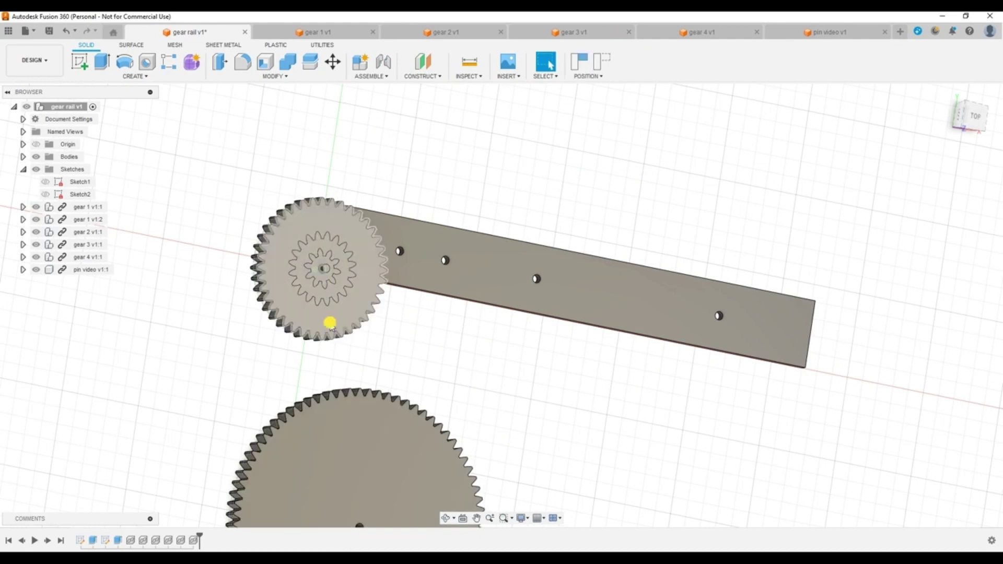
drag(330, 322, 608, 486)
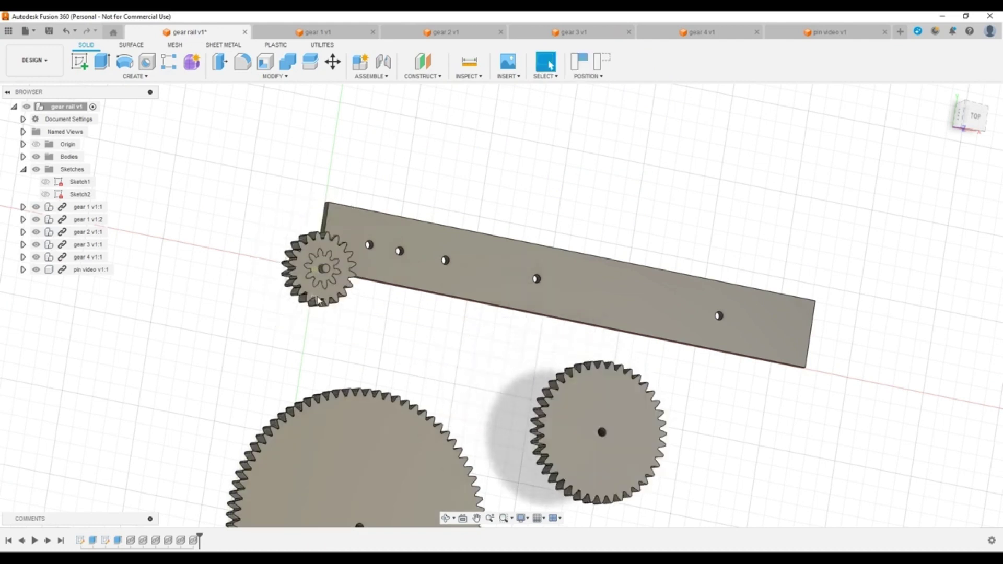
drag(320, 290, 497, 159)
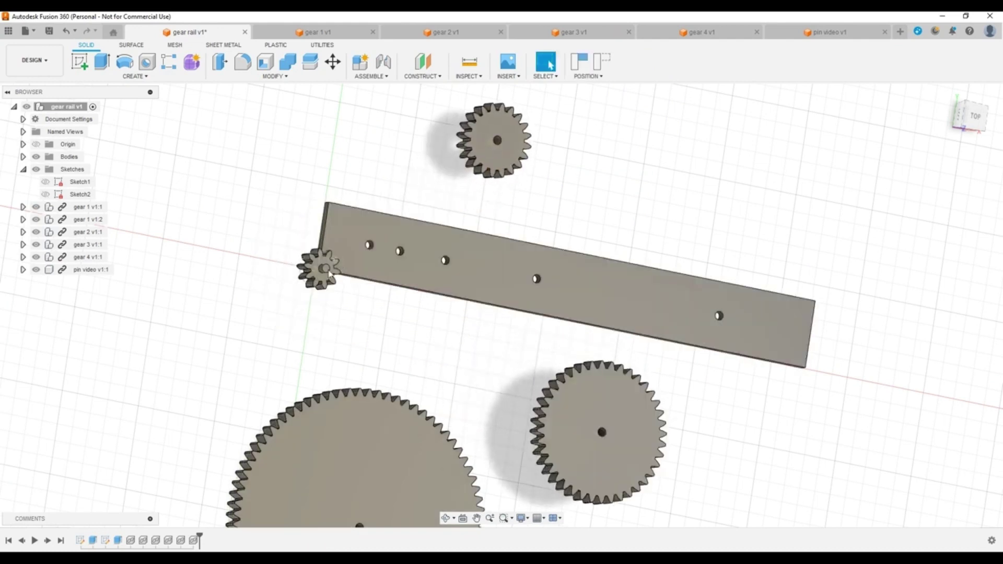
drag(311, 275, 660, 188)
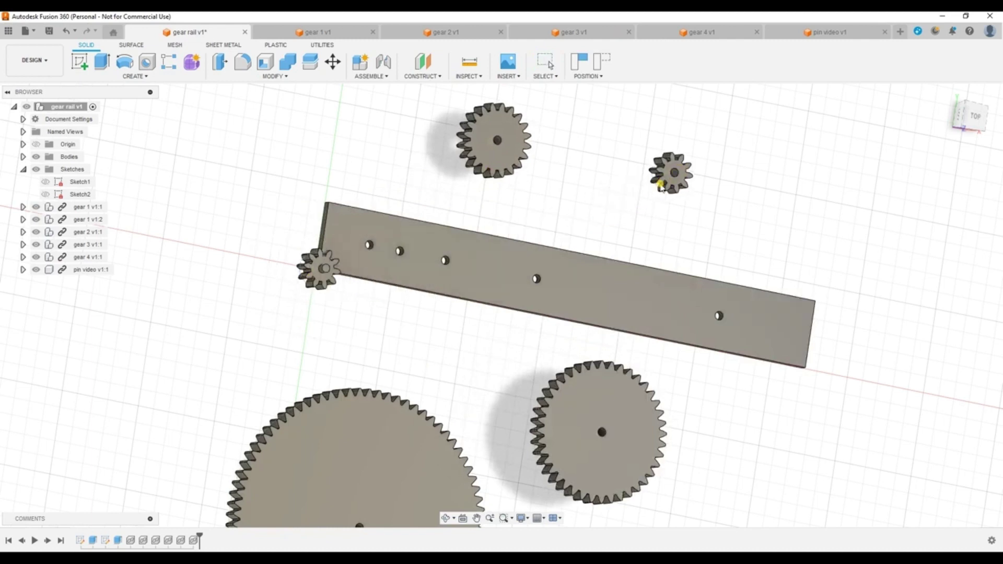
mouse_move(308, 283)
mouse_down()
mouse_move(340, 284)
mouse_move(361, 204)
mouse_move(312, 275)
mouse_move(327, 264)
mouse_move(339, 159)
mouse_up()
click(324, 270)
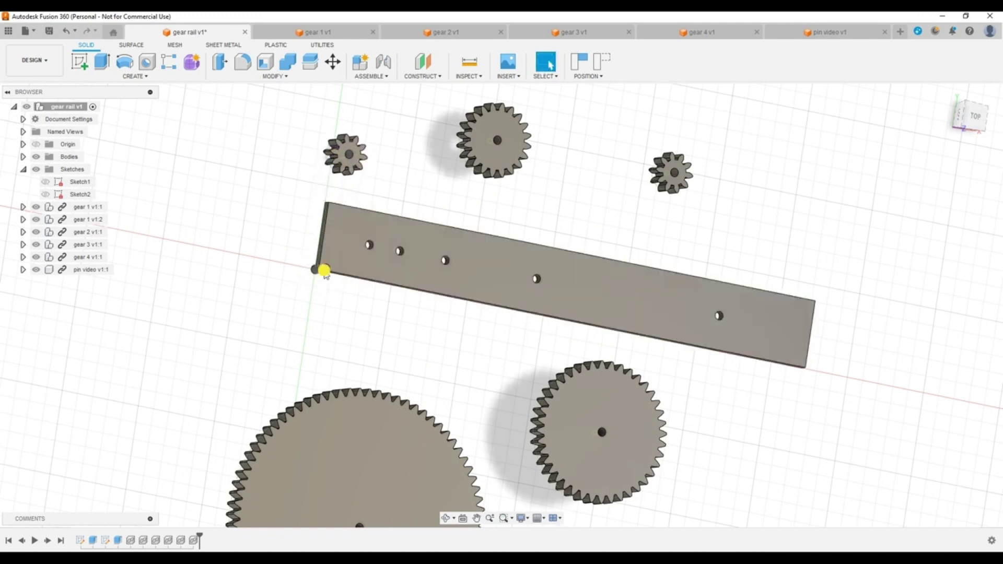
mouse_move(324, 270)
mouse_down()
mouse_move(313, 280)
mouse_move(275, 219)
mouse_move(279, 207)
mouse_move(214, 167)
mouse_move(157, 167)
mouse_move(179, 186)
mouse_move(145, 158)
mouse_up()
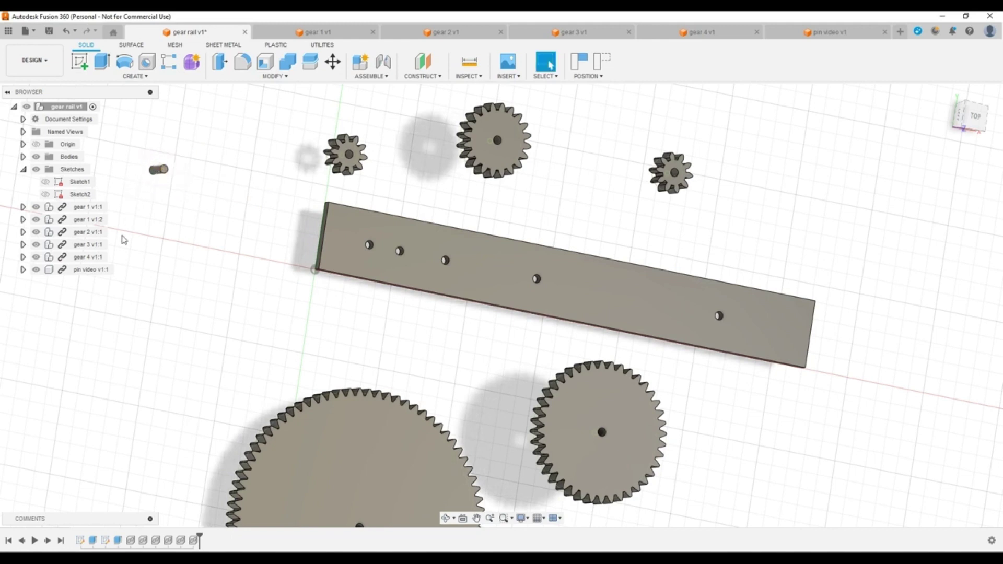
- Create an in-place copy of the inserted pin component with zero move distances and angles
click(89, 270)
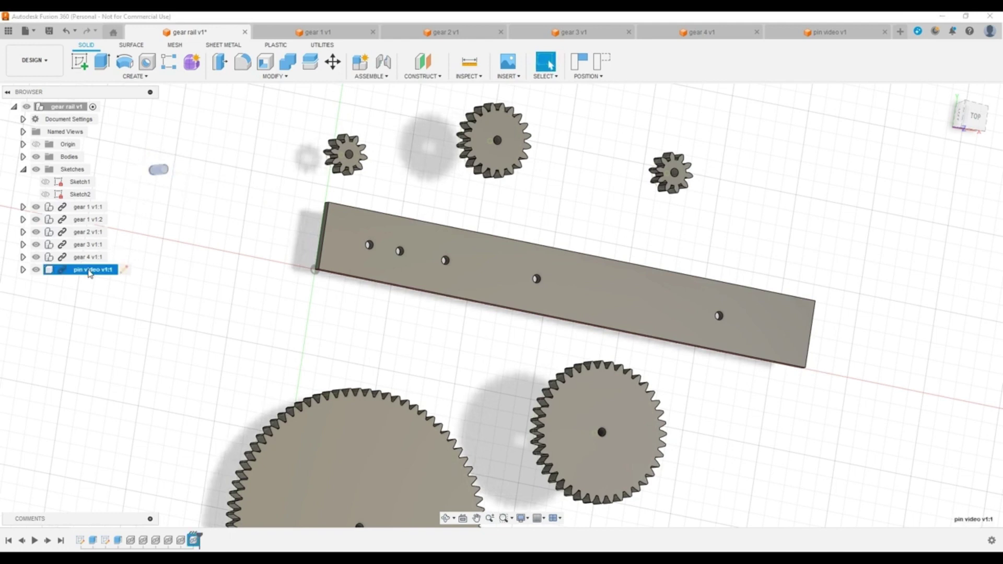
right_click(90, 272)
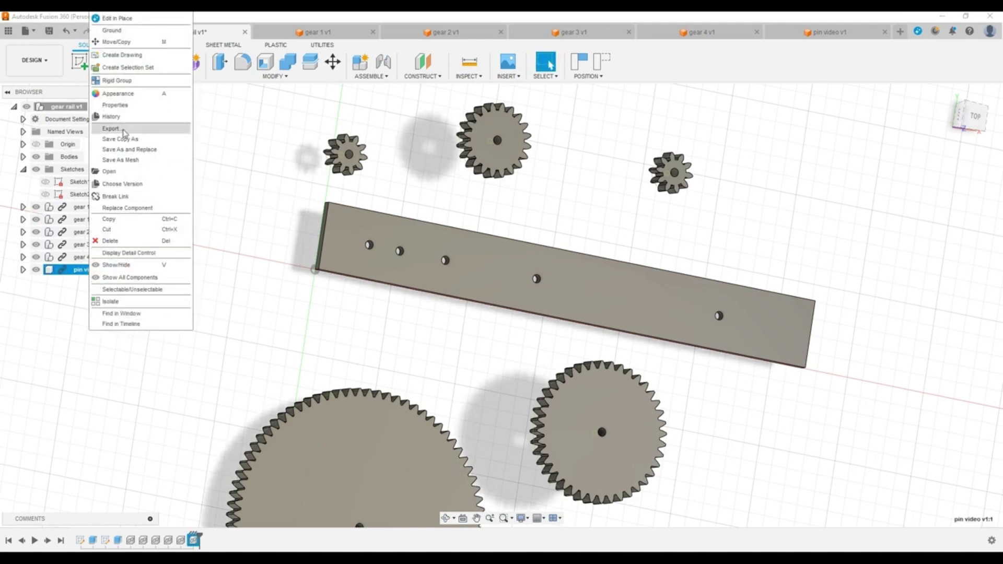
click(117, 42)
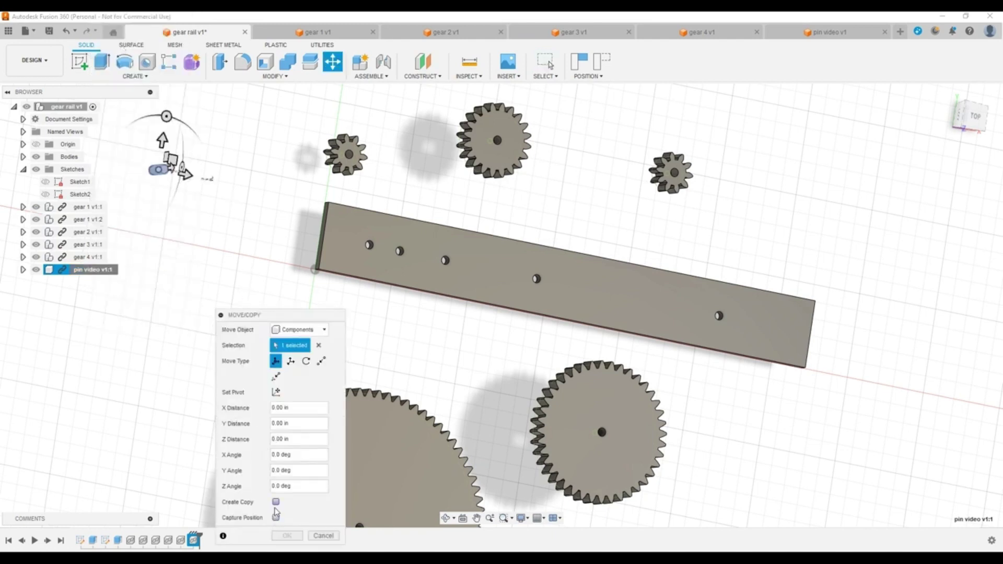
click(276, 502)
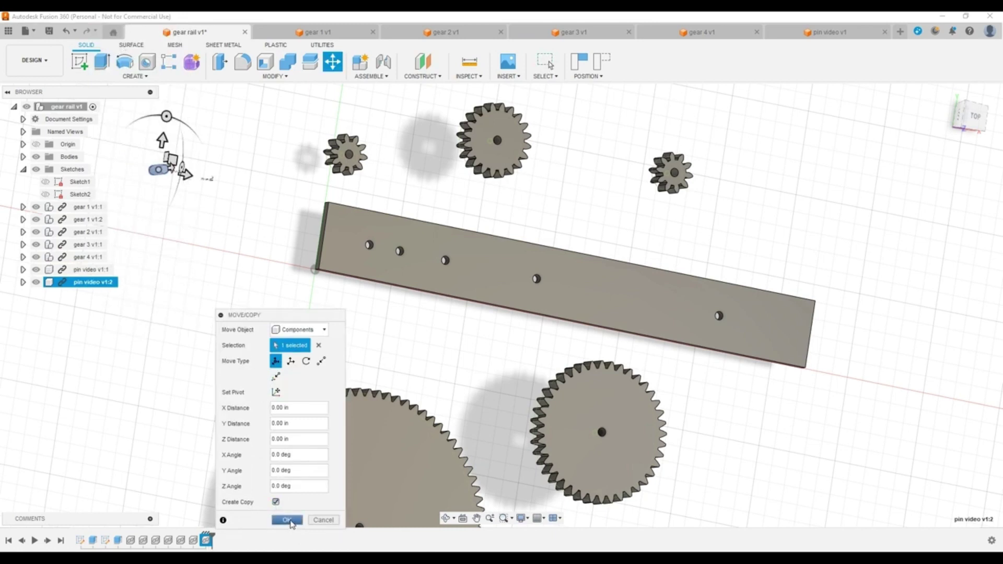
click(287, 520)
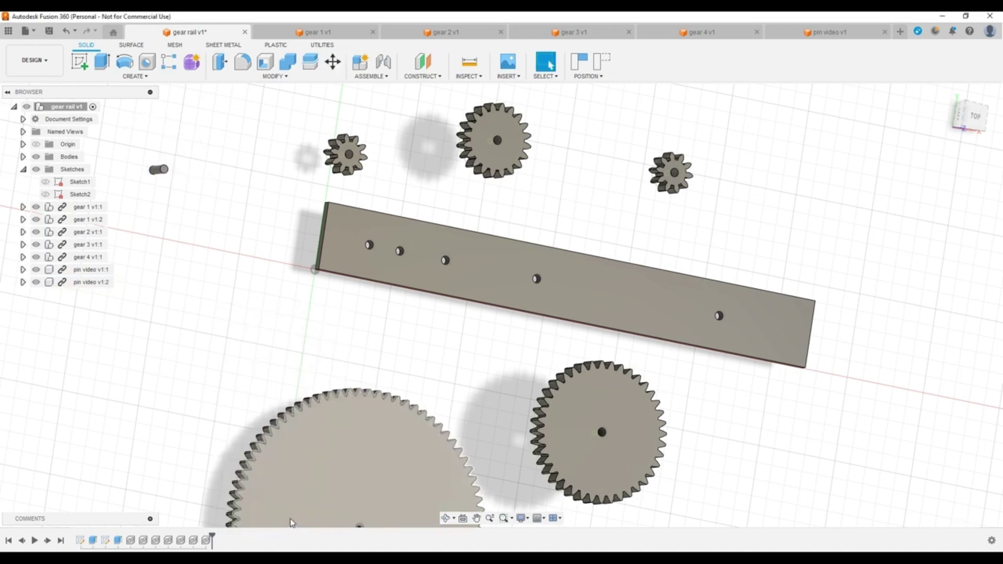
- Copy the second pin component in place to make a third pin, leaving all move distances and angles at zero
click(83, 284)
right_click(83, 285)
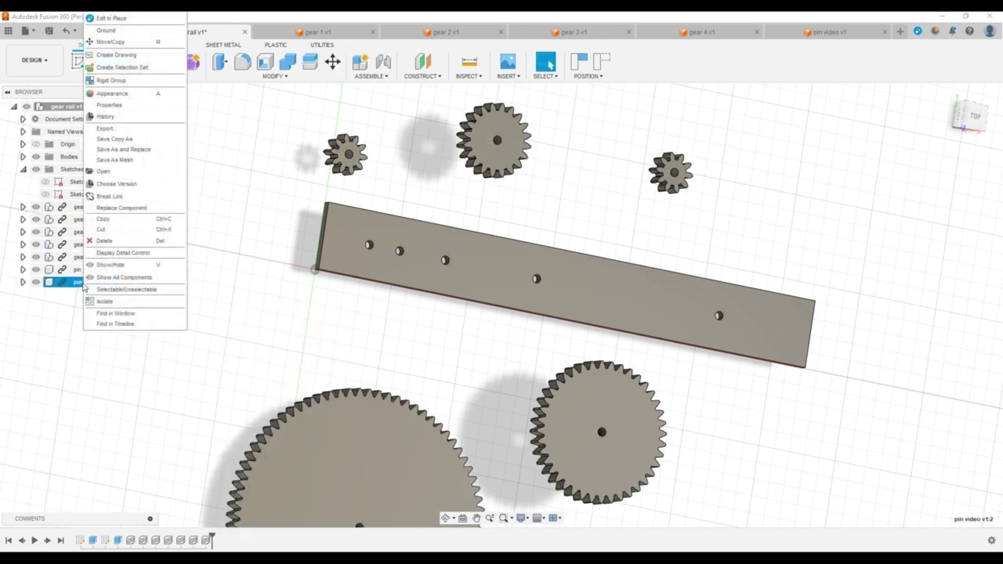
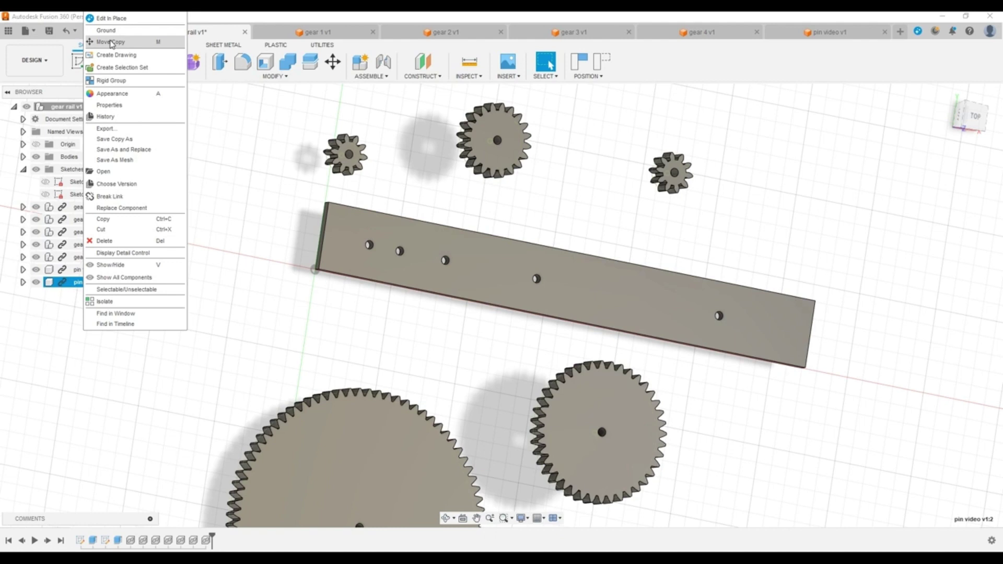
click(111, 44)
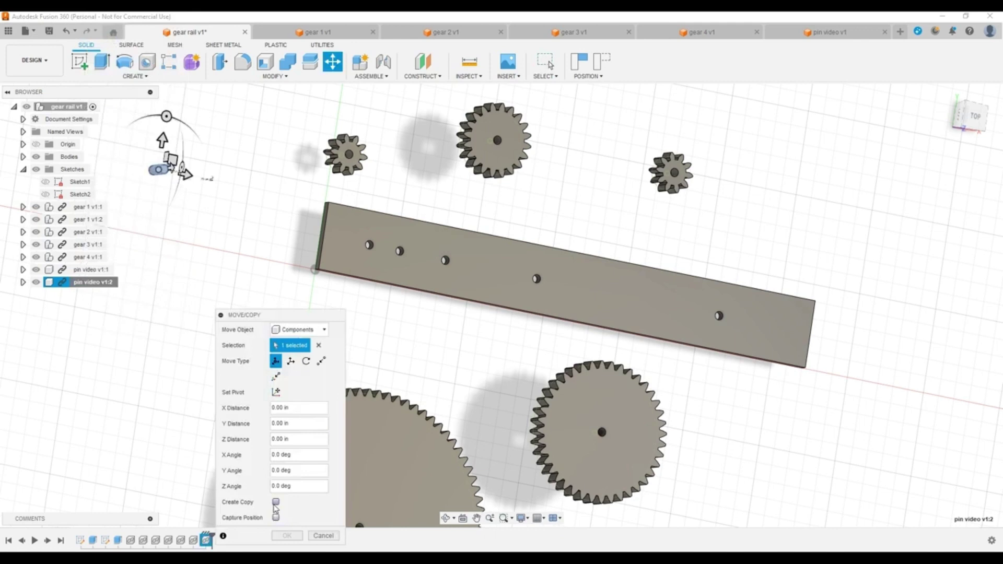
click(275, 502)
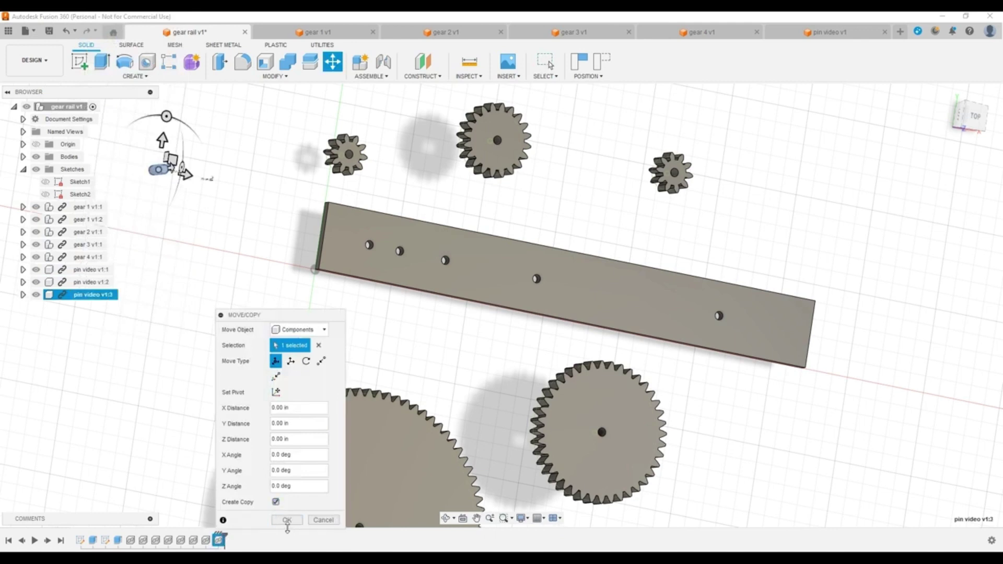
click(287, 520)
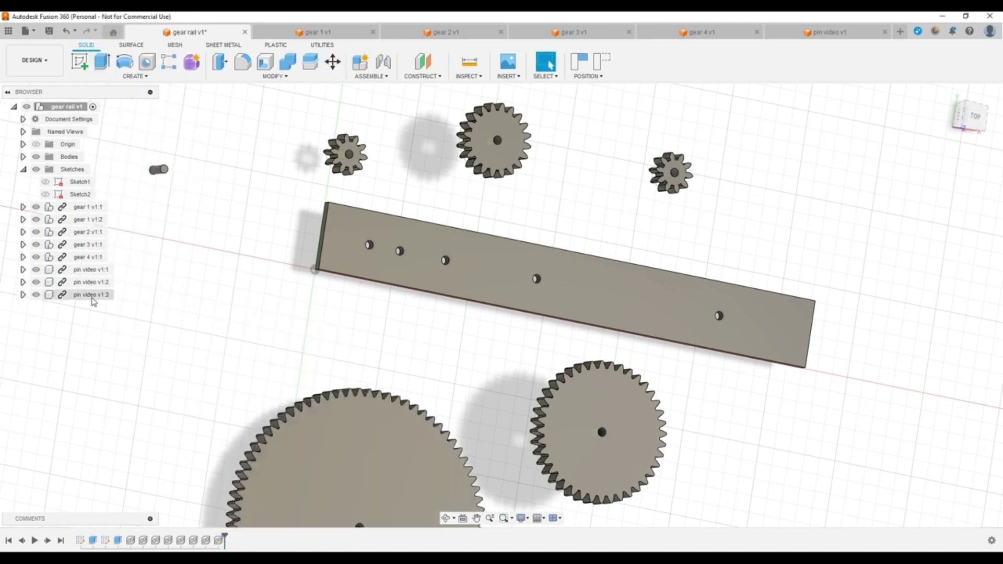
- Copy the third pin component in place to make a fourth pin, leaving all move distances and angles at zero
right_click(92, 300)
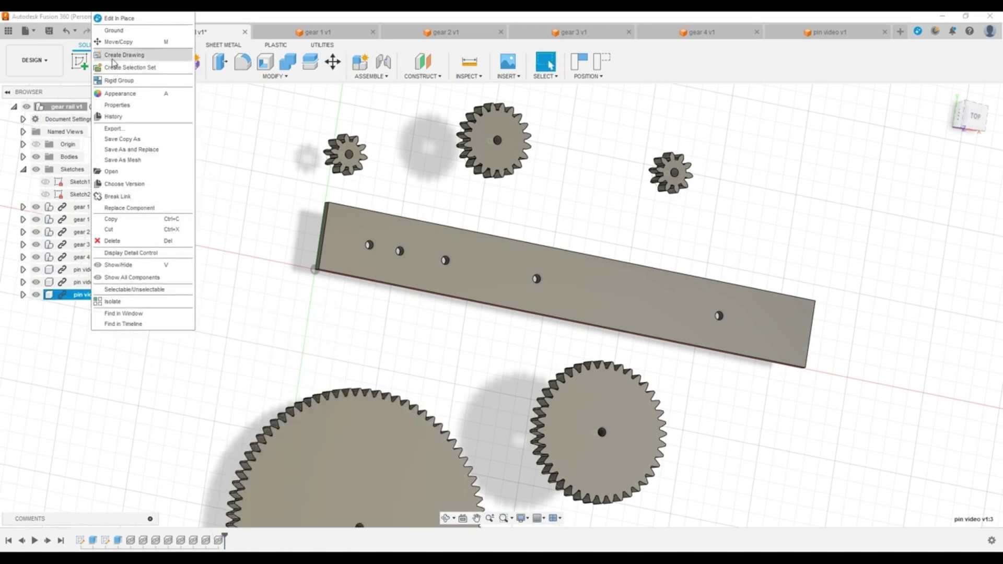
click(116, 41)
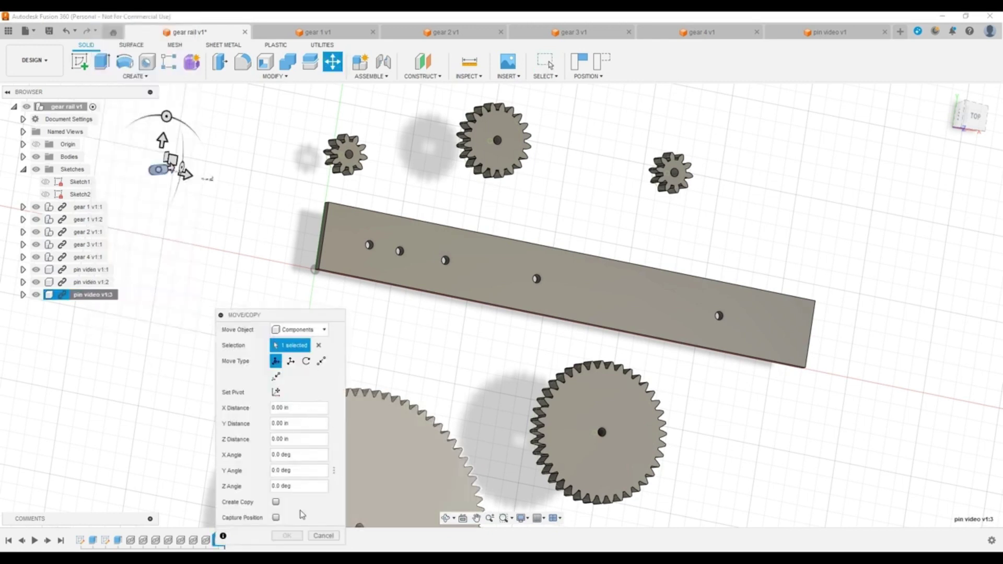
click(276, 501)
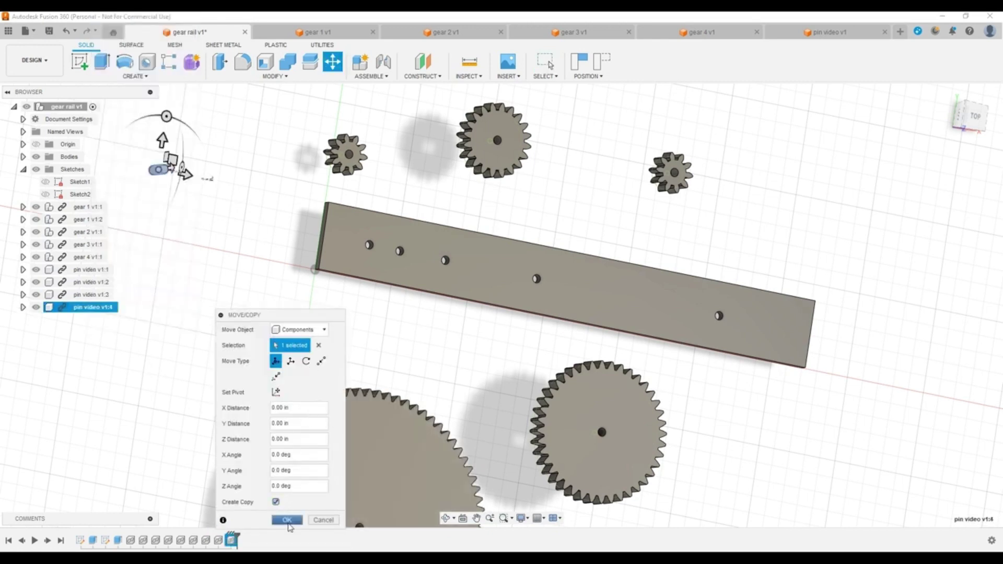
click(287, 520)
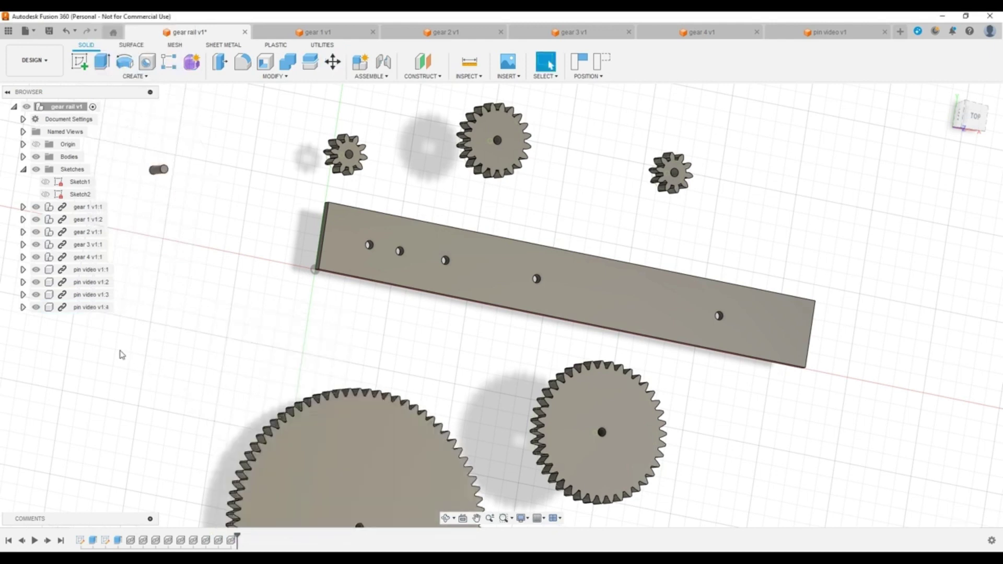
- Copy the fourth pin in place with zero move distances to make a fifth, and spread the five overlapping pins apart beside the rail
right_click(96, 307)
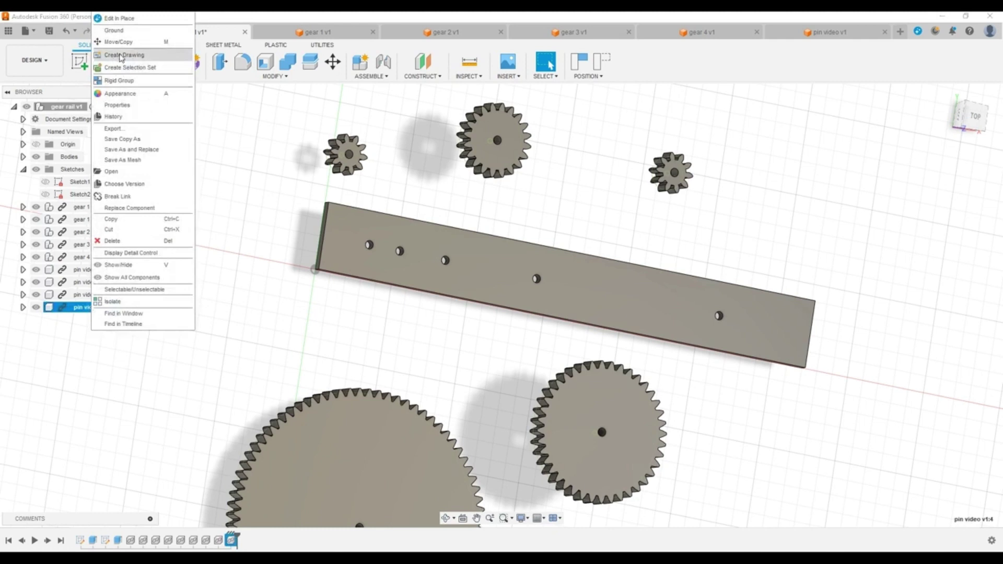
click(122, 43)
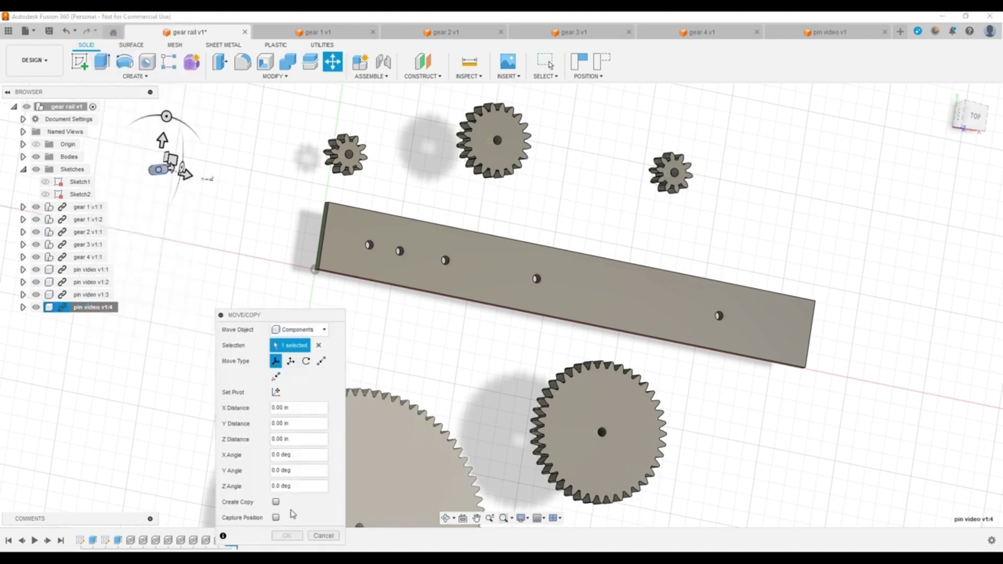
click(276, 502)
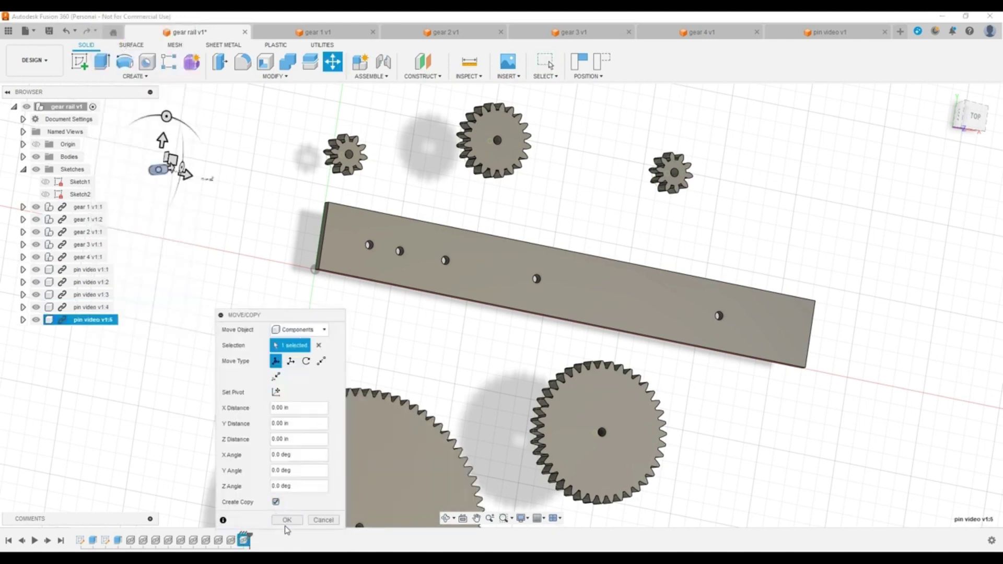
click(287, 536)
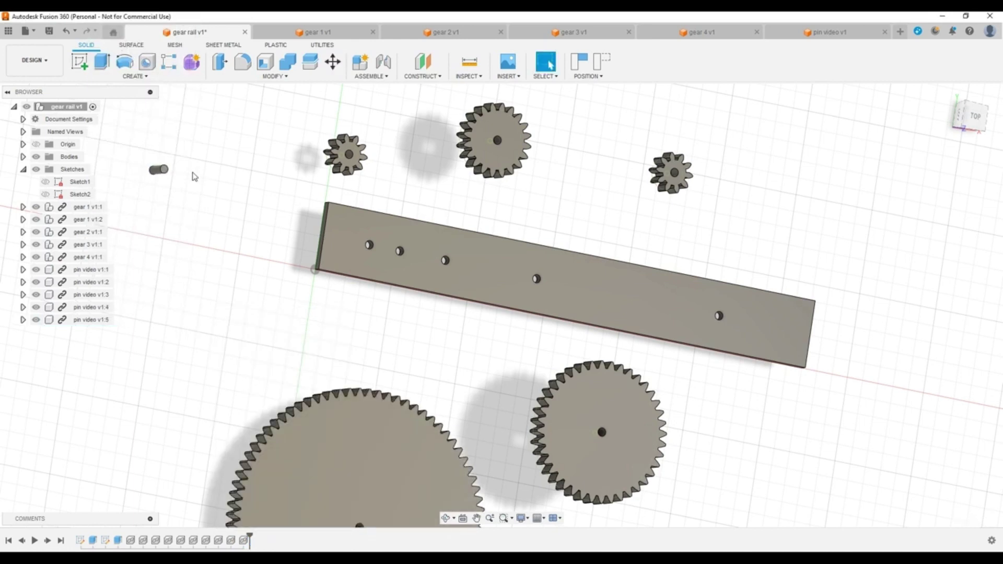
mouse_move(159, 170)
mouse_down()
mouse_move(188, 156)
mouse_move(211, 167)
mouse_move(184, 179)
mouse_move(198, 189)
mouse_move(180, 189)
mouse_move(160, 157)
mouse_move(182, 154)
mouse_move(174, 184)
mouse_move(163, 185)
mouse_up()
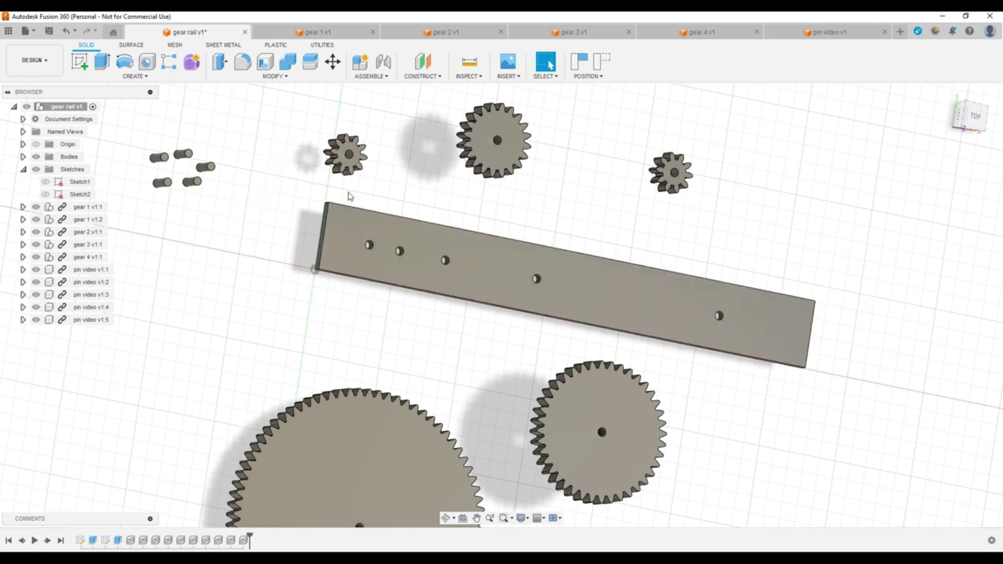
- Move the five pins one by one onto the gear rail so that each sits just beside a different hole
scroll(308, 155, up, 3)
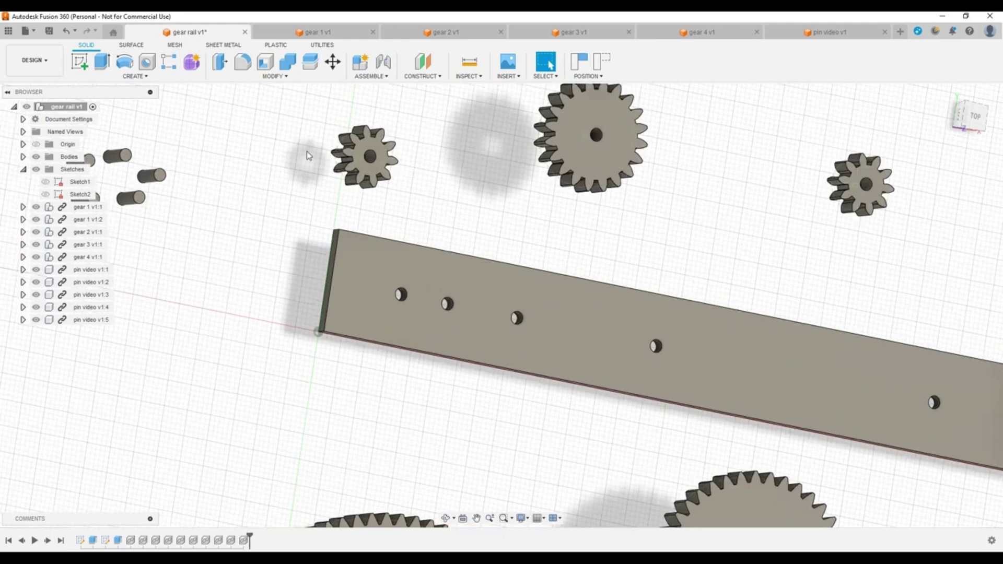
scroll(307, 155, down, 3)
scroll(166, 179, up, 2)
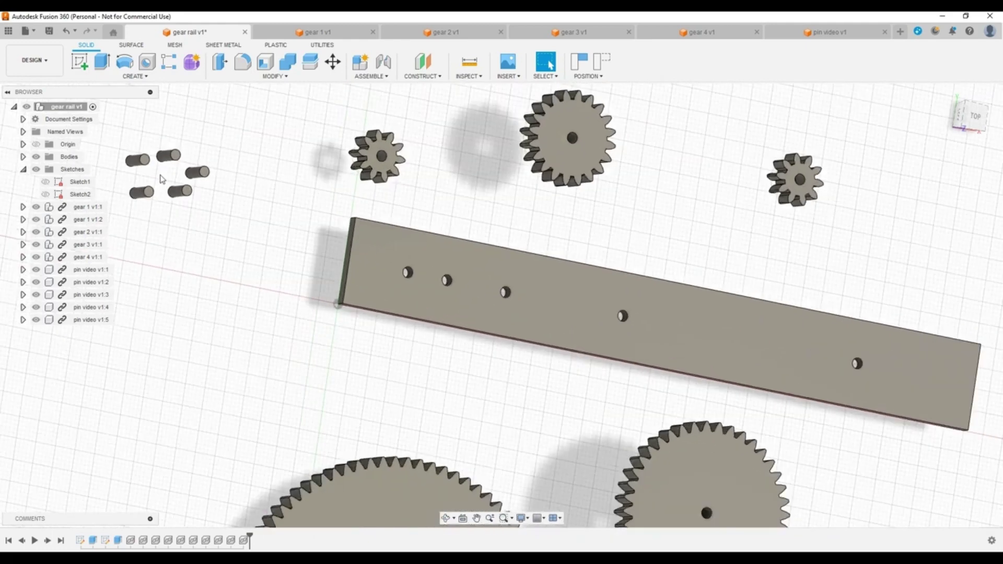
scroll(162, 179, up, 2)
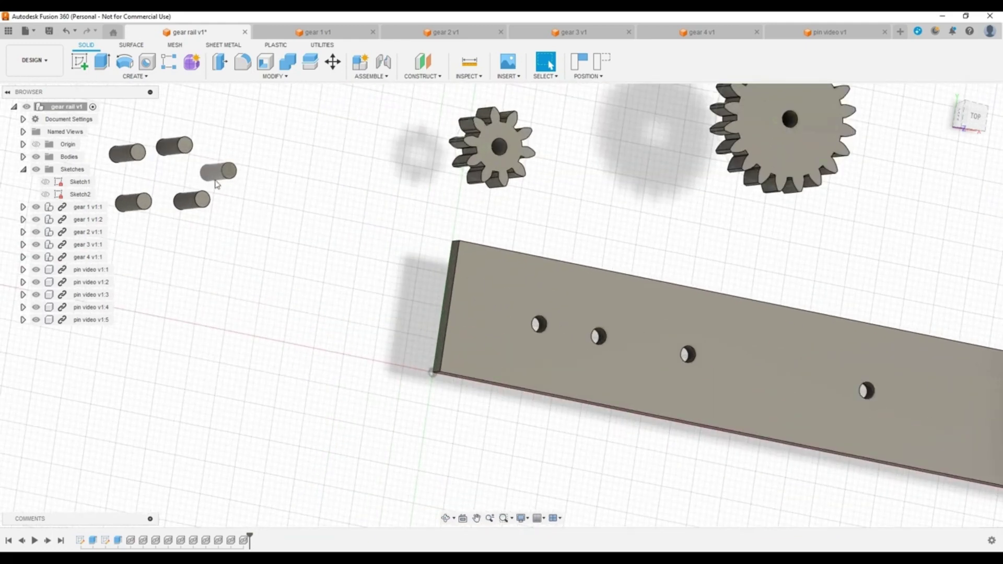
drag(220, 174, 541, 295)
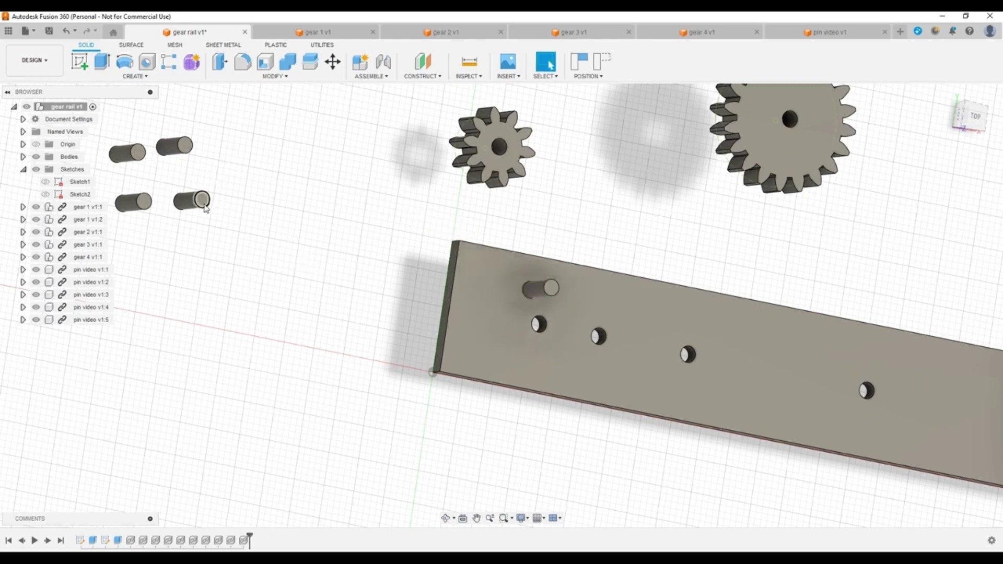
drag(205, 208, 613, 306)
drag(146, 209, 718, 325)
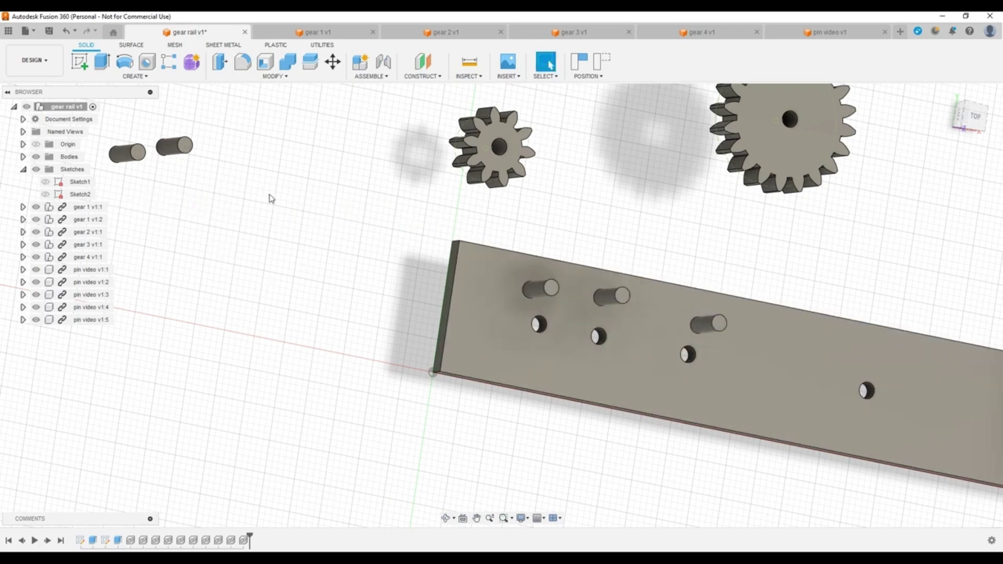
drag(182, 160, 880, 376)
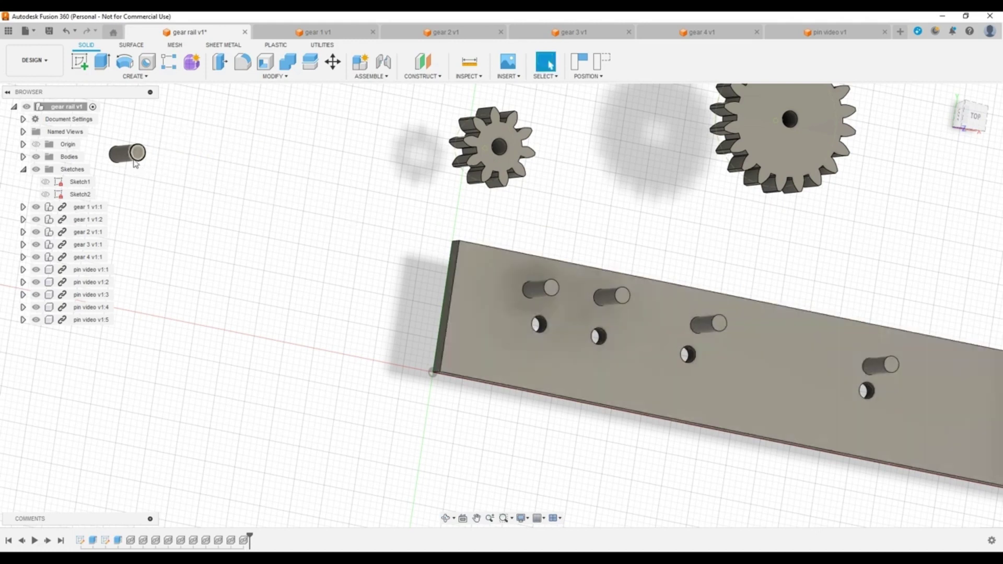
drag(135, 163, 979, 398)
scroll(474, 189, down, 5)
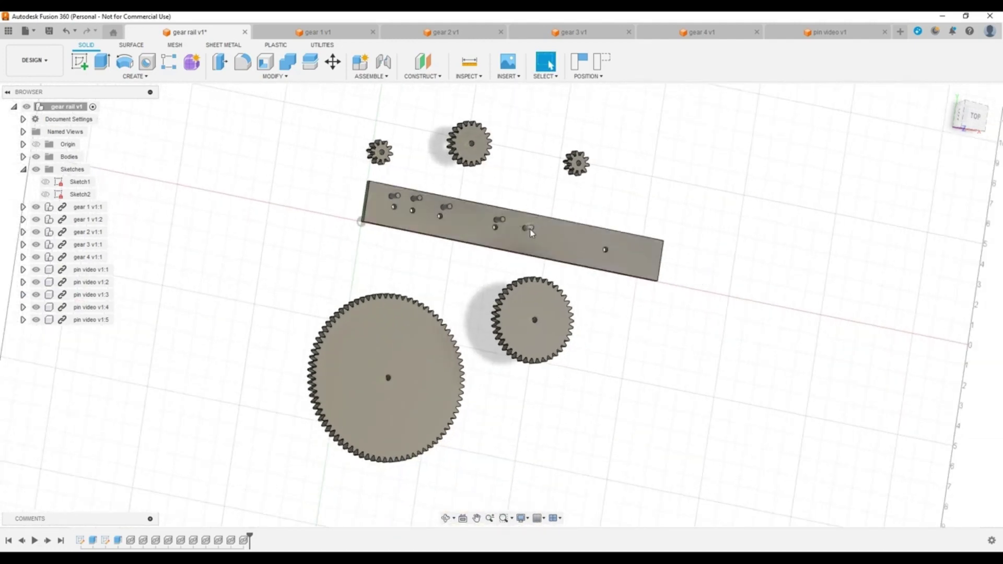
drag(530, 230, 589, 241)
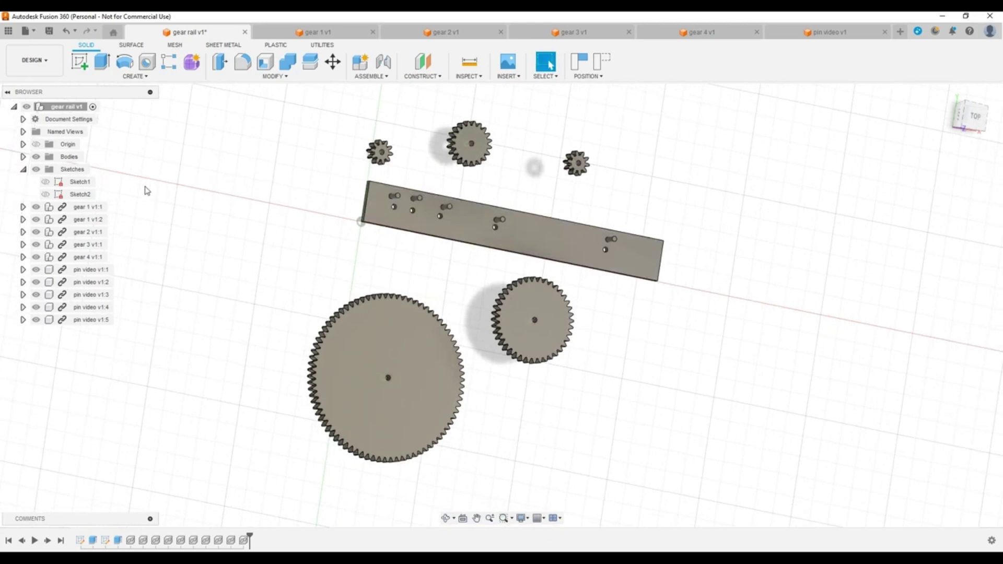
- Create a rigid joint seating the first pin's bottom end at the bottom of the rail hole nearest the origin end
scroll(431, 223, up, 10)
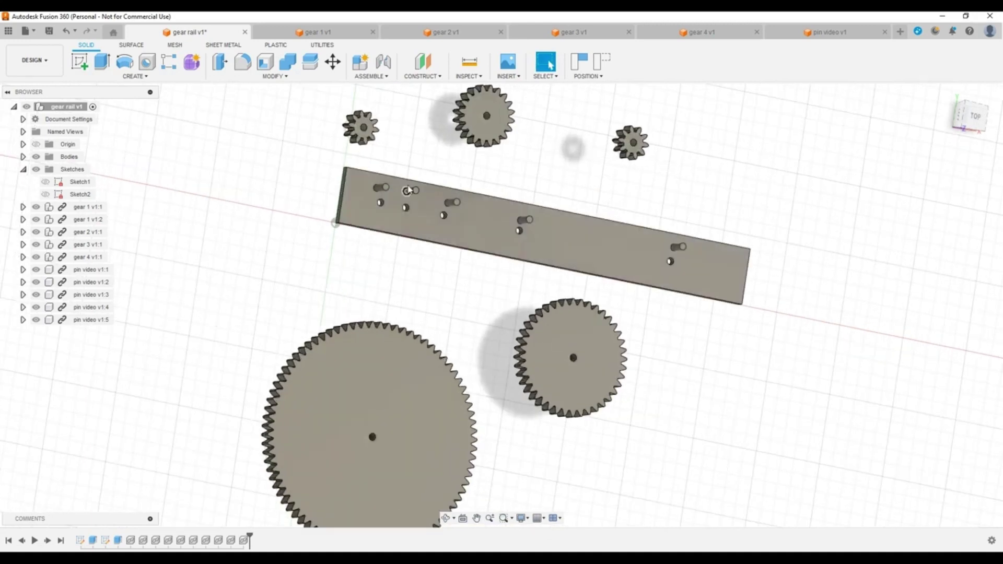
scroll(417, 225, up, 7)
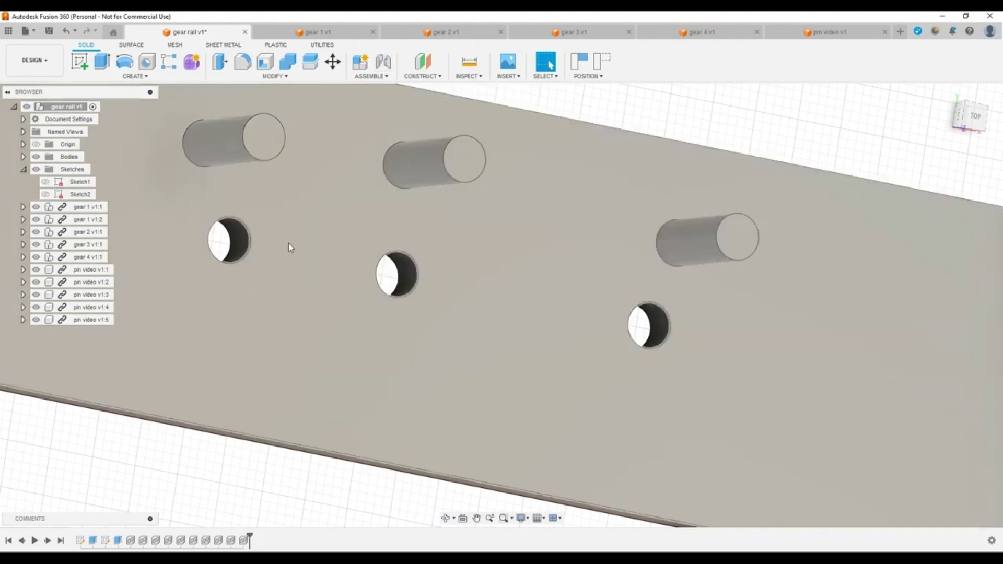
mouse_move(288, 243)
shift+middle_down()
mouse_move(319, 232)
mouse_move(285, 239)
mouse_move(300, 235)
mouse_move(308, 245)
mouse_move(287, 242)
shift+middle_up()
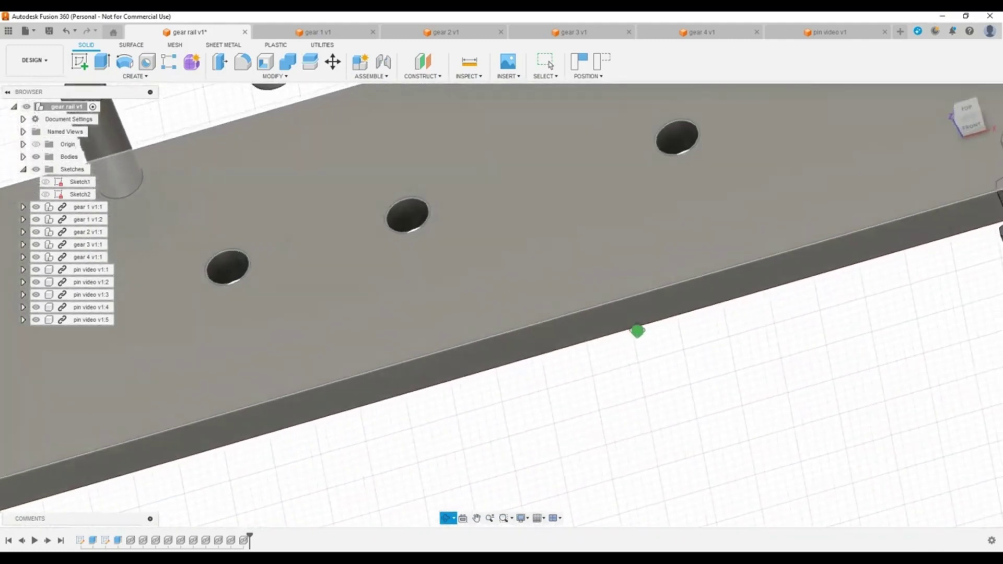
shift+middle_drag(569, 286, 568, 305)
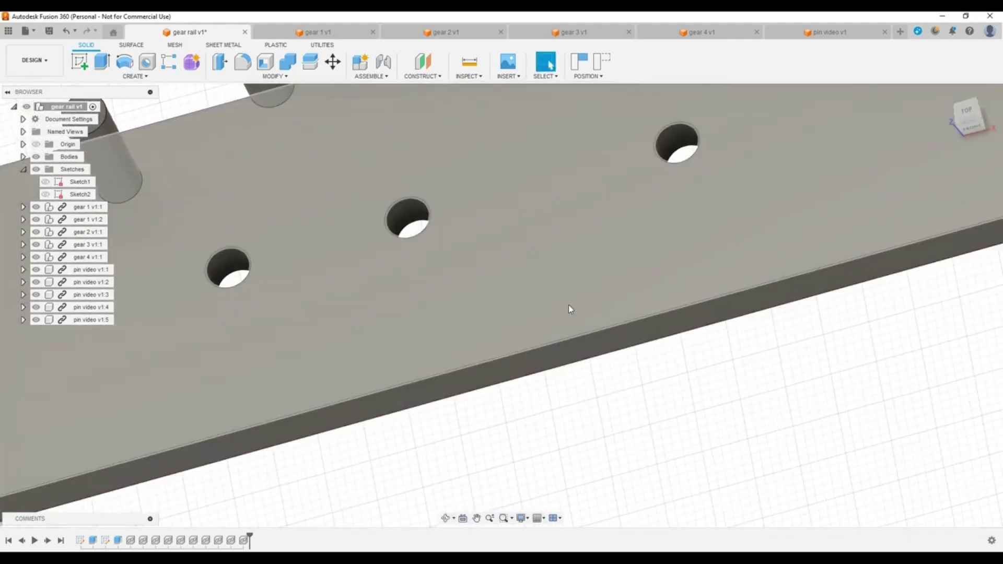
mouse_move(333, 254)
middle_down()
mouse_move(445, 244)
mouse_move(432, 205)
middle_up()
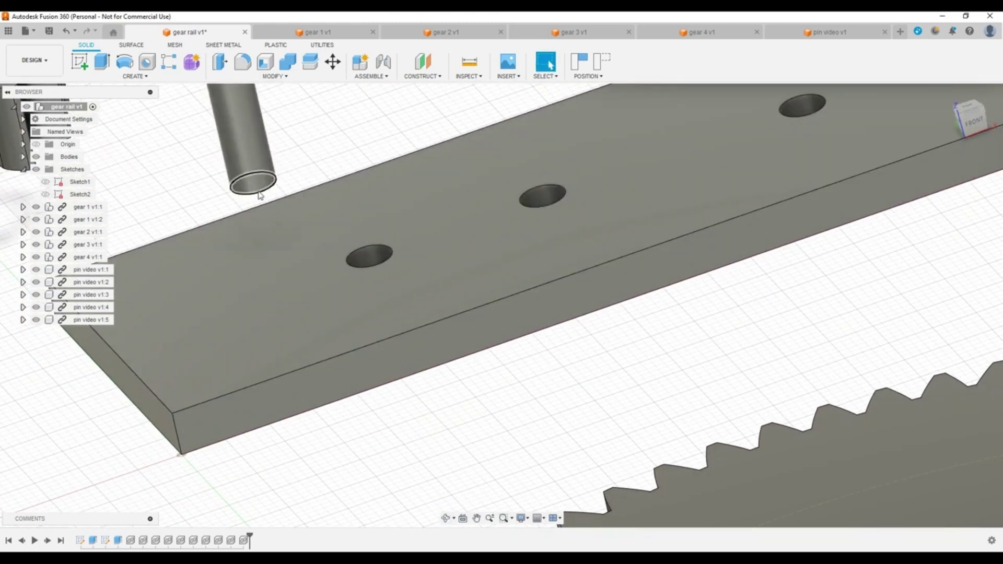
click(382, 63)
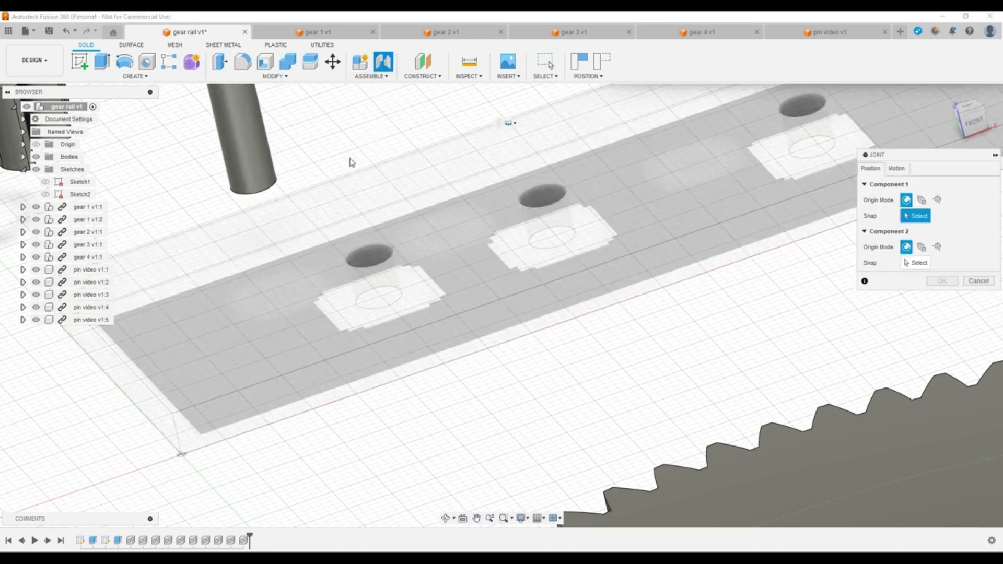
click(269, 192)
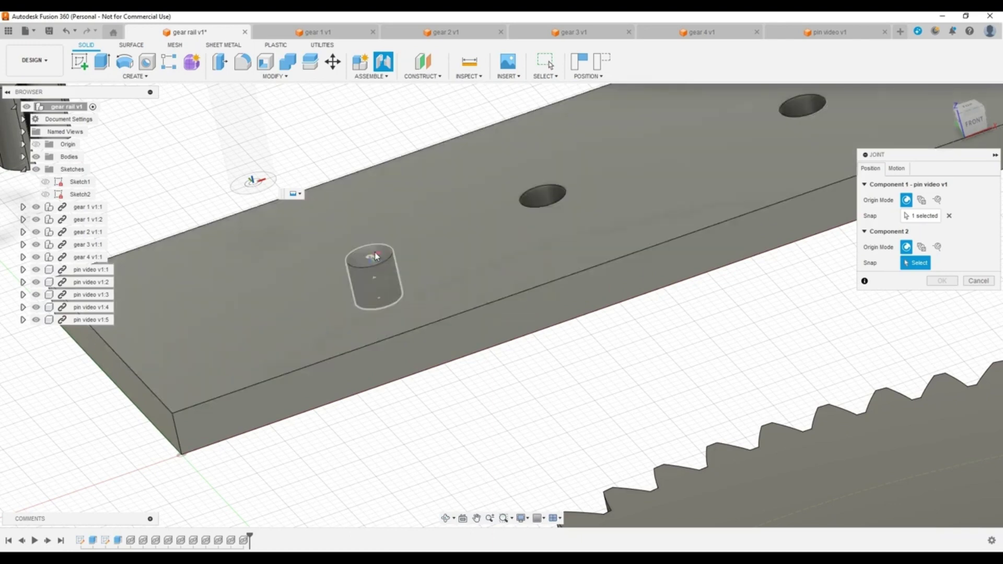
click(370, 261)
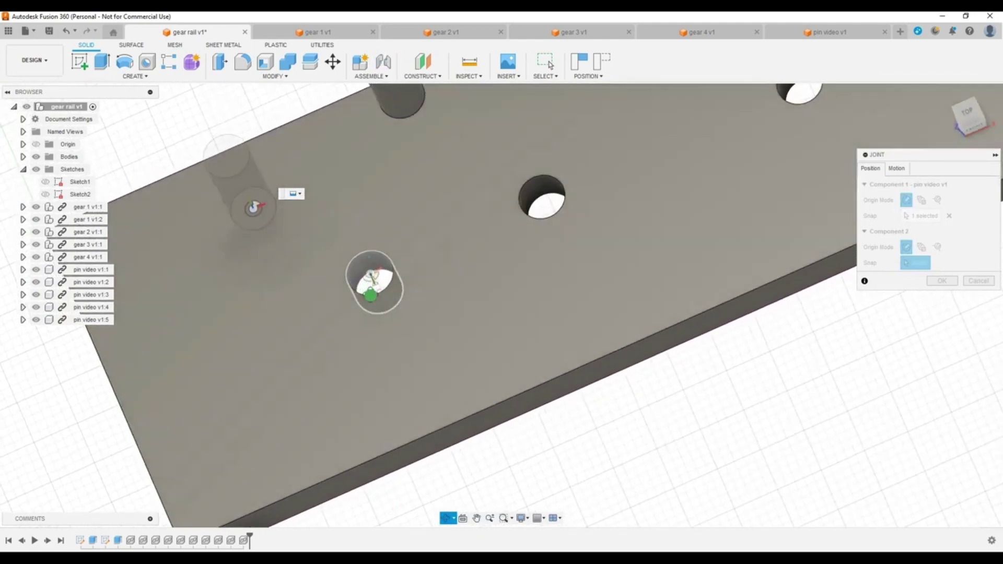
click(364, 277)
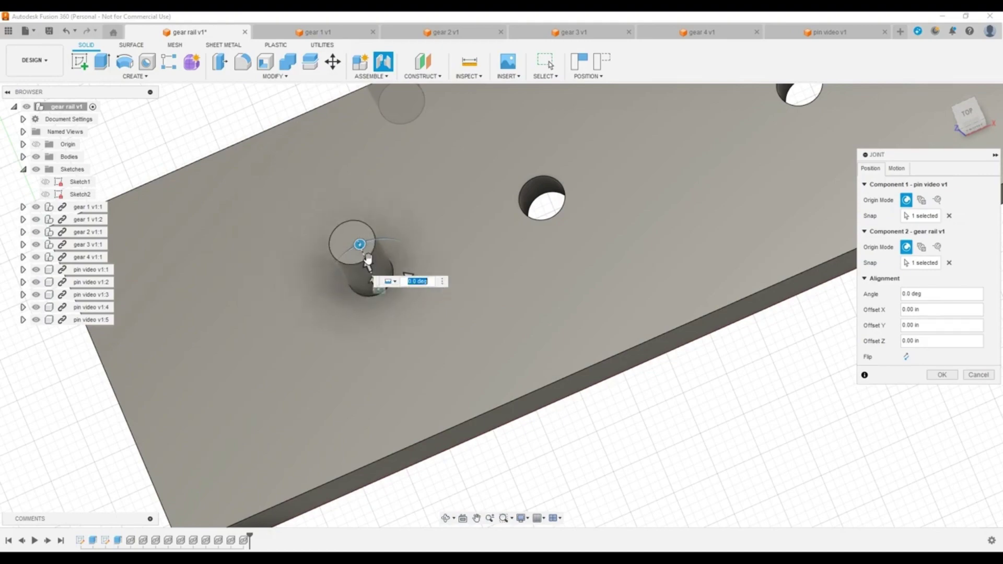
shift+middle_drag(402, 240, 378, 211)
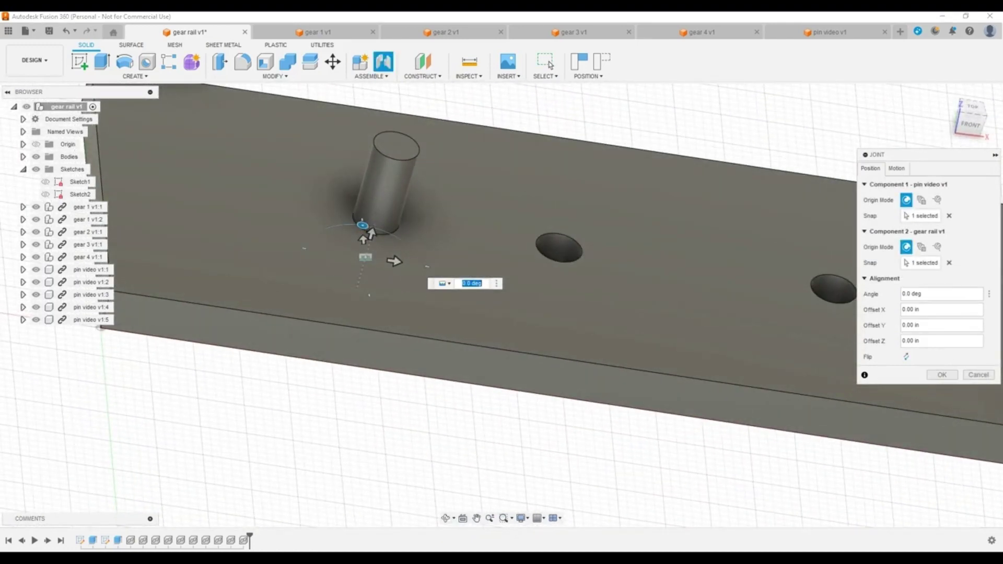
click(897, 168)
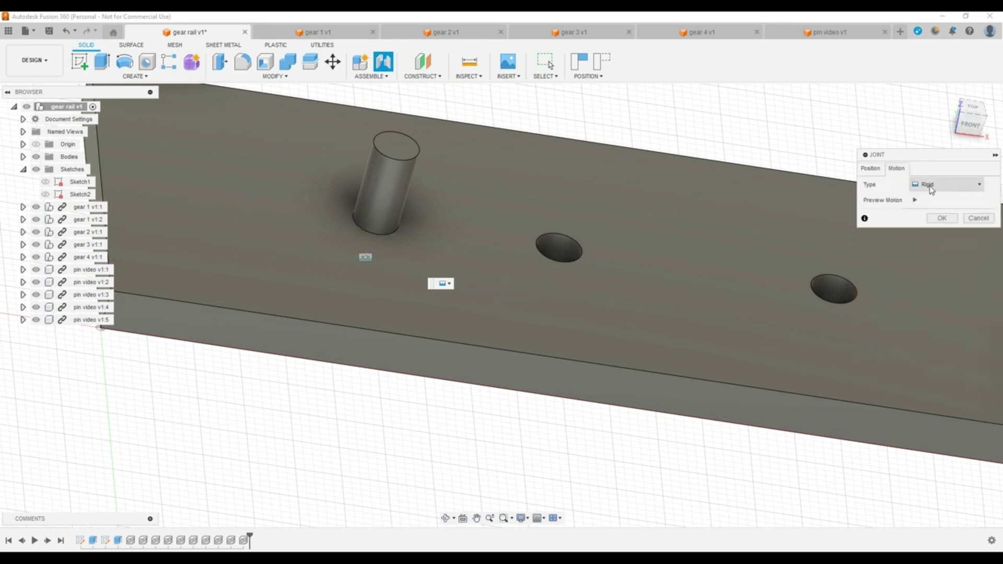
click(875, 169)
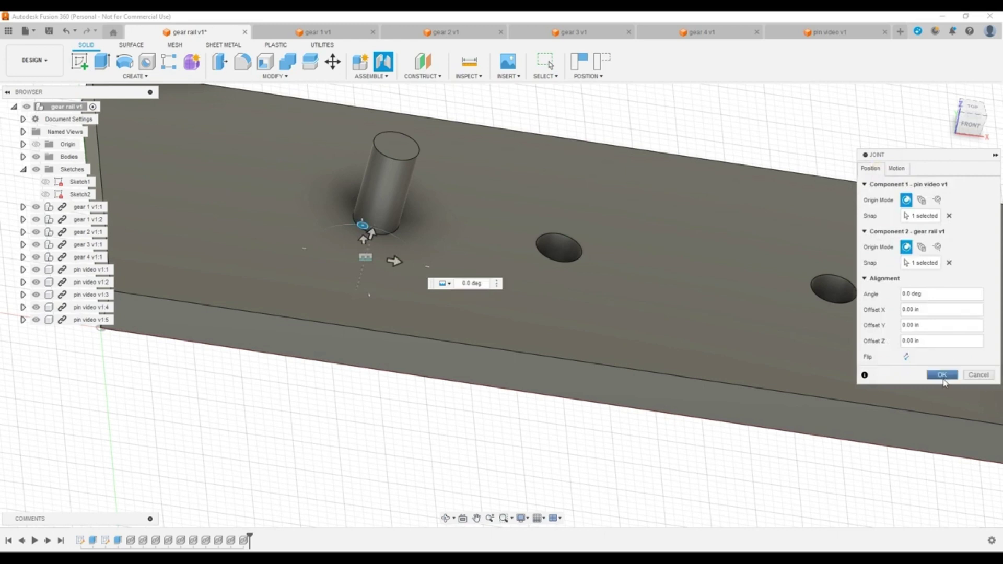
click(942, 375)
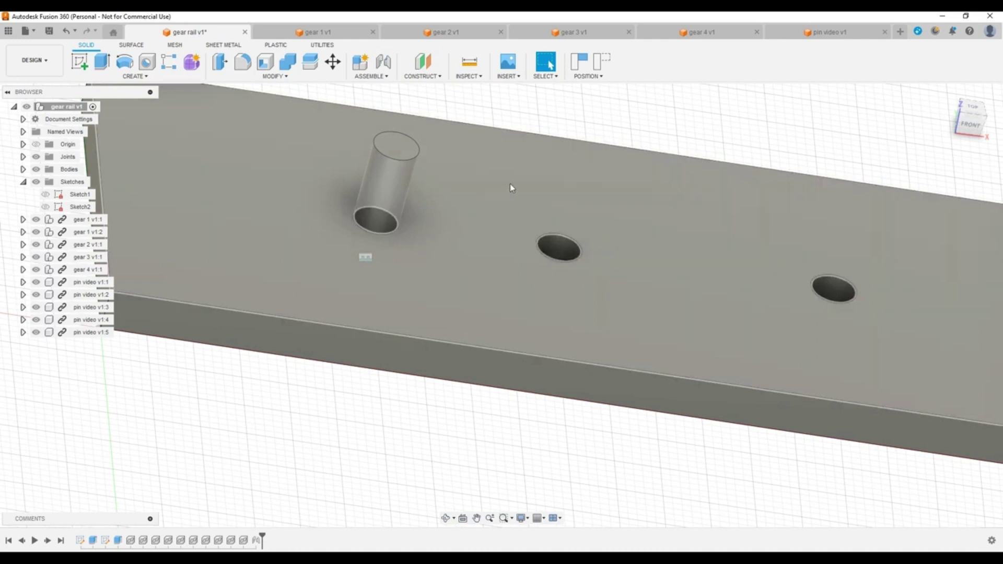
- Join the second pin's bottom end to the bottom of the rail's second hole with a rigid joint
shift+middle_drag(546, 174, 546, 214)
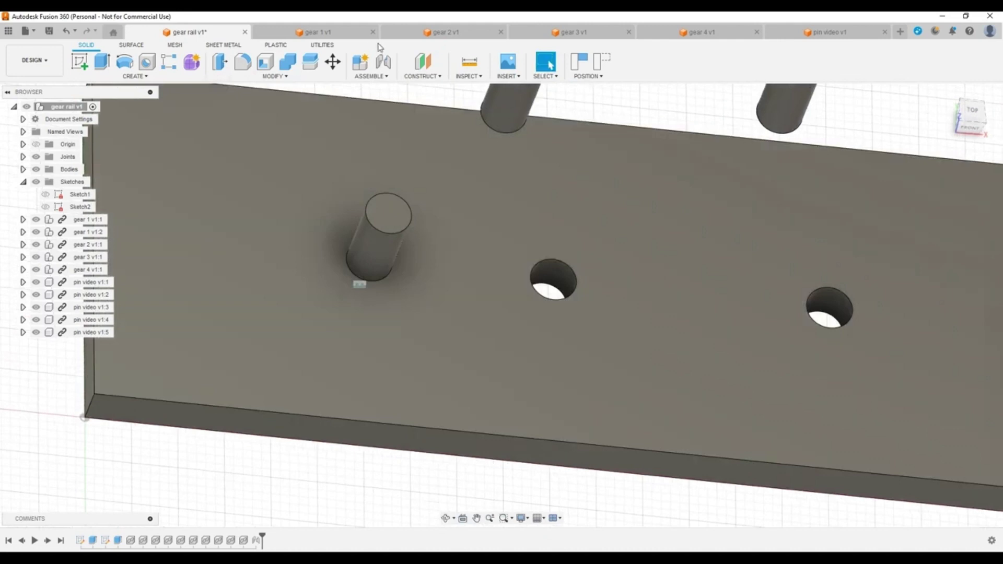
click(384, 62)
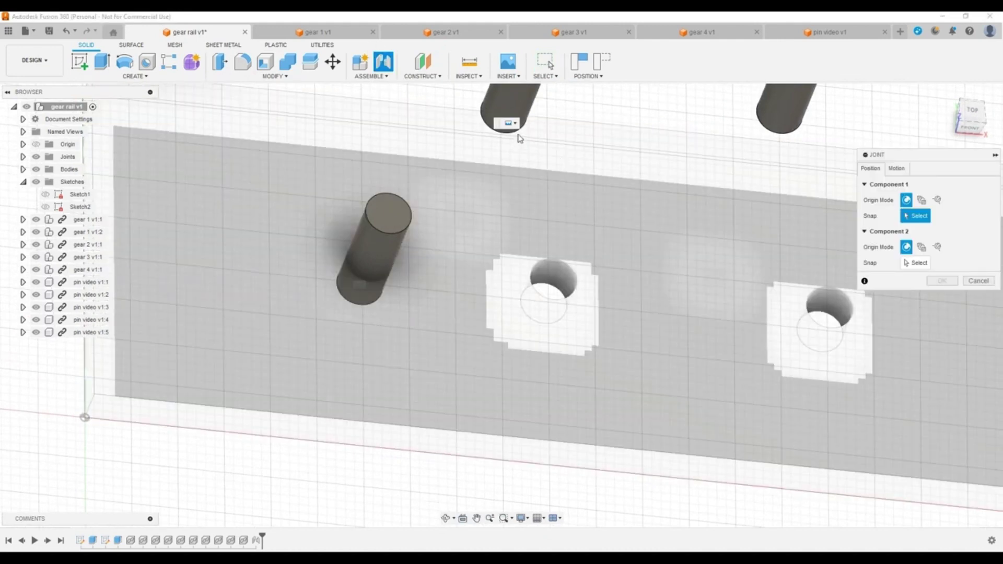
click(516, 136)
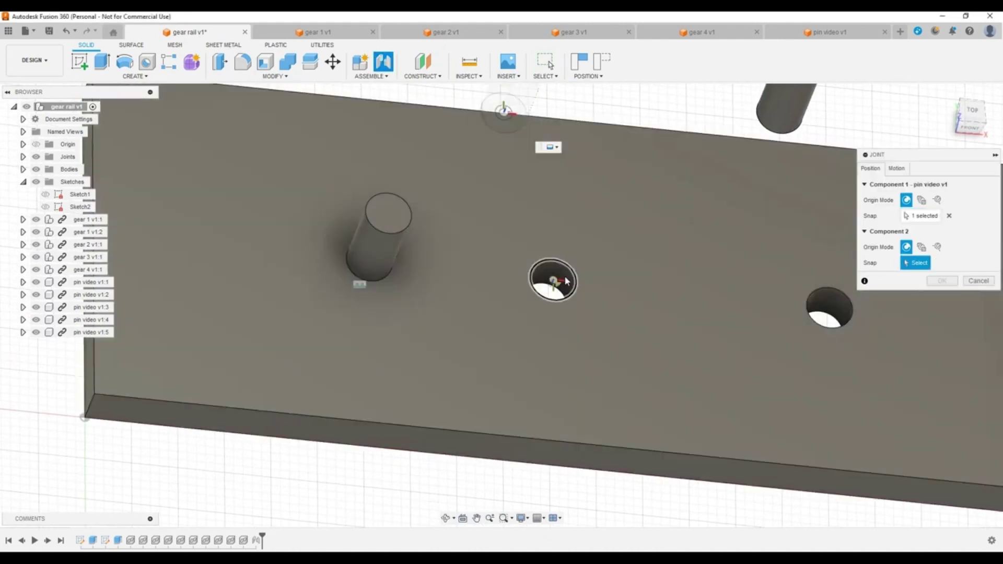
click(545, 301)
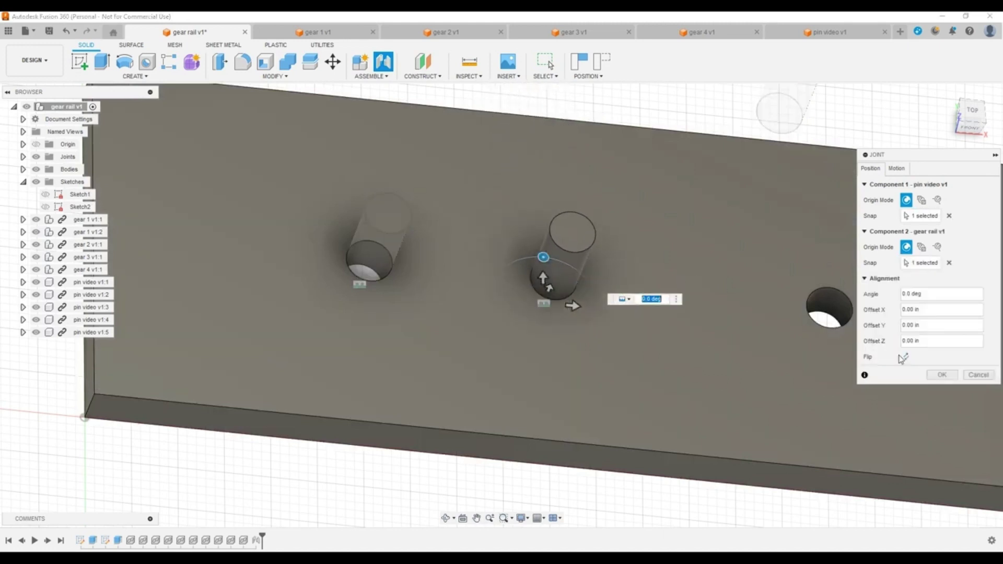
click(941, 375)
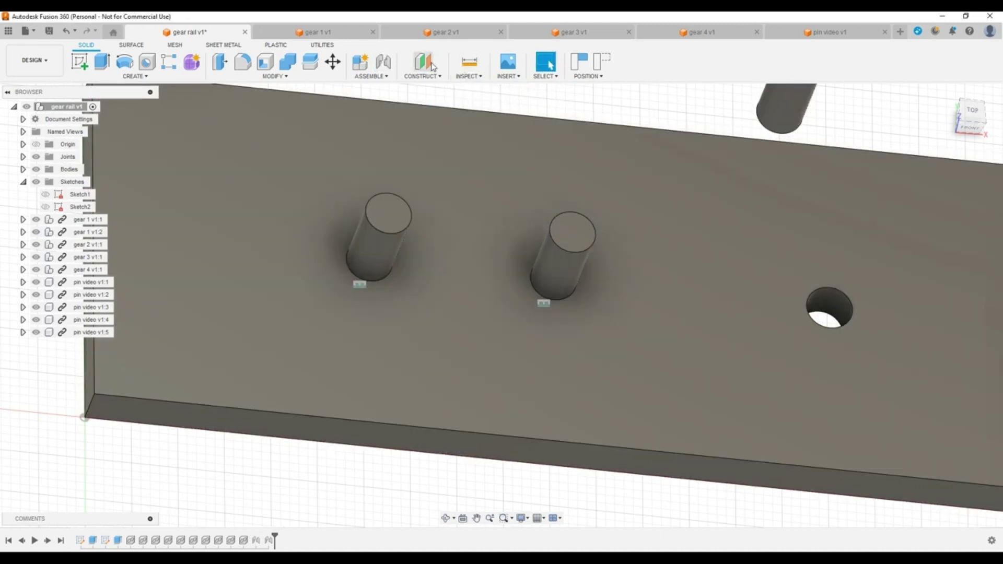
- Join the third pin's bottom end to the bottom of the rail's third hole with a rigid joint
click(383, 61)
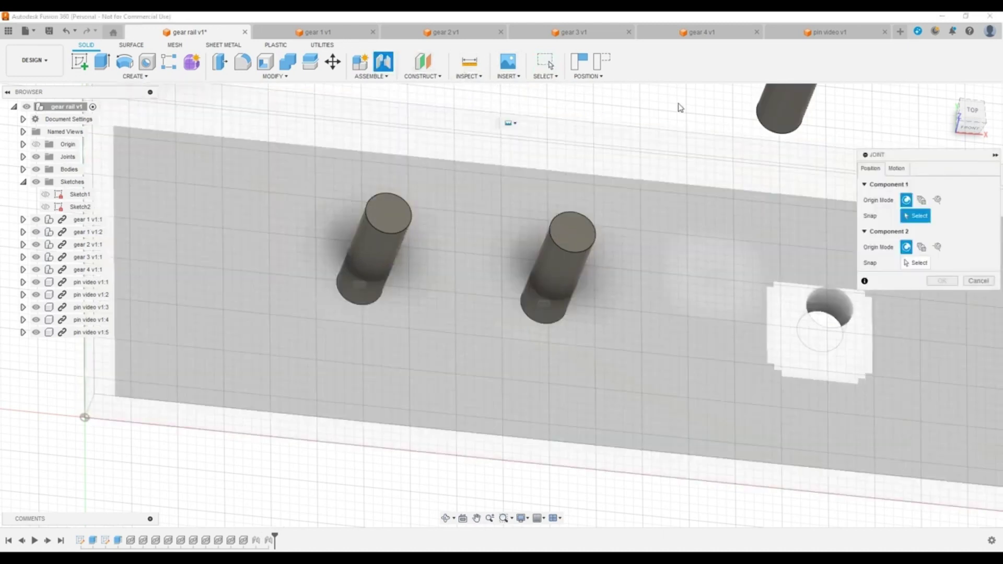
click(769, 125)
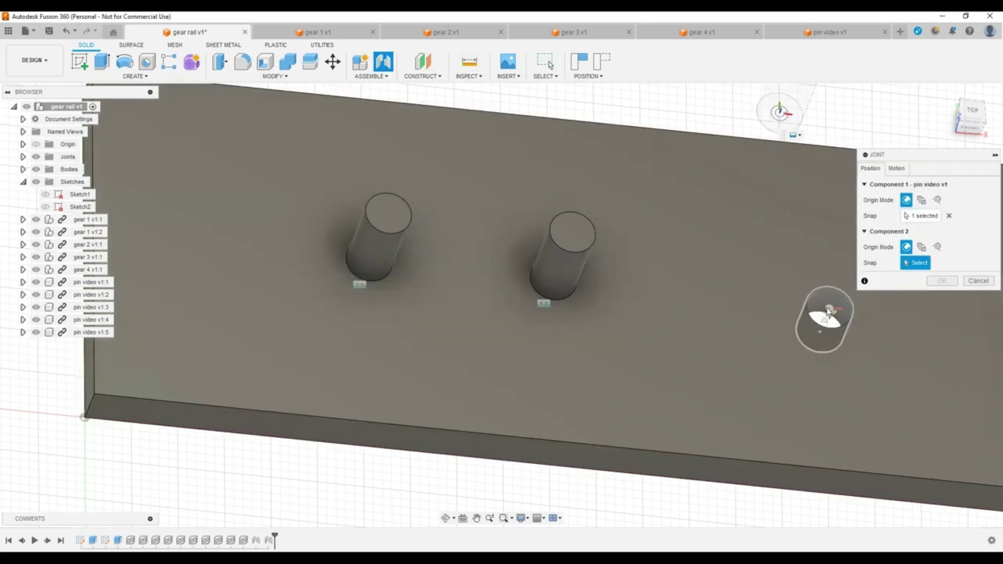
click(826, 316)
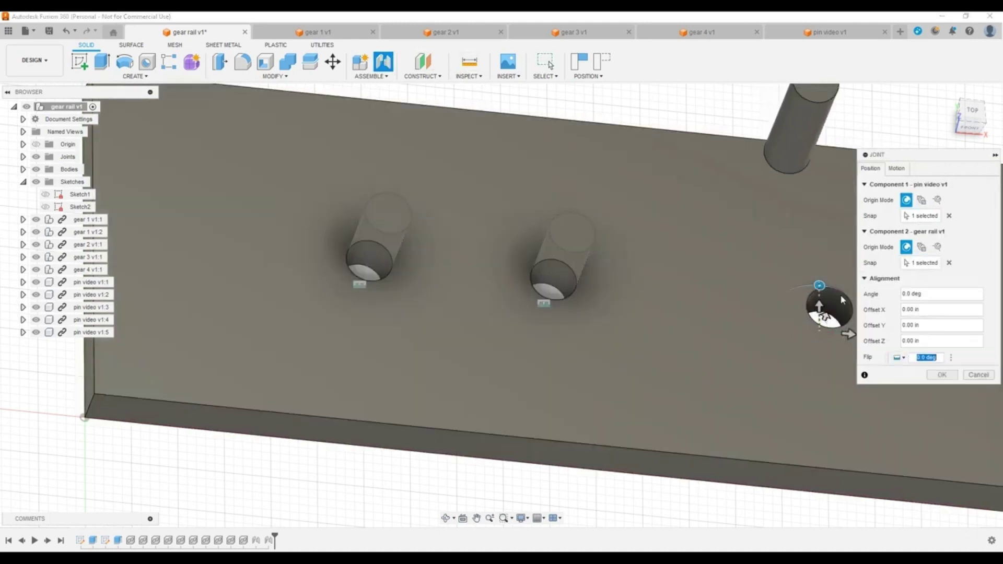
click(942, 374)
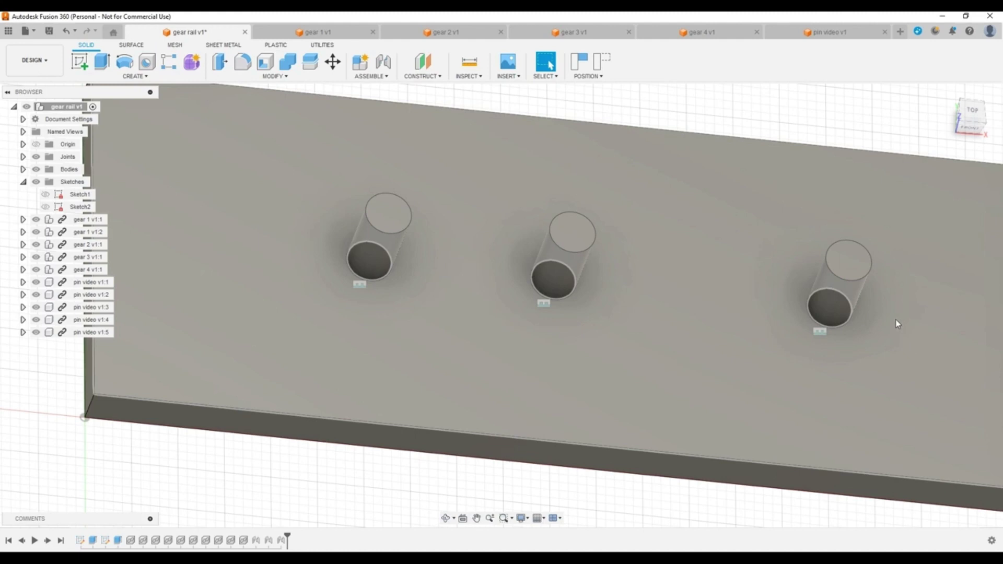
- Join the fourth pin's bottom end to the bottom of the rail's fourth hole with a rigid joint
middle_drag(895, 318, 88, 217)
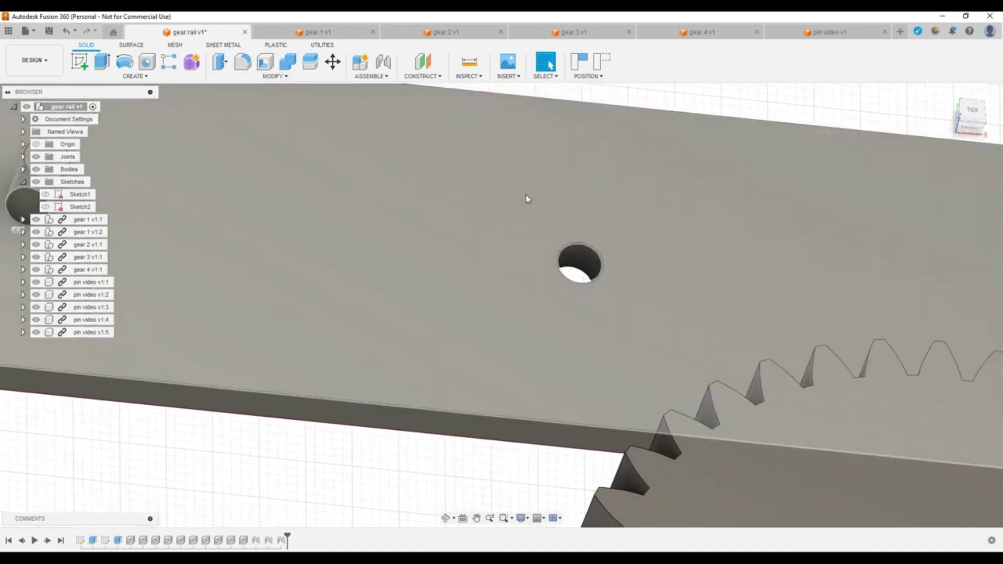
mouse_move(526, 199)
shift+middle_down()
mouse_move(527, 190)
mouse_move(569, 220)
mouse_move(524, 218)
mouse_move(522, 253)
mouse_move(514, 217)
mouse_move(503, 213)
shift+middle_up()
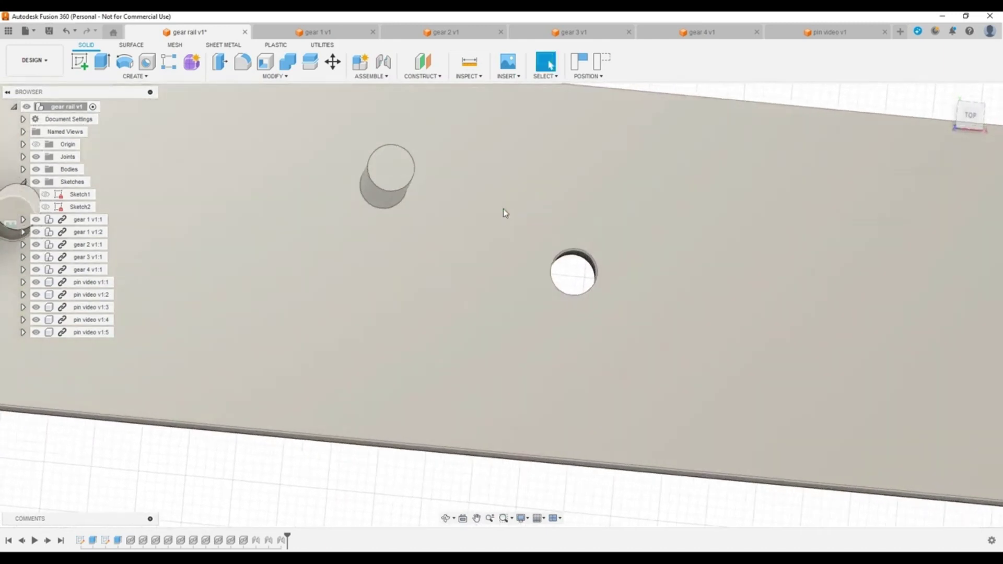
click(384, 62)
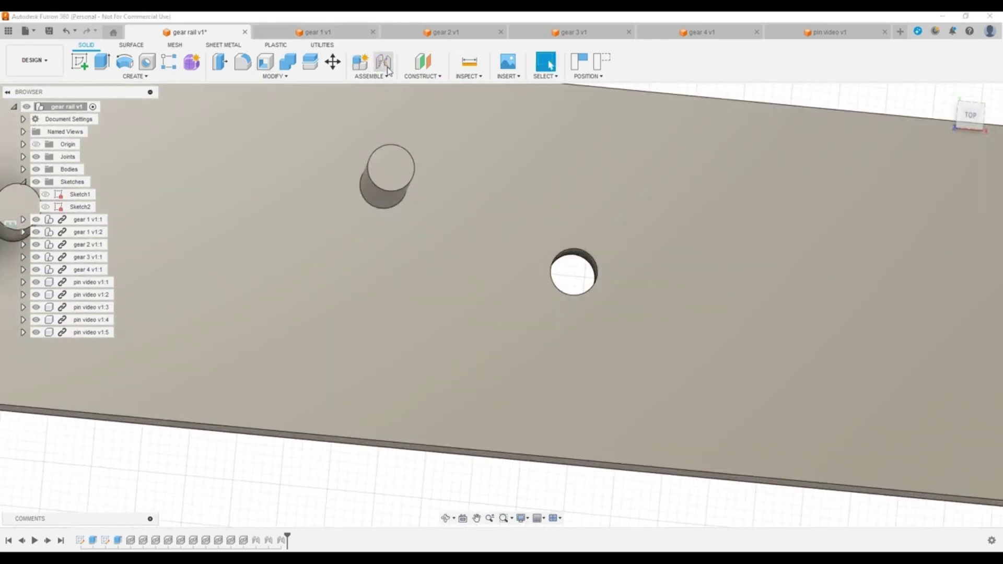
click(384, 183)
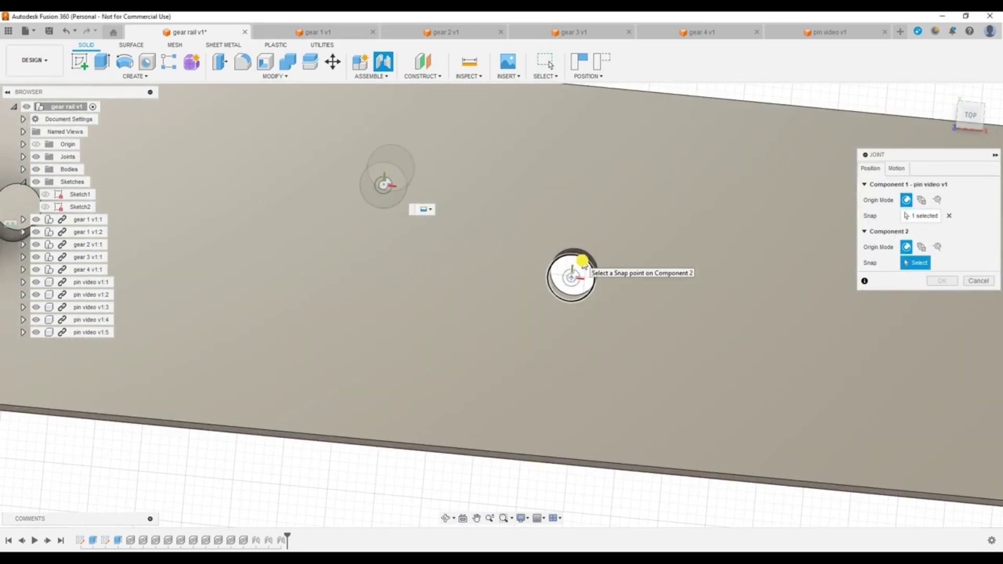
click(574, 271)
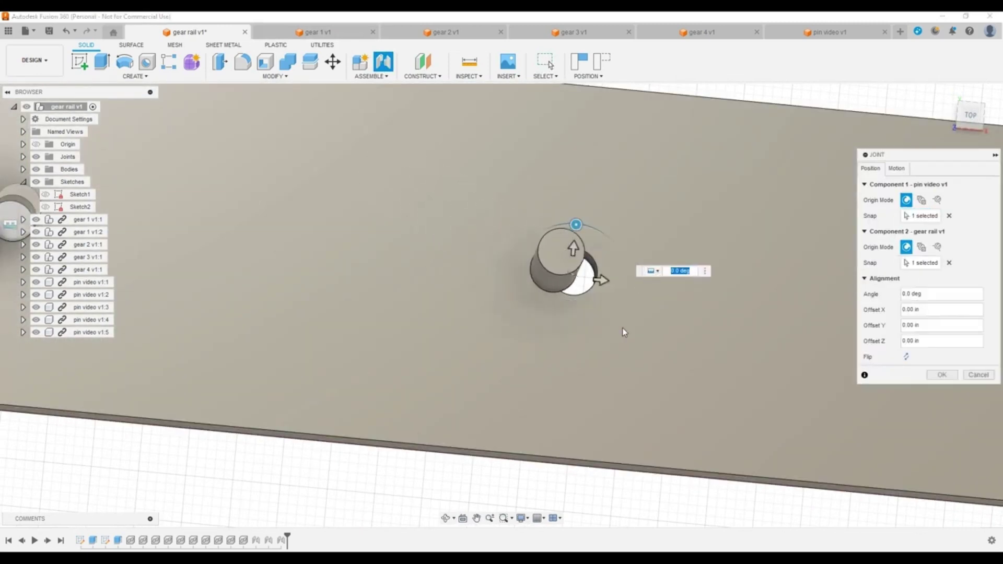
mouse_move(621, 329)
shift+middle_down()
mouse_move(616, 235)
mouse_move(618, 277)
shift+middle_up()
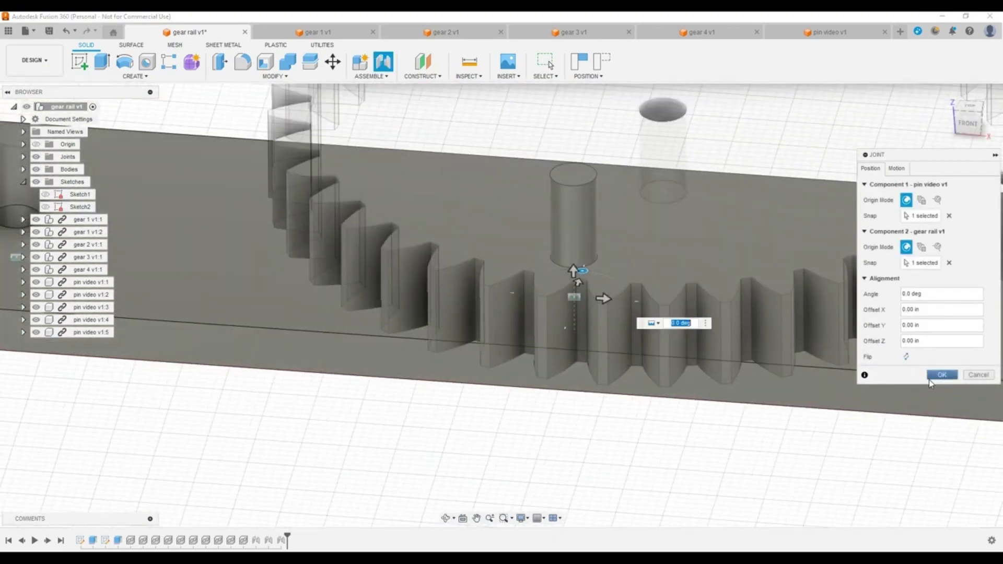
click(938, 375)
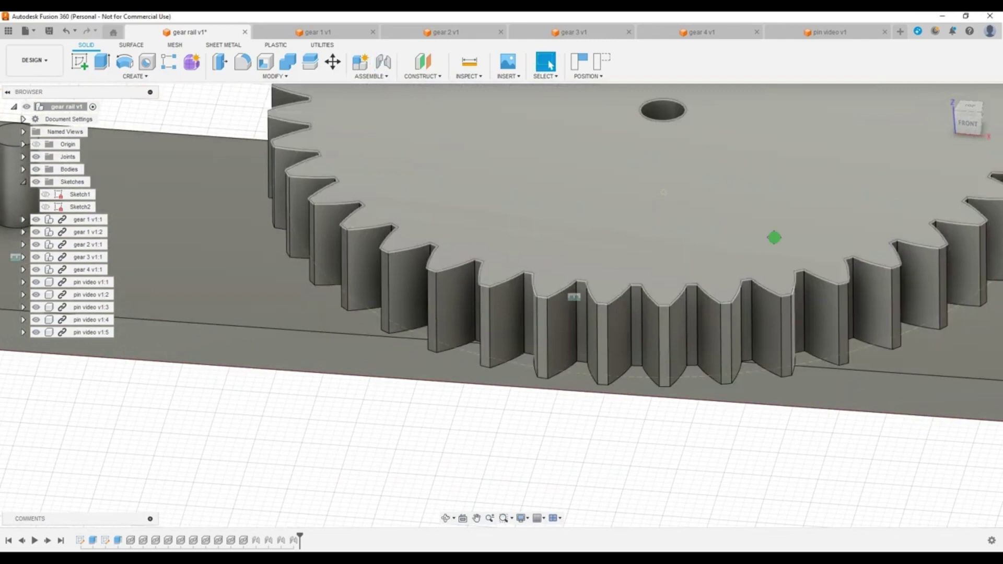
- Move the remaining loose pin close to the last hole near the rail's far end
middle_drag(929, 212, 159, 152)
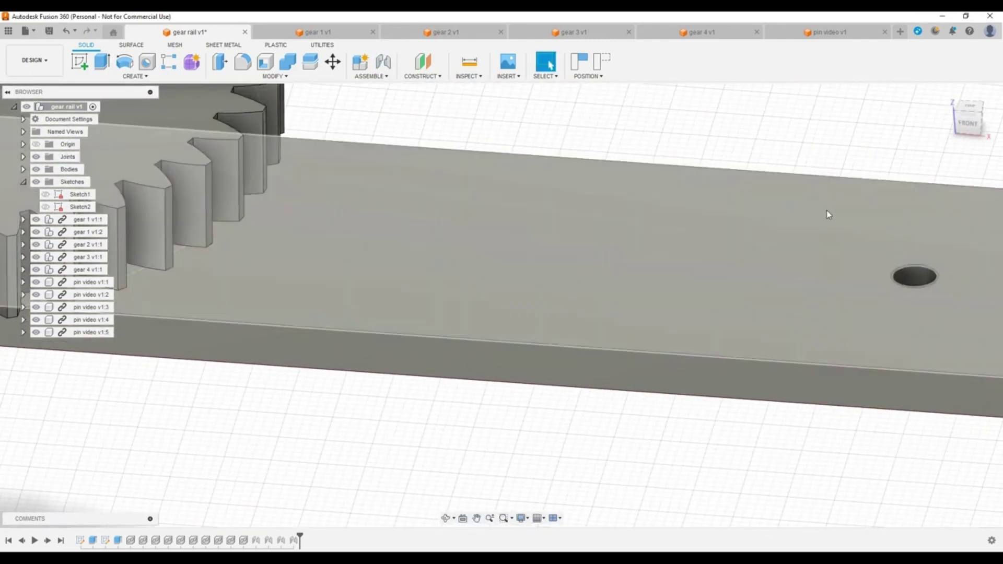
middle_drag(827, 214, 511, 295)
scroll(510, 295, down, 5)
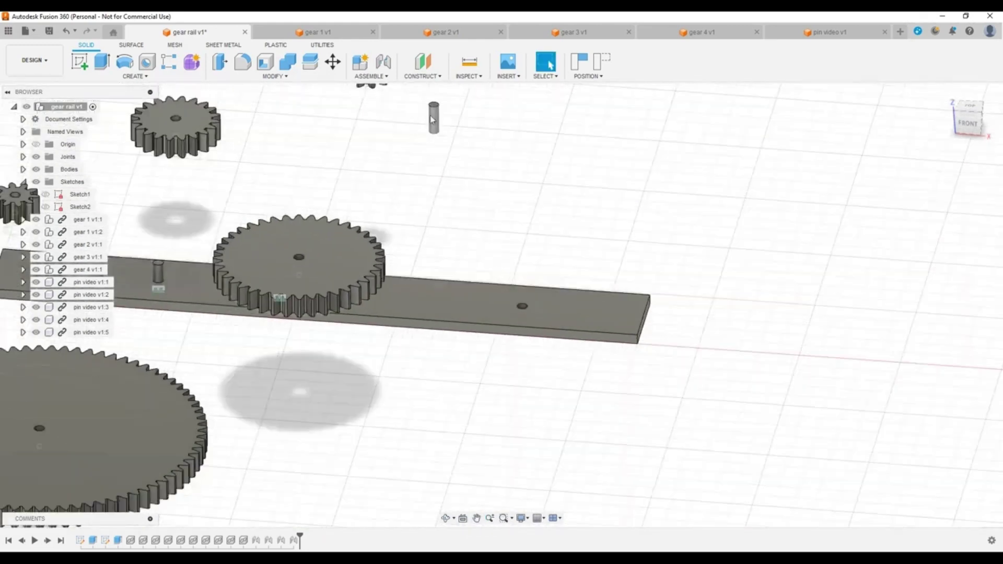
drag(432, 113, 529, 258)
scroll(522, 308, up, 6)
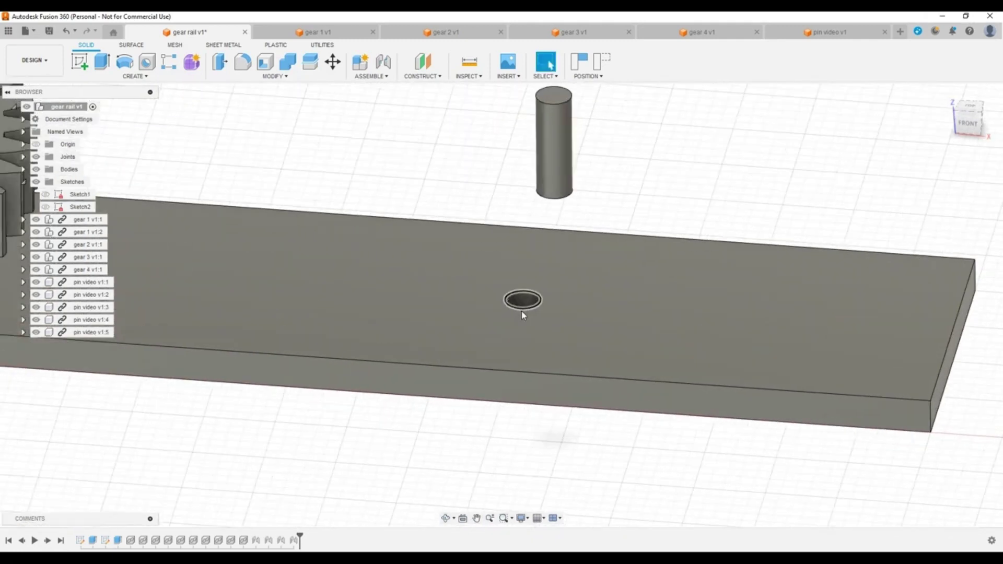
- Join the last pin's bottom end to the bottom of the rail's last hole with a rigid joint
scroll(522, 313, up, 3)
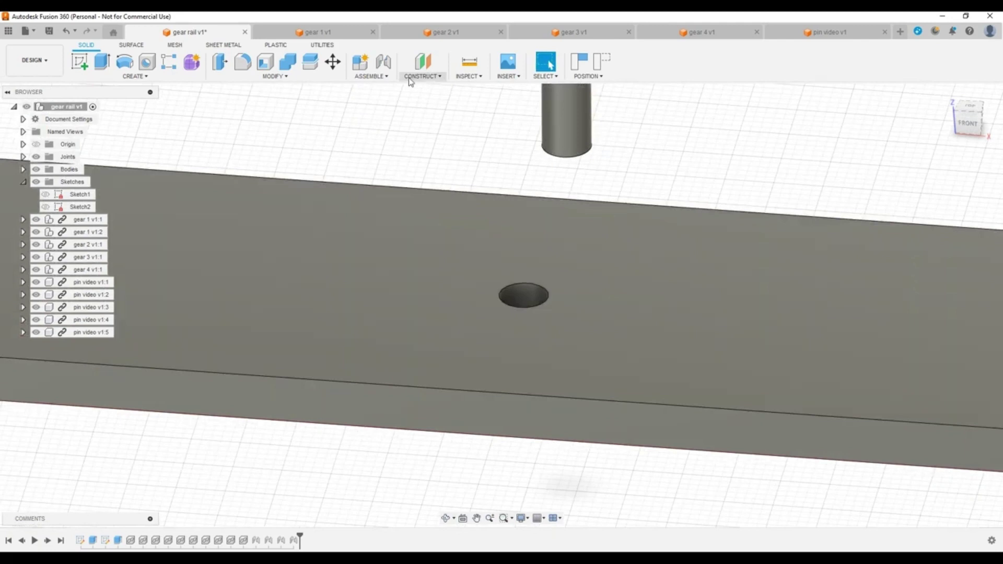
click(384, 62)
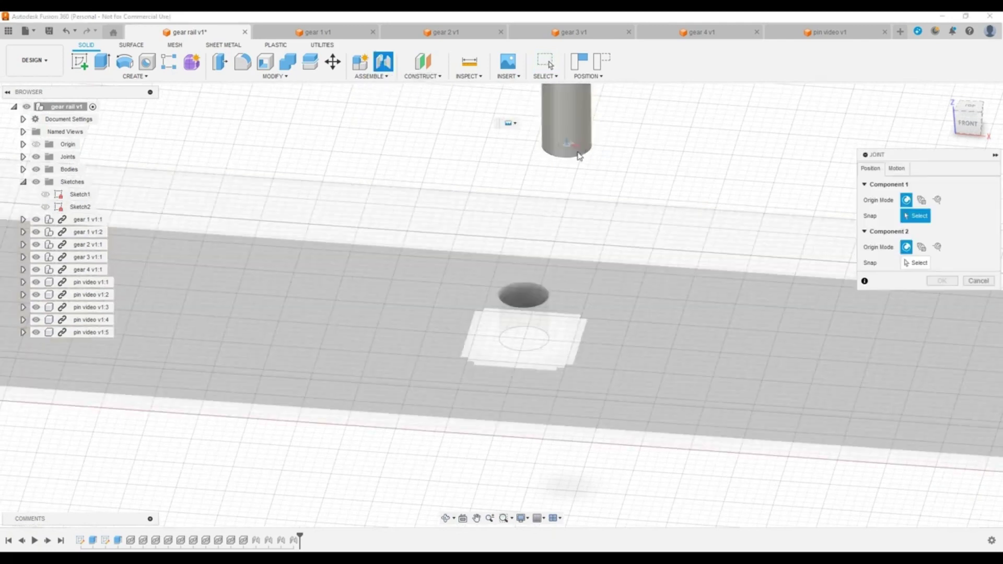
click(578, 157)
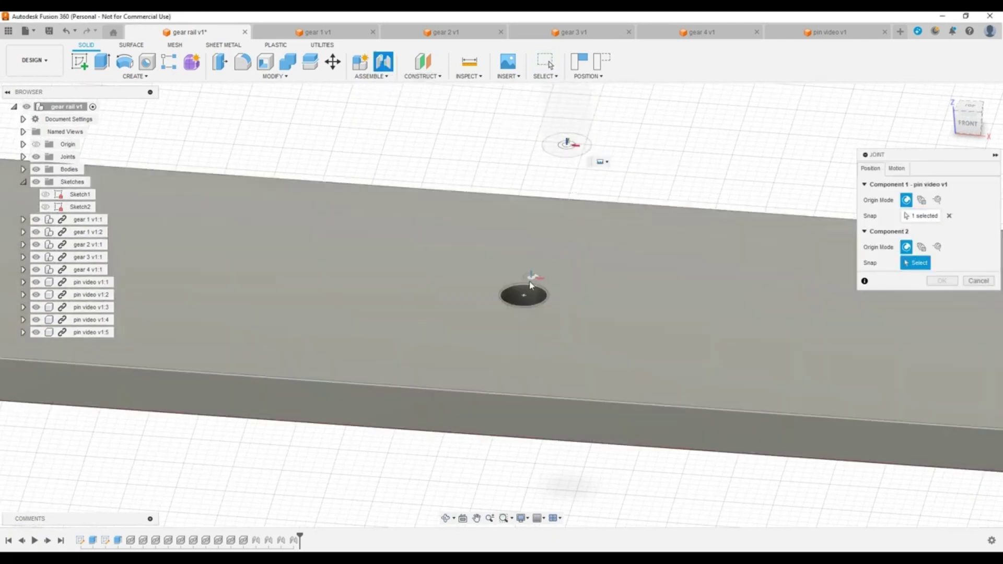
click(516, 281)
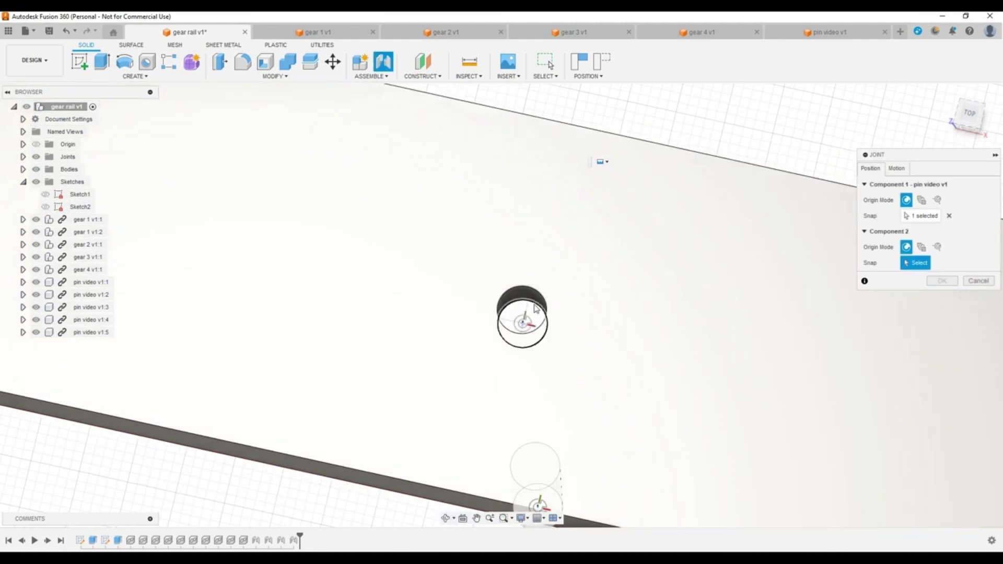
click(535, 307)
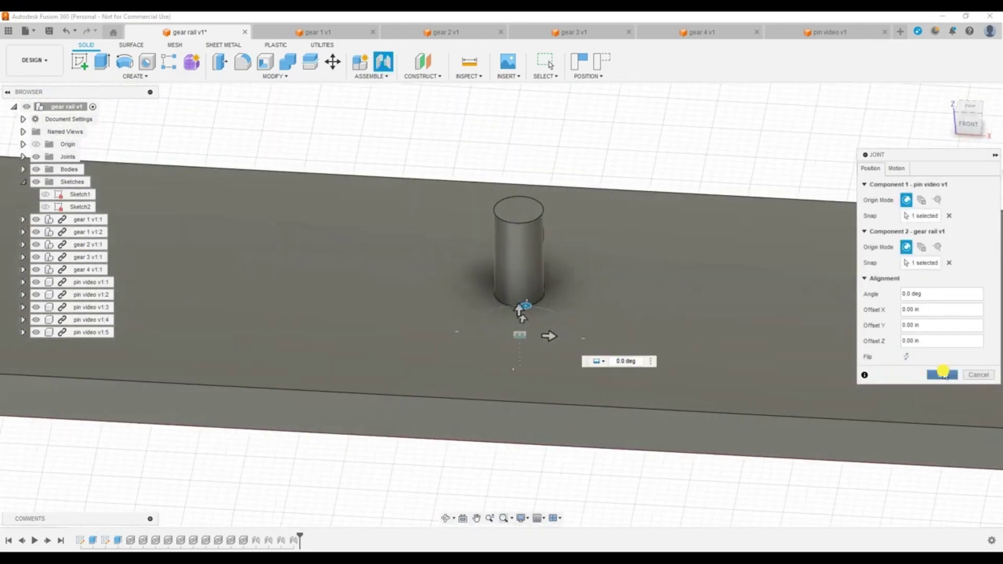
click(942, 374)
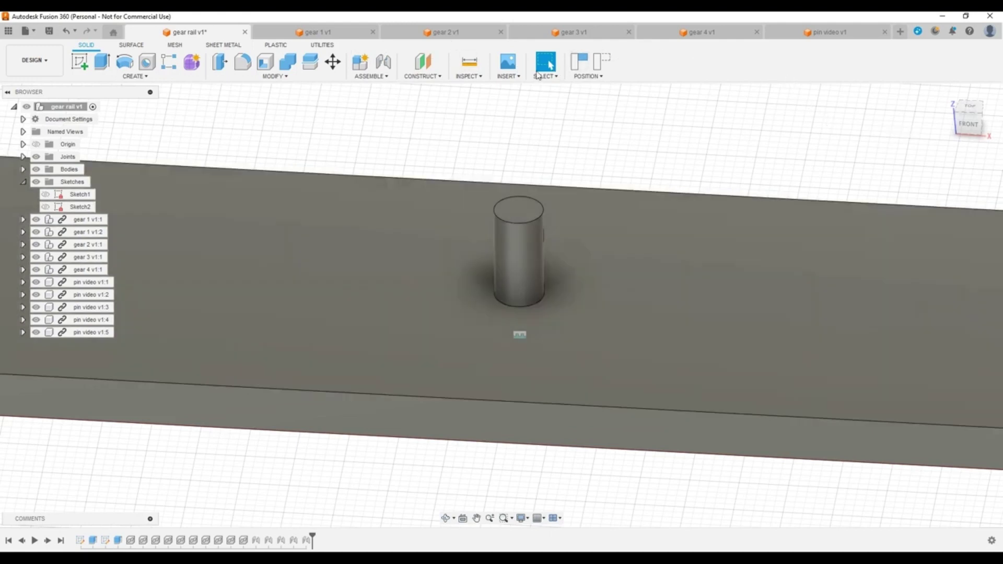
scroll(424, 245, down, 10)
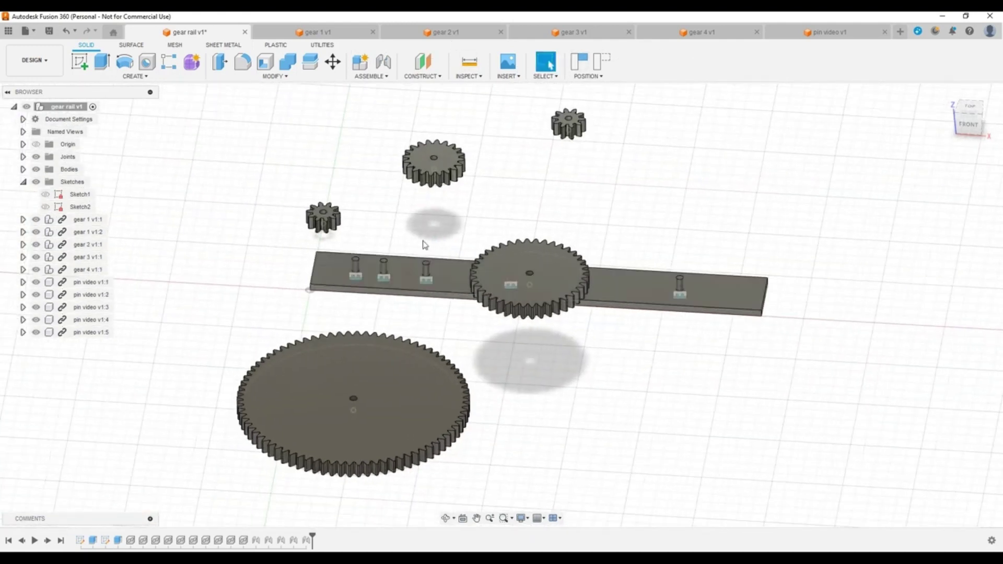
shift+middle_drag(412, 256, 460, 261)
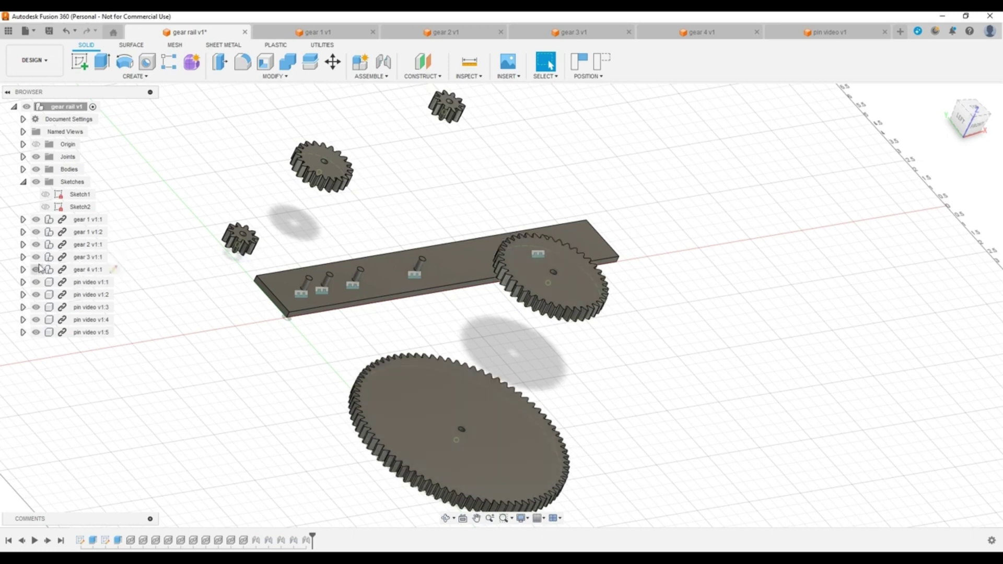
click(45, 197)
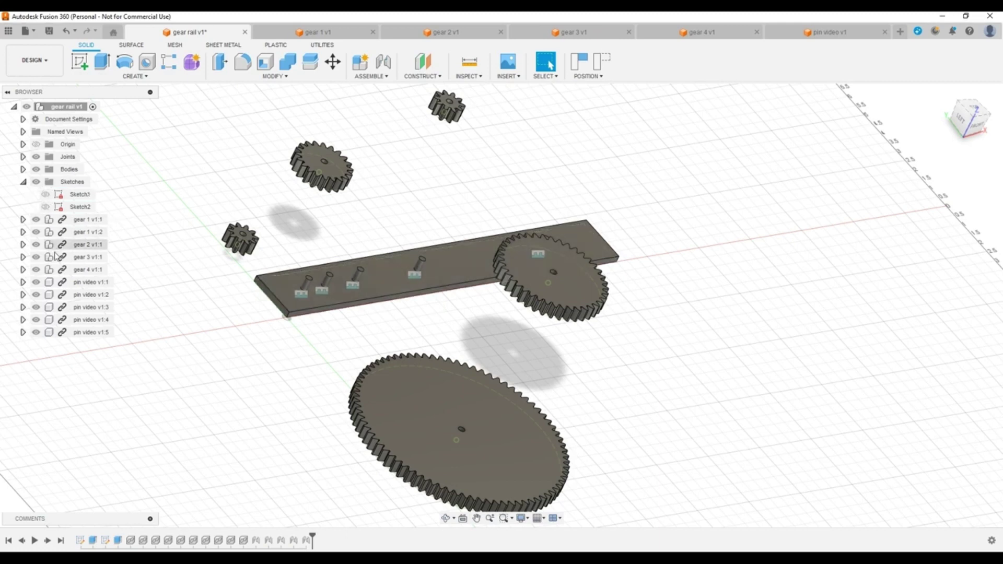
click(81, 334)
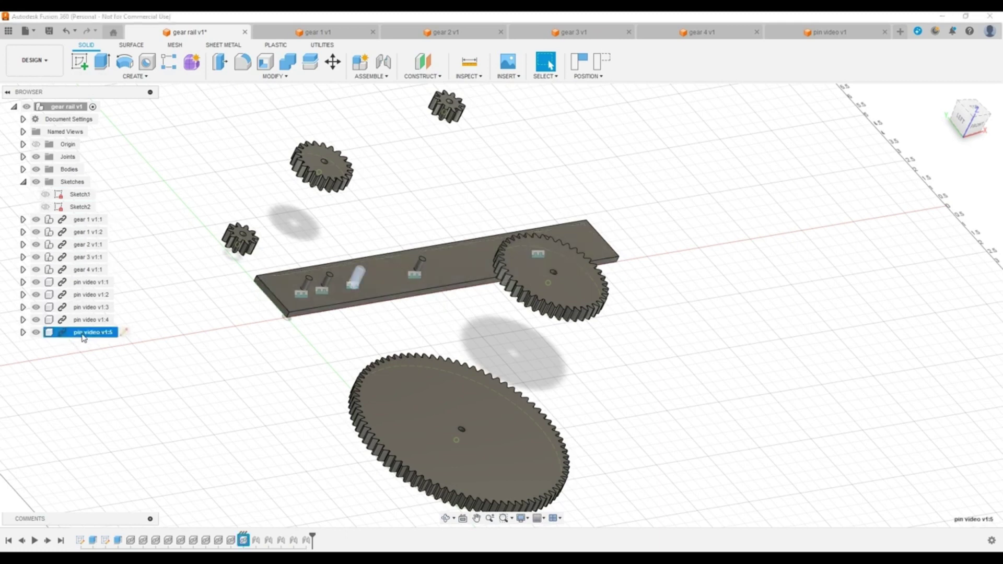
right_click(84, 338)
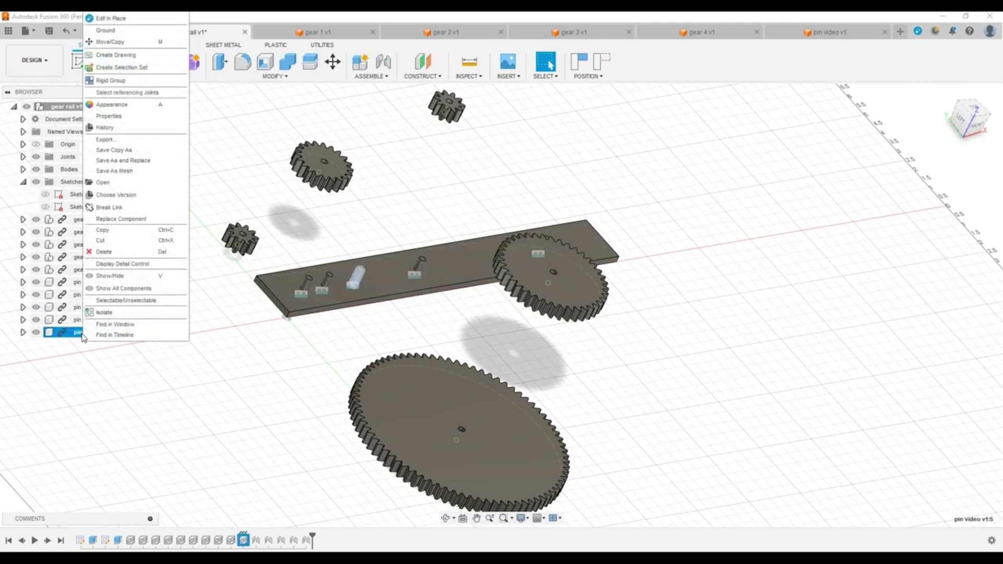
click(62, 382)
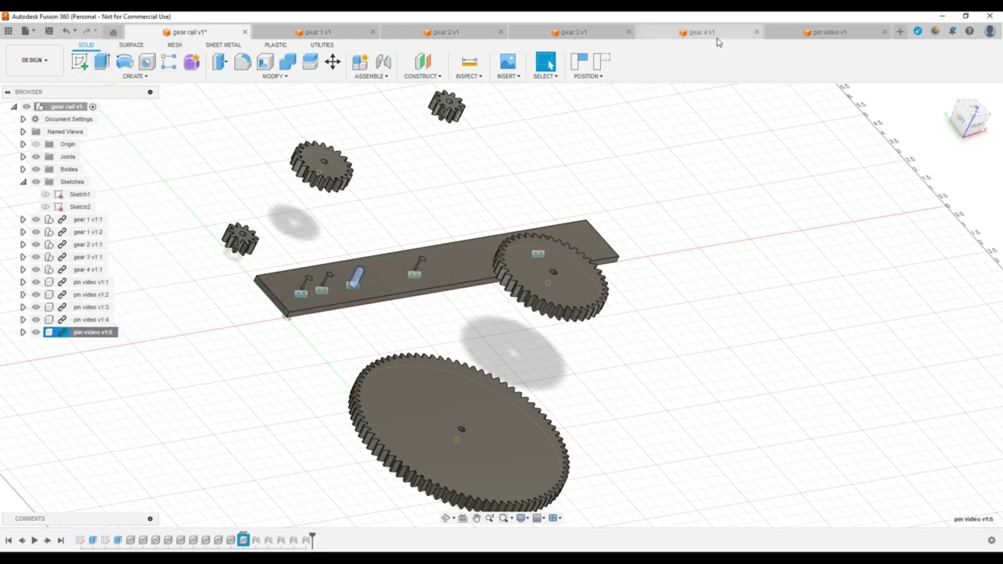
- In the pin video document, create a component from the pin's Body1
click(819, 36)
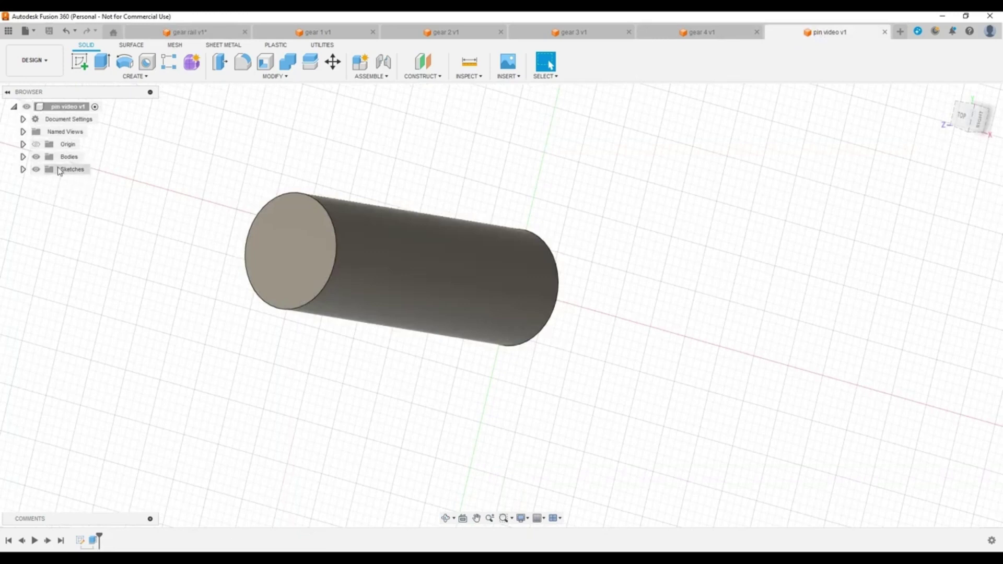
click(23, 157)
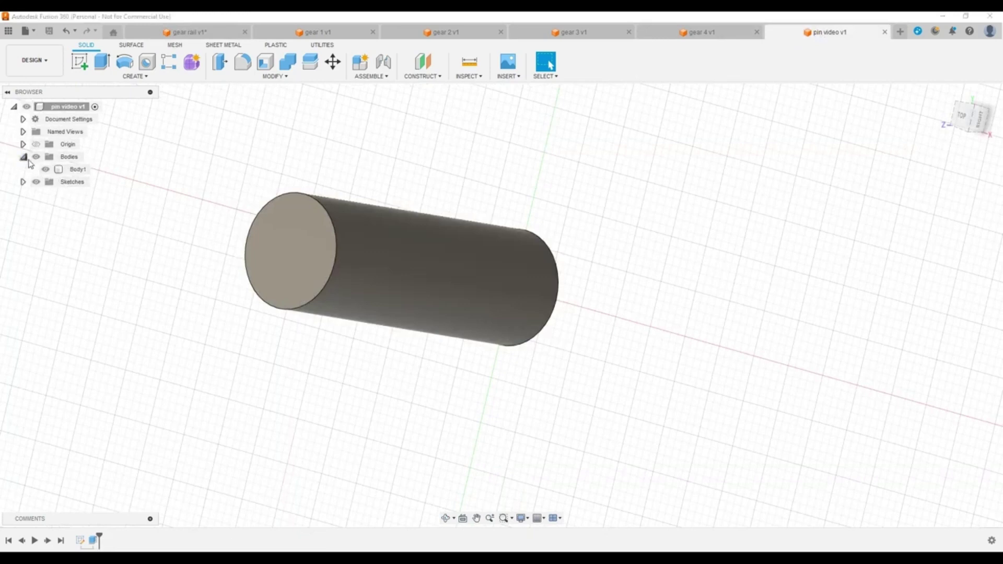
click(77, 169)
right_click(76, 169)
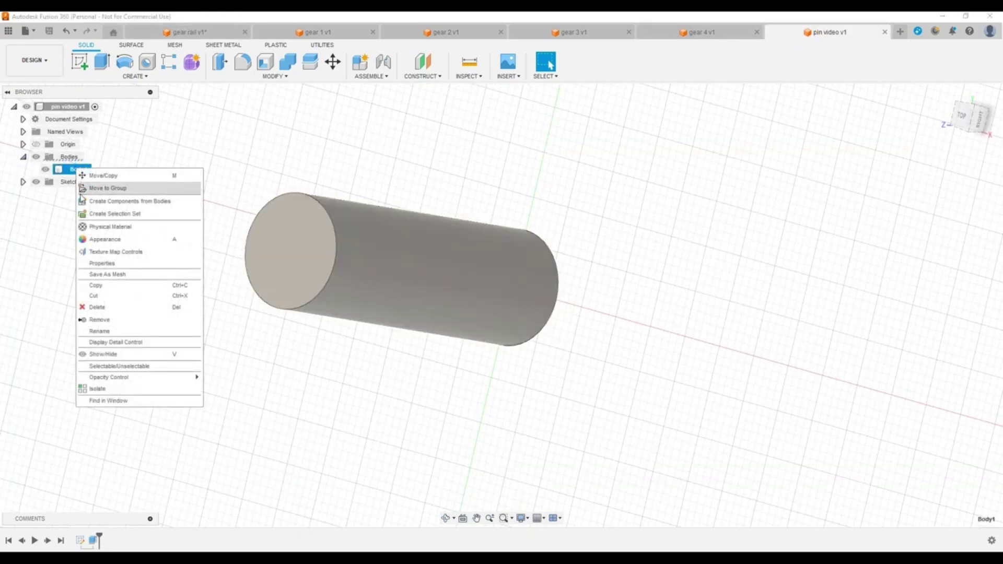
click(115, 202)
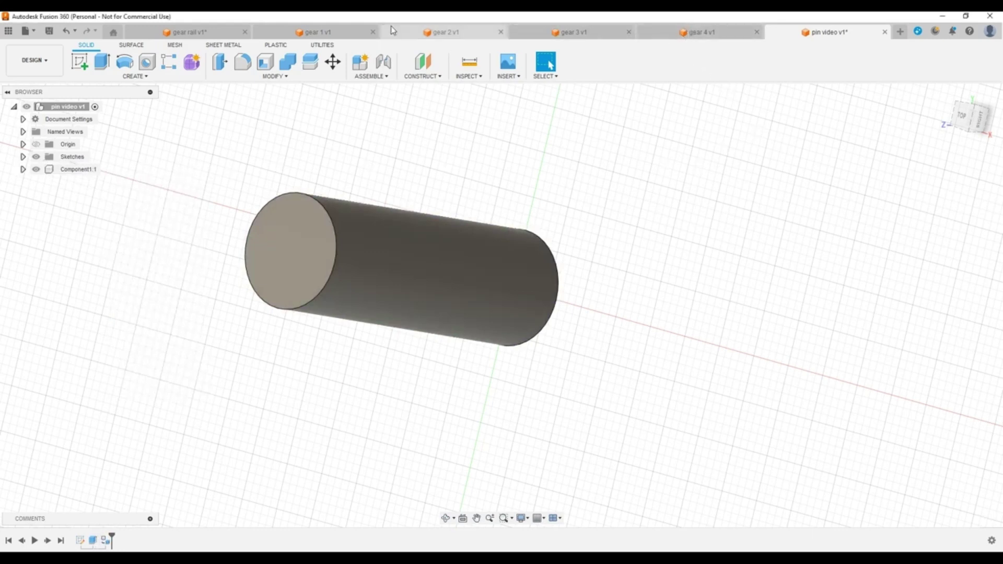
- Return to the gear rail document and create a component from the rail's Body1
click(193, 33)
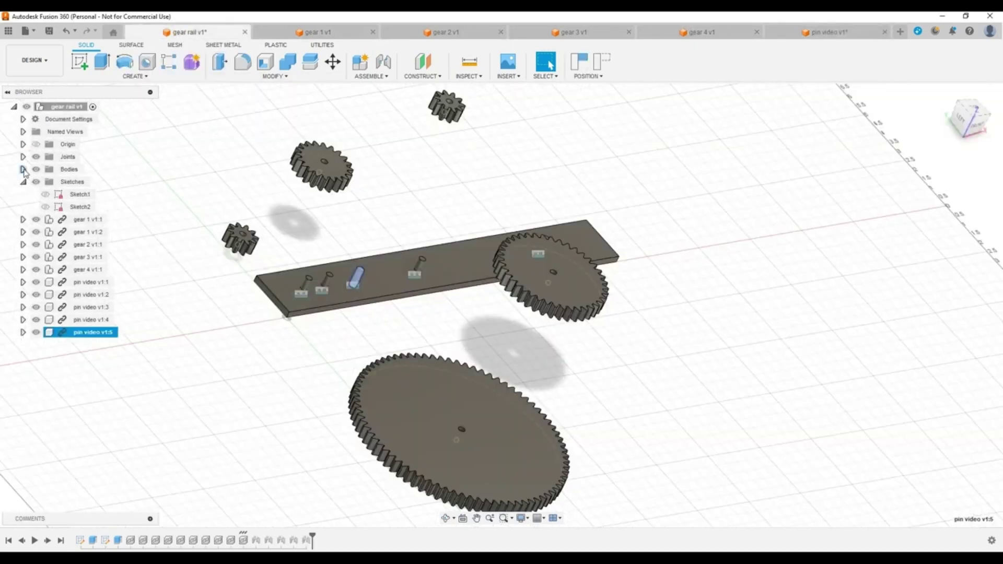
click(23, 169)
right_click(69, 184)
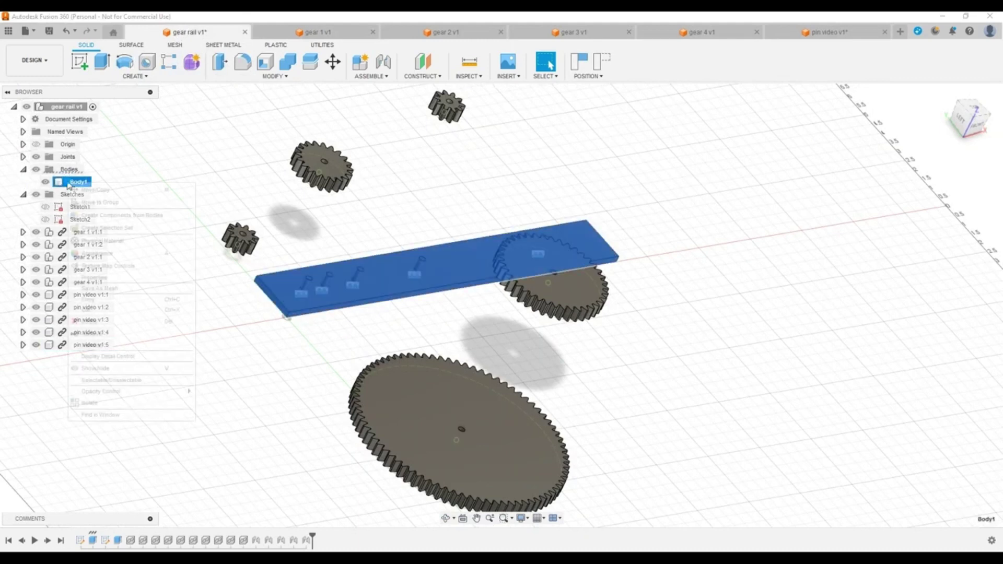
click(117, 217)
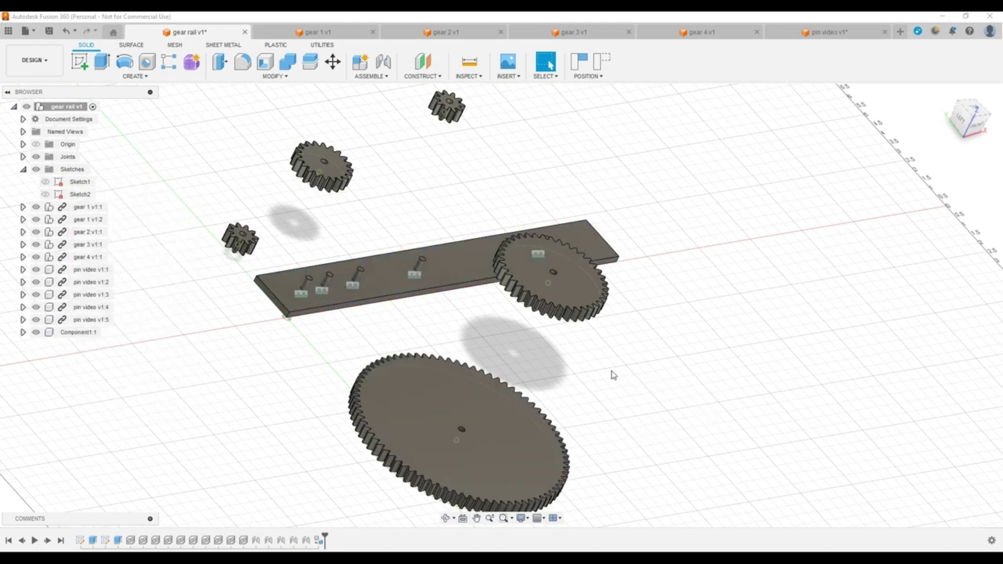
- Start a joint that snaps the top of the nearest 10-tooth gear's bore onto the top of the rail's first pin
shift+middle_drag(468, 289, 444, 287)
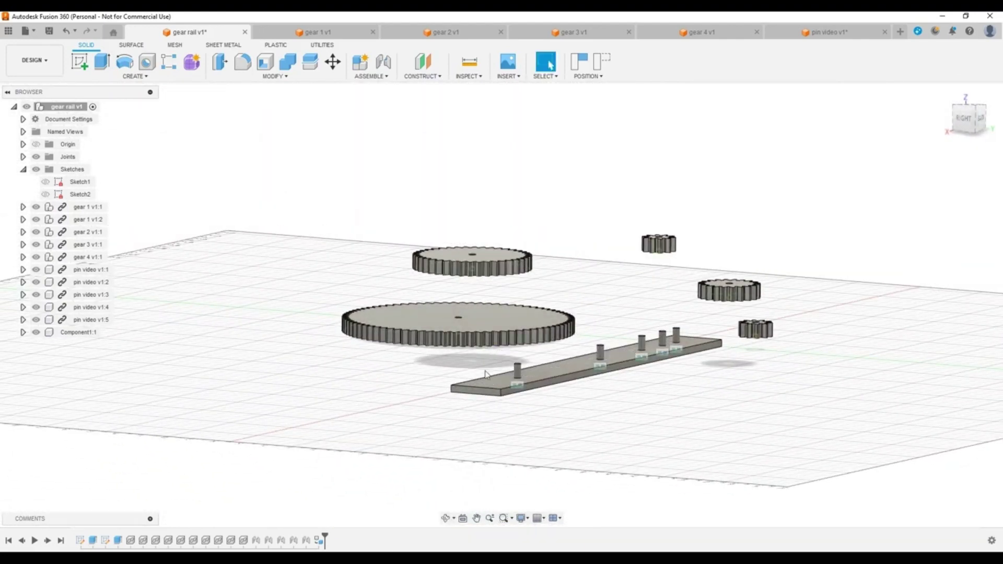
shift+middle_drag(486, 374, 666, 413)
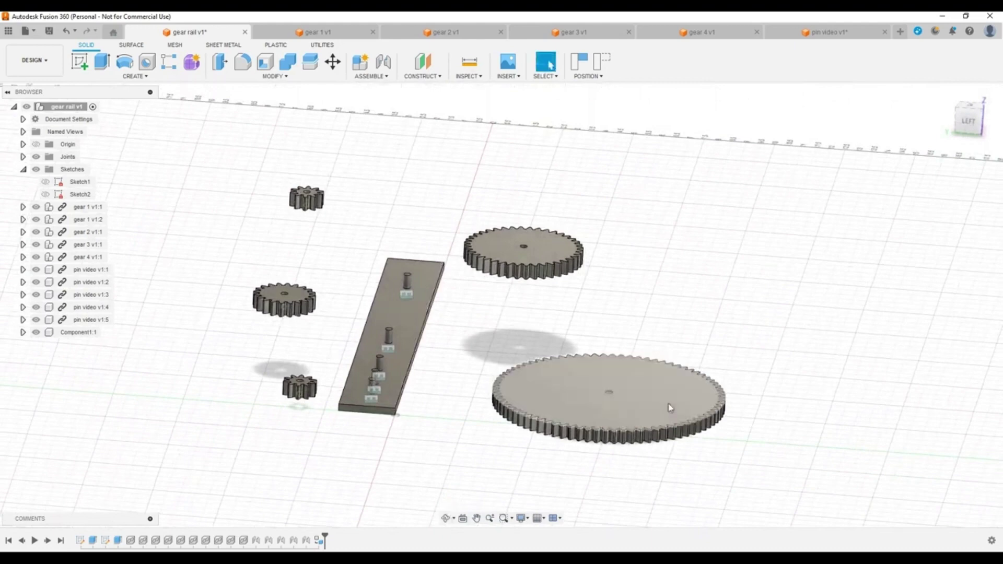
scroll(409, 378, up, 2)
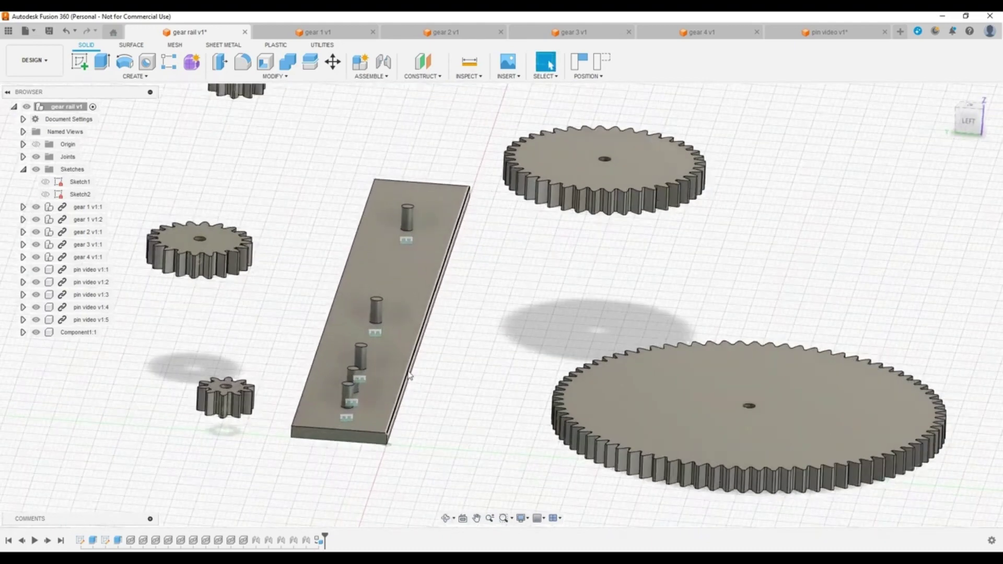
shift+middle_drag(444, 357, 439, 383)
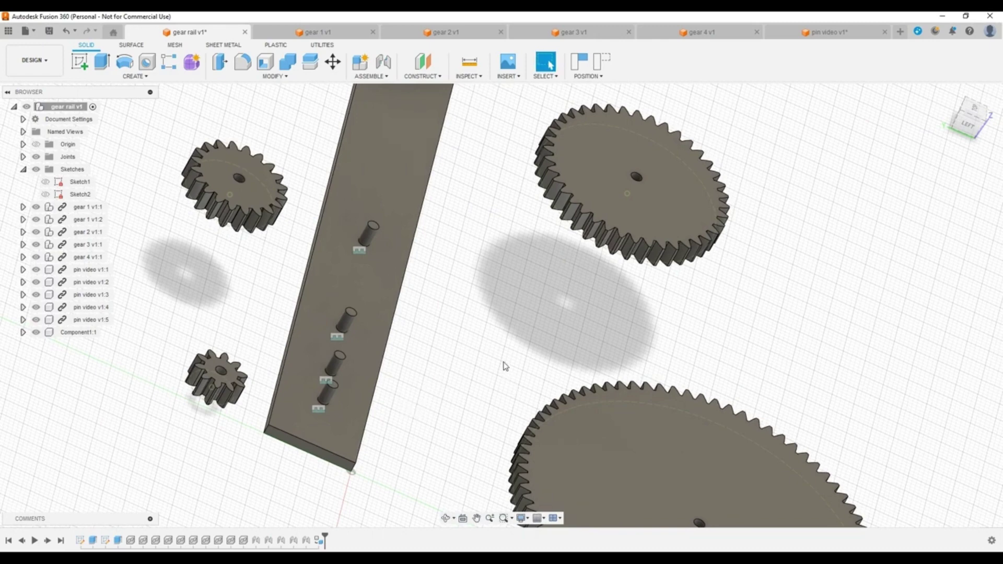
scroll(251, 387, up, 2)
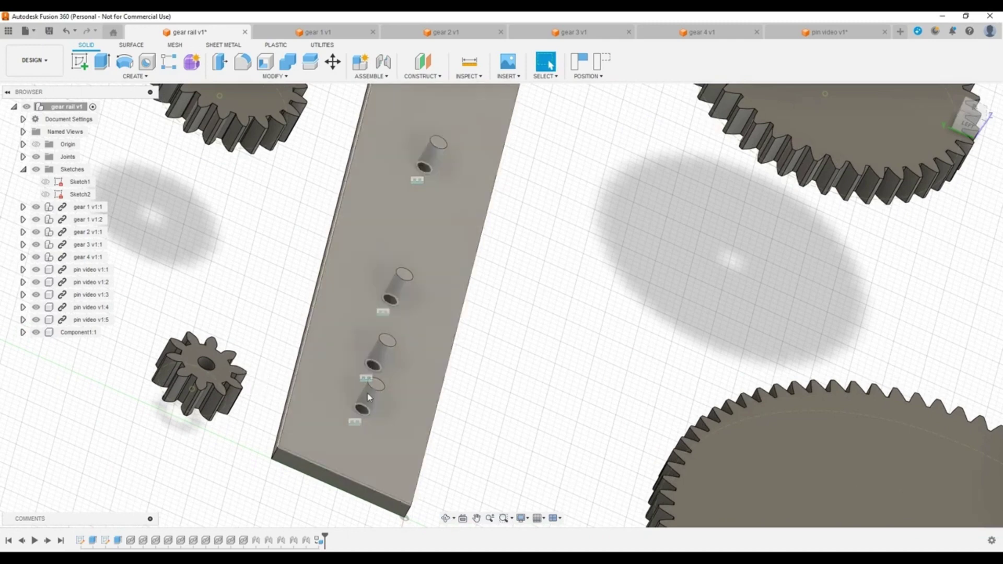
shift+middle_drag(485, 438, 430, 448)
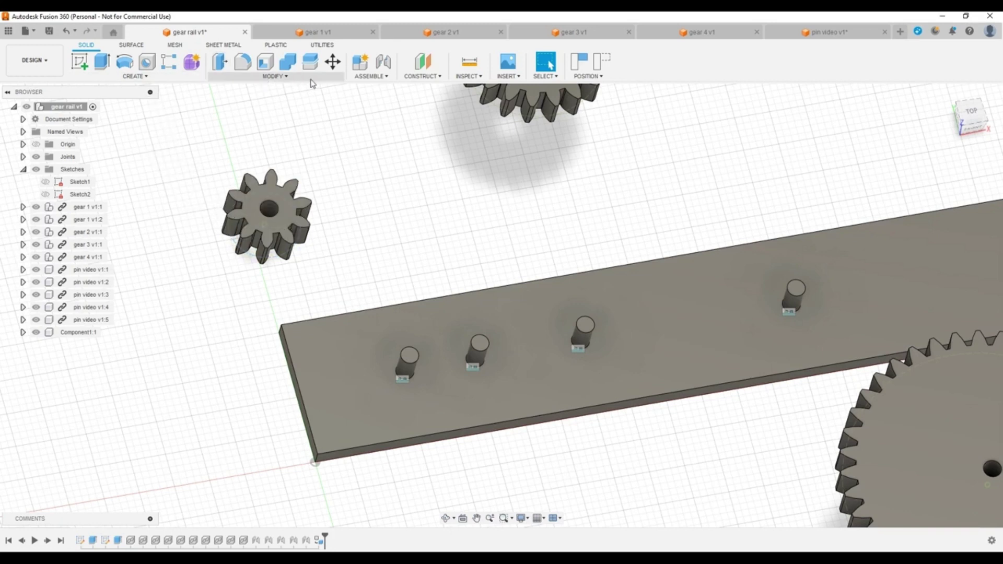
click(384, 63)
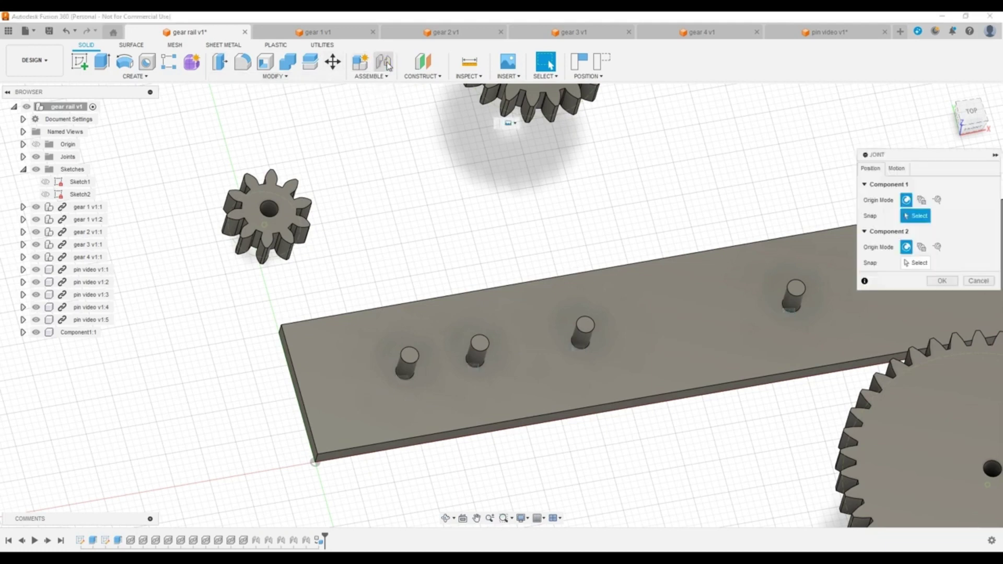
click(278, 213)
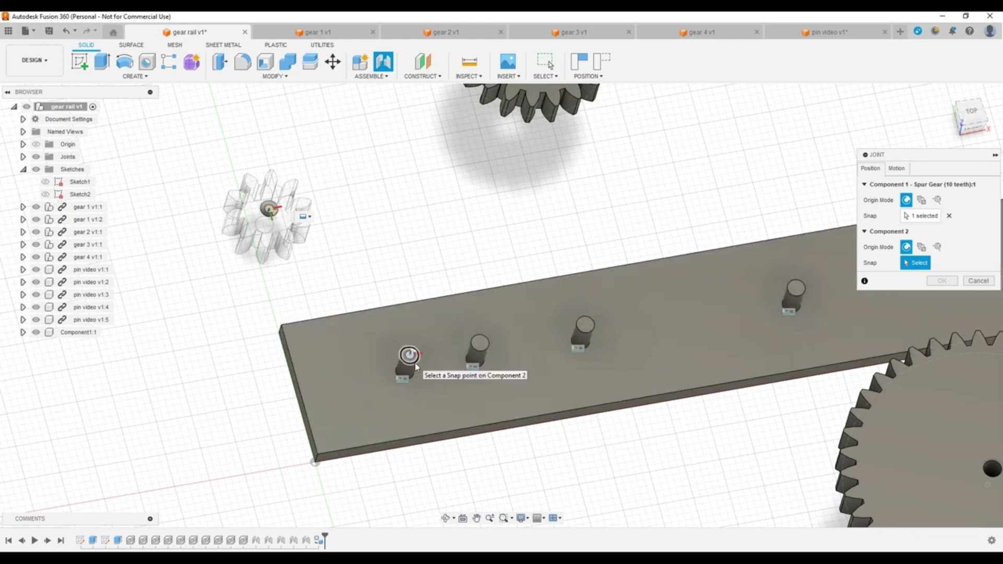
click(415, 363)
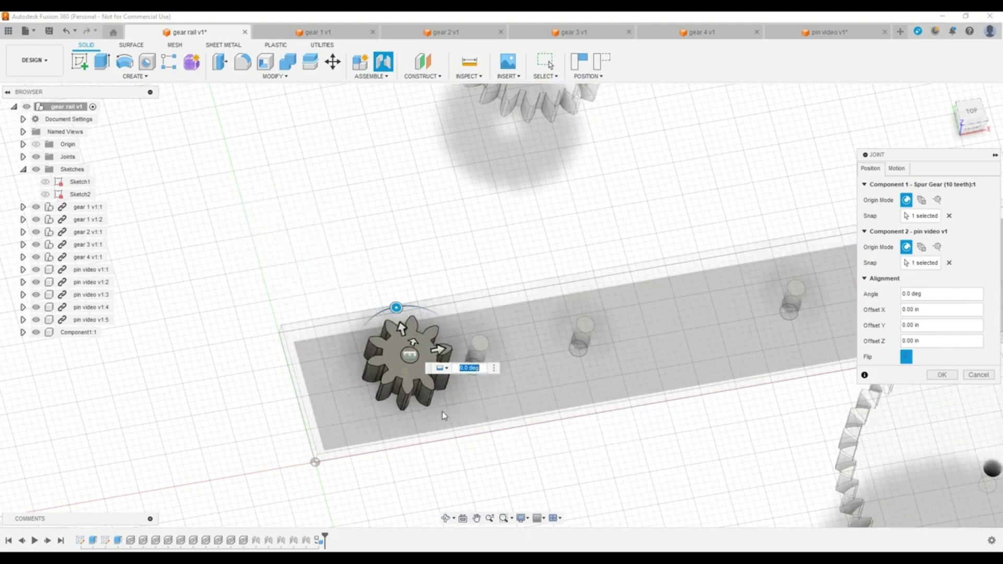
mouse_move(443, 416)
shift+middle_down()
mouse_move(420, 338)
mouse_move(408, 346)
mouse_move(411, 326)
mouse_move(427, 424)
shift+middle_up()
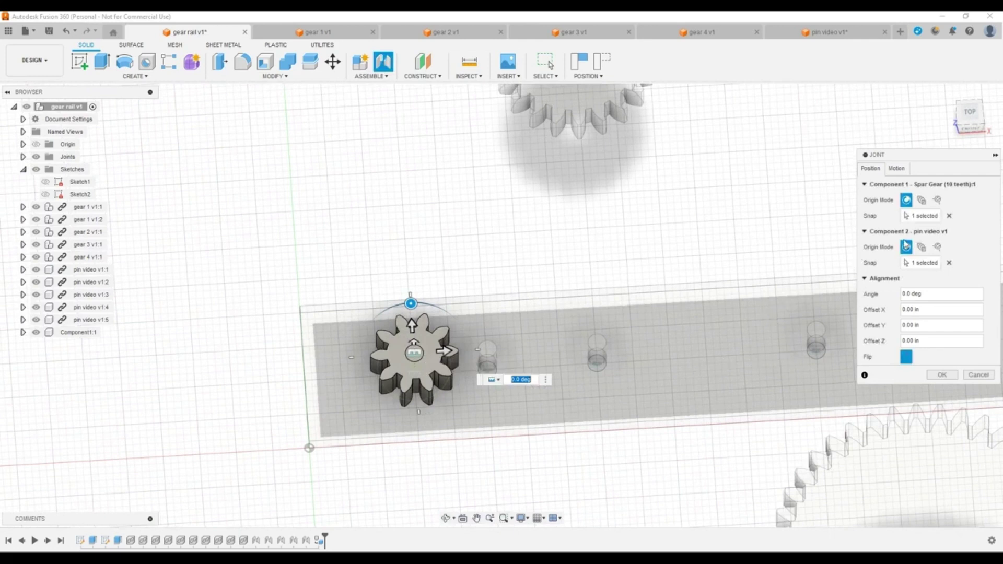
- Set the gear joint's motion type to Revolute about the Z axis and create the joint
click(896, 168)
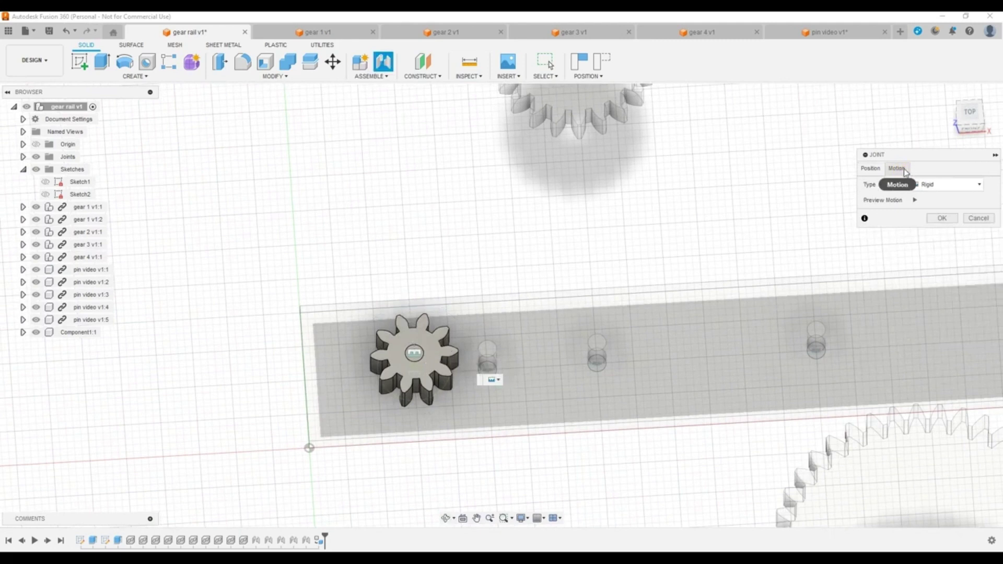
click(962, 192)
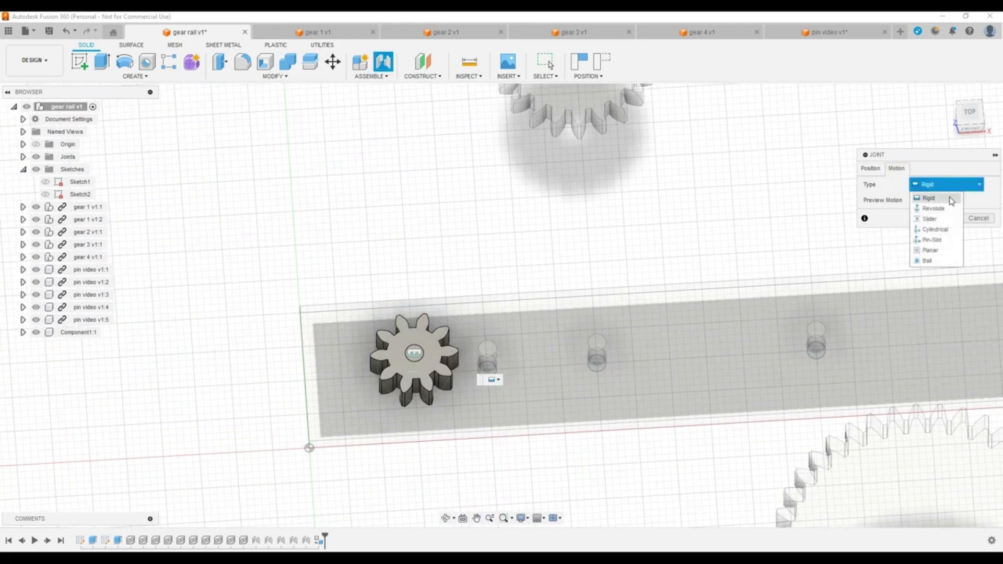
click(932, 208)
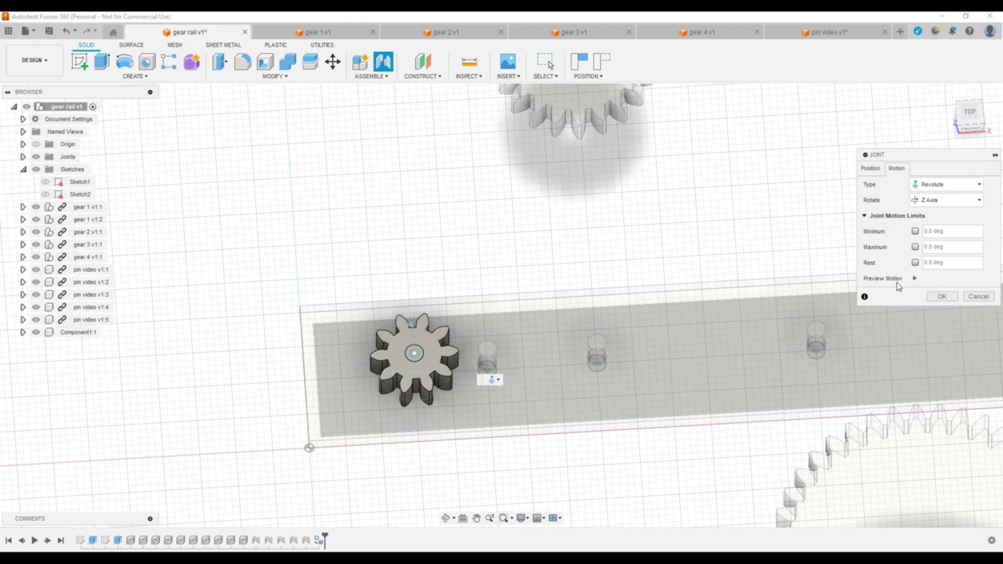
click(943, 296)
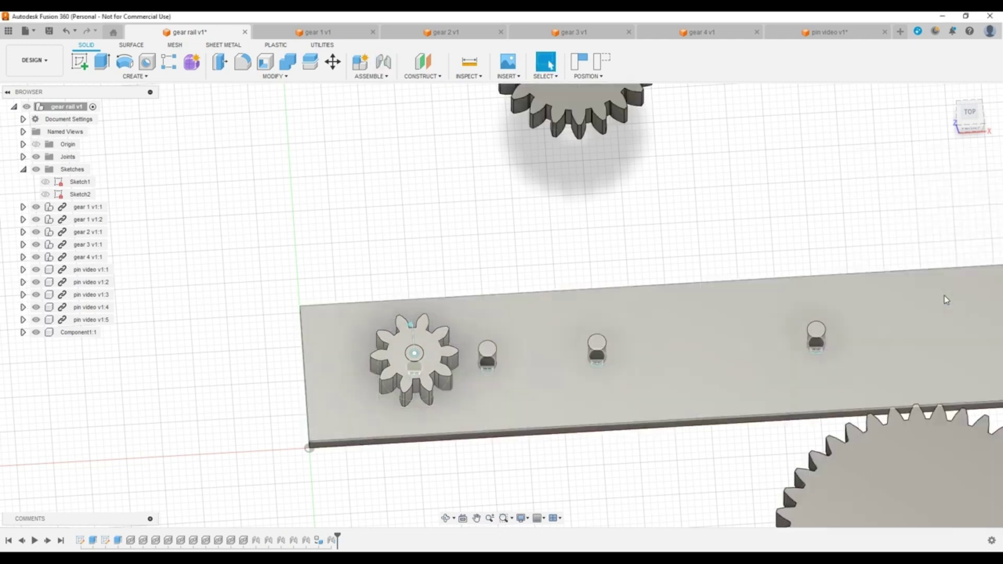
- Move the loose second 10-tooth gear next to the rail's second pin
scroll(467, 286, down, 5)
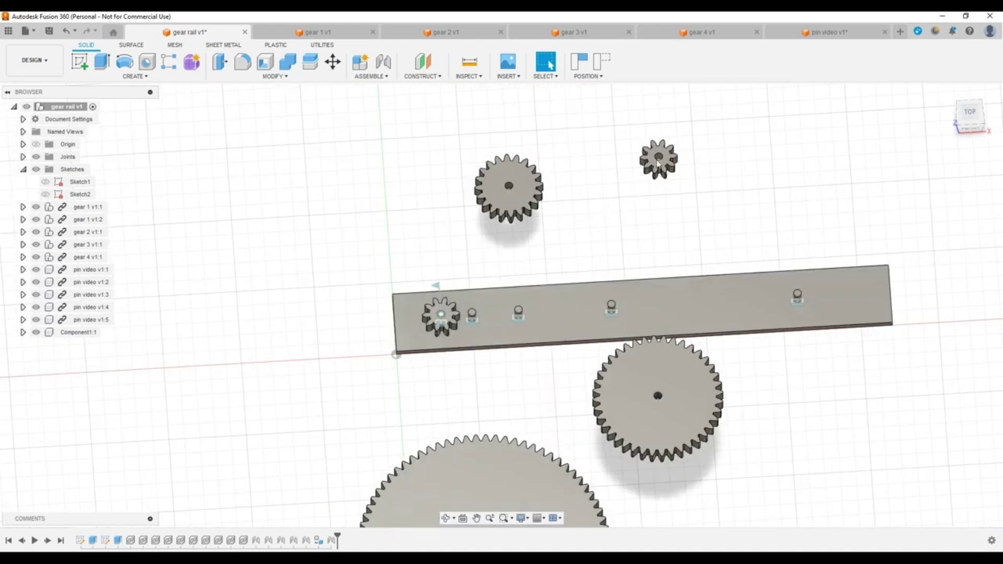
click(648, 177)
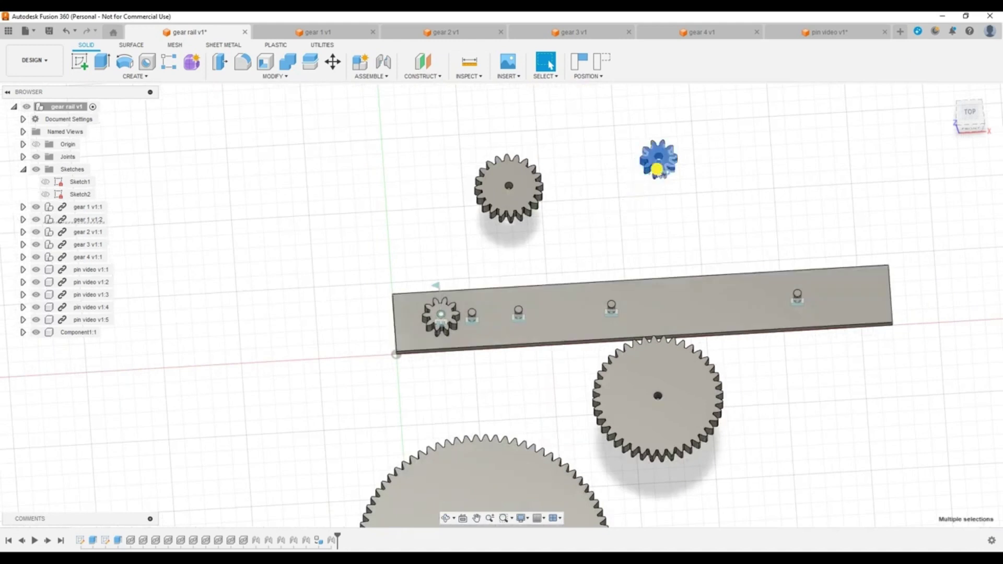
drag(656, 169, 476, 293)
scroll(474, 317, up, 4)
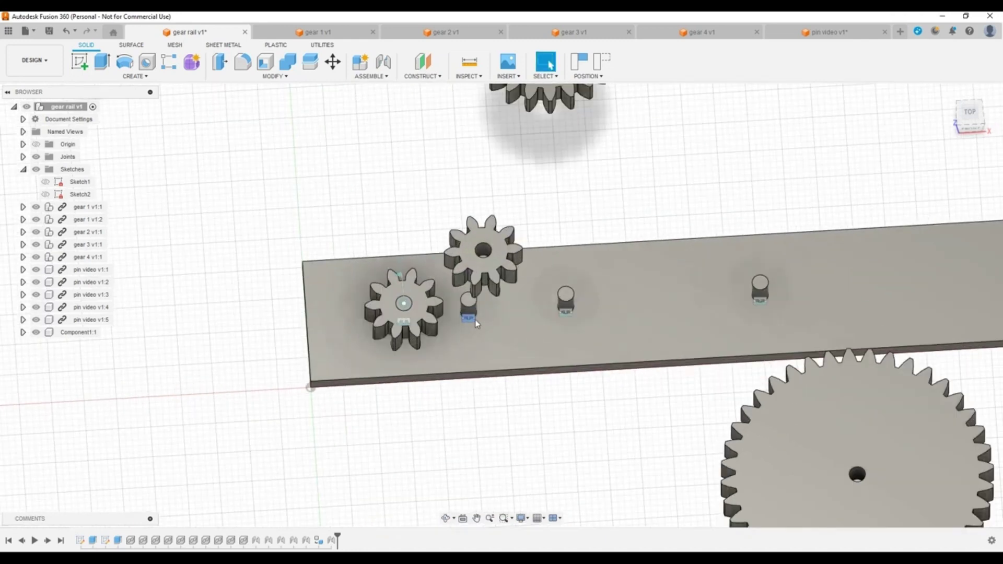
- Create a revolute joint that snaps the second 10-tooth gear's bore onto the top of the rail's second pin
scroll(475, 314, up, 3)
shift+middle_drag(475, 312, 481, 285)
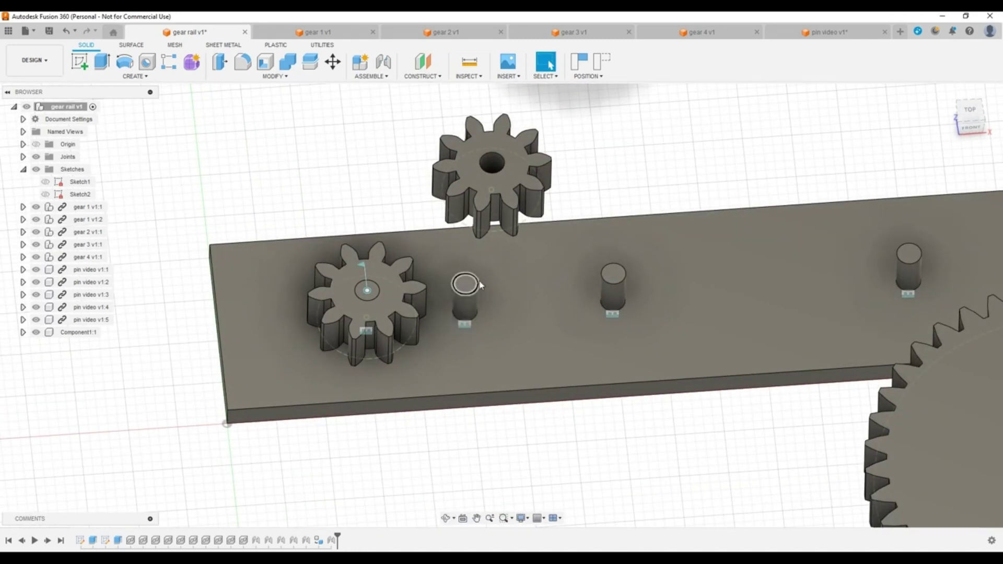
click(382, 61)
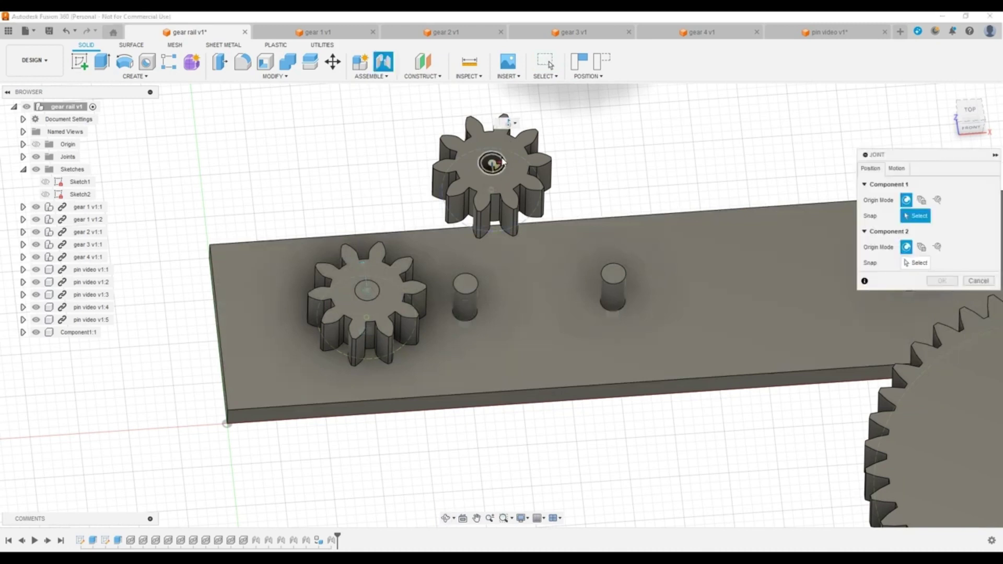
click(492, 162)
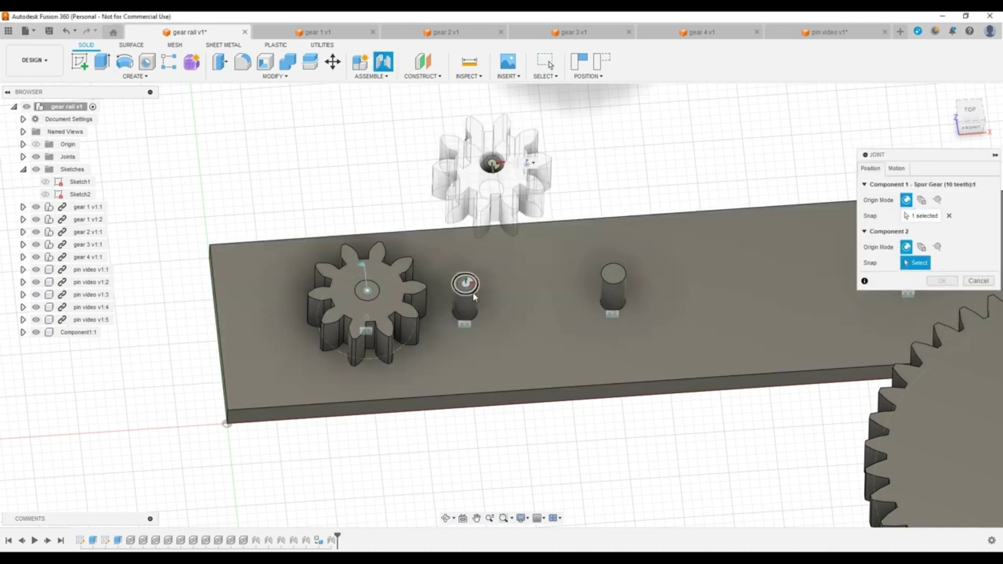
click(473, 294)
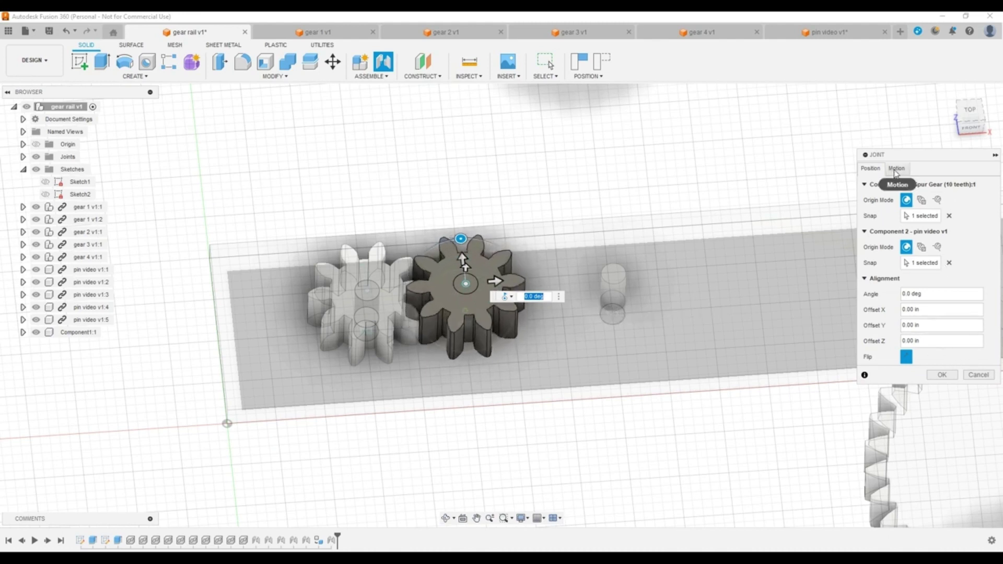
click(942, 375)
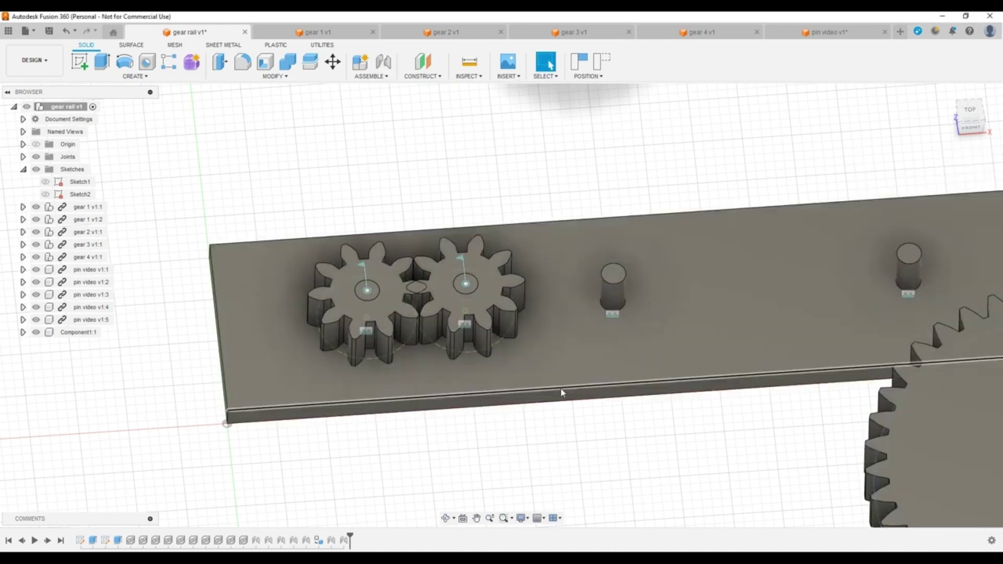
- Set the rotation of the second gear's revolute joint to 18 degrees to mesh its teeth with the first gear
mouse_move(543, 396)
shift+middle_down()
mouse_move(553, 343)
mouse_move(538, 419)
mouse_move(540, 409)
shift+middle_up()
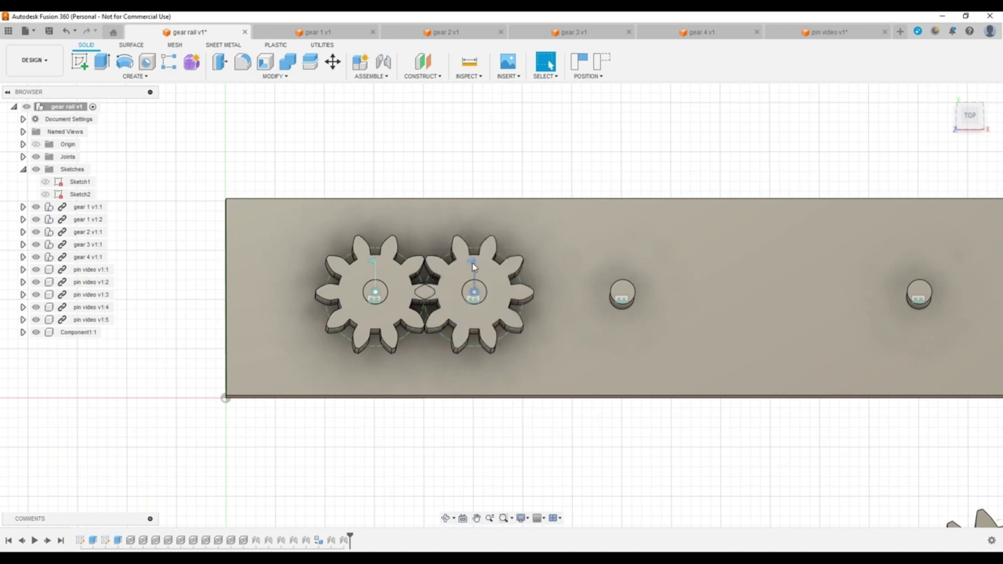
drag(472, 260, 476, 262)
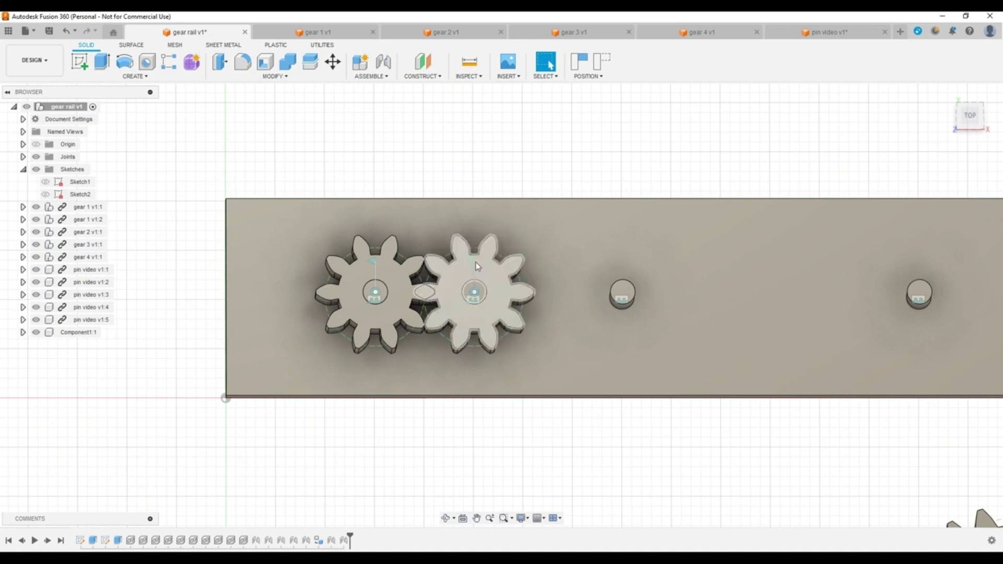
click(473, 260)
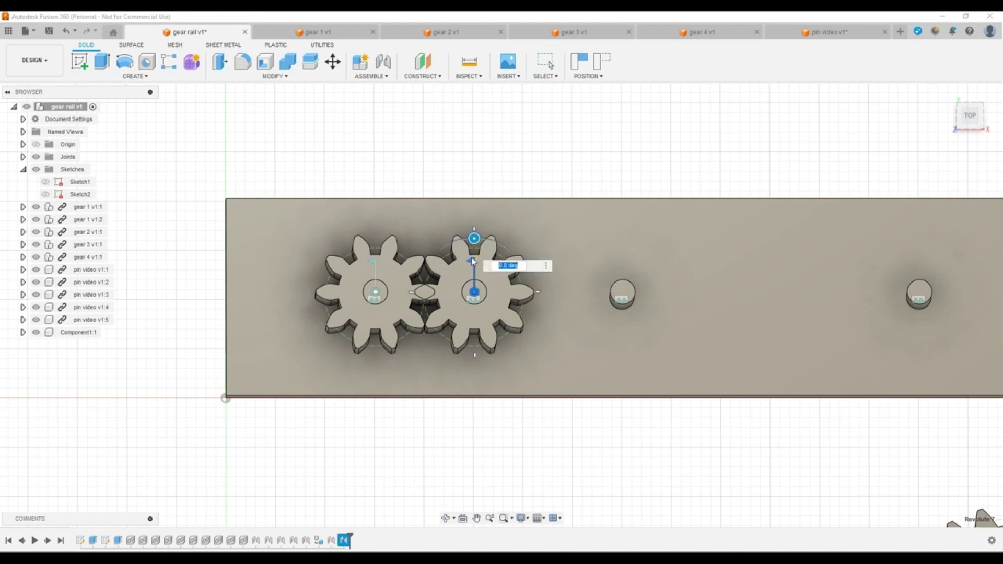
drag(474, 238, 492, 243)
scroll(411, 292, up, 10)
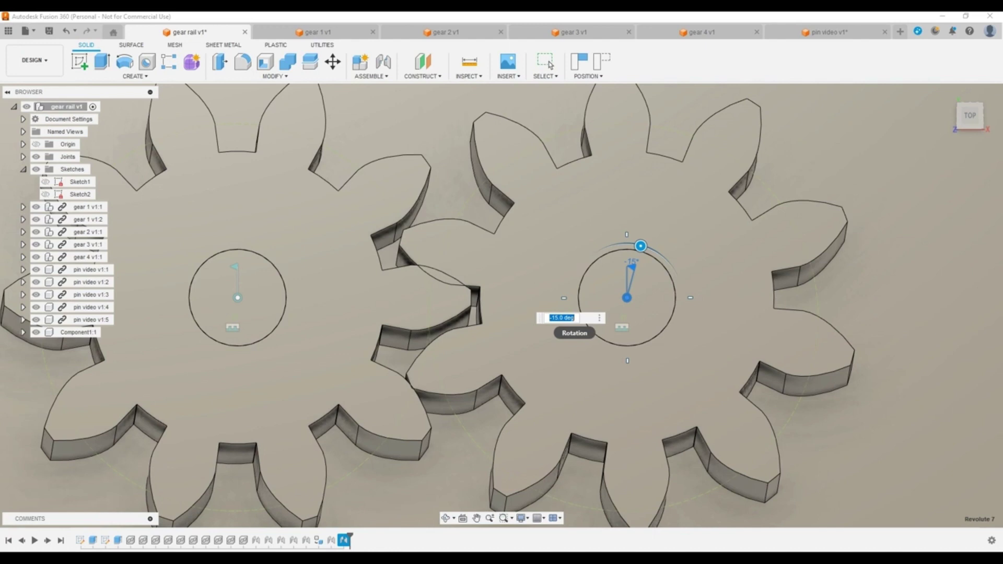
text(1)
key(Return)
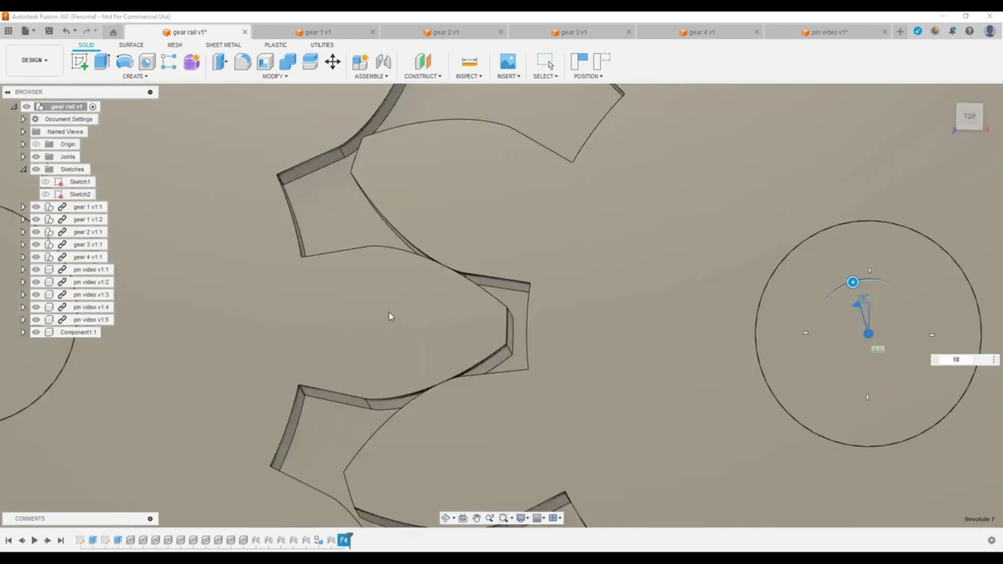
shift+middle_drag(389, 321, 388, 311)
scroll(468, 353, down, 10)
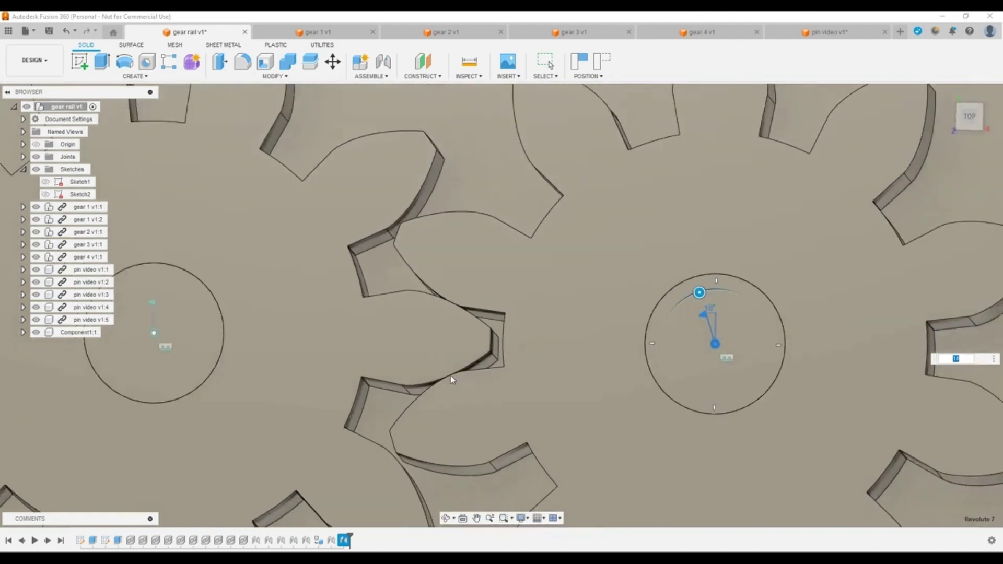
scroll(413, 378, down, 3)
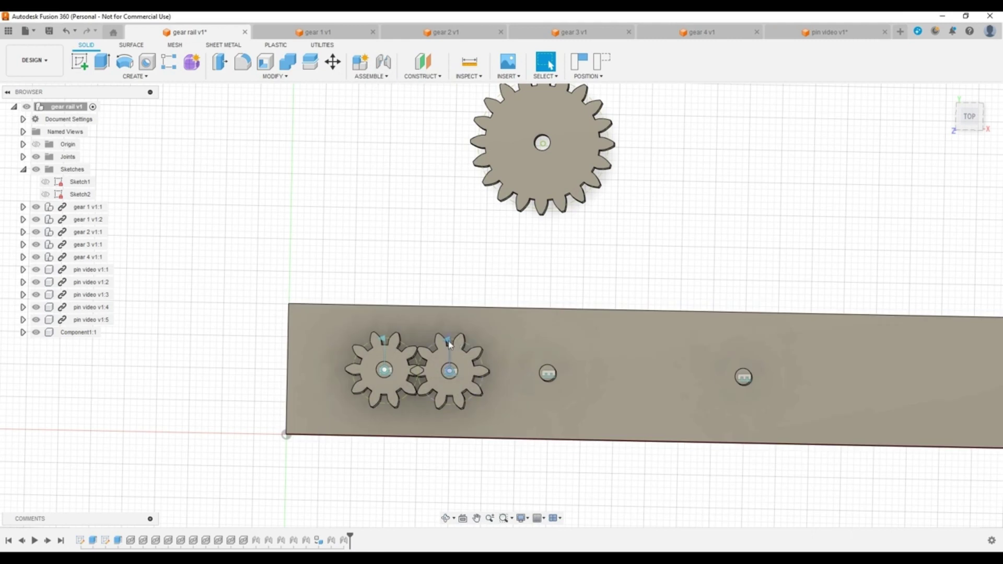
click(448, 341)
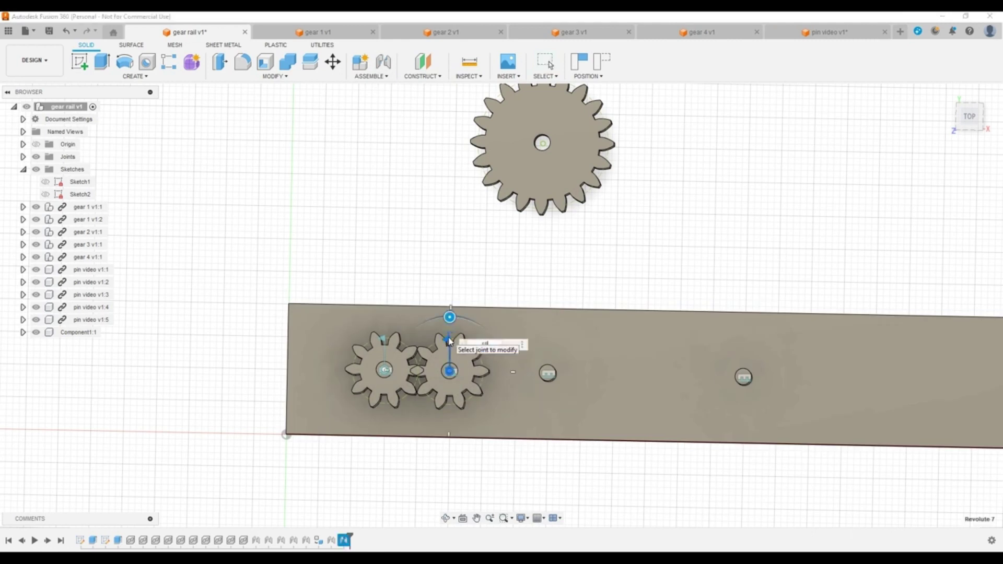
key(Escape)
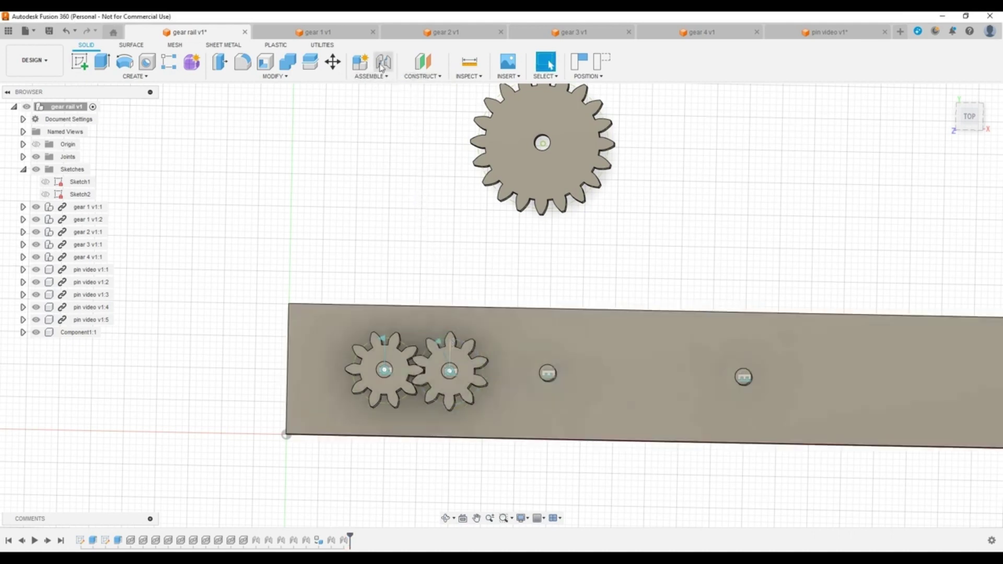
- Create a revolute joint about the Z axis that snaps the 20-tooth gear's bore onto the top of the third pin
click(383, 61)
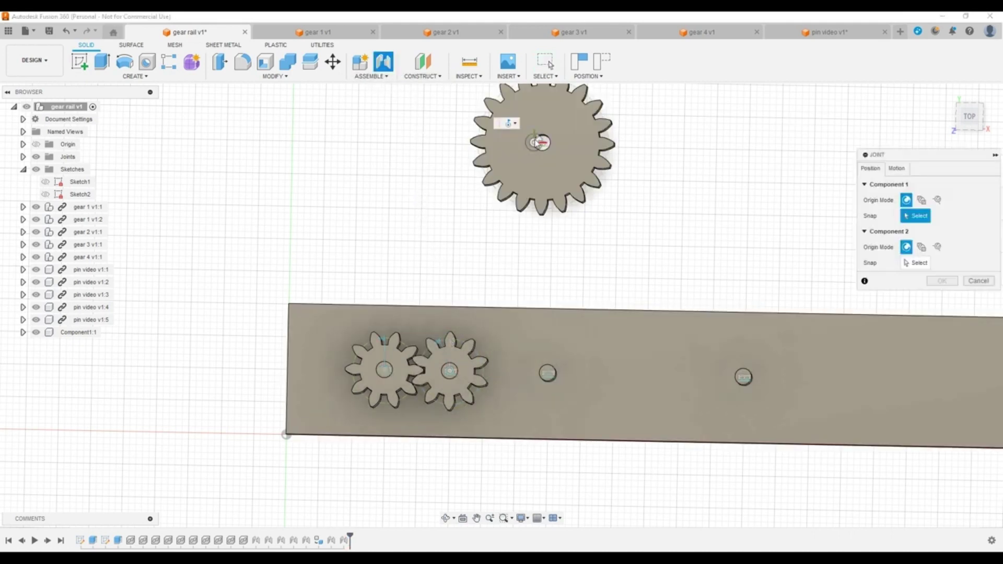
click(541, 142)
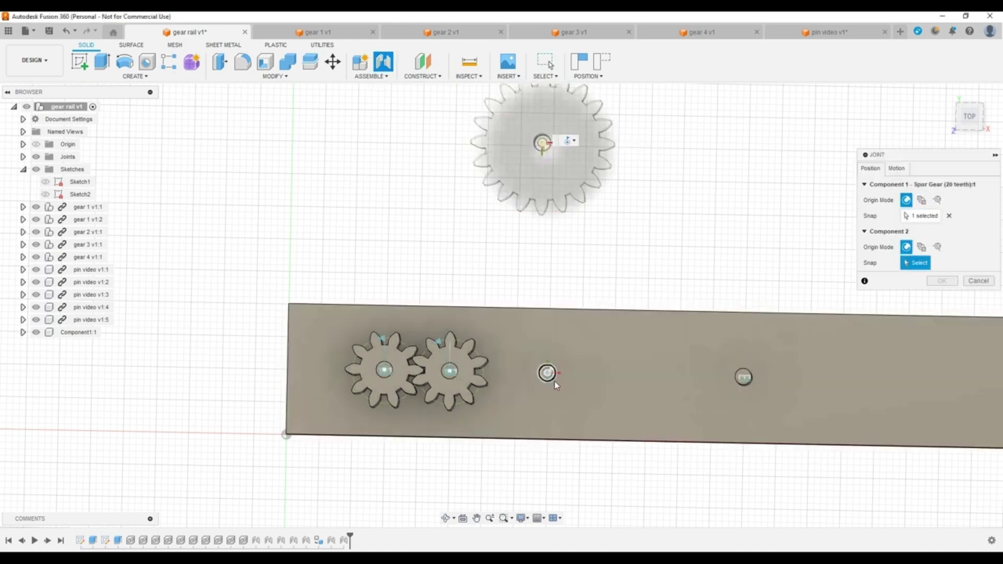
click(552, 380)
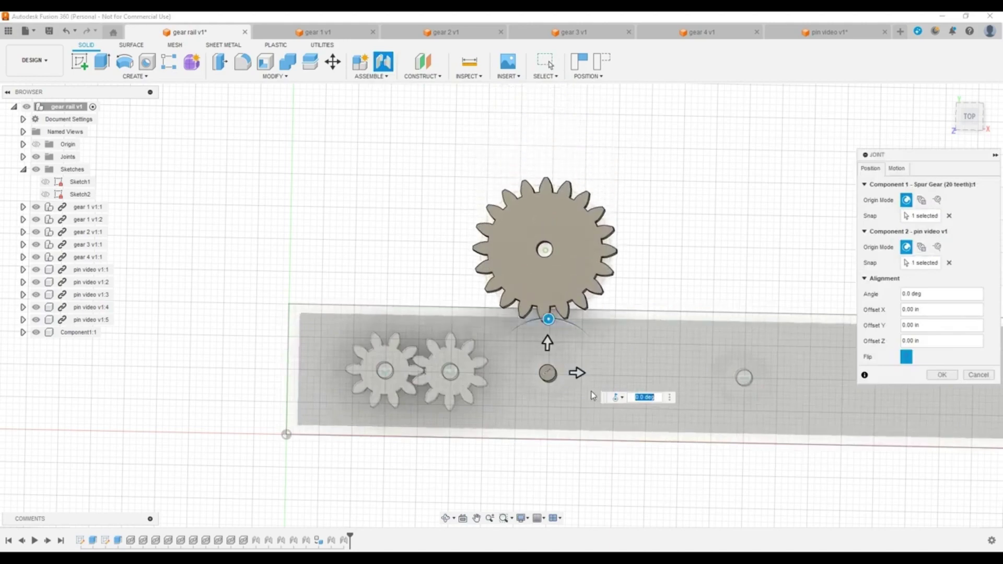
mouse_move(590, 391)
shift+middle_down()
mouse_move(591, 318)
mouse_move(580, 351)
mouse_move(589, 389)
shift+middle_up()
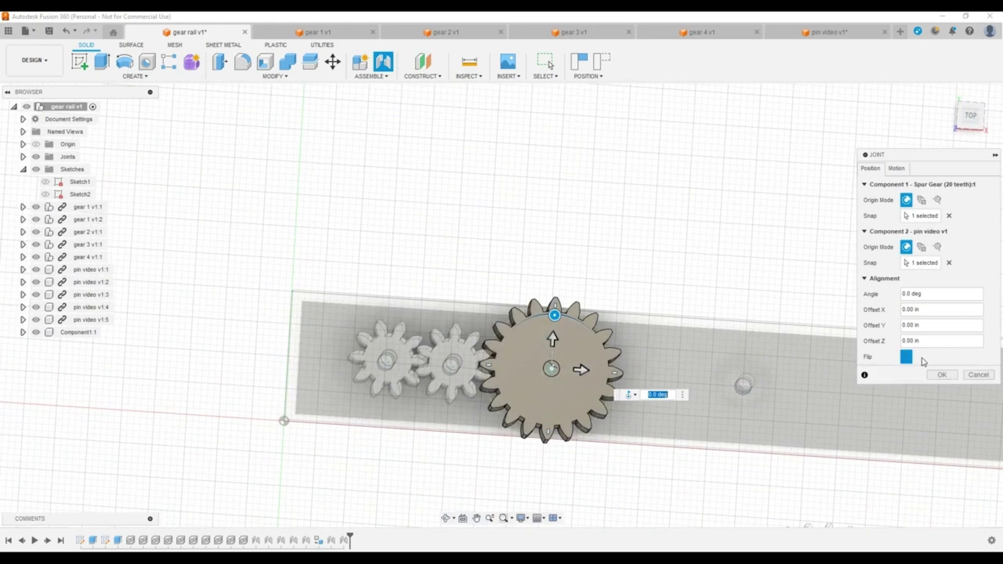
click(896, 168)
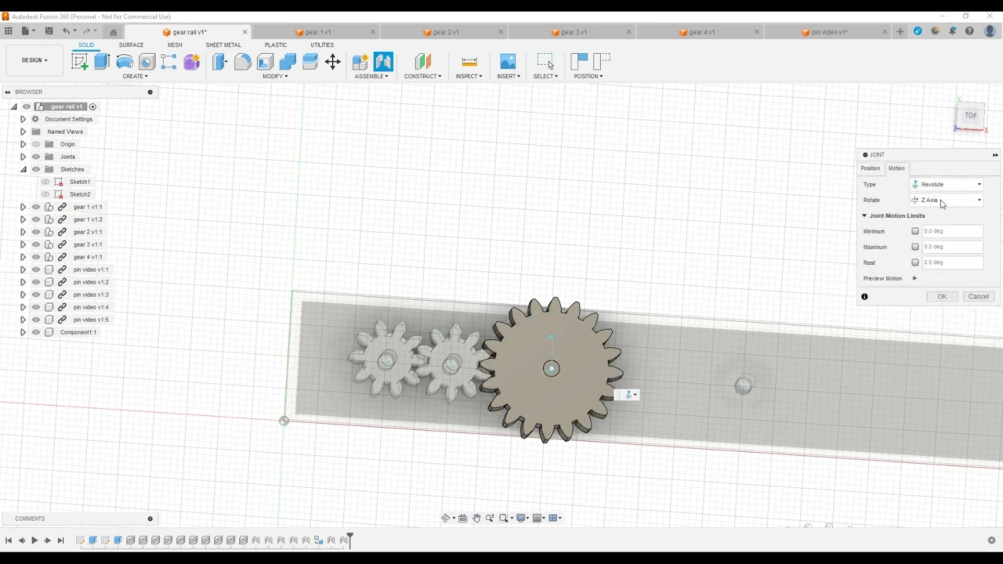
click(941, 296)
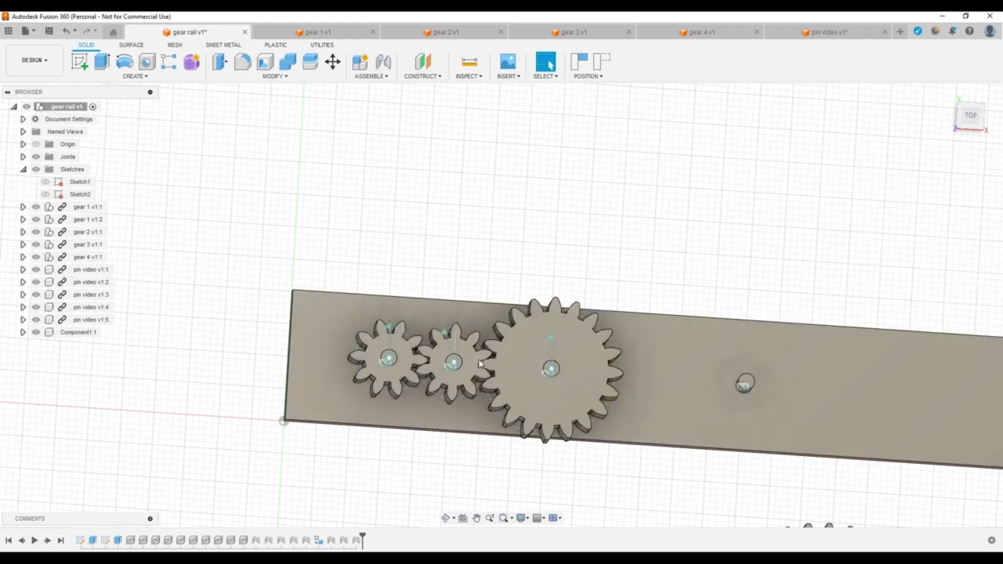
- Examine how the teeth of the 20-tooth gear engage with the second 10-tooth gear
scroll(488, 363, up, 4)
scroll(487, 363, up, 3)
mouse_move(511, 372)
shift+middle_down()
mouse_move(503, 380)
mouse_move(509, 375)
shift+middle_up()
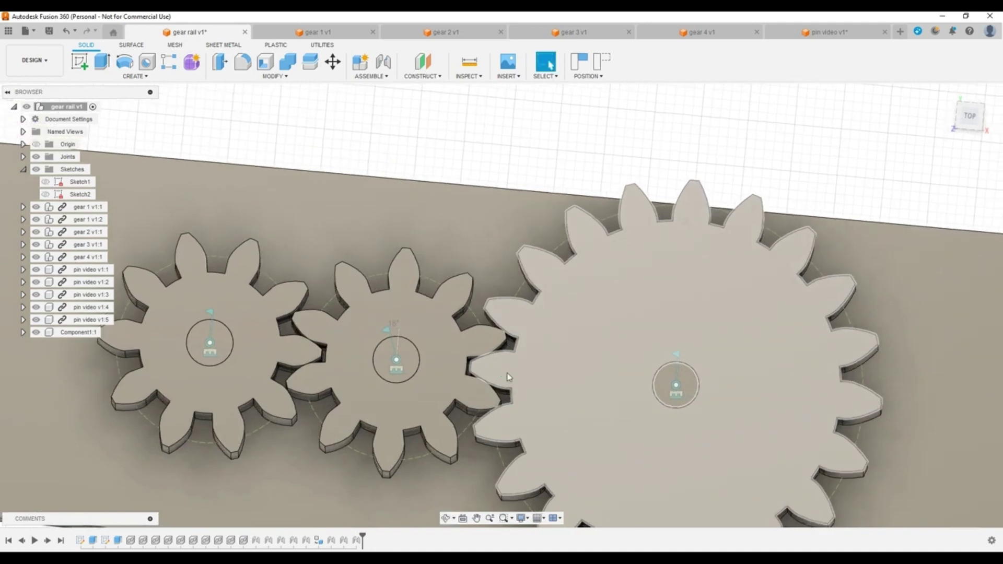
scroll(490, 369, up, 6)
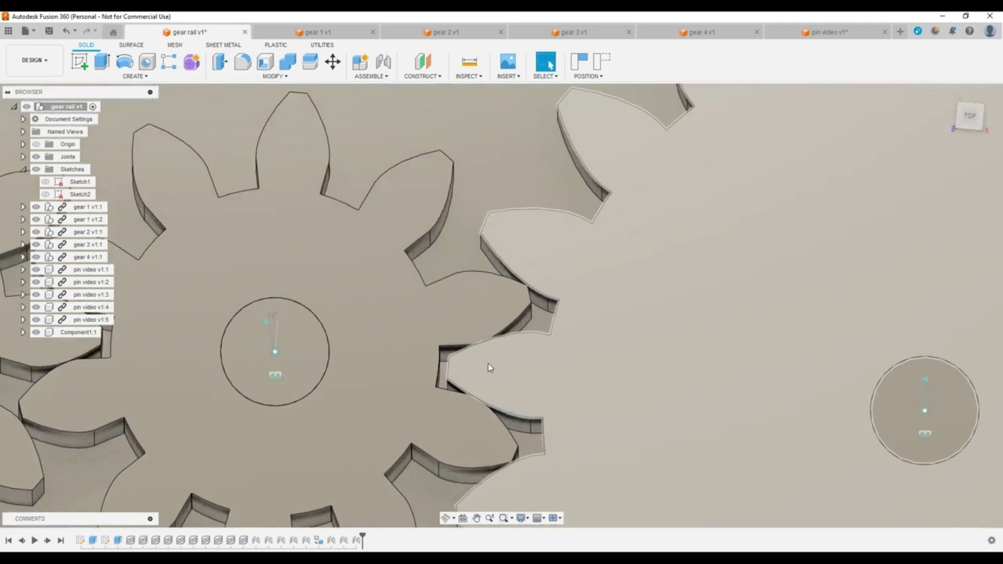
mouse_move(488, 362)
shift+middle_down()
mouse_move(494, 376)
mouse_move(490, 367)
shift+middle_up()
scroll(490, 368, down, 10)
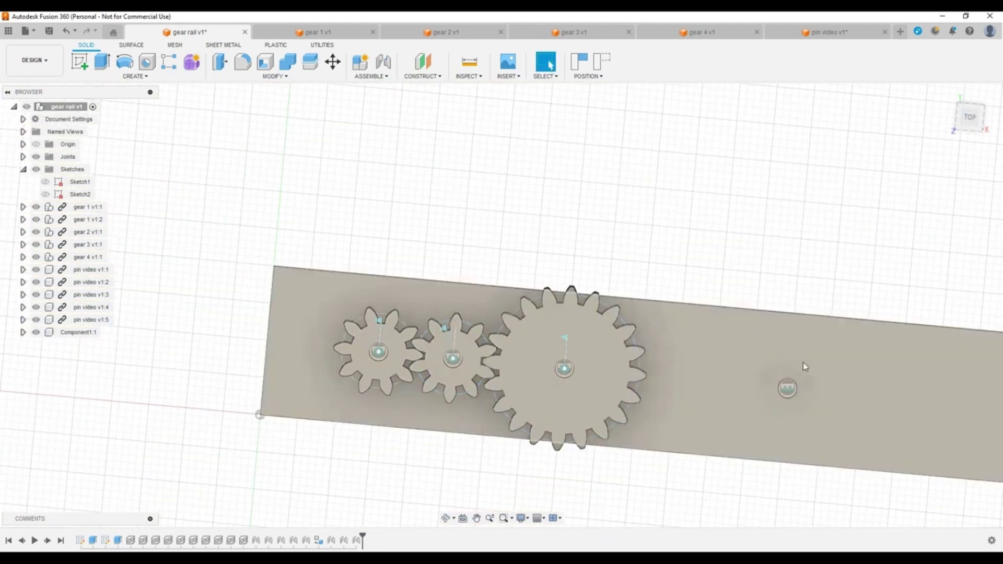
shift+middle_drag(804, 367, 795, 371)
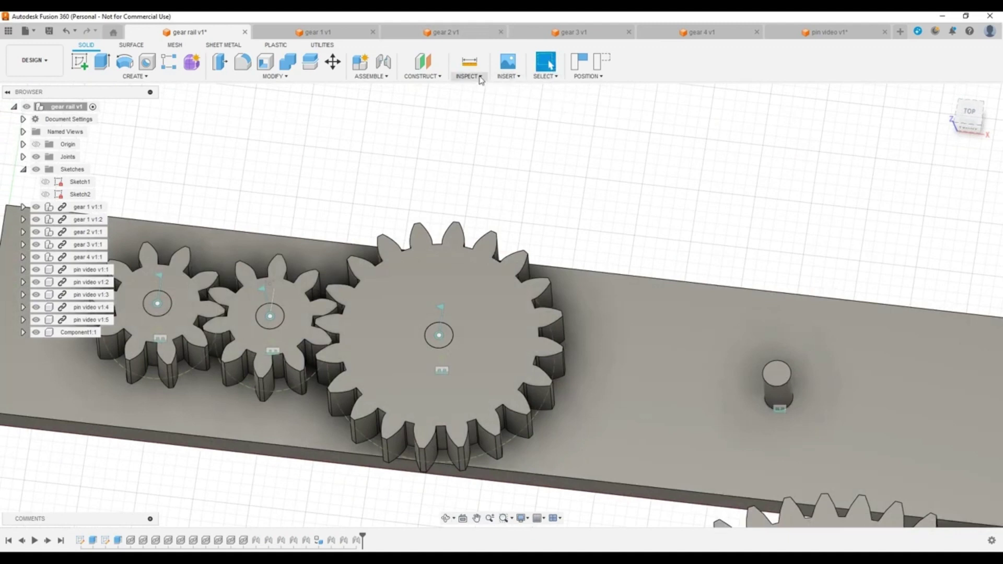
click(387, 68)
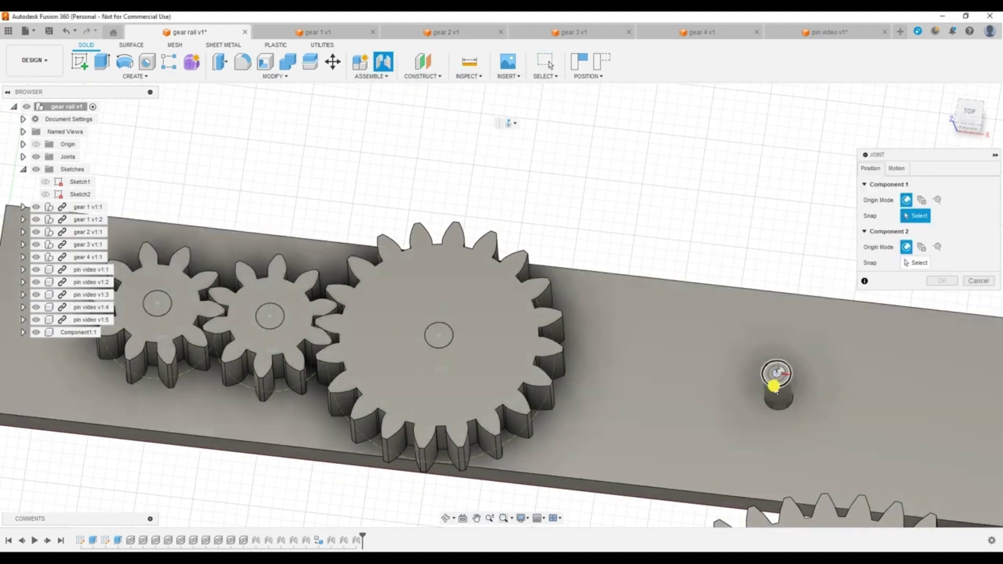
click(774, 389)
scroll(759, 355, down, 3)
scroll(751, 357, down, 5)
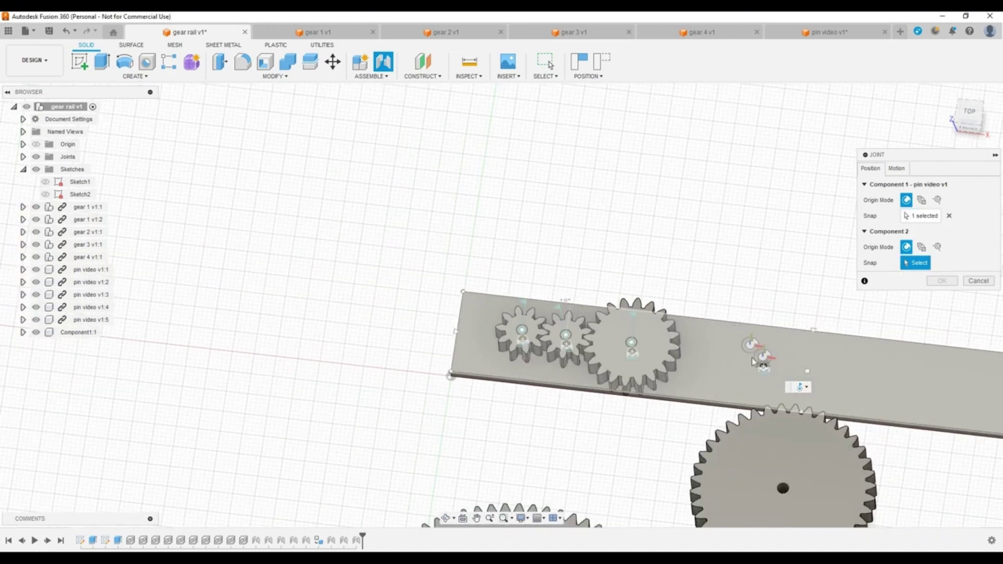
scroll(762, 409, up, 10)
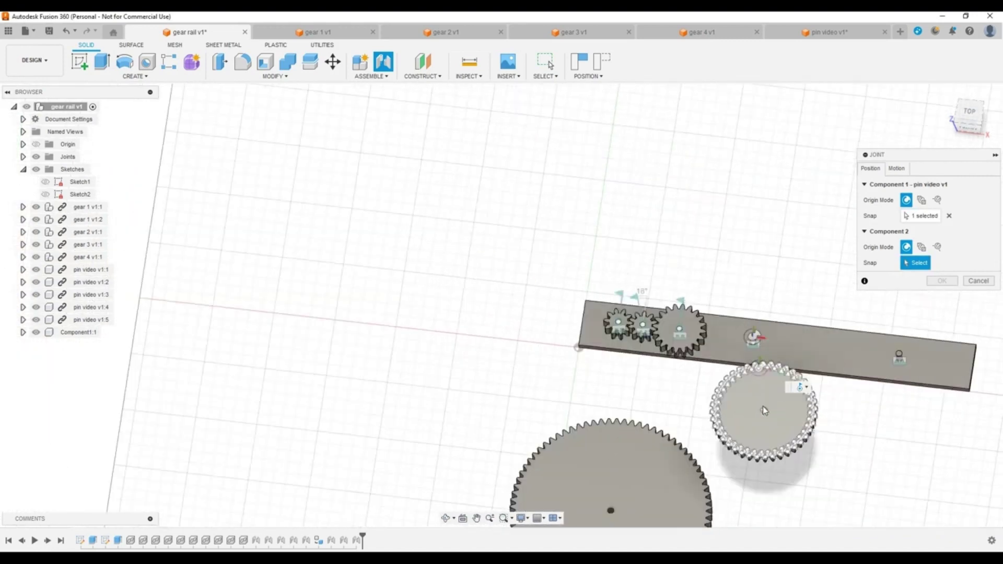
scroll(775, 419, up, 5)
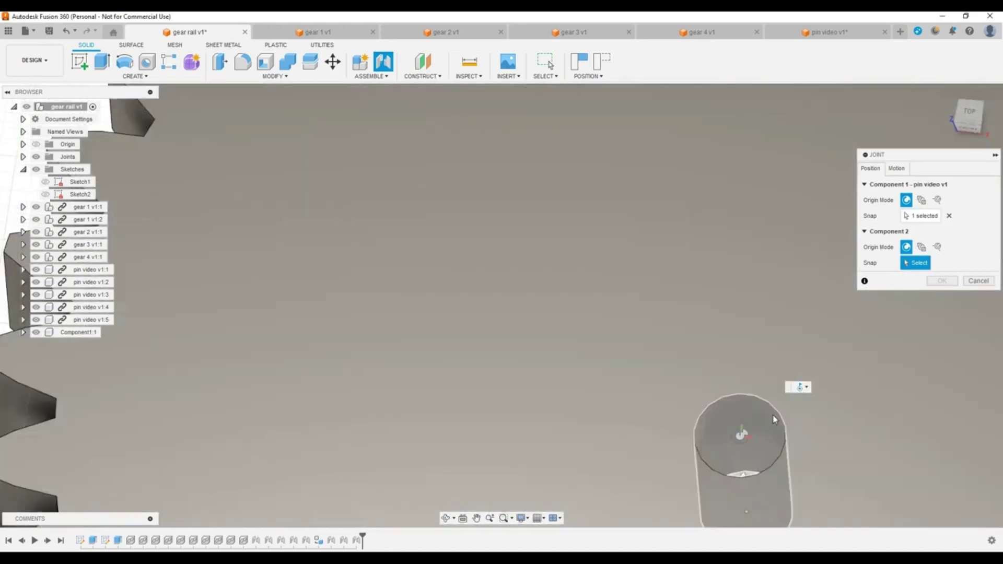
click(733, 483)
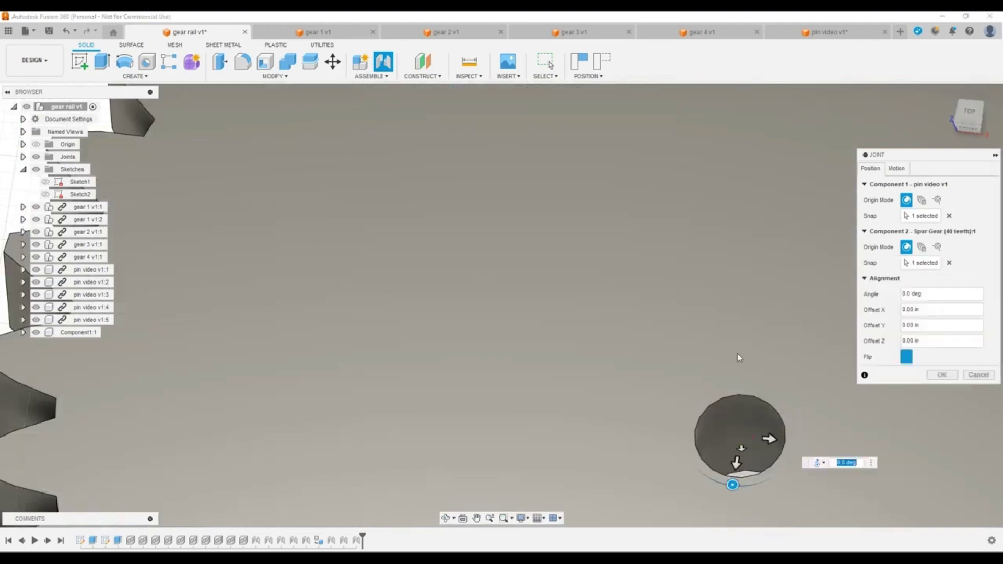
scroll(714, 316, down, 5)
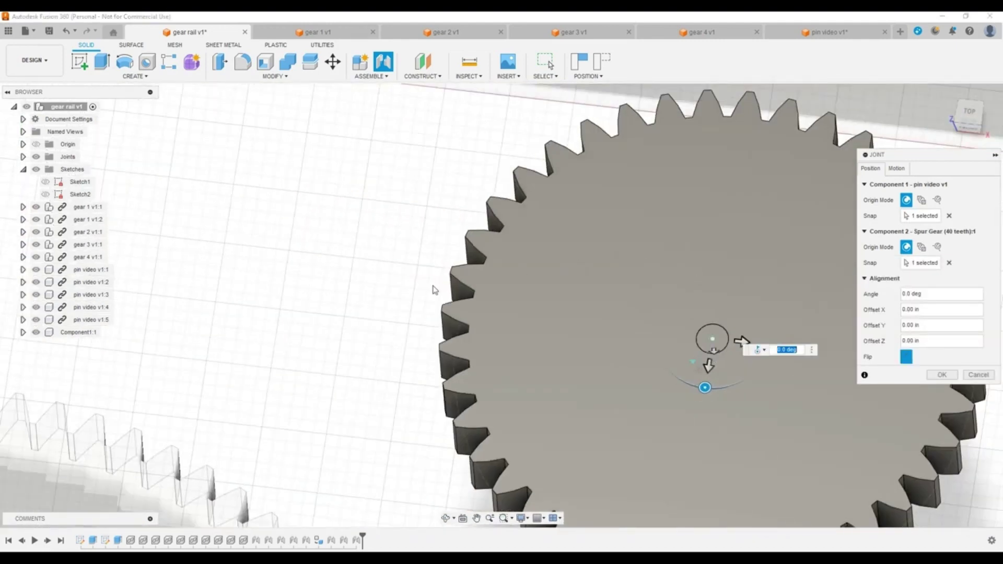
scroll(403, 295, down, 4)
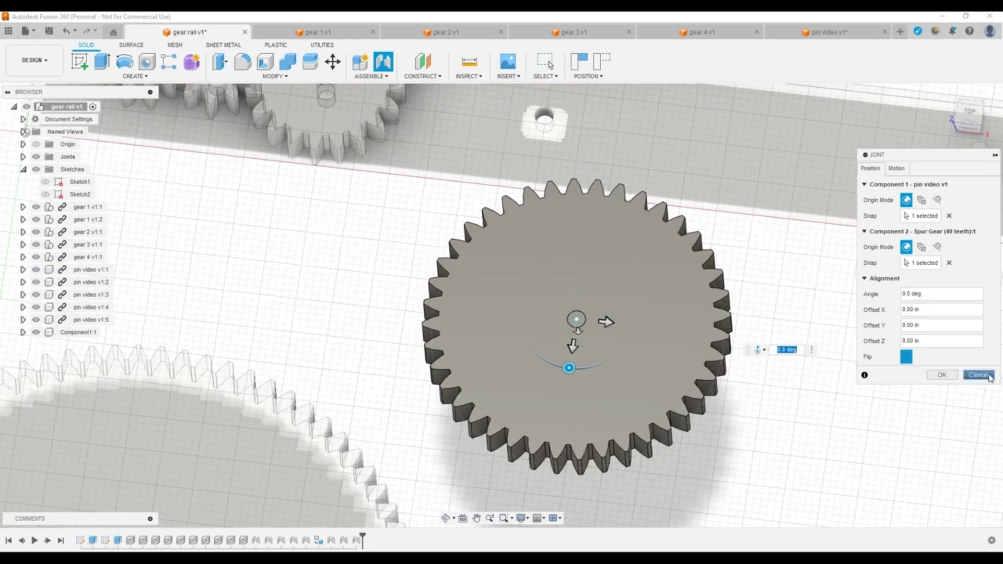
click(949, 216)
click(949, 263)
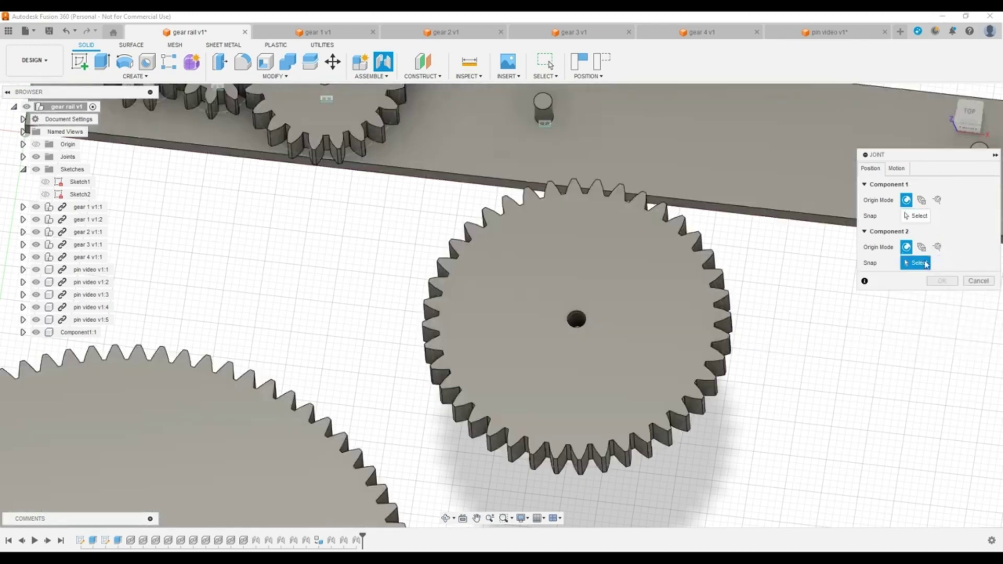
- Create a revolute joint that snaps the 40-tooth gear's bore onto the top of the rail's fourth pin
click(575, 319)
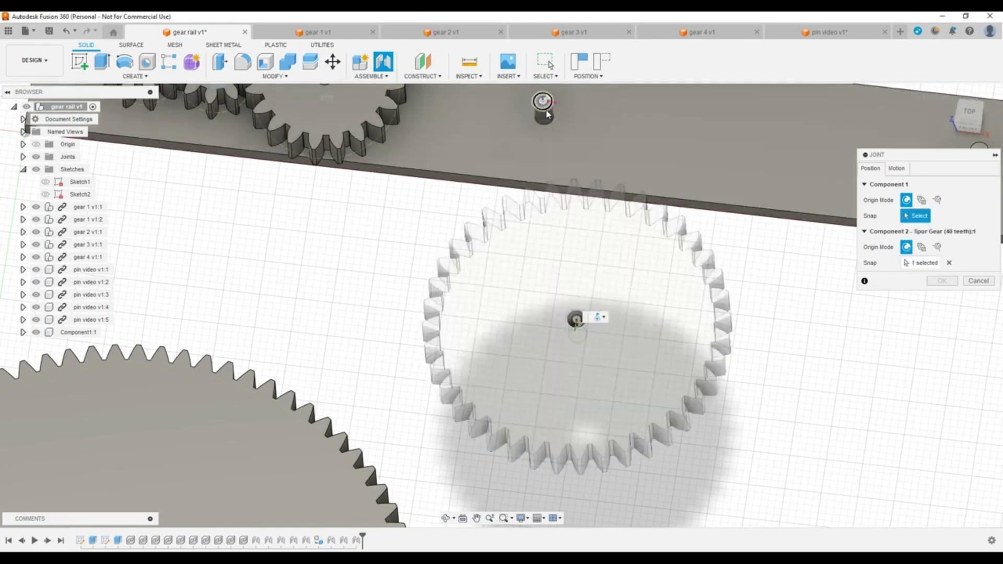
click(544, 111)
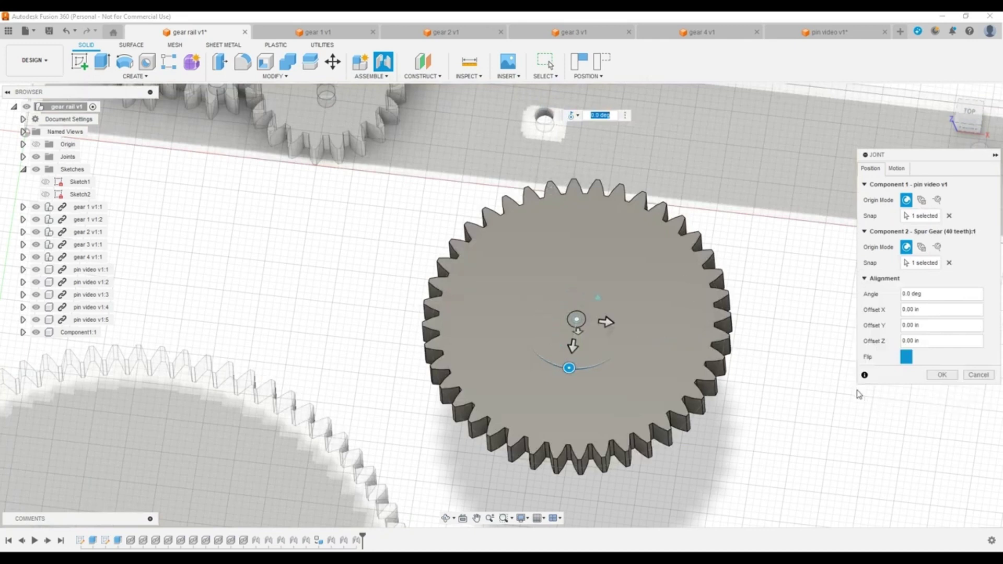
click(948, 377)
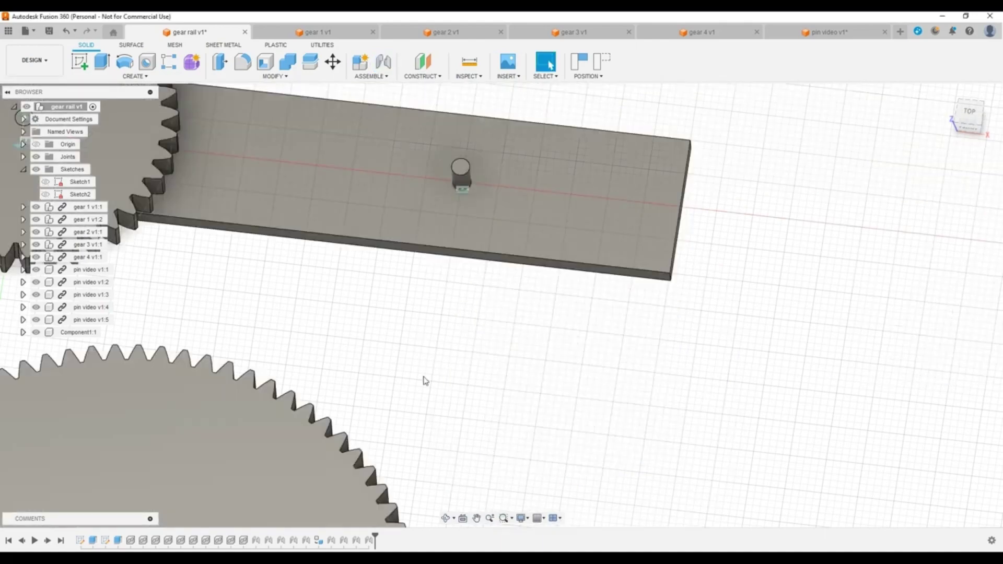
- Open the 40-tooth gear's revolute joint for driving its rotation
mouse_move(273, 302)
shift+middle_down()
mouse_move(316, 332)
mouse_move(282, 331)
mouse_move(206, 287)
mouse_move(244, 304)
shift+middle_up()
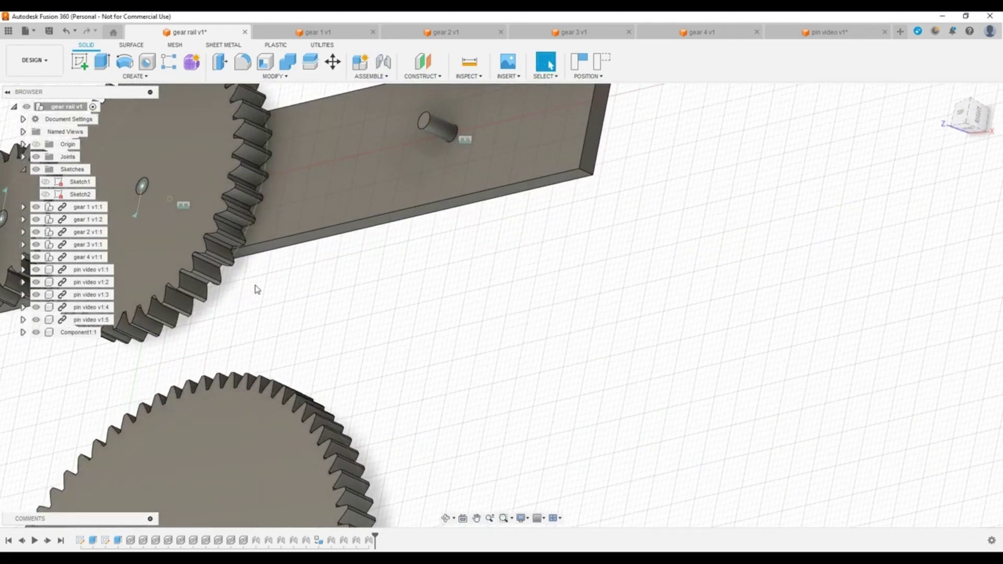
middle_drag(244, 268, 537, 384)
mouse_move(468, 348)
shift+middle_down()
mouse_move(515, 358)
mouse_move(539, 311)
mouse_move(521, 351)
shift+middle_up()
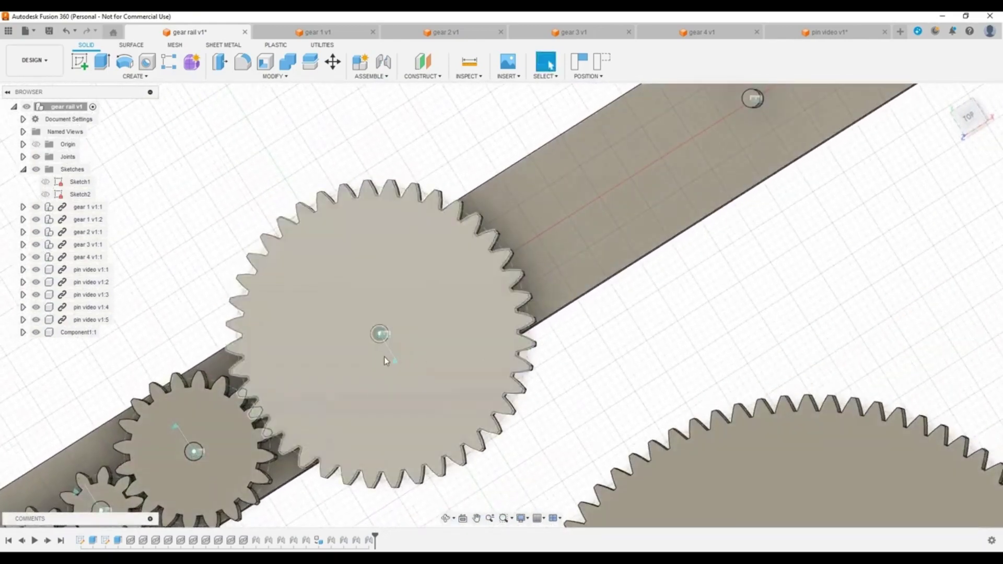
click(394, 360)
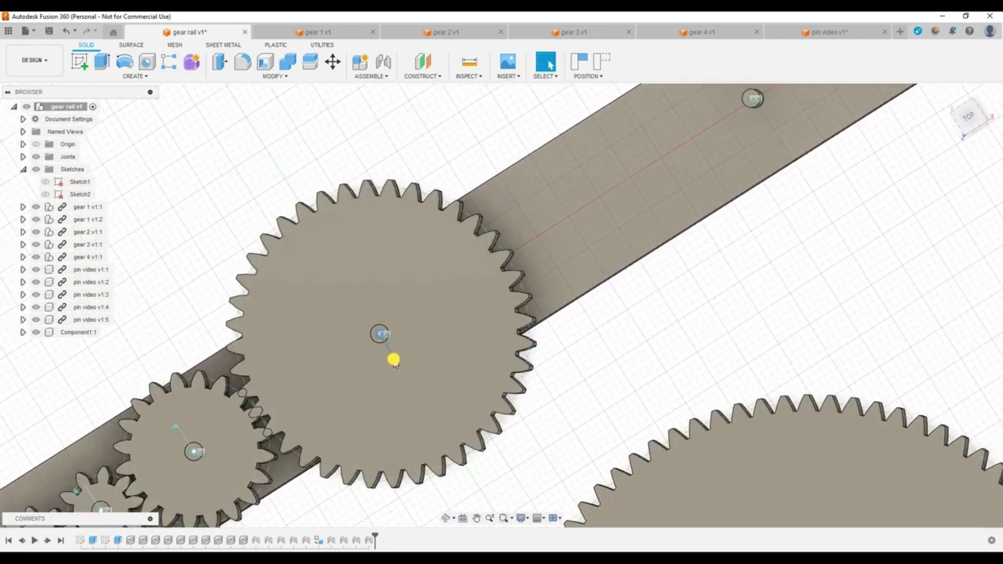
double_click(393, 359)
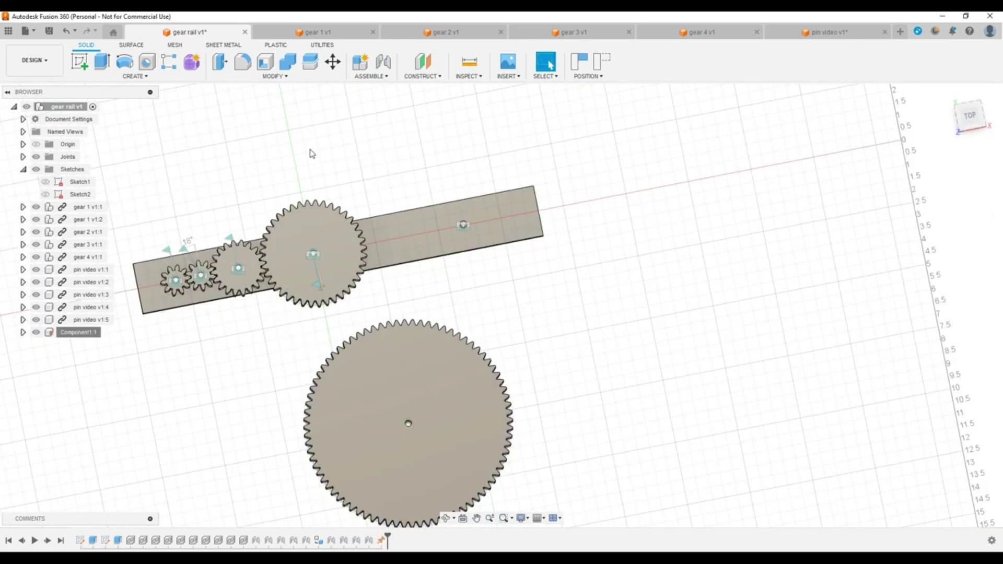
- Try to move the rail and inspect the commands available for its face and component, including the grounding option
scroll(265, 300, up, 1)
mouse_move(264, 300)
shift+middle_down()
mouse_move(277, 284)
mouse_move(276, 249)
mouse_move(267, 271)
mouse_move(291, 282)
mouse_move(313, 280)
mouse_move(342, 246)
mouse_move(266, 296)
shift+middle_up()
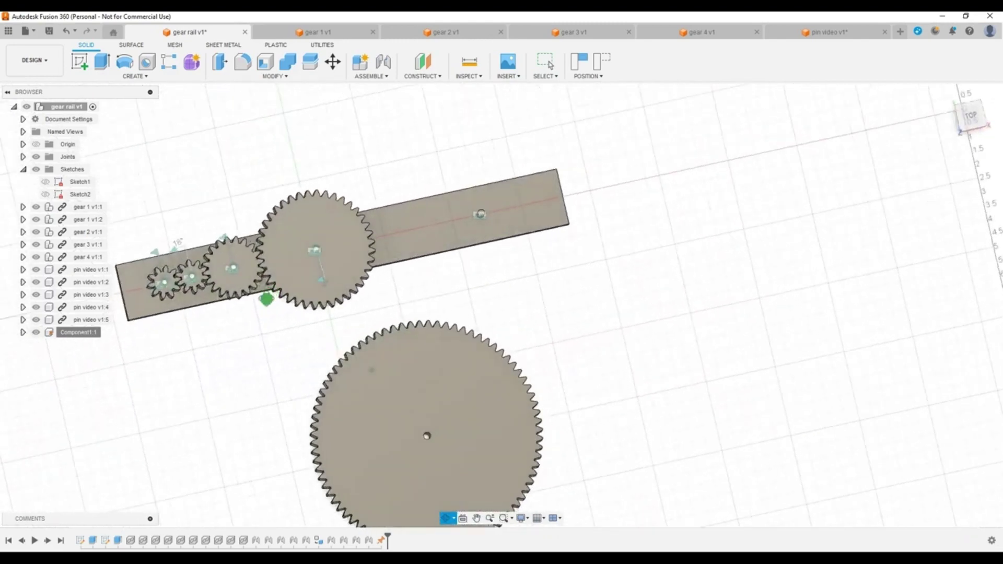
mouse_move(561, 213)
mouse_down()
mouse_move(557, 237)
mouse_move(572, 229)
mouse_up()
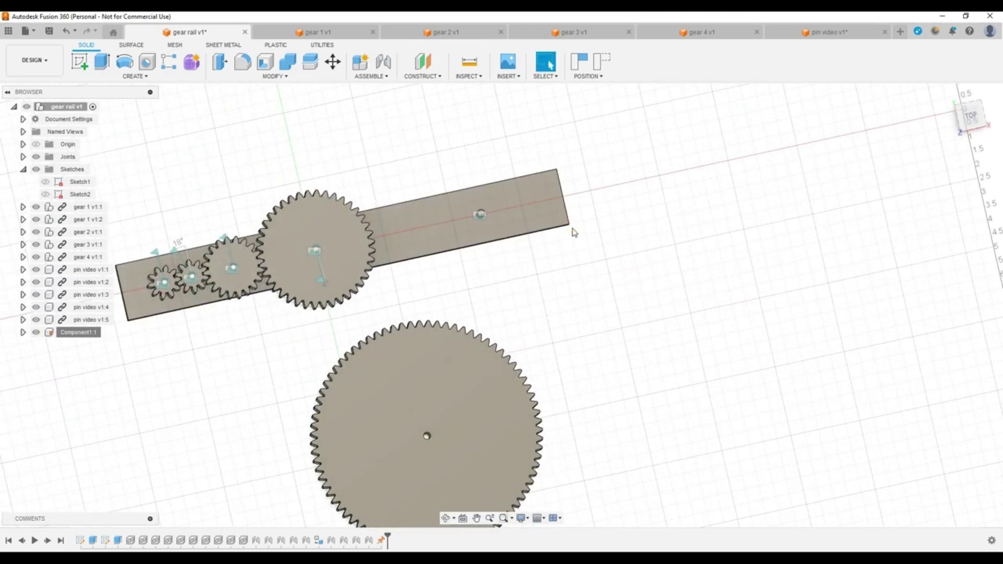
click(569, 224)
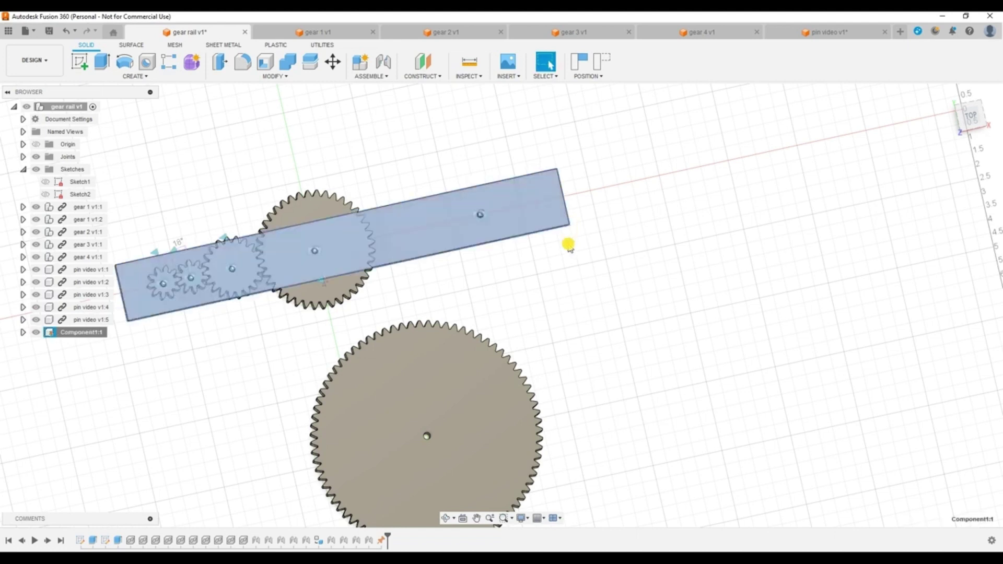
click(566, 242)
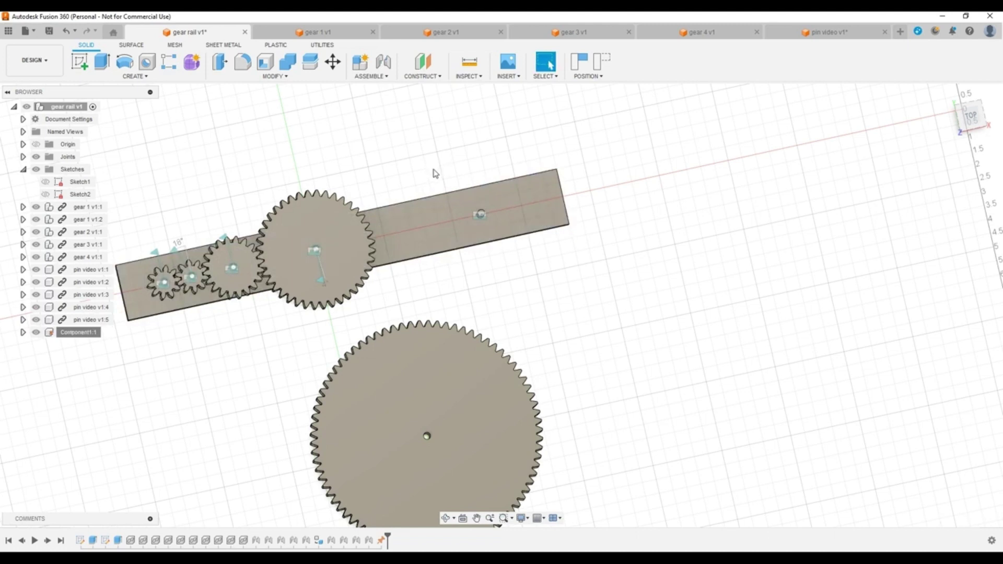
click(550, 197)
right_click(545, 194)
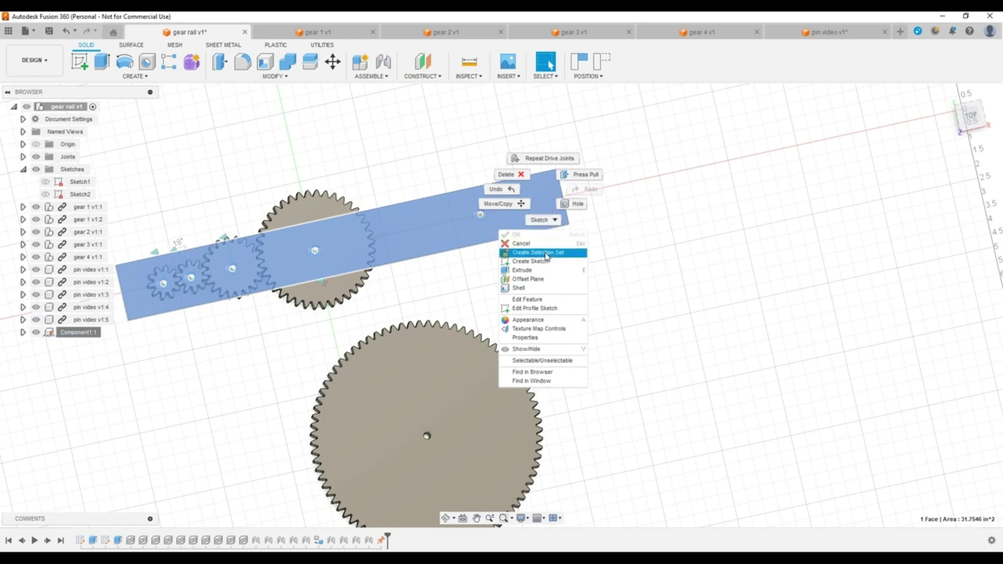
key(Escape)
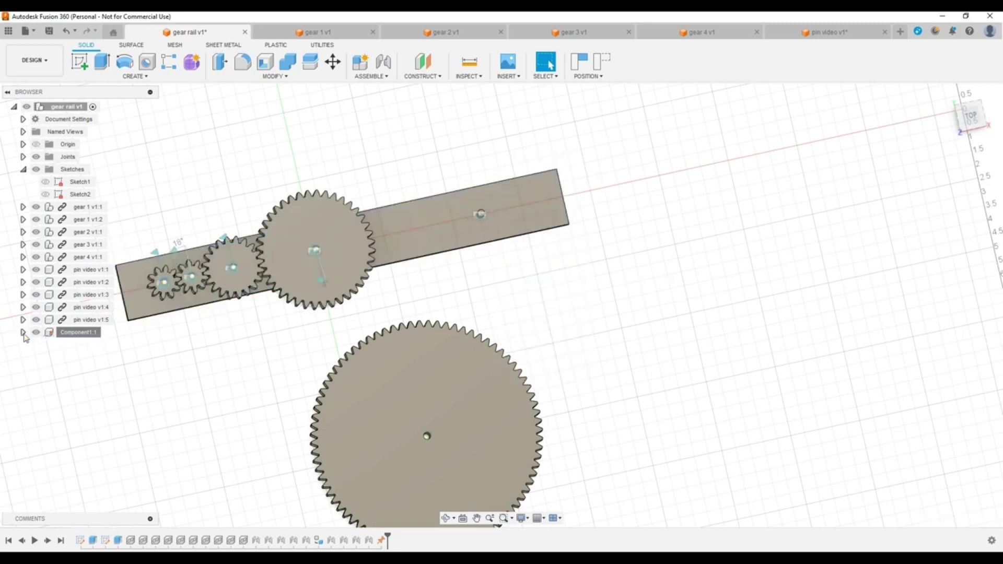
right_click(64, 333)
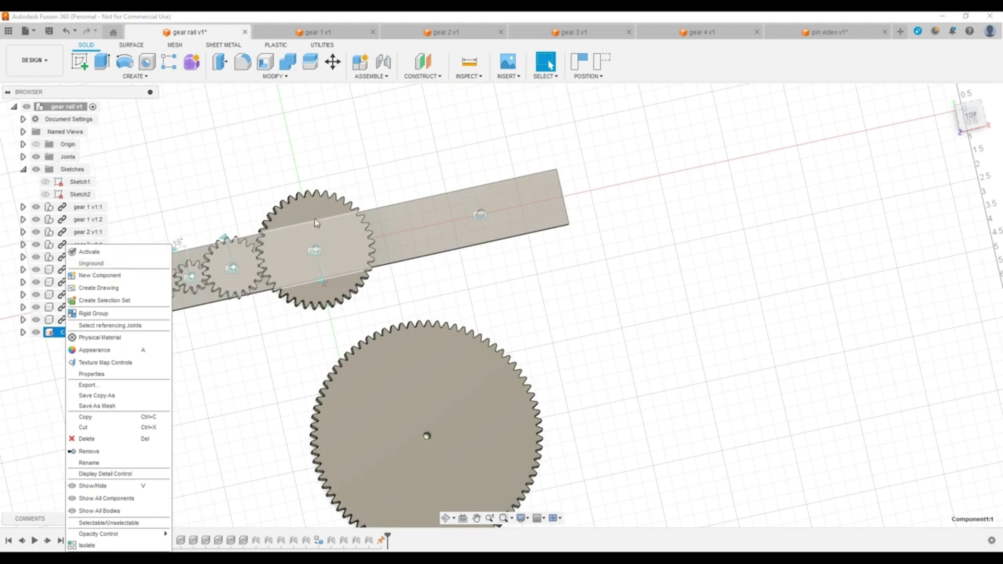
key(Escape)
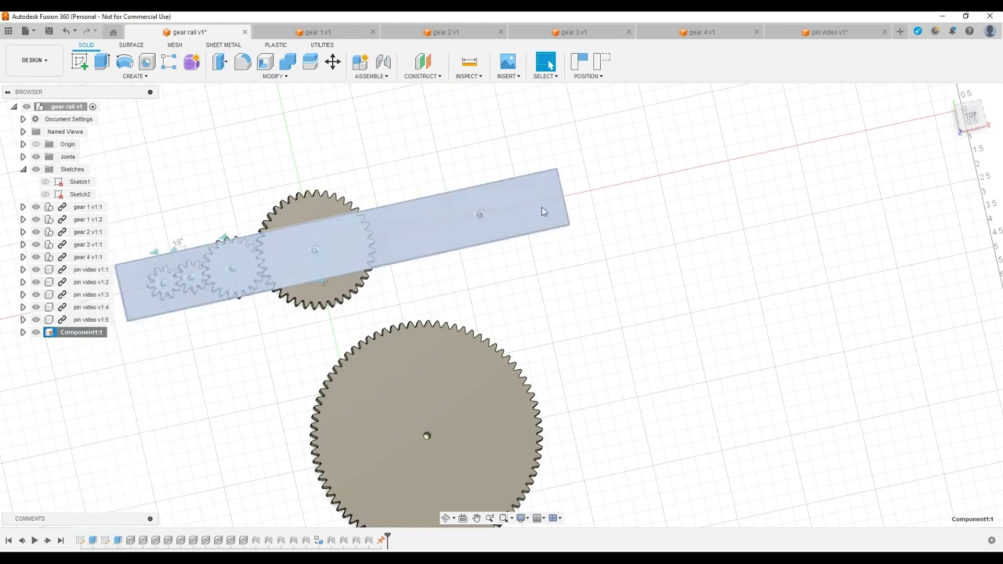
- Create a revolute joint that snaps the 80-tooth gear's bore onto the top of the rail's fifth pin
shift+middle_drag(412, 245, 410, 202)
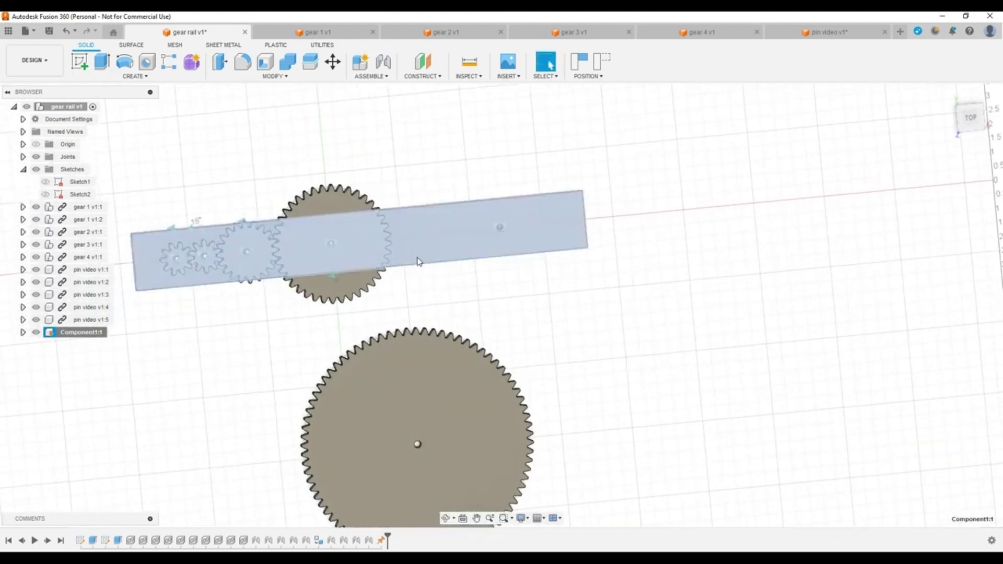
click(383, 62)
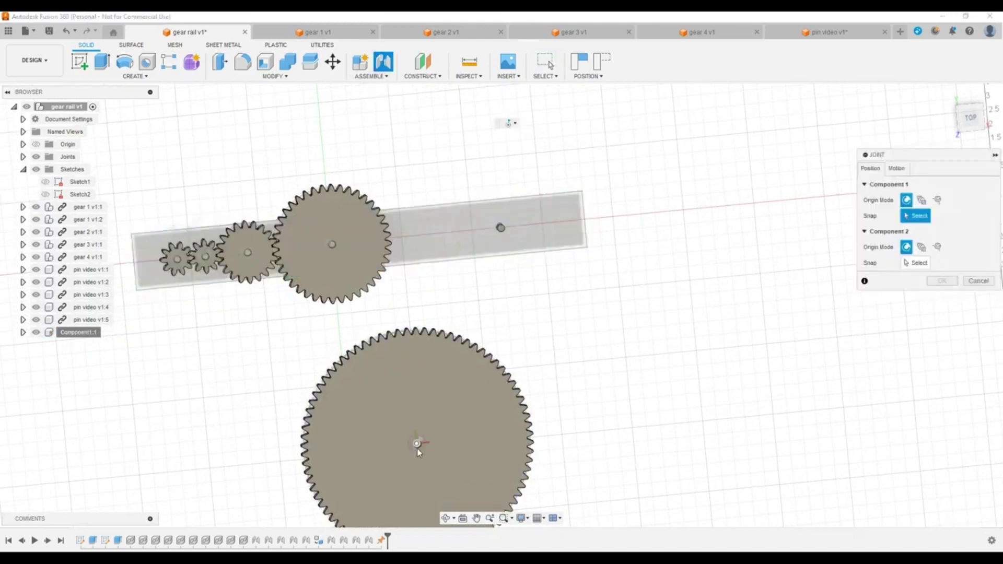
scroll(417, 445, up, 10)
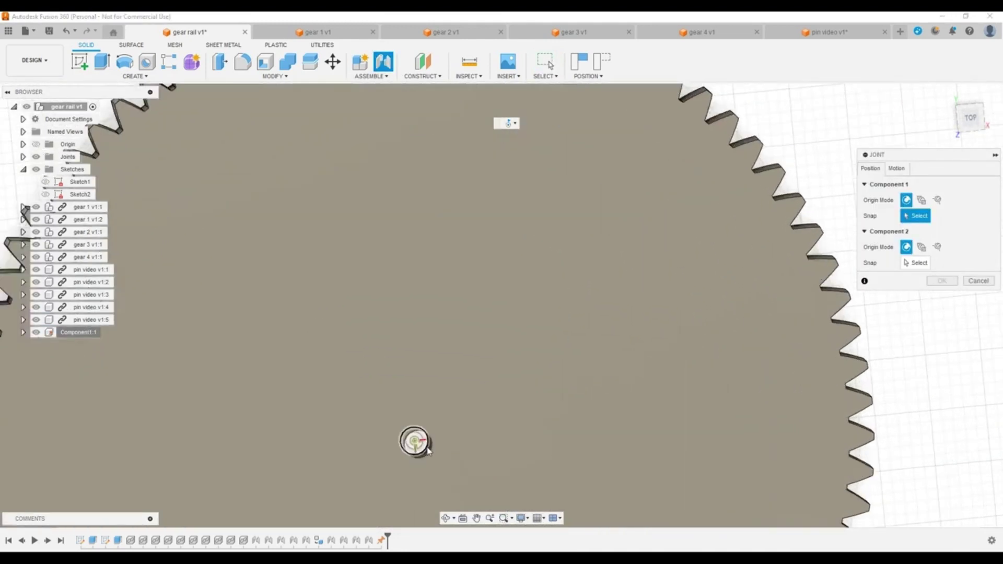
click(424, 452)
scroll(600, 256, down, 6)
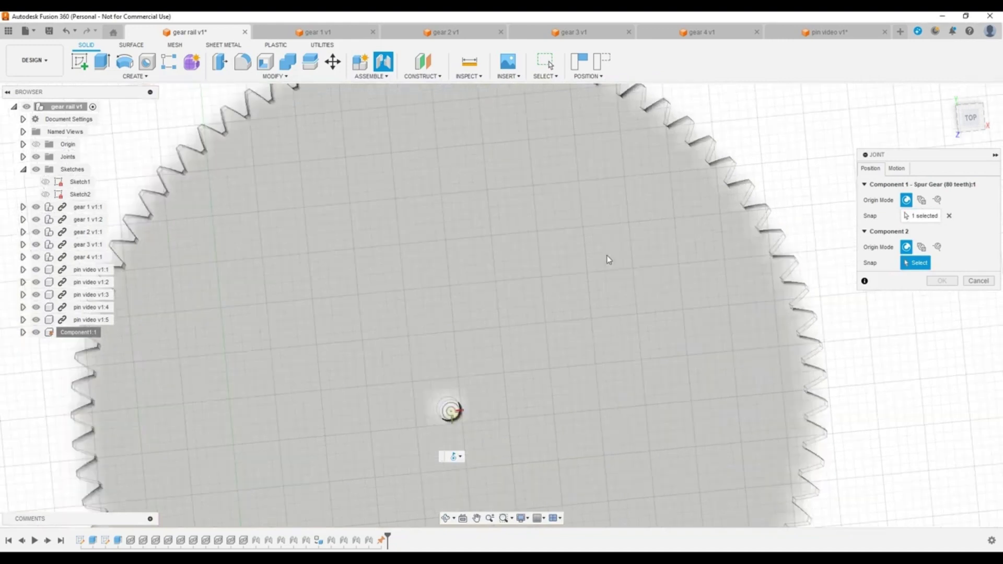
scroll(586, 241, down, 5)
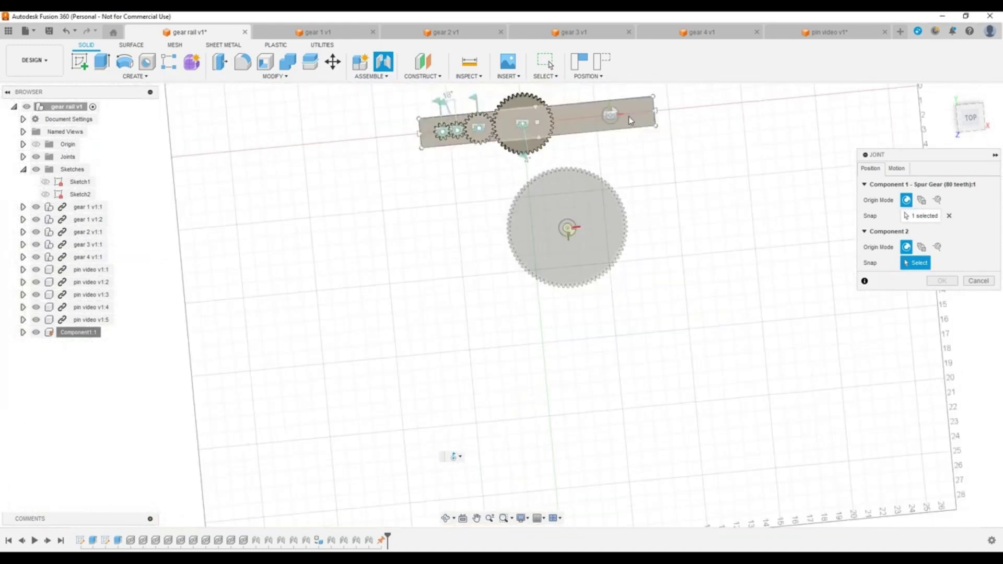
scroll(618, 109, up, 10)
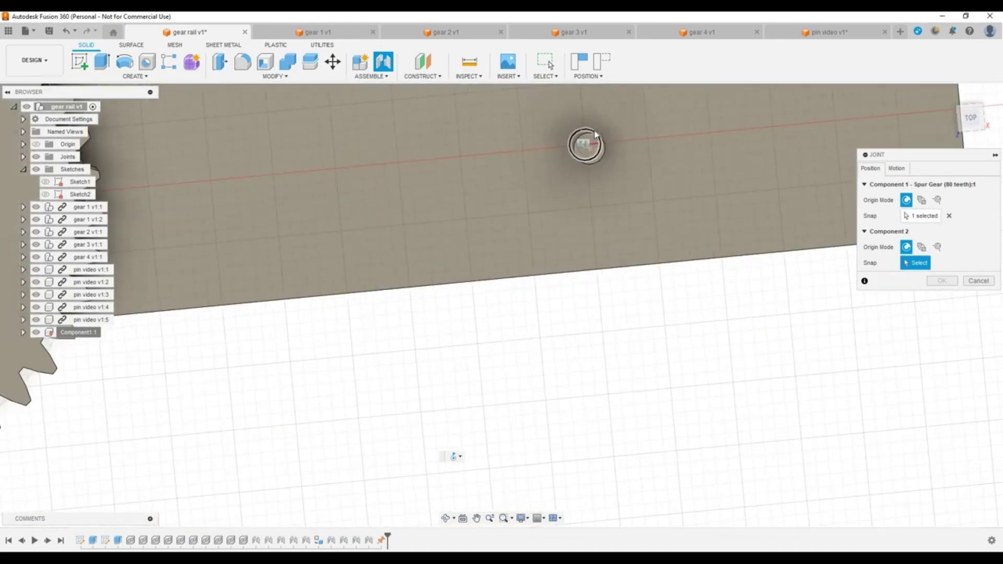
click(600, 164)
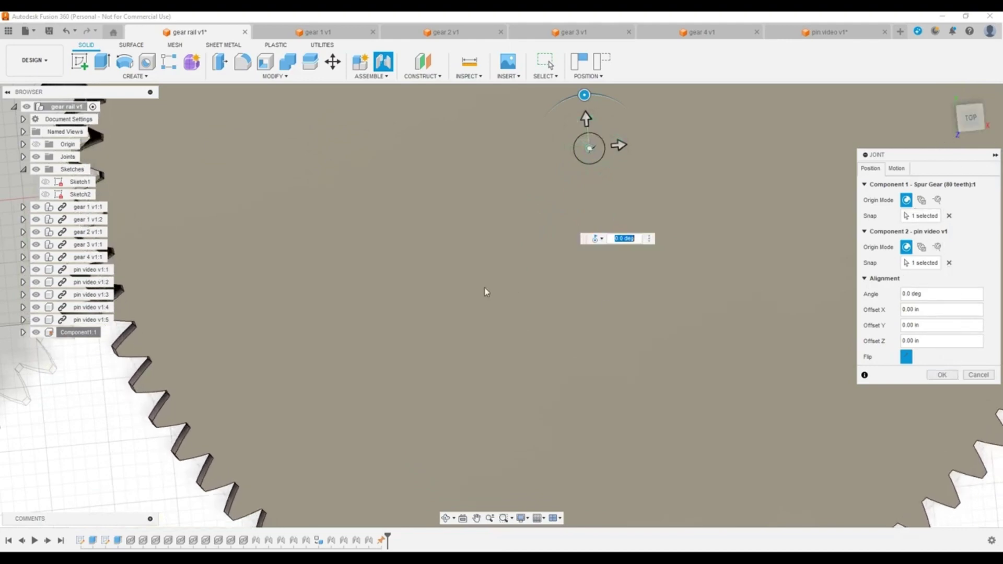
shift+middle_drag(486, 289, 685, 282)
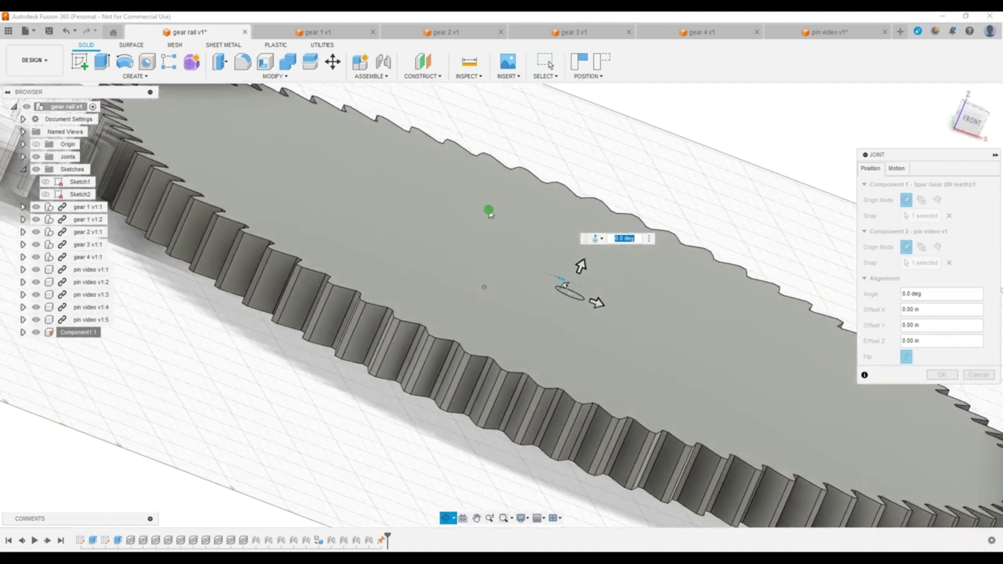
click(943, 373)
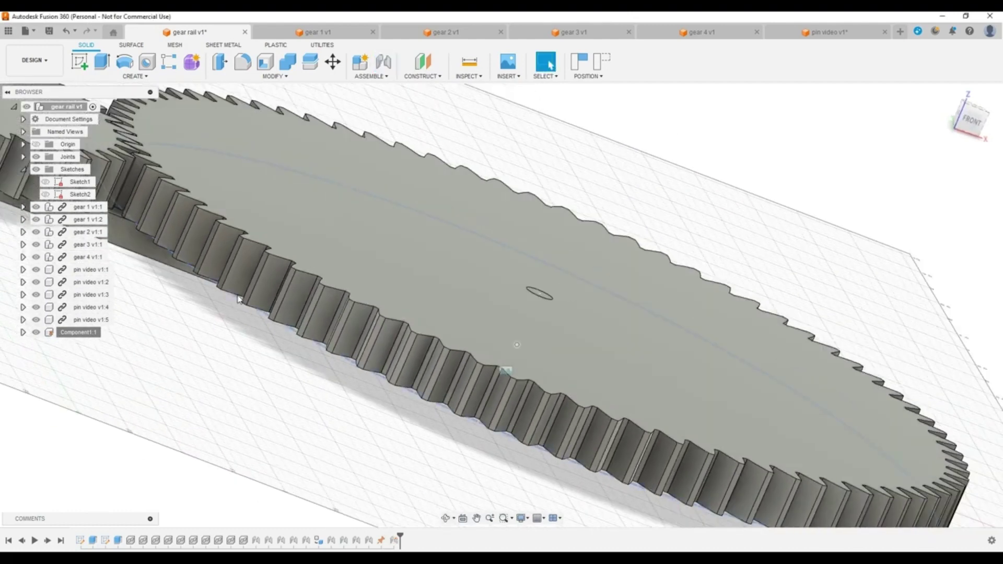
- Try rotating the 80-tooth gear about its pin to 150 degrees
scroll(238, 299, down, 6)
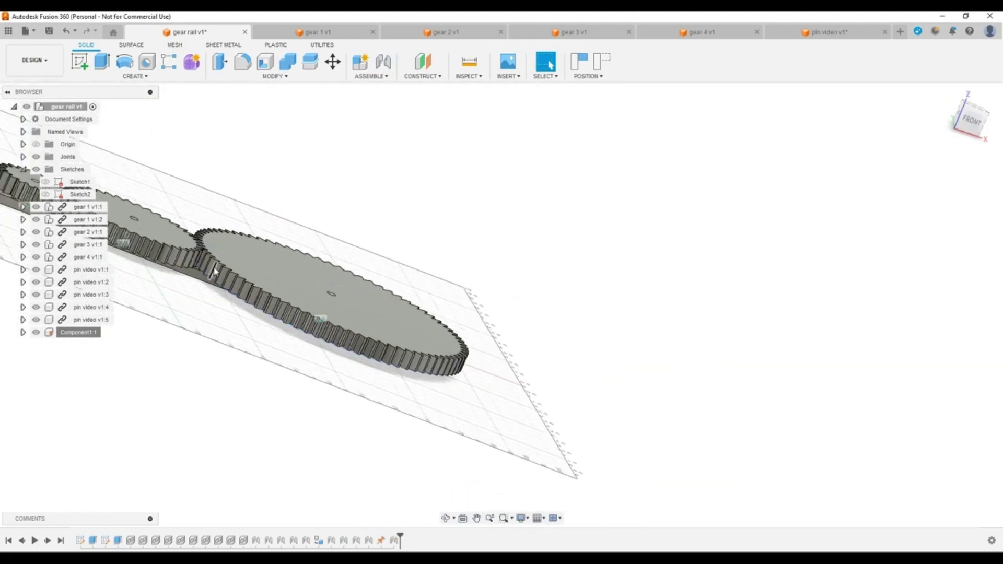
scroll(646, 404, down, 5)
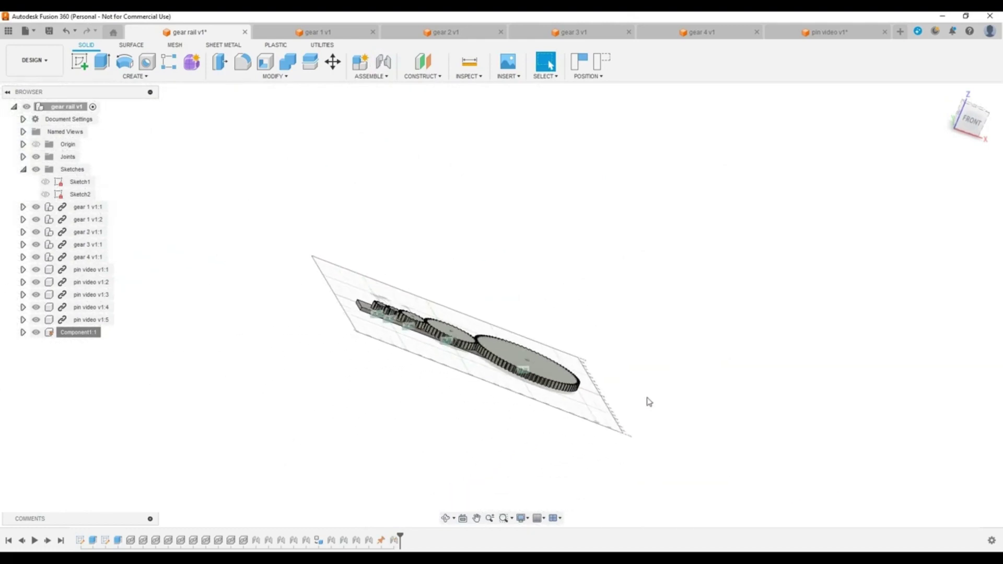
shift+middle_drag(443, 296, 415, 351)
scroll(417, 315, up, 5)
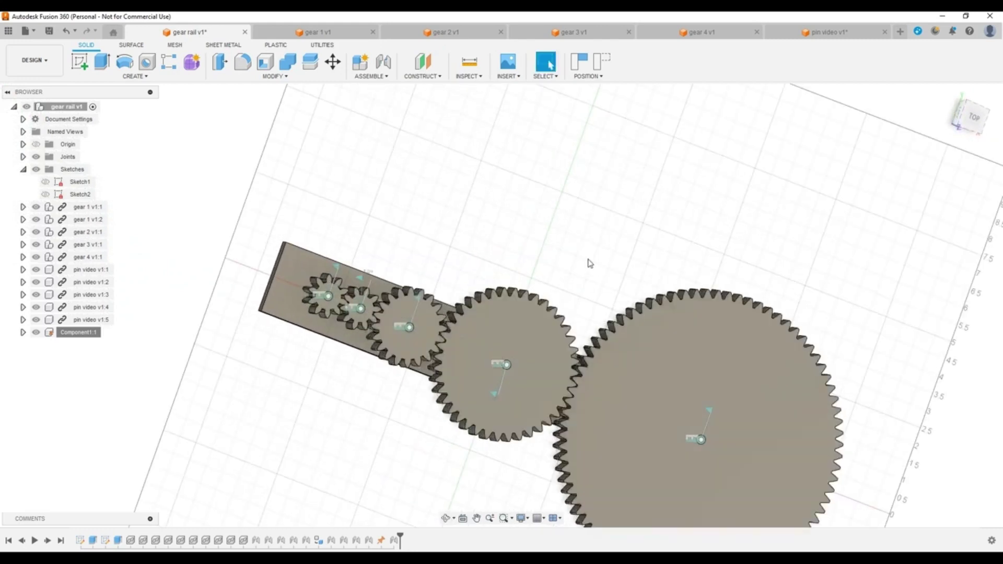
shift+middle_drag(586, 262, 612, 275)
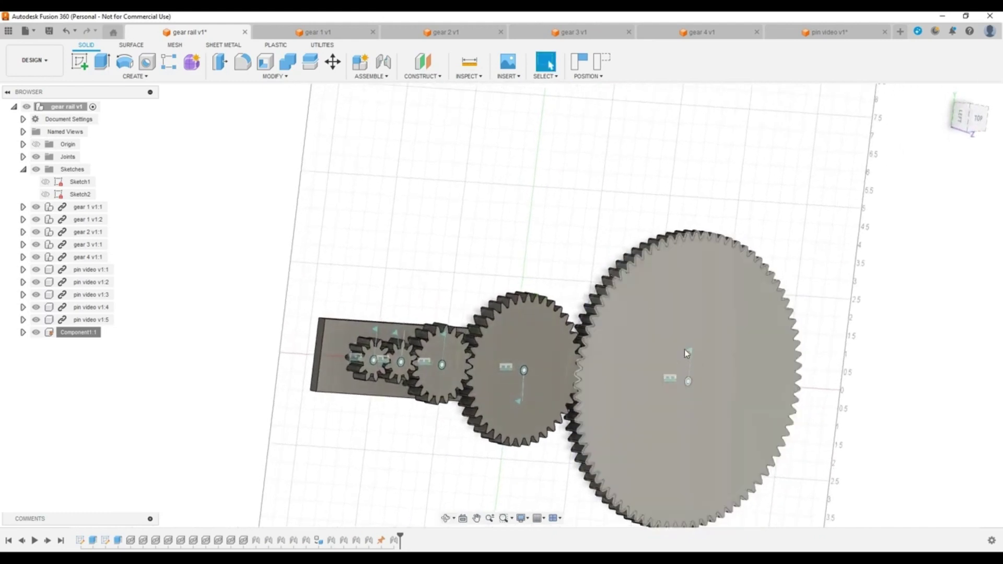
click(690, 351)
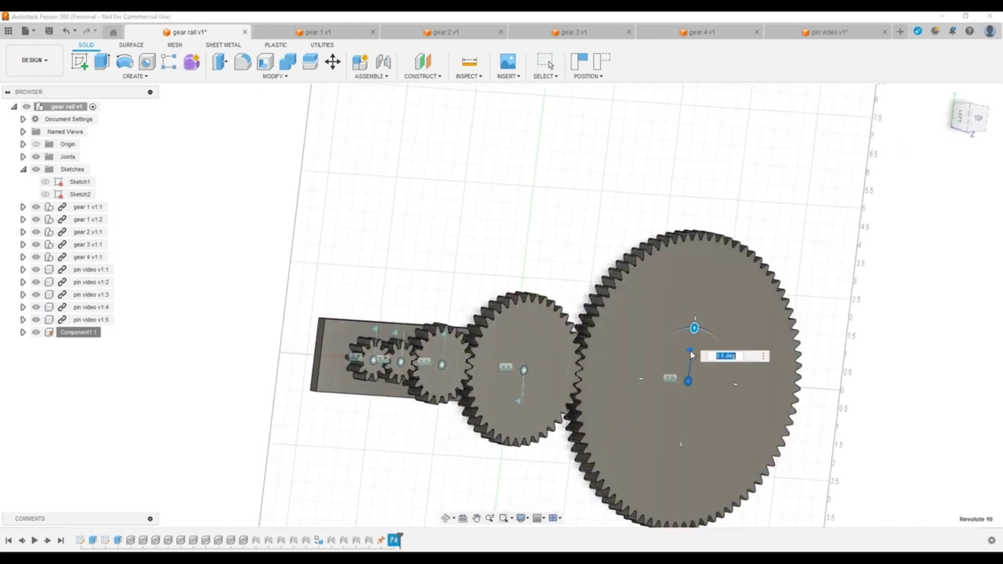
drag(696, 327, 647, 407)
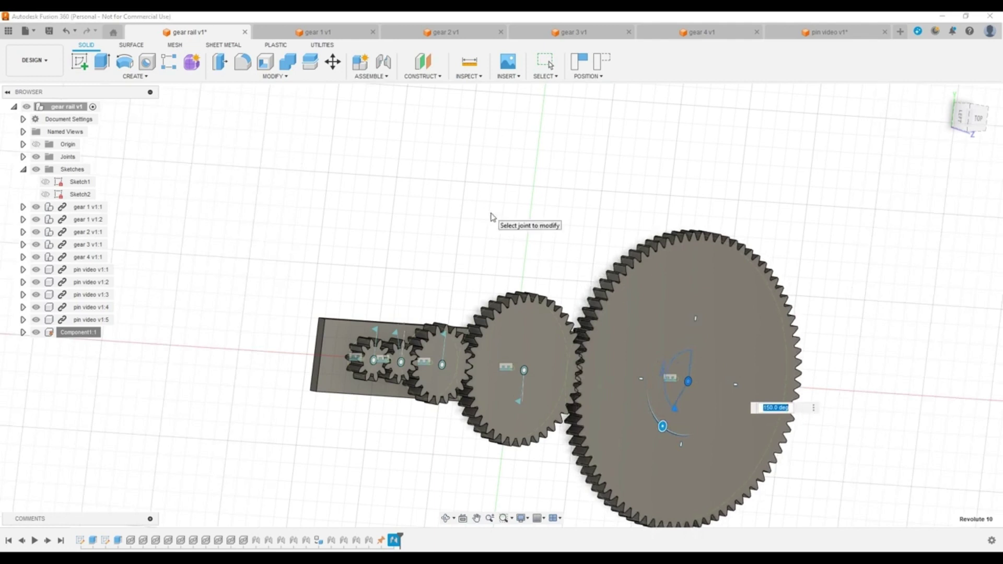
key(Escape)
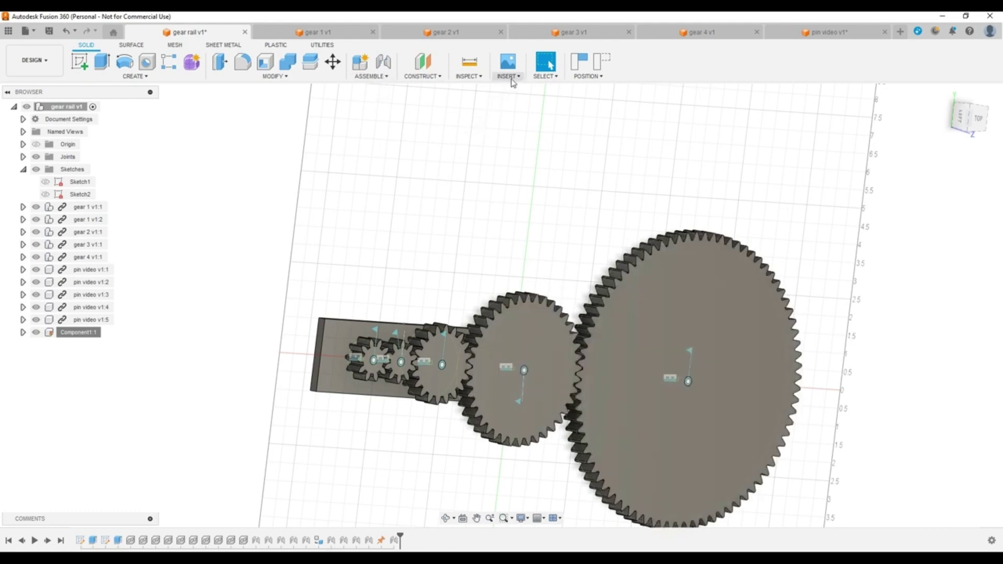
- Enable contact analysis for all components of the gear assembly
click(421, 77)
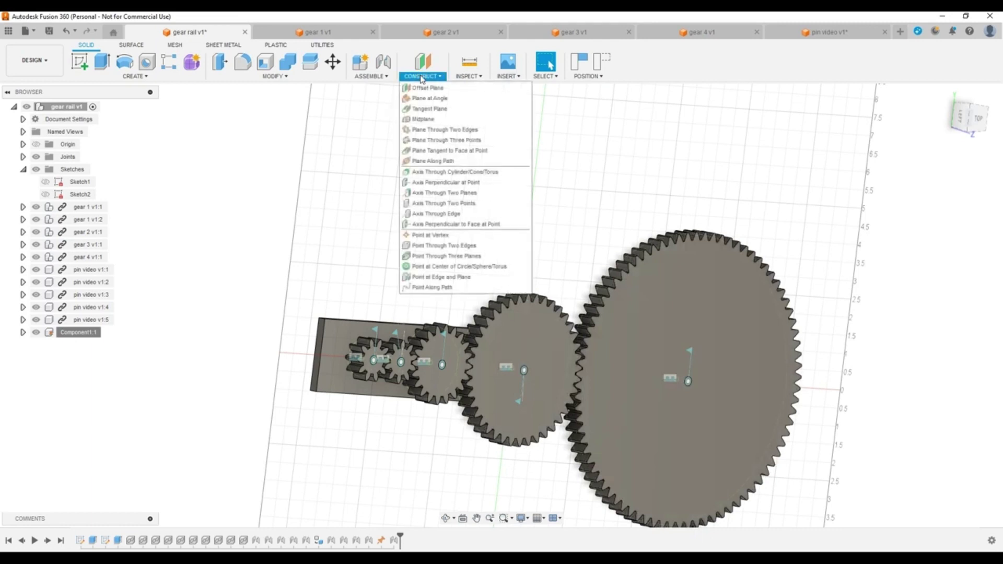
click(387, 77)
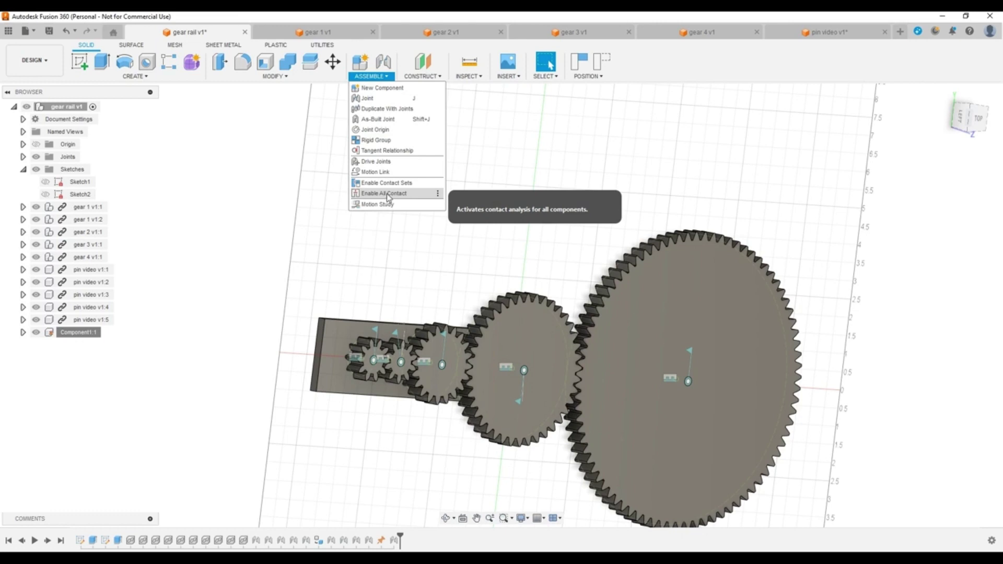
click(385, 193)
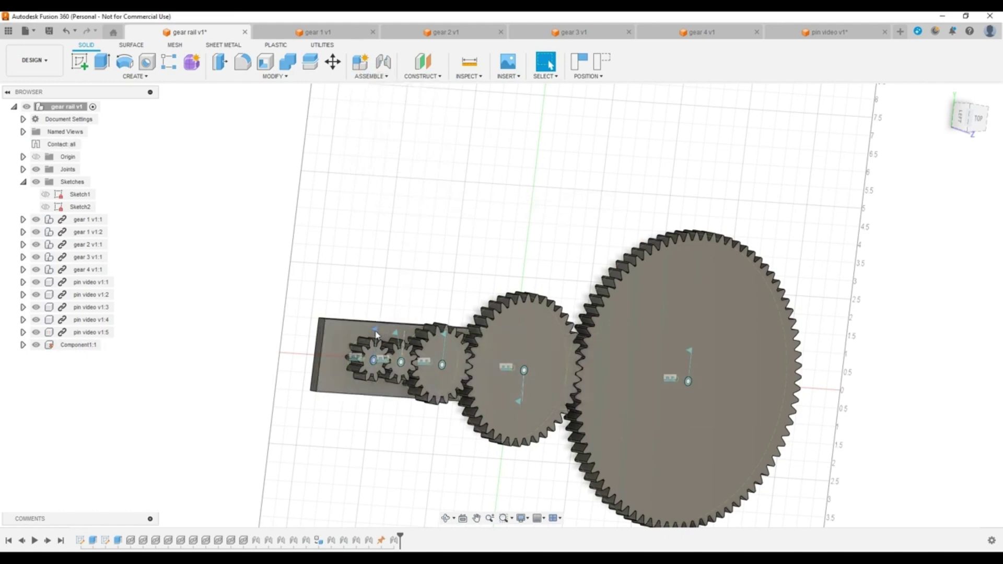
- Try rotating the first small gear about its revolute joint to 15 degrees
double_click(375, 331)
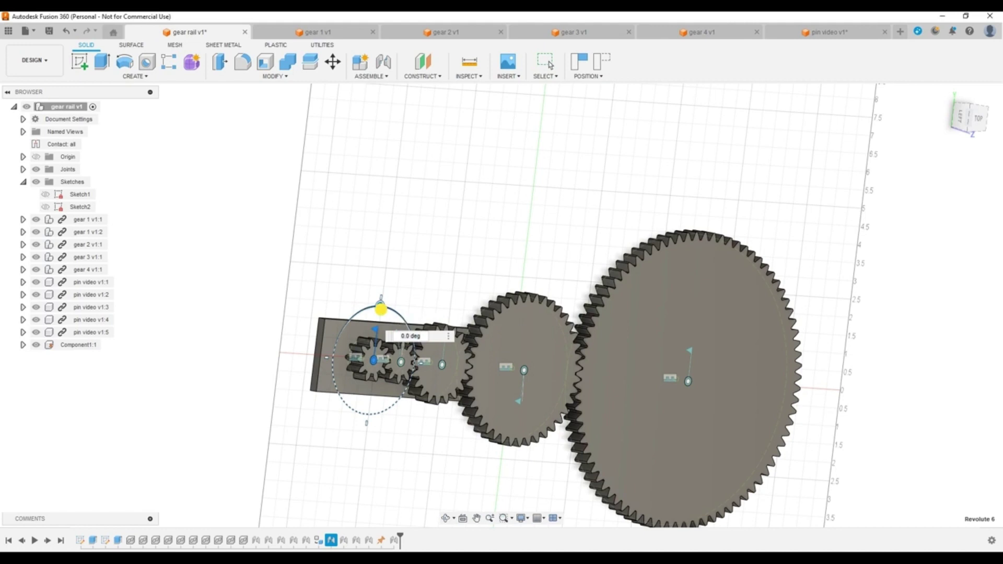
drag(366, 309, 362, 312)
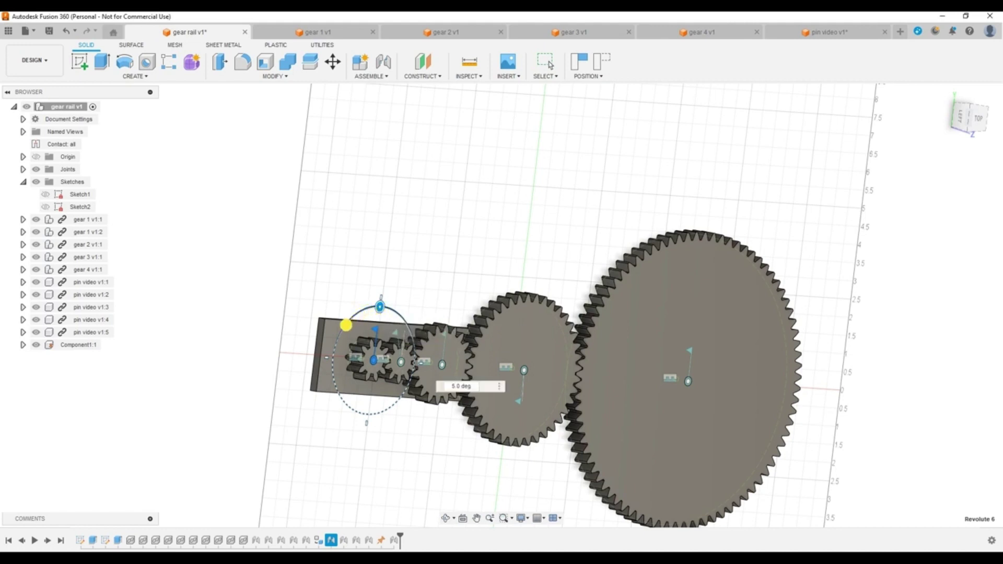
drag(343, 329, 399, 409)
drag(409, 374, 412, 360)
drag(396, 198, 433, 212)
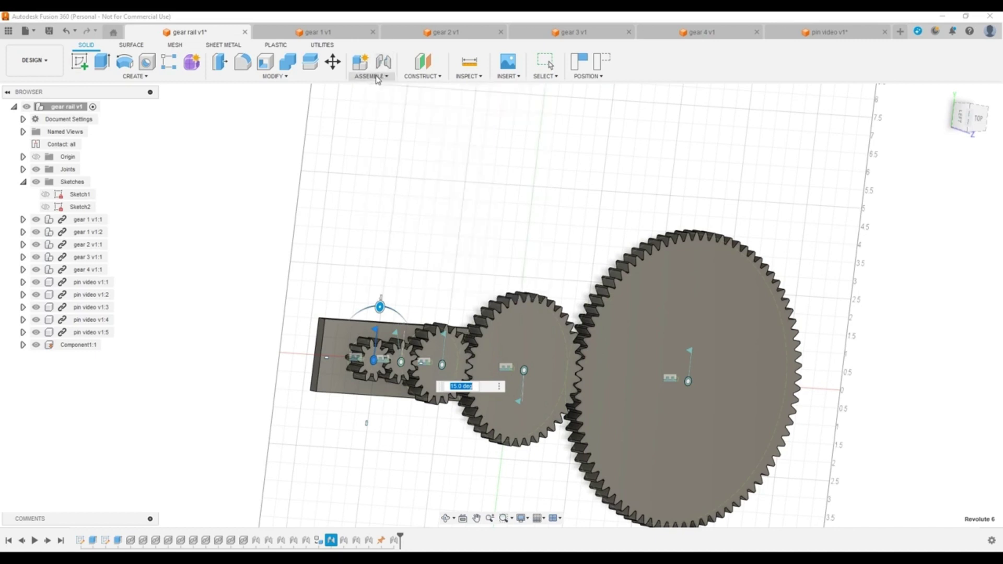
- Disable contact analysis for the gear assembly
click(374, 78)
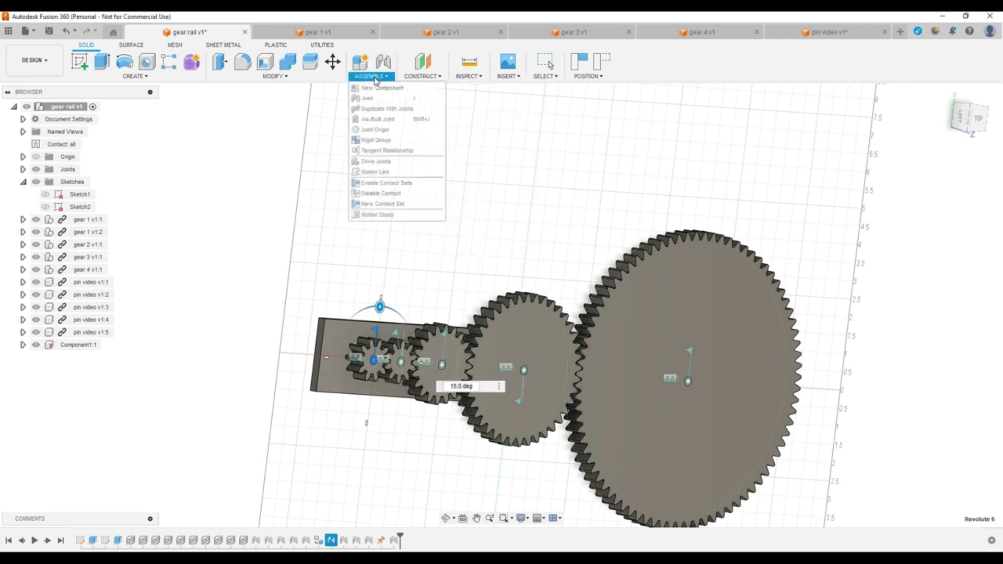
click(384, 194)
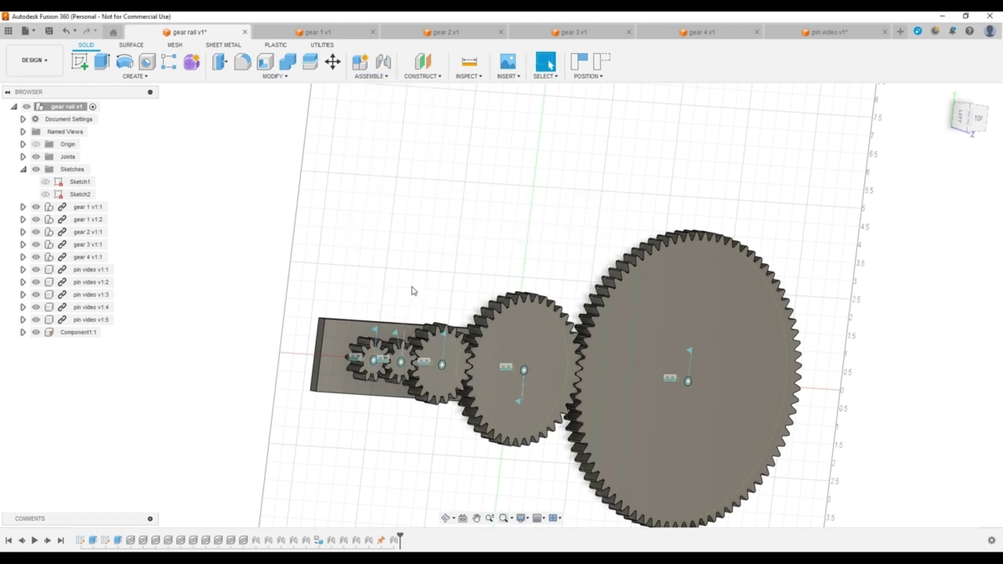
- Capture the changed component positions and create a motion link between the two small gears' revolute joints with reversed rotation
click(379, 77)
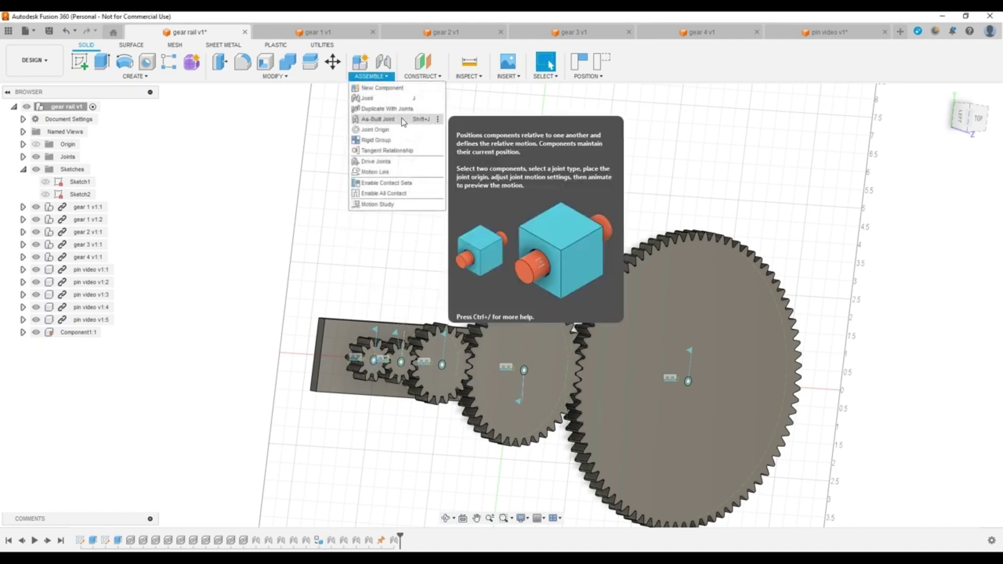
click(387, 172)
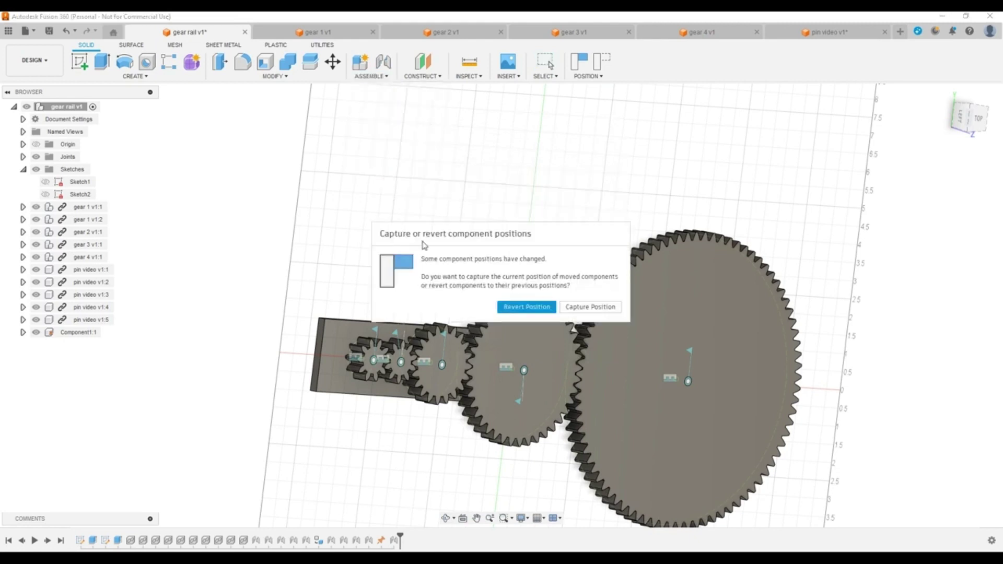
click(584, 308)
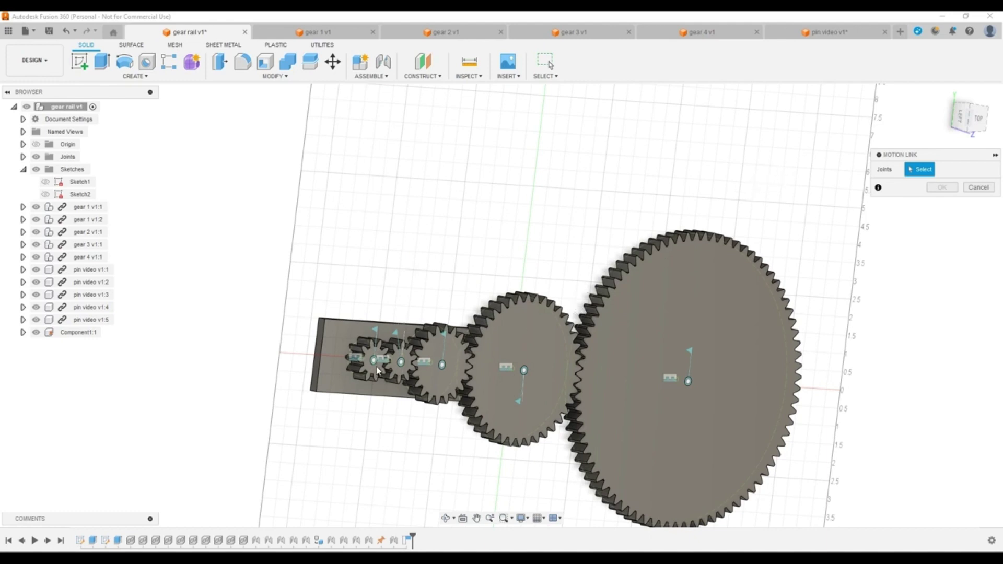
click(376, 333)
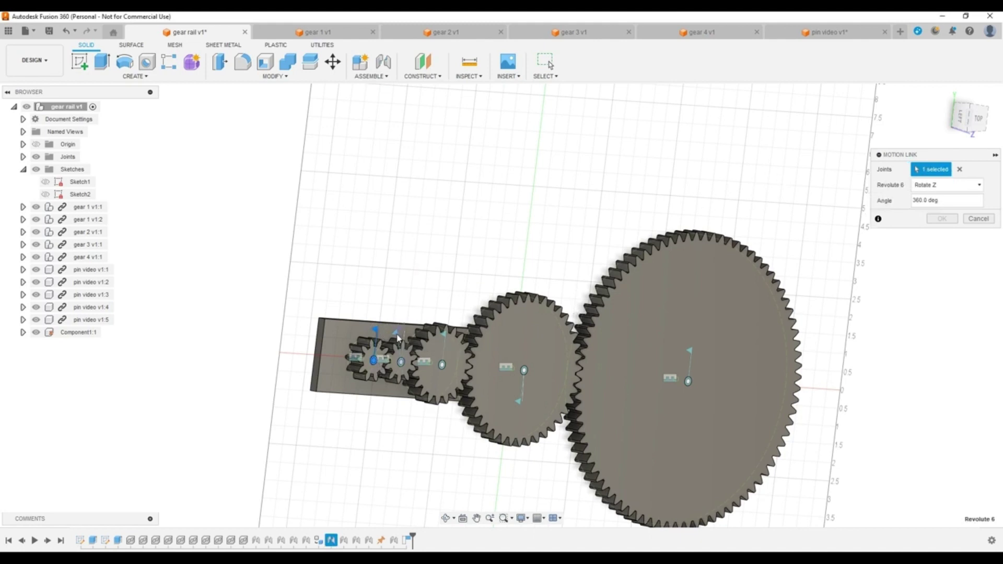
click(397, 335)
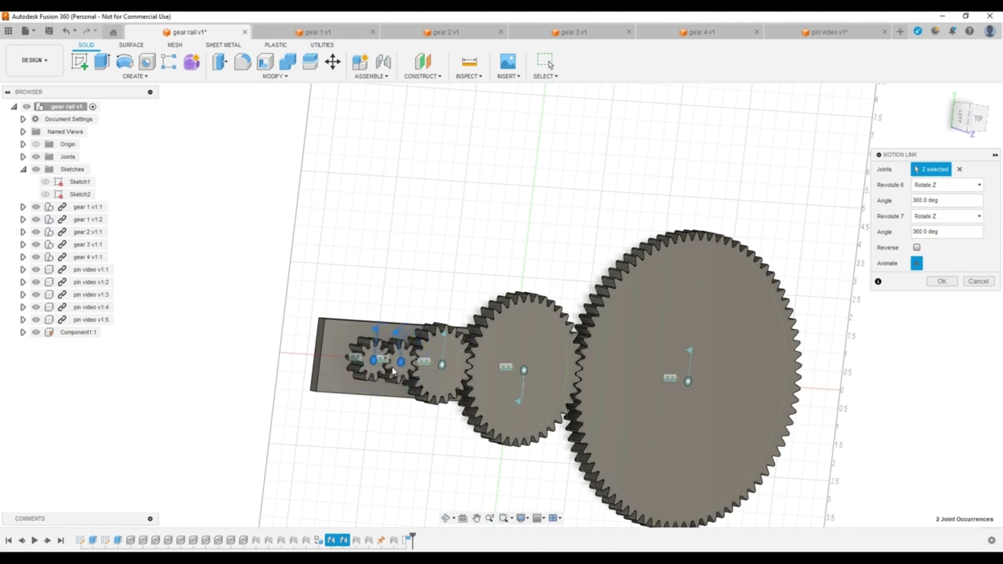
click(917, 248)
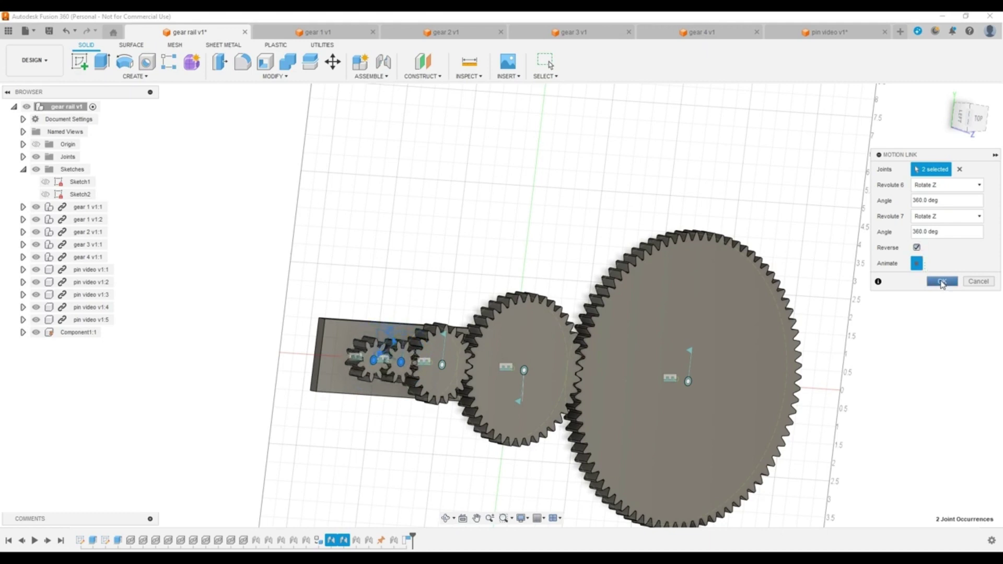
shift+middle_drag(437, 378, 397, 367)
scroll(377, 299, up, 3)
scroll(383, 295, up, 5)
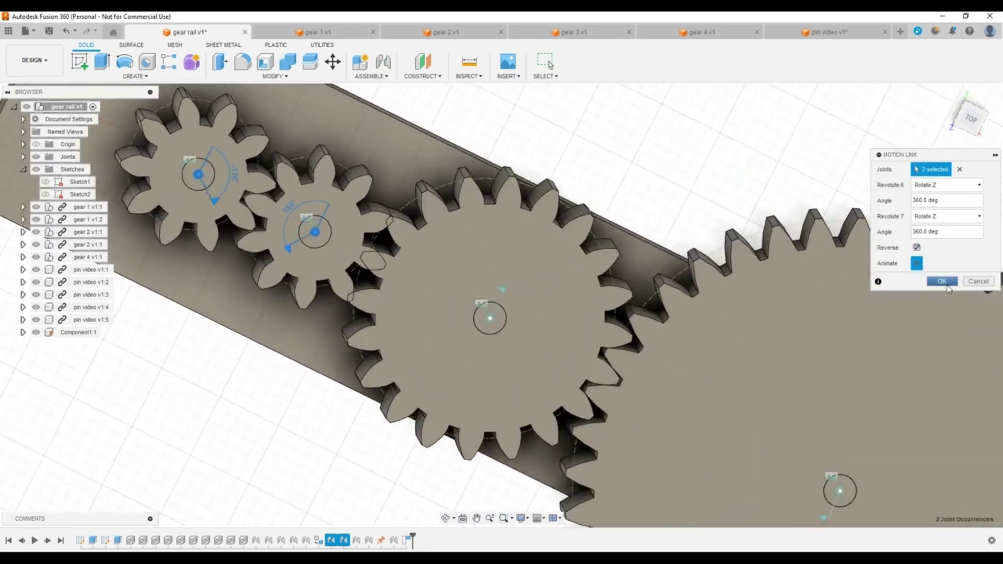
click(942, 281)
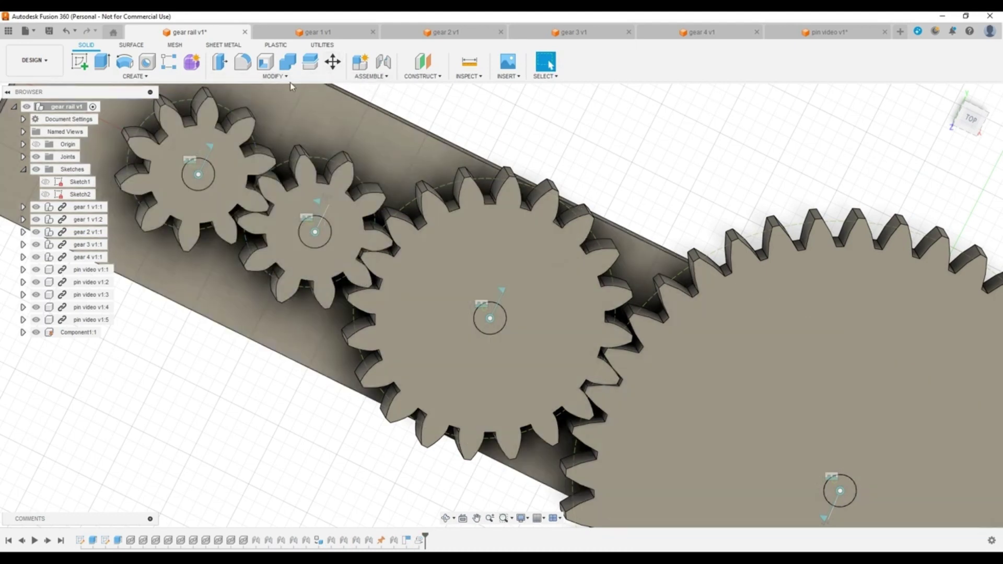
- Motion-link the second small gear's joint to the third gear's joint, reversed, with 180 degrees for the third gear
click(372, 76)
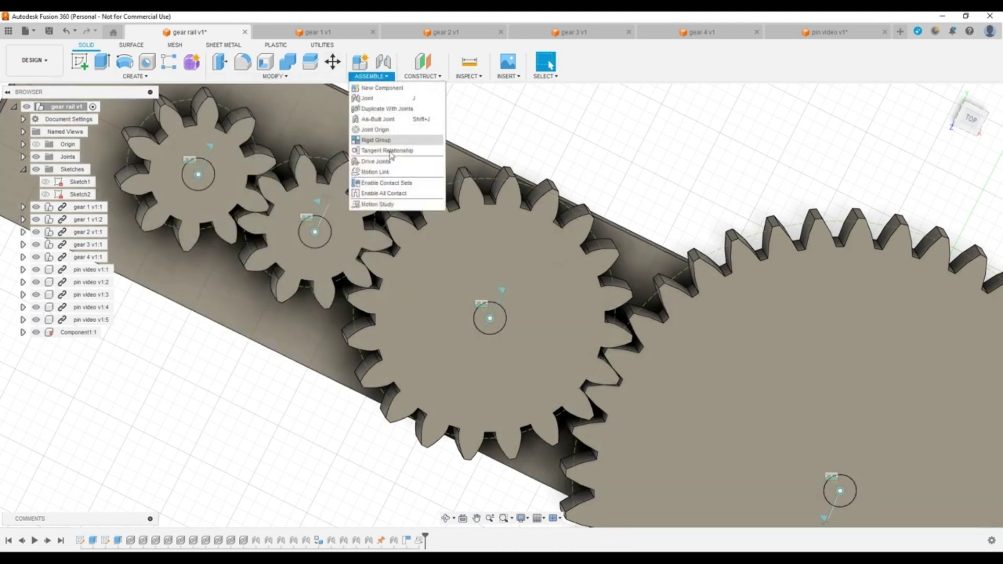
click(380, 172)
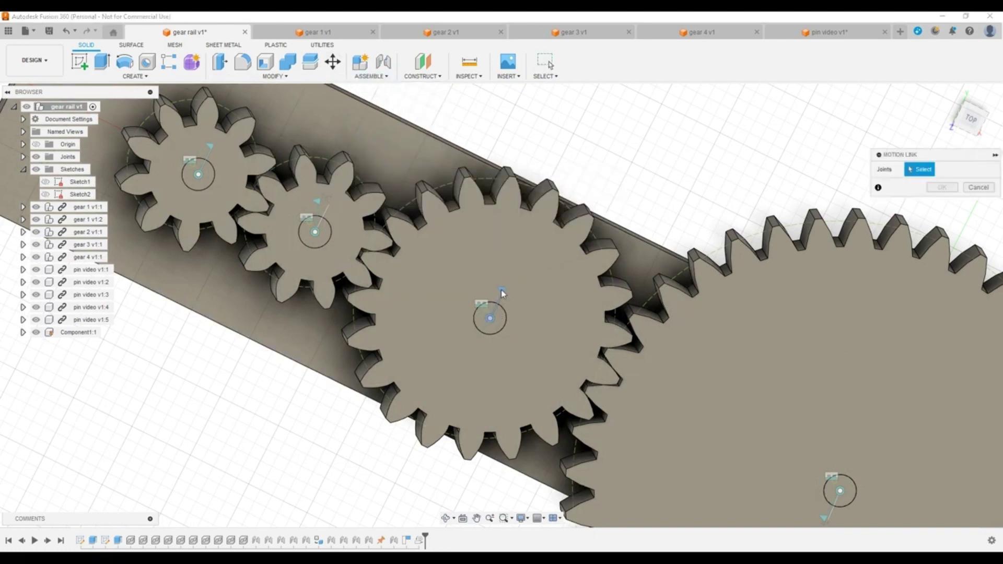
click(319, 202)
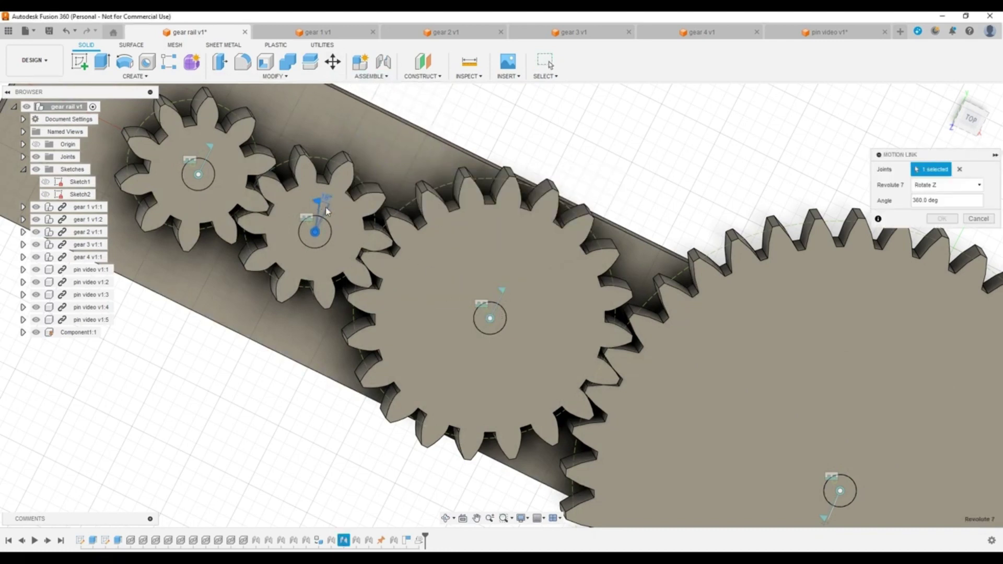
click(500, 287)
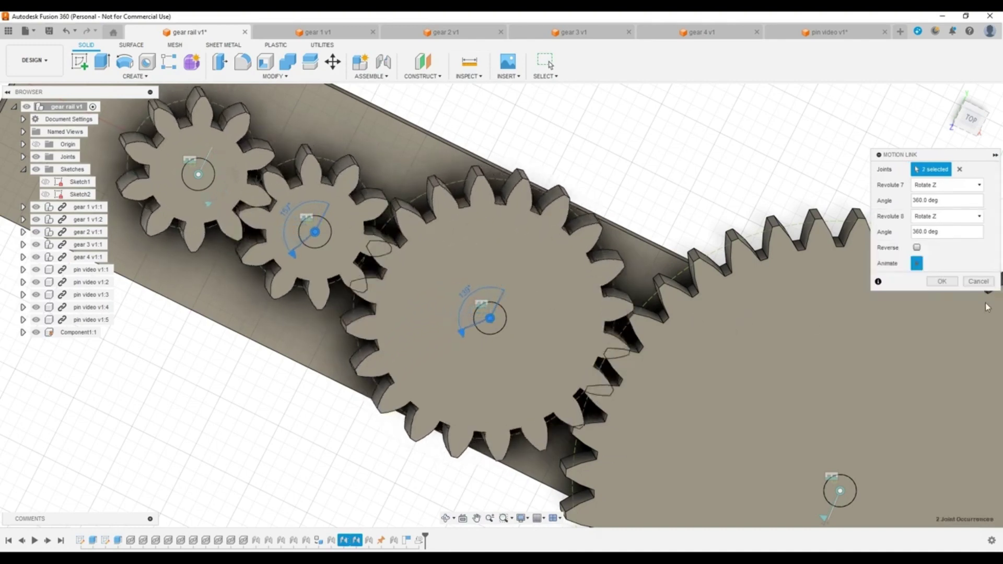
click(917, 248)
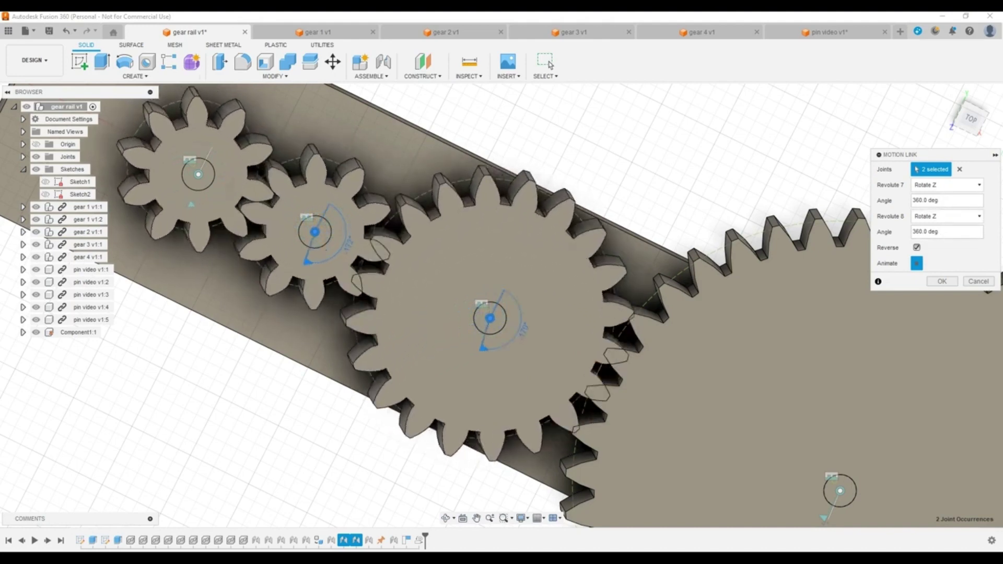
click(941, 231)
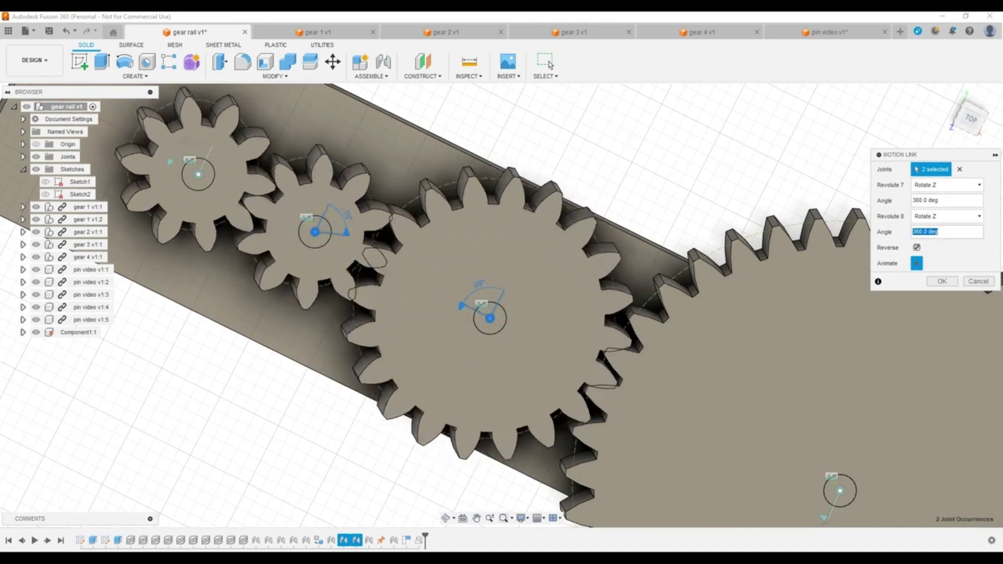
text(180)
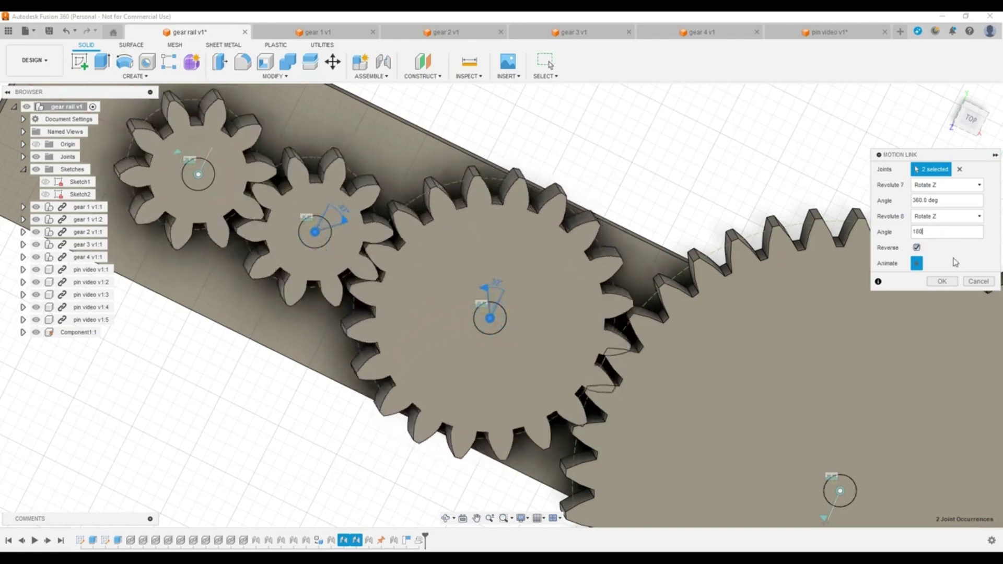
click(943, 282)
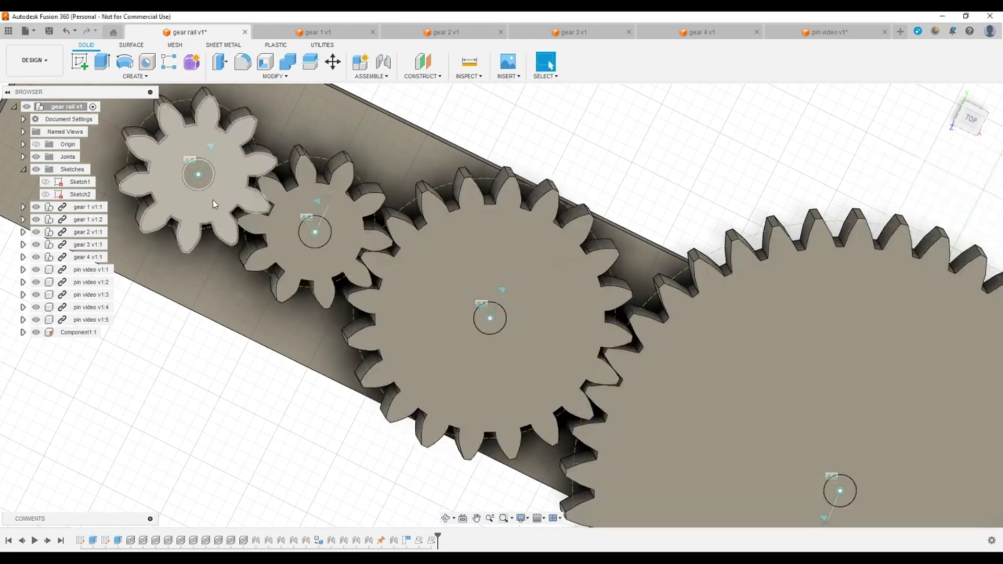
- Motion-link the third gear's joint to the fourth gear's joint, reversed, with 180 degrees for the fourth gear
scroll(209, 201, down, 5)
scroll(209, 202, down, 3)
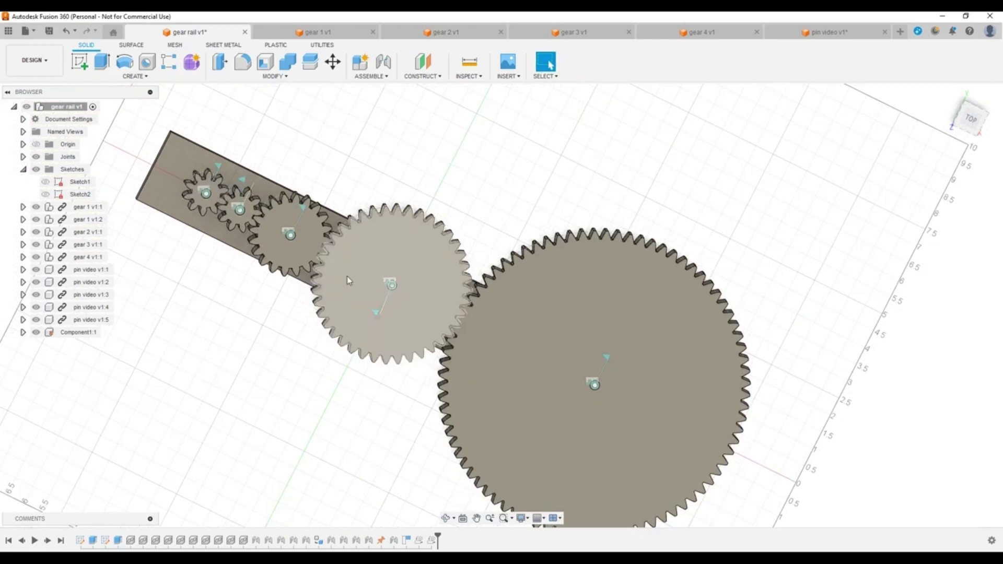
scroll(366, 272, up, 4)
scroll(239, 207, up, 2)
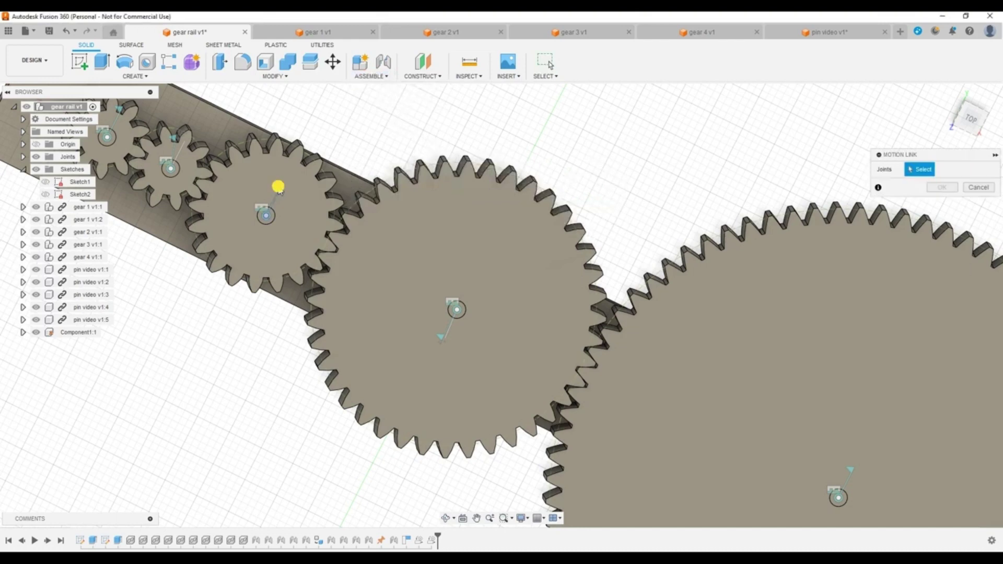
click(441, 338)
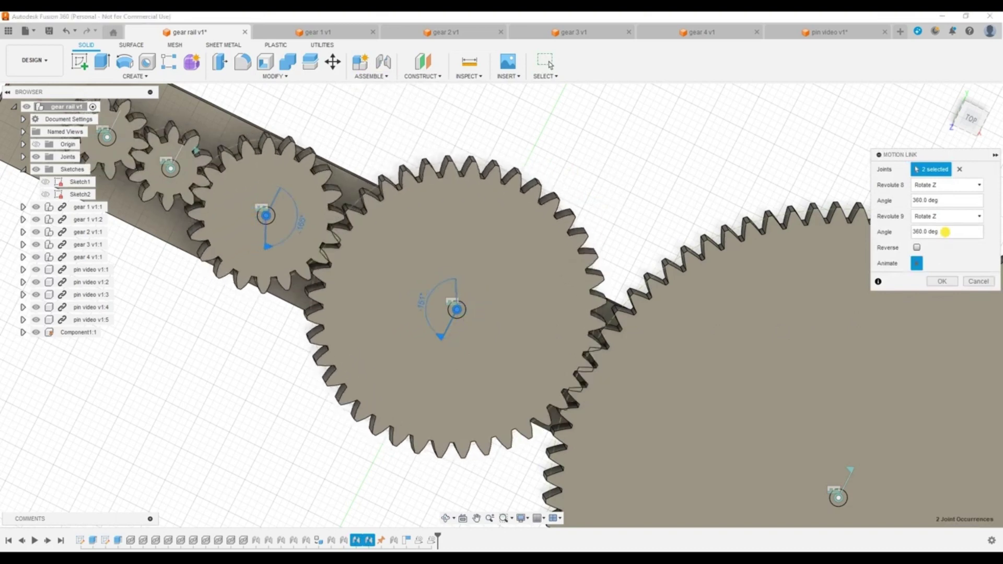
double_click(944, 231)
triple_click(944, 232)
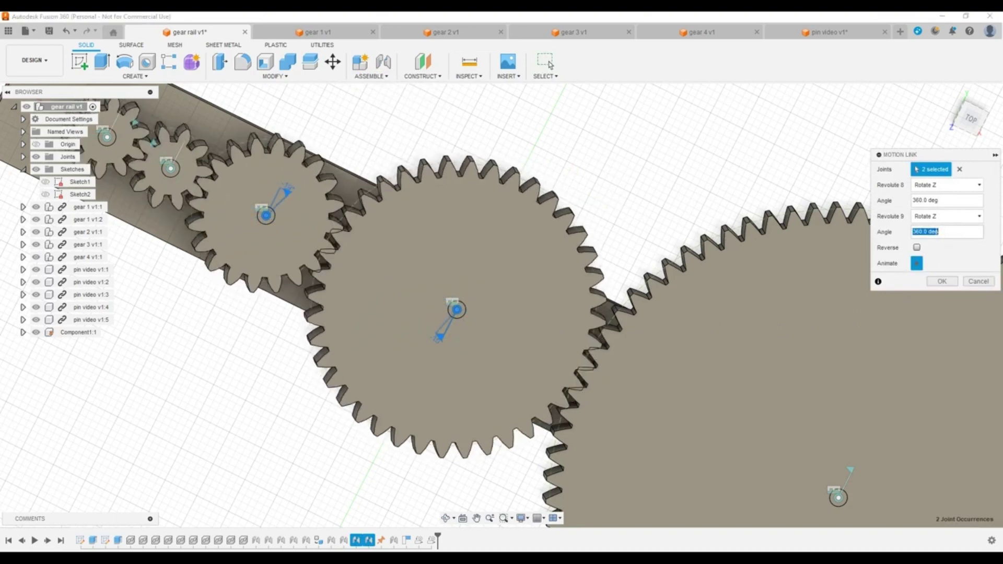
text(18)
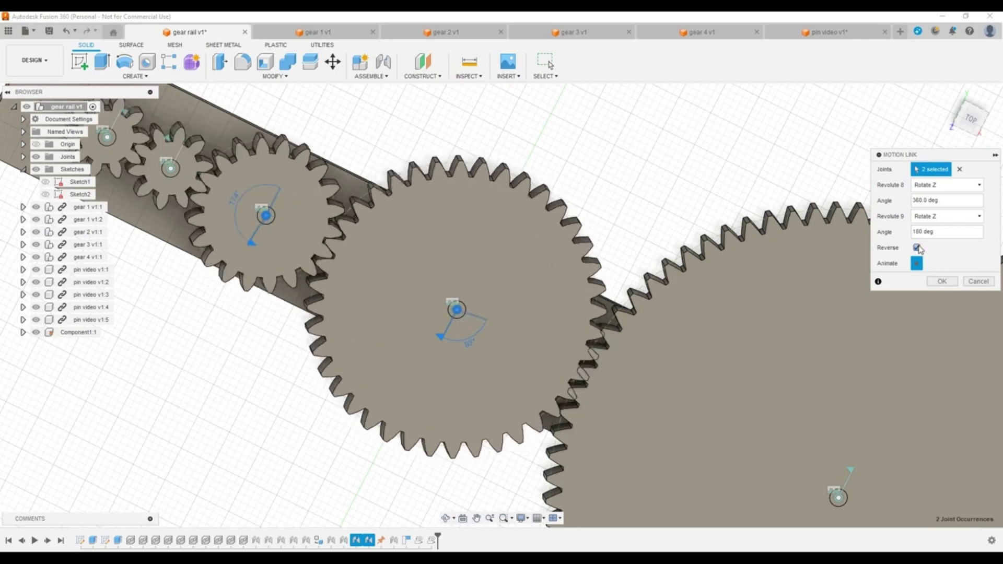
click(942, 281)
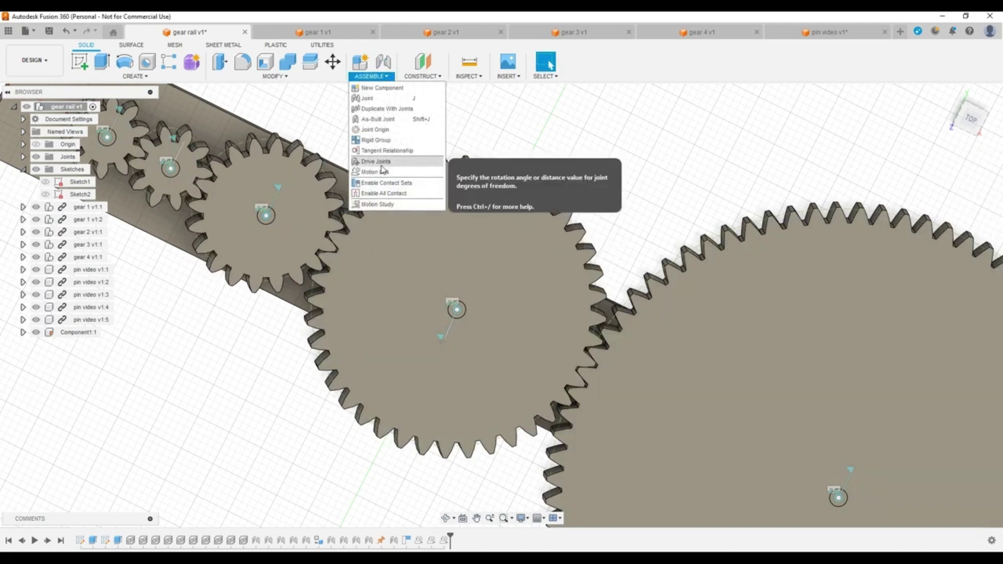
- Motion-link the fourth gear's joint to the largest gear's joint, reversed, with 180 degrees for the largest gear
click(378, 162)
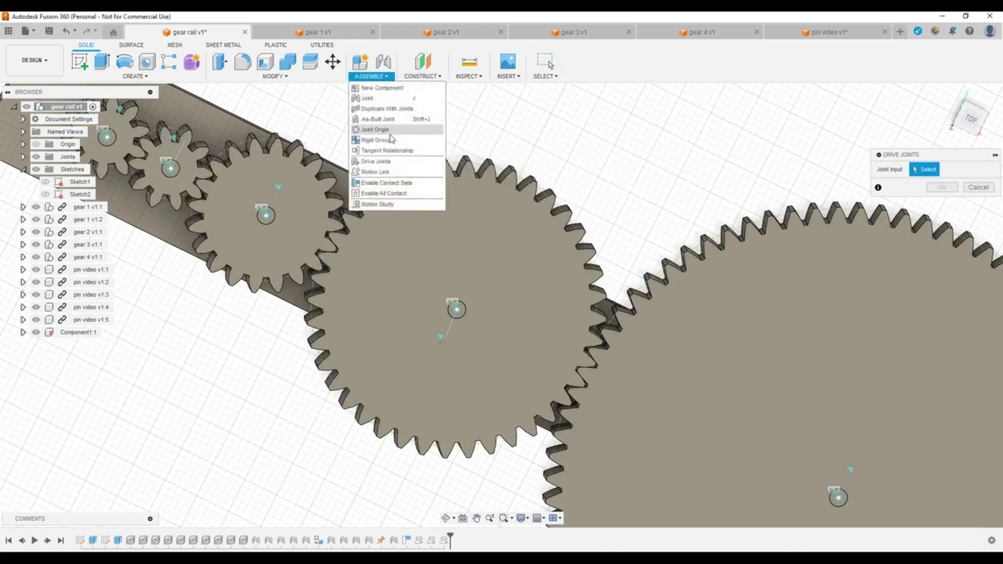
click(370, 172)
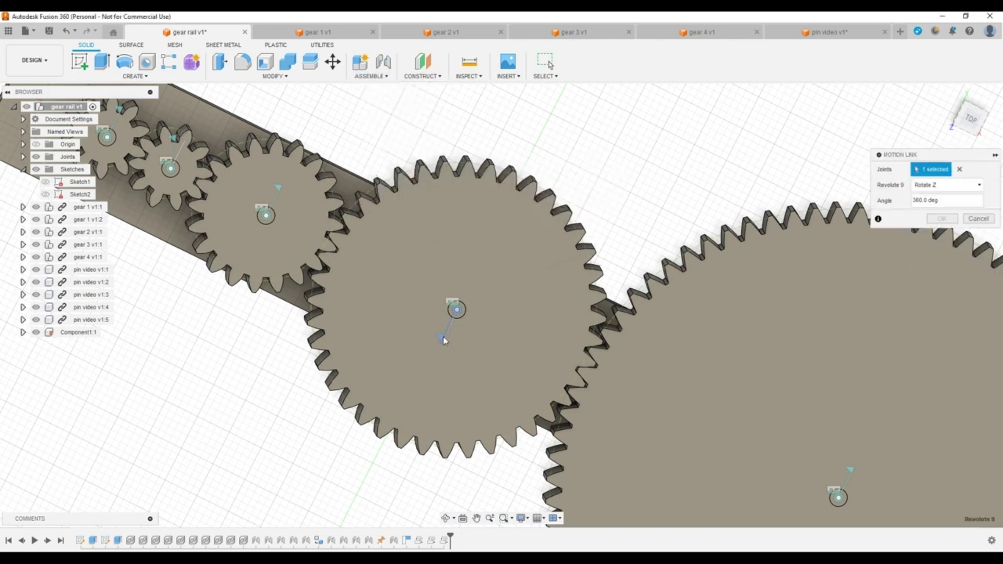
click(854, 466)
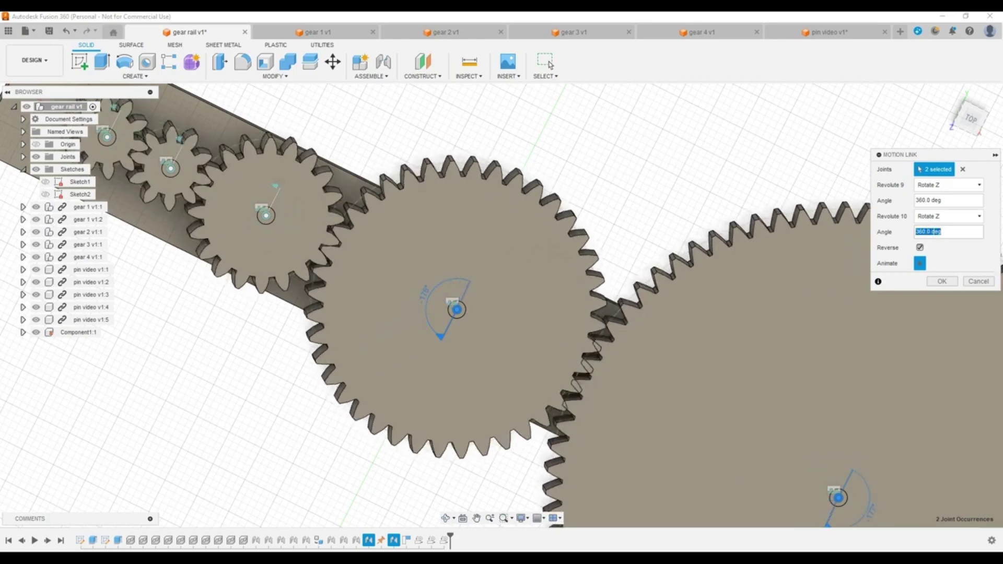
text(1)
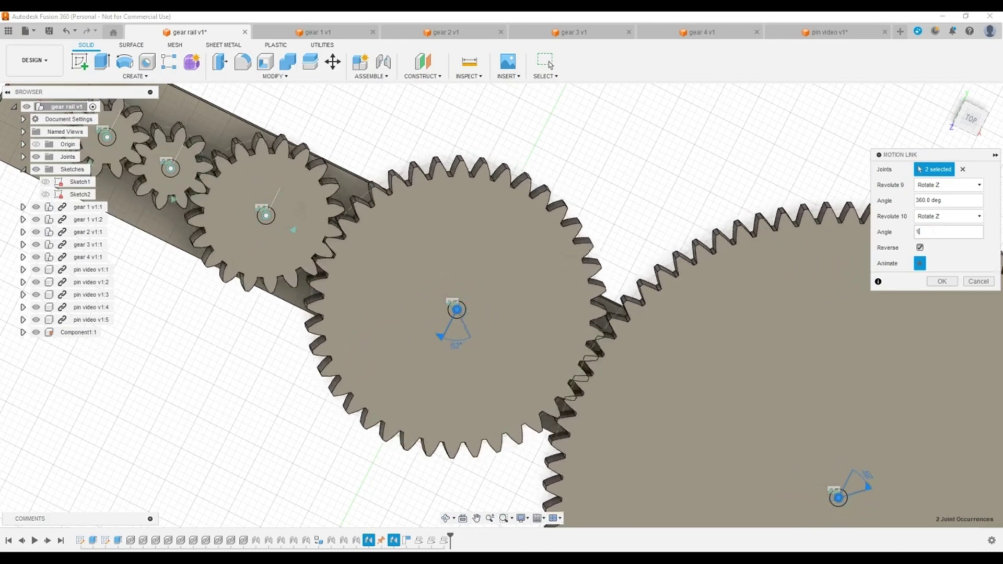
text(80)
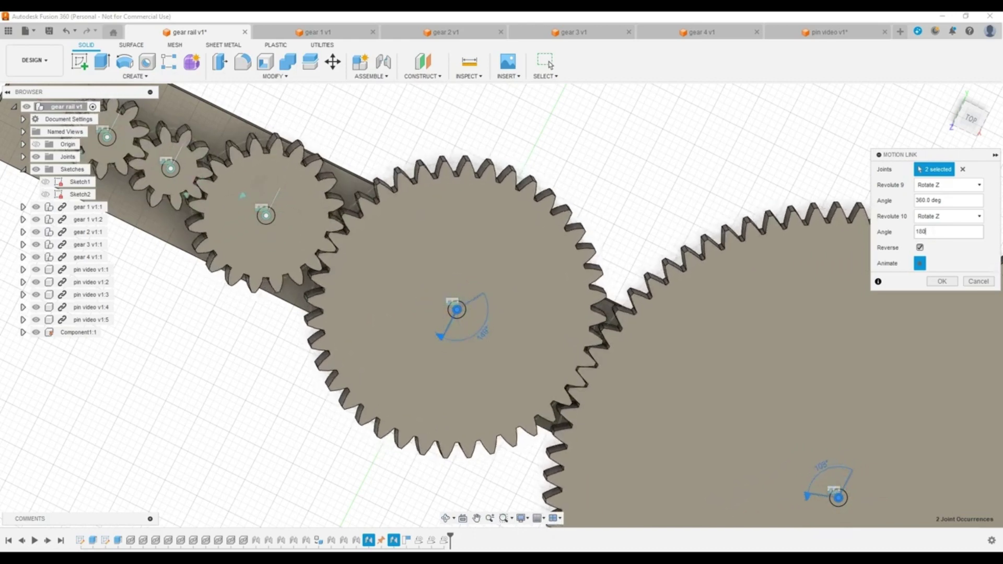
click(941, 282)
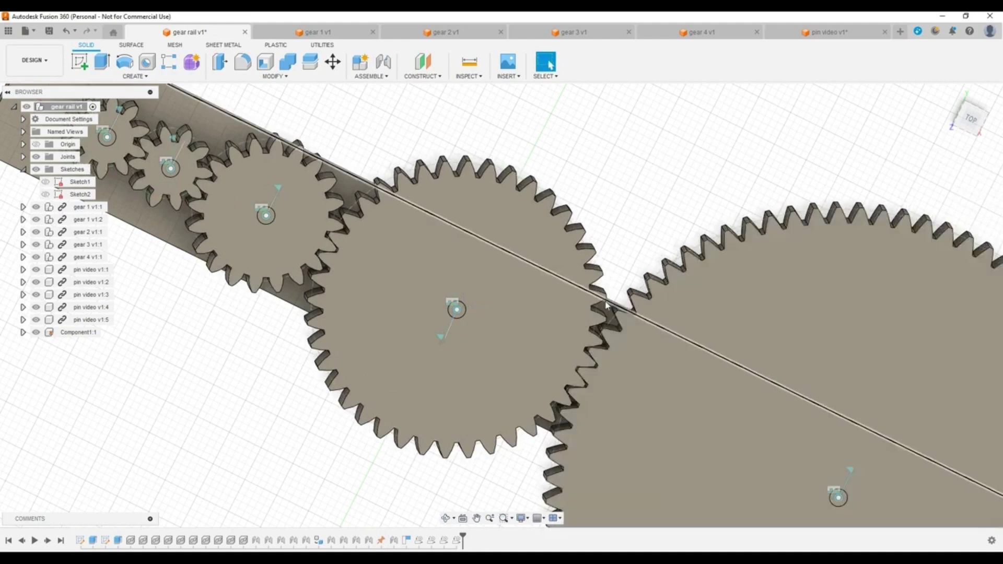
scroll(360, 278, down, 6)
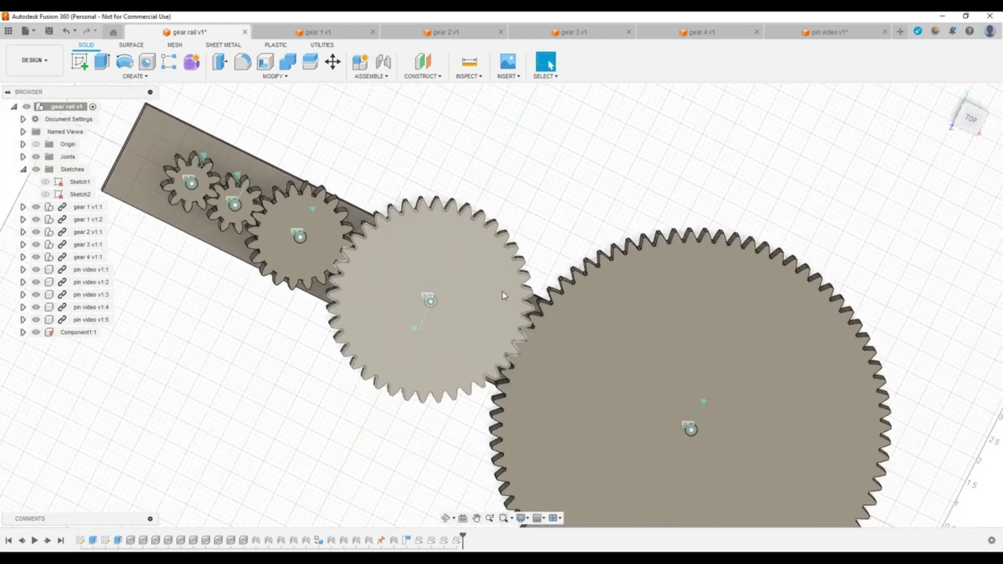
scroll(301, 255, up, 3)
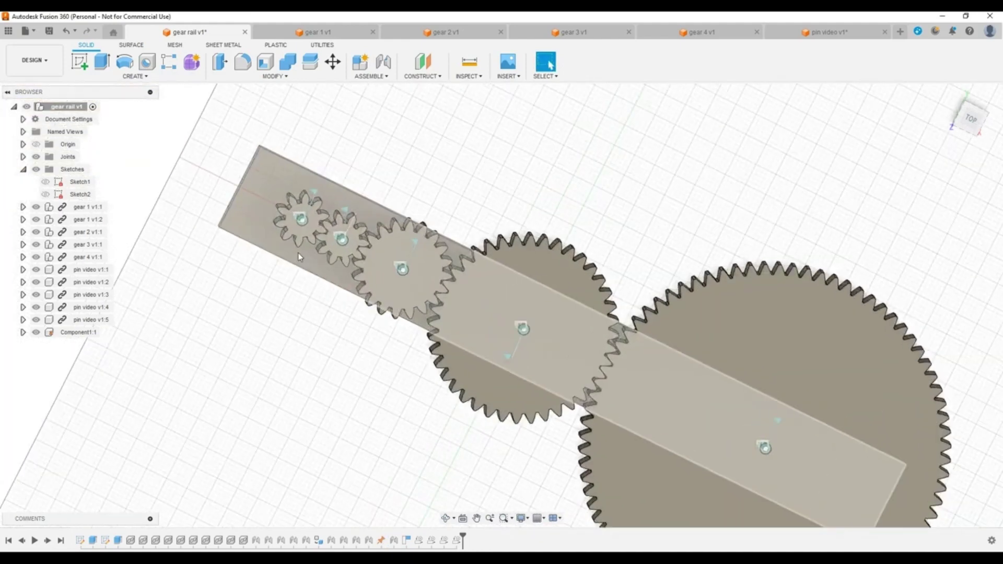
- Drive the first small gear's revolute joint to 195 degrees and keep turning it to run the whole gear train
mouse_move(300, 240)
shift+middle_down()
mouse_move(325, 284)
mouse_move(419, 284)
mouse_move(425, 236)
mouse_move(412, 182)
mouse_move(446, 124)
mouse_move(477, 108)
mouse_move(515, 156)
mouse_move(611, 193)
mouse_move(622, 175)
shift+middle_up()
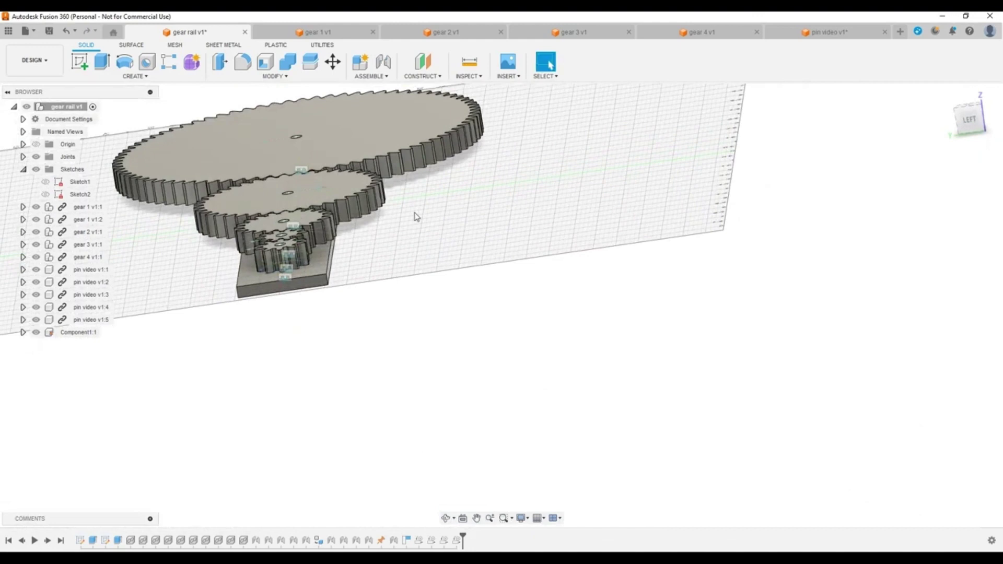
middle_drag(417, 218, 580, 355)
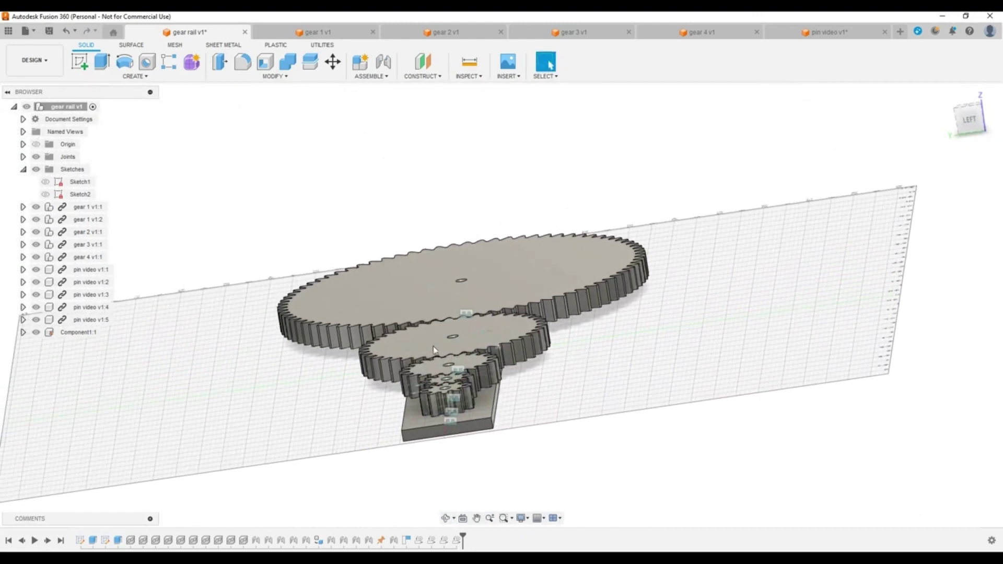
scroll(433, 349, up, 5)
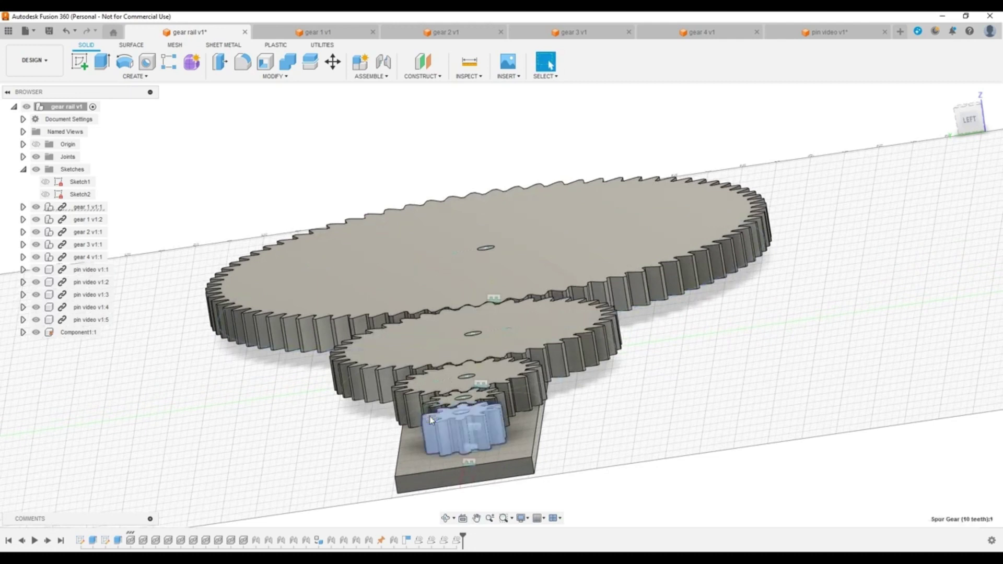
shift+middle_drag(441, 425, 495, 416)
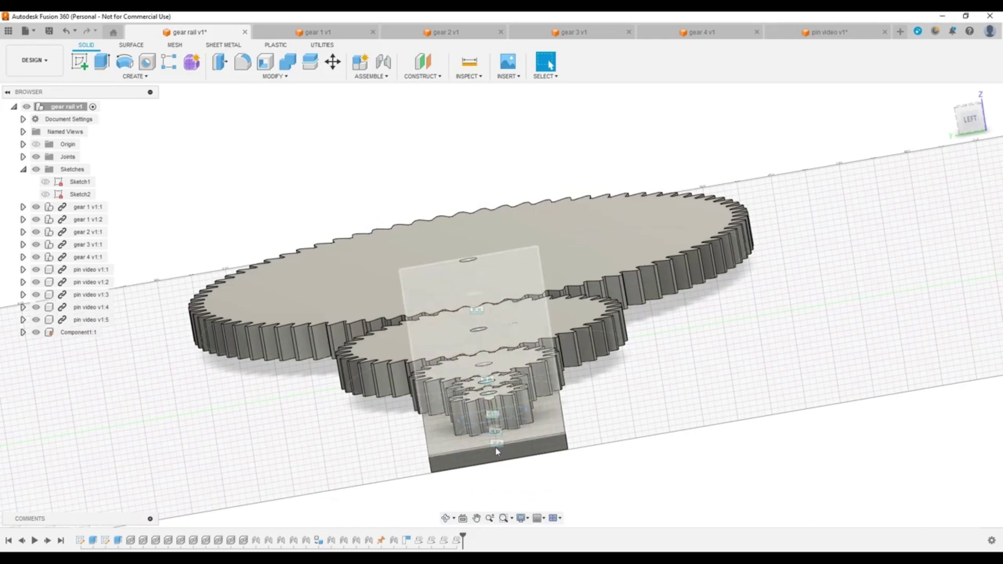
shift+middle_drag(503, 455, 419, 479)
shift+middle_drag(339, 468, 373, 465)
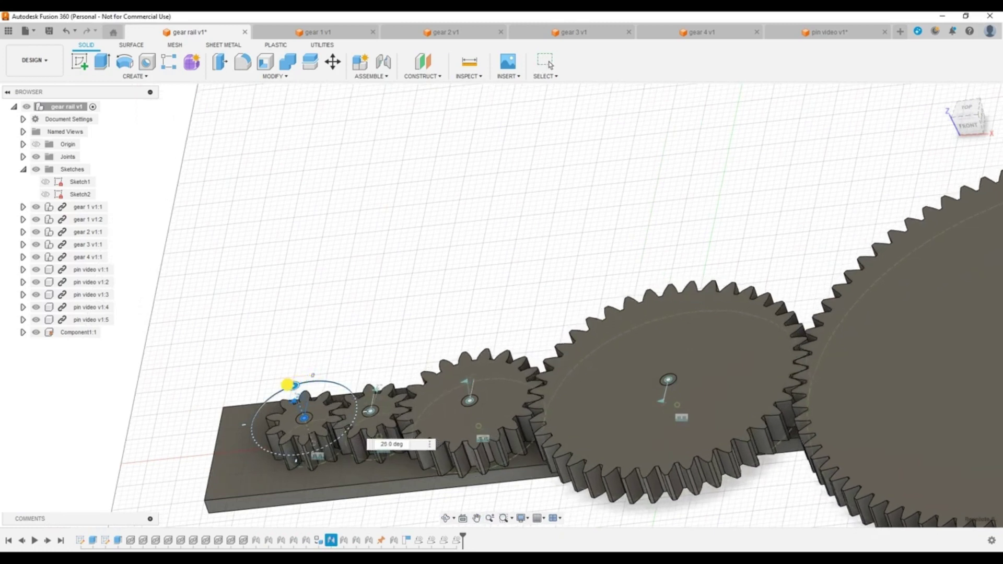
drag(287, 384, 309, 450)
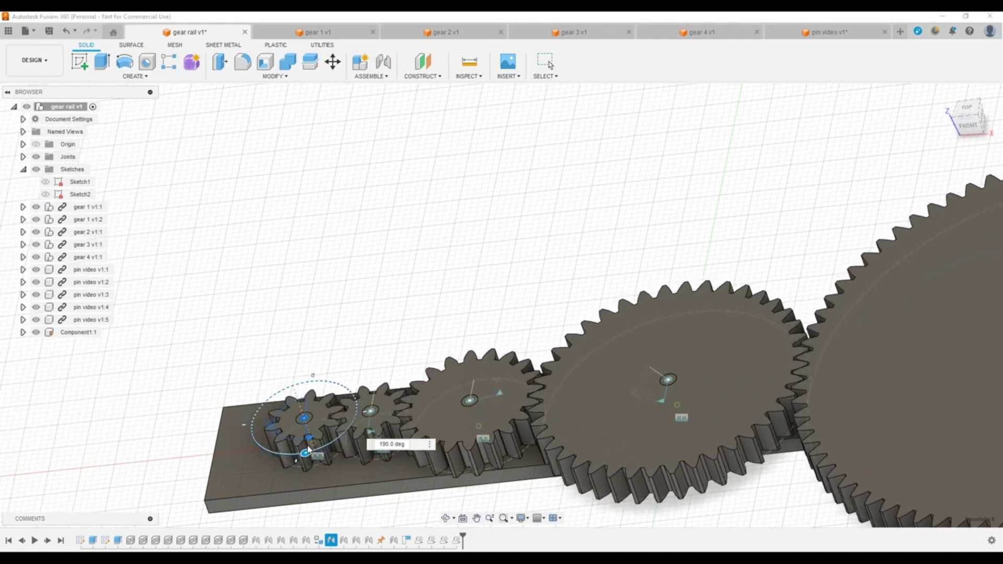
scroll(188, 395, down, 3)
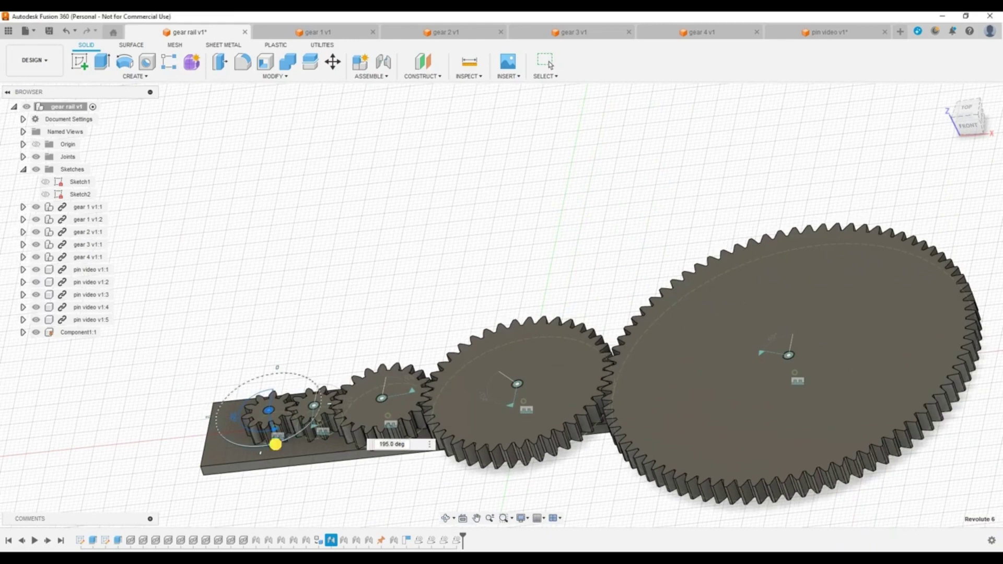
drag(275, 444, 234, 391)
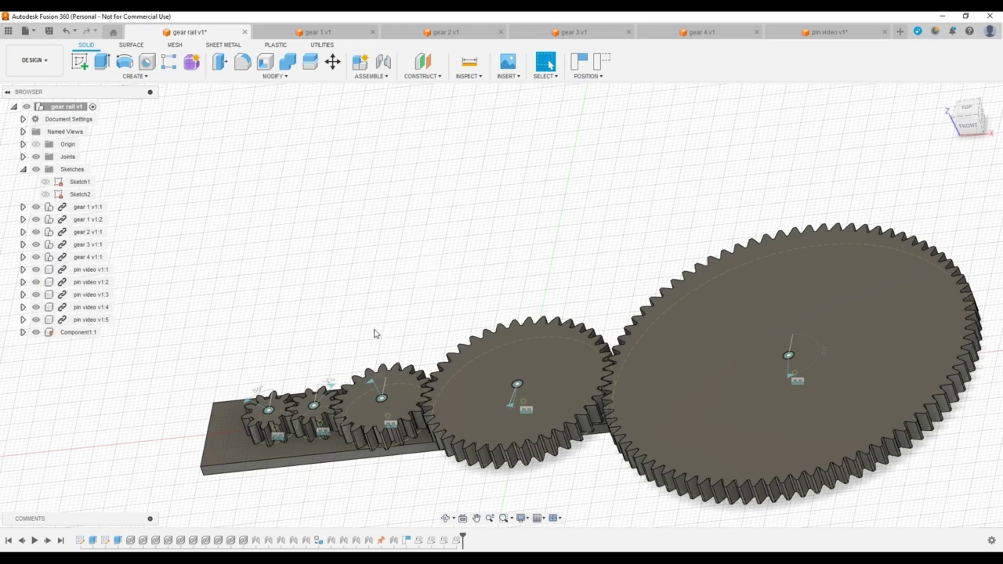
mouse_move(416, 359)
shift+middle_down()
mouse_move(422, 387)
mouse_move(421, 356)
mouse_move(402, 347)
mouse_move(399, 358)
mouse_move(416, 365)
mouse_move(421, 384)
shift+middle_up()
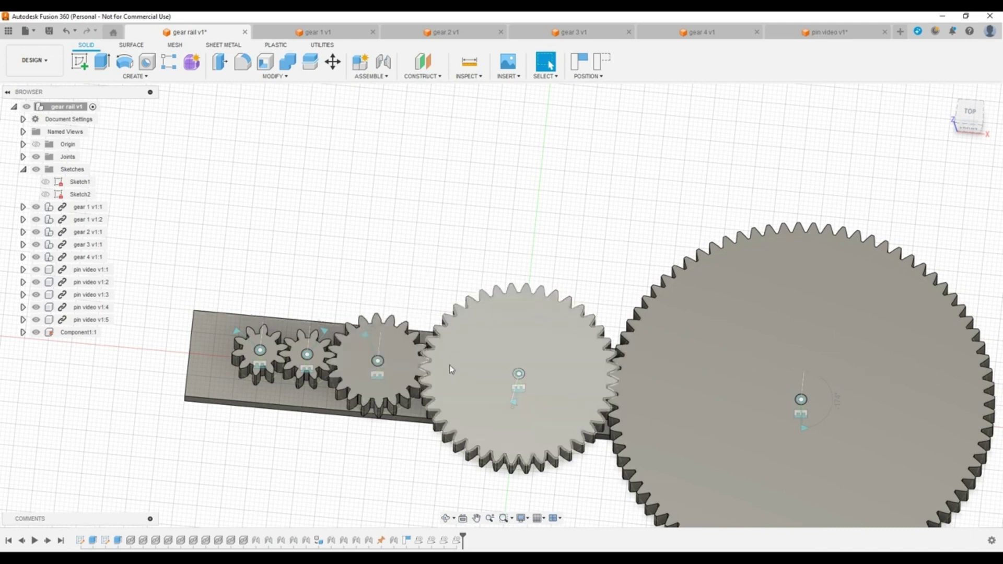
scroll(243, 364, down, 3)
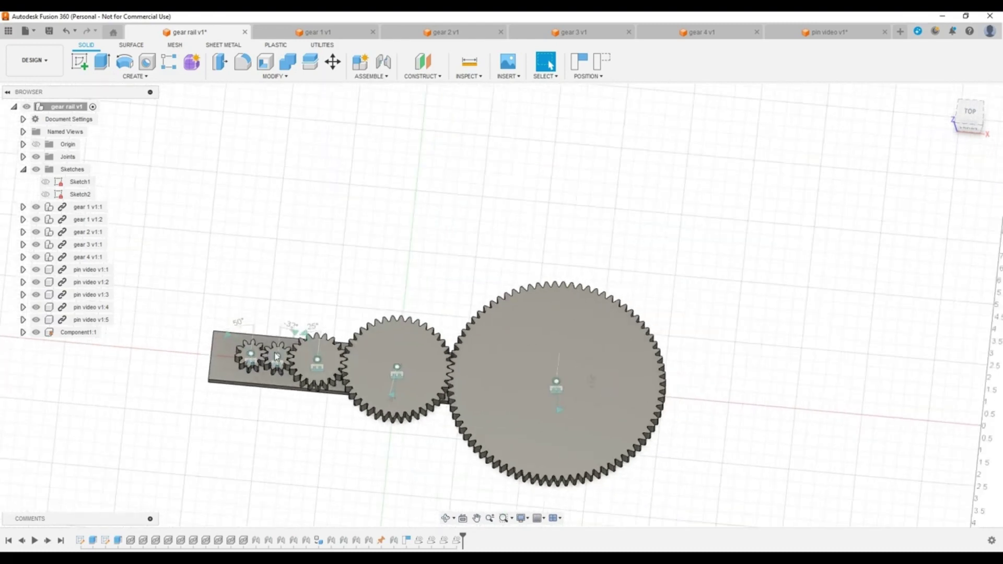
mouse_move(394, 422)
shift+middle_down()
mouse_move(401, 316)
mouse_move(387, 431)
shift+middle_up()
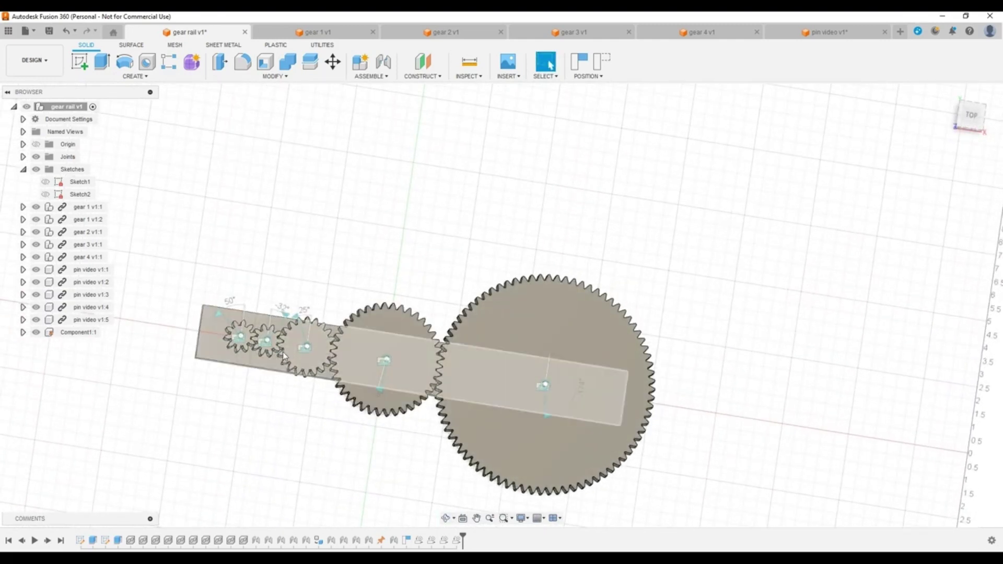
scroll(283, 350, down, 3)
scroll(282, 349, up, 4)
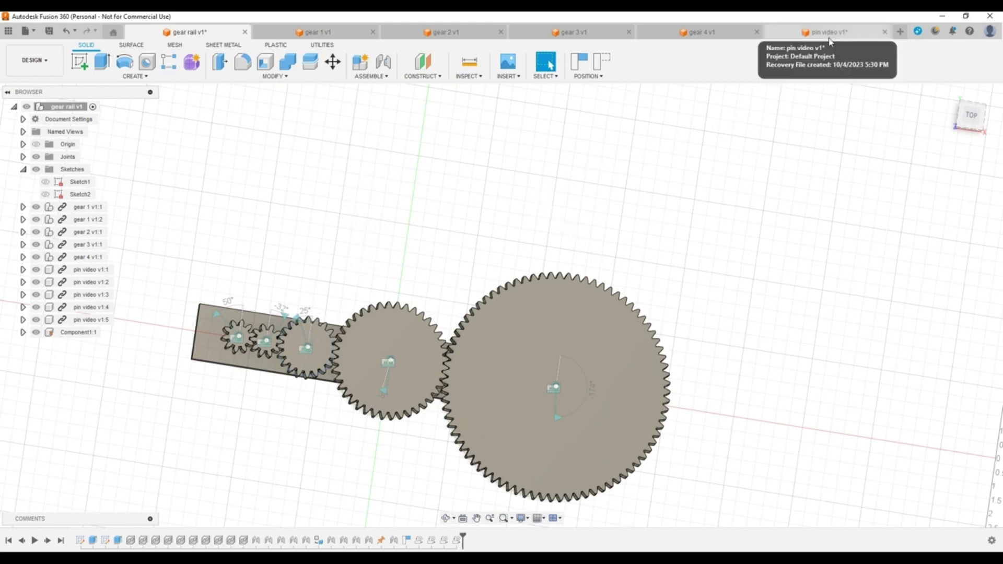
- Create a new design and open the McMaster-Carr component catalogue for insertion
click(900, 32)
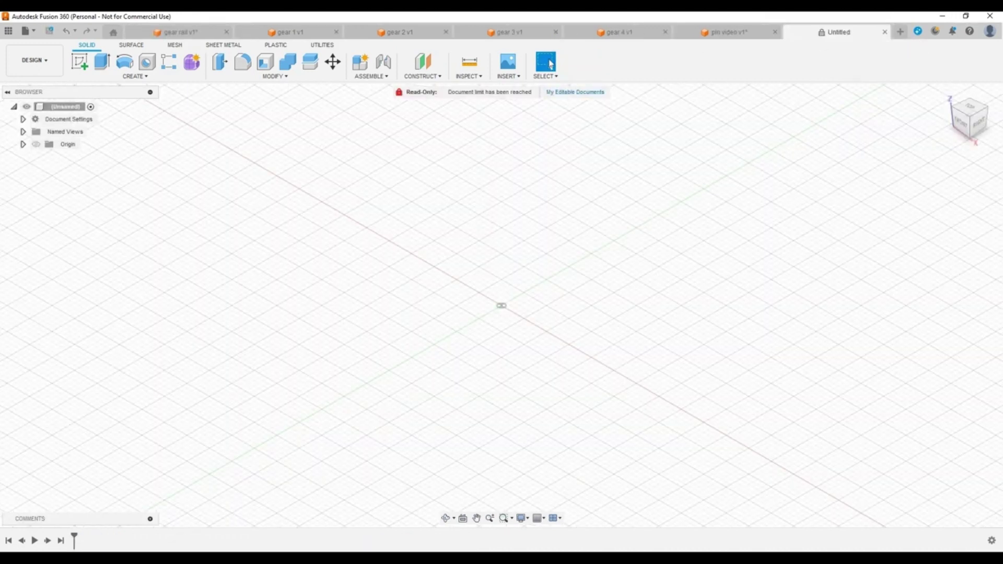
click(514, 77)
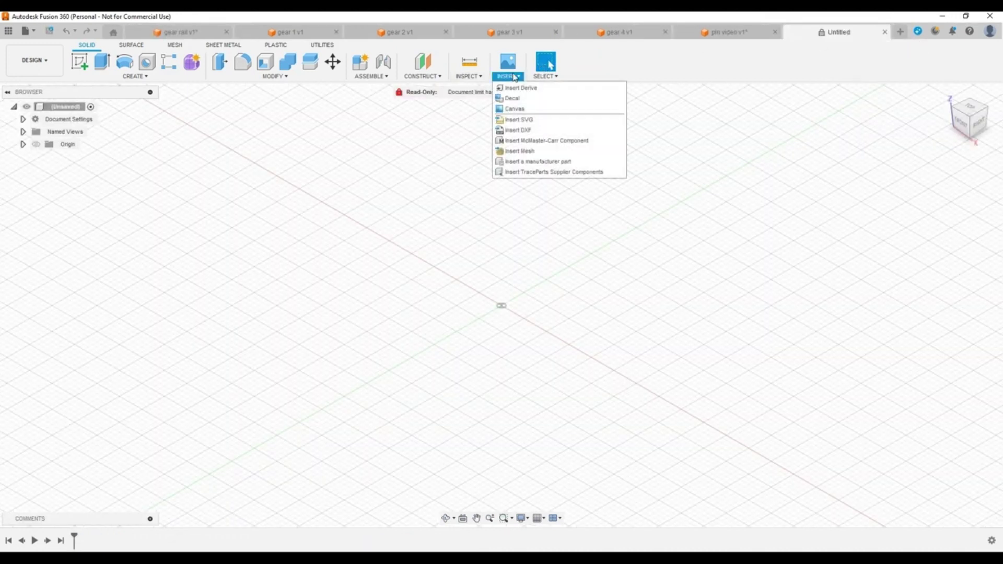
click(543, 146)
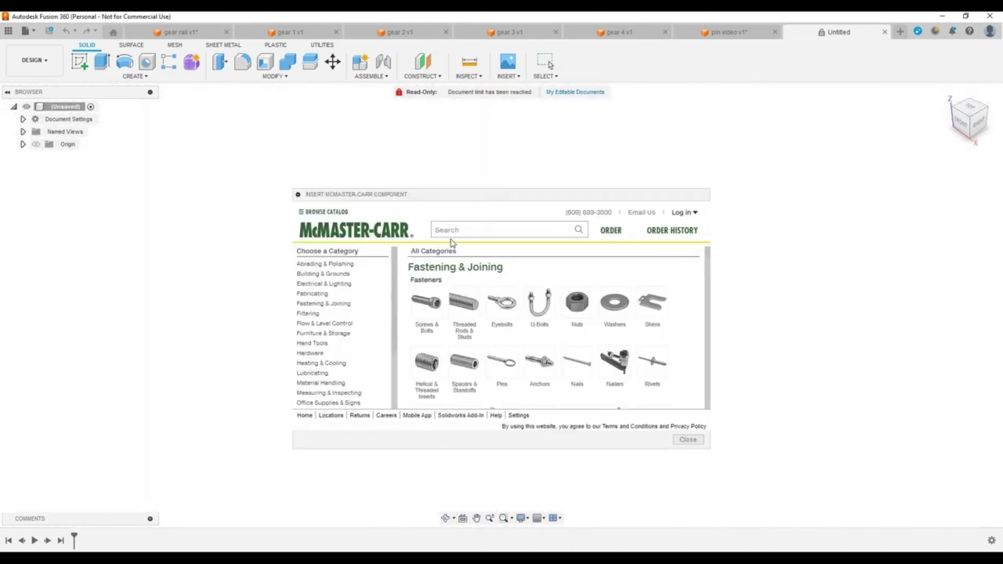
click(517, 76)
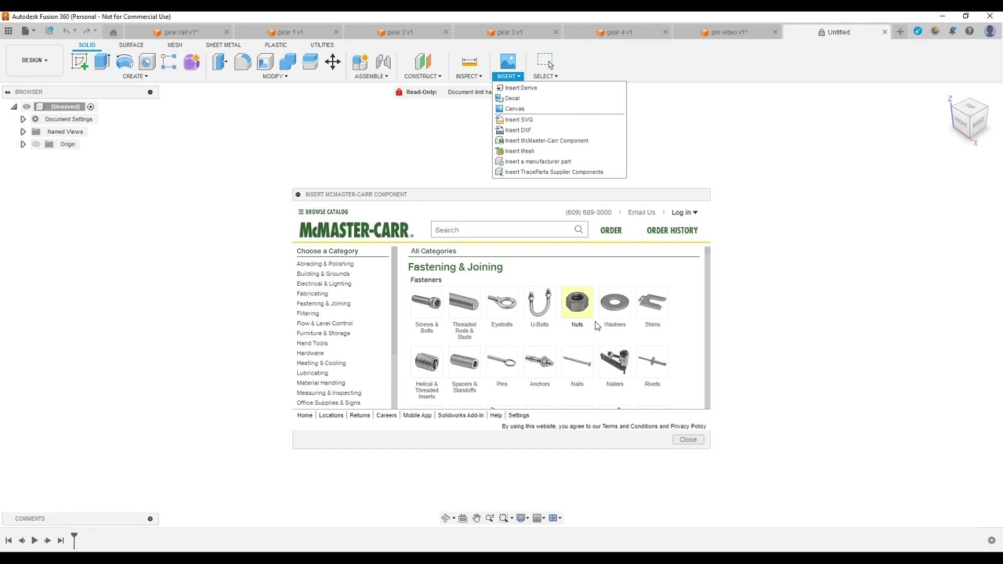
- Browse the McMaster-Carr catalogue's product categories from fasteners through pipe fittings and power transmission to hydraulics
scroll(596, 326, down, 3)
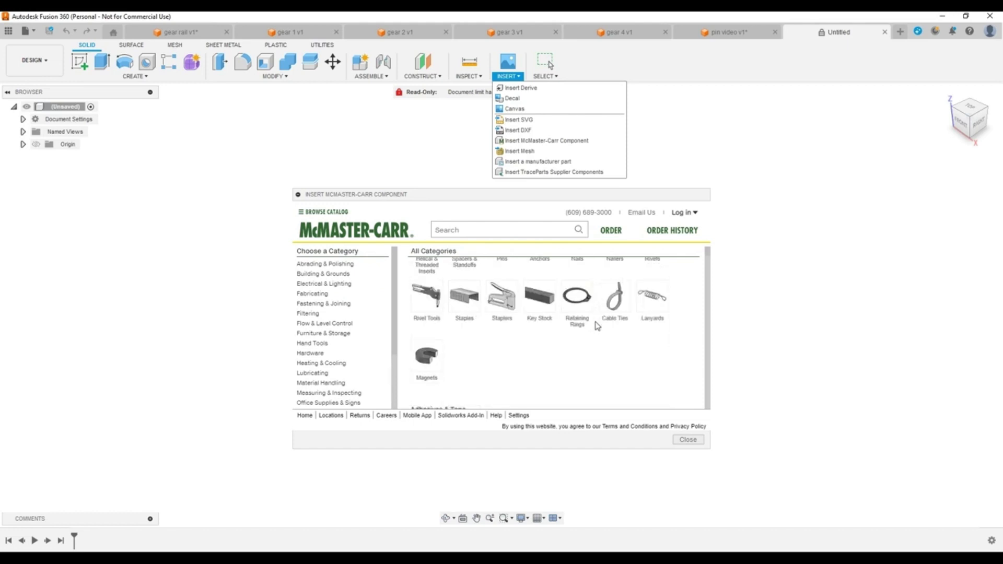
scroll(597, 326, up, 3)
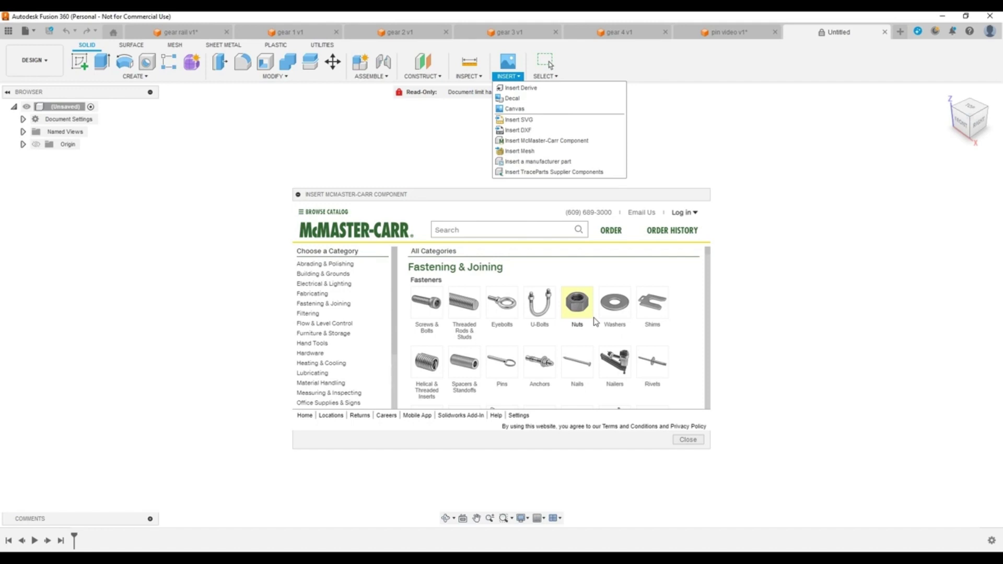
scroll(594, 320, down, 3)
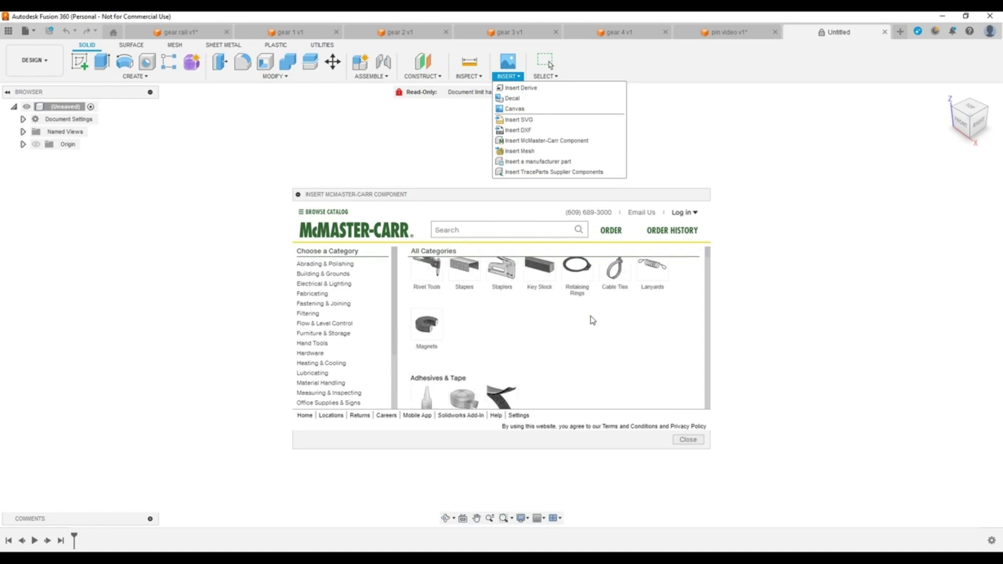
scroll(550, 313, up, 2)
scroll(551, 314, down, 3)
scroll(507, 302, down, 3)
scroll(515, 319, down, 2)
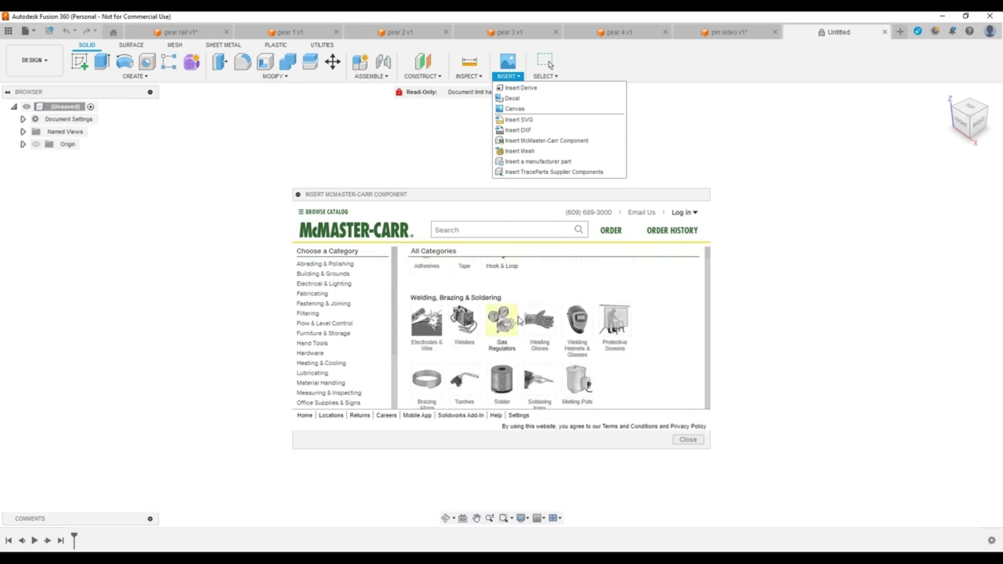
scroll(517, 318, down, 2)
scroll(520, 318, up, 1)
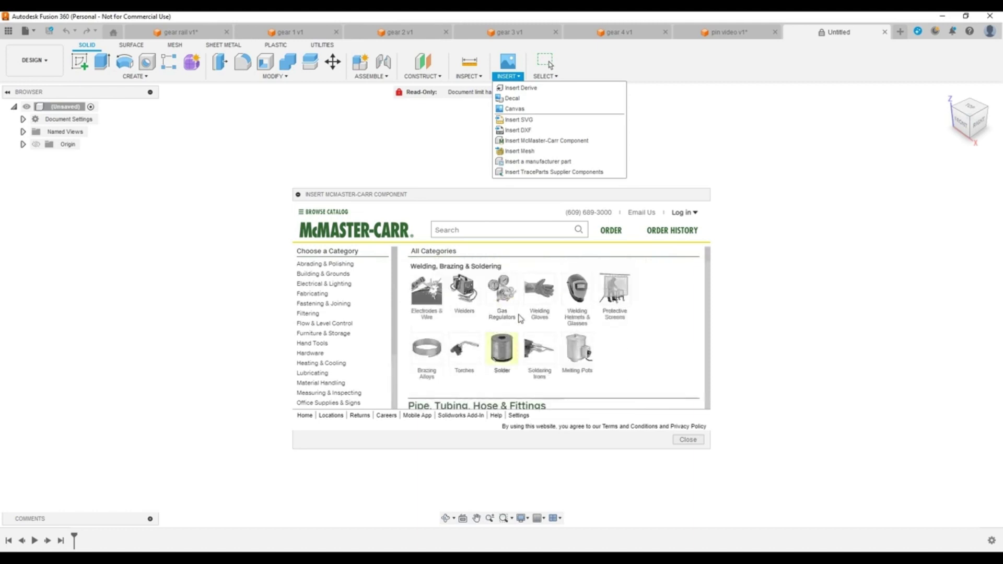
scroll(520, 318, down, 2)
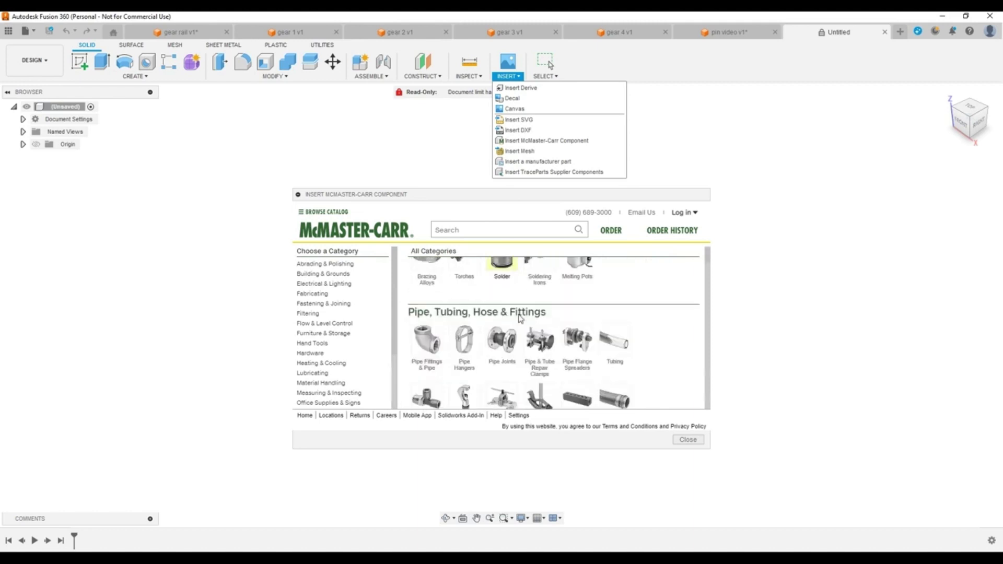
scroll(520, 319, down, 1)
scroll(520, 318, down, 1)
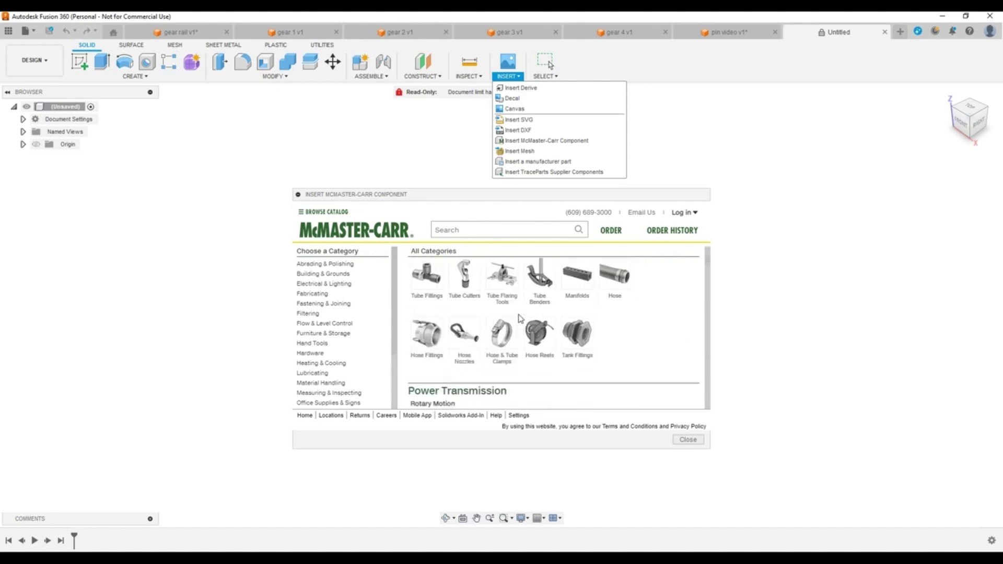
scroll(520, 319, down, 1)
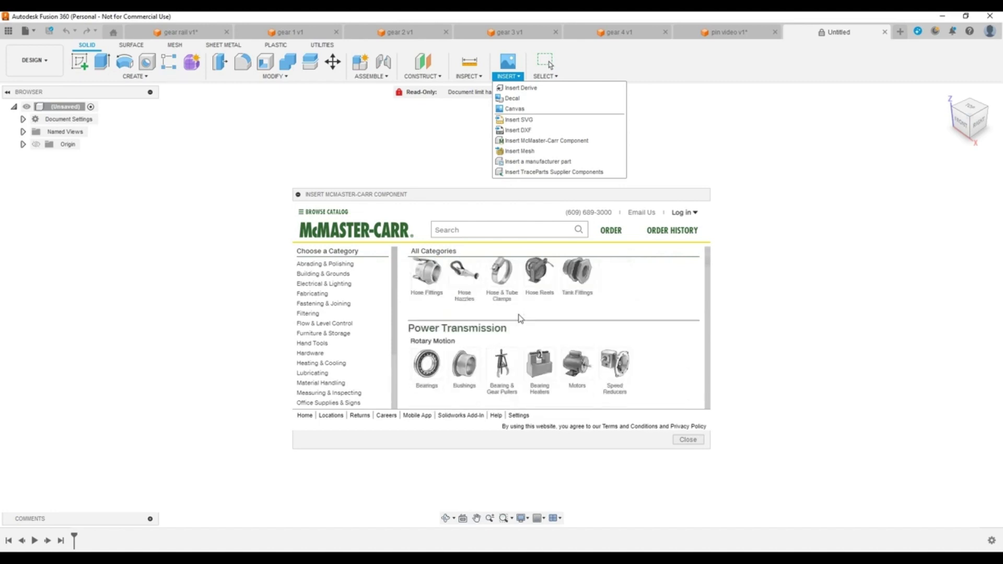
scroll(520, 318, down, 2)
scroll(520, 317, down, 3)
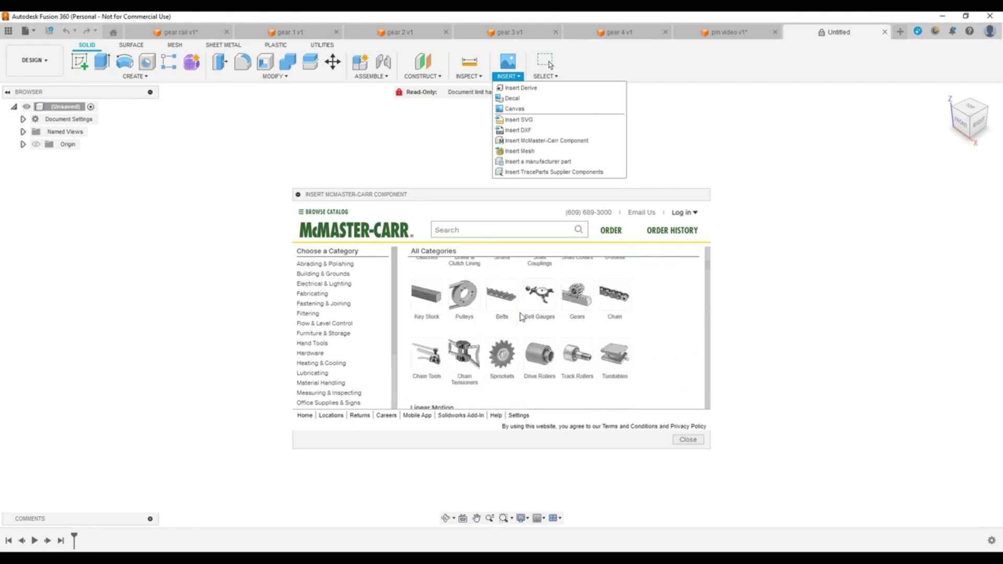
scroll(521, 317, down, 2)
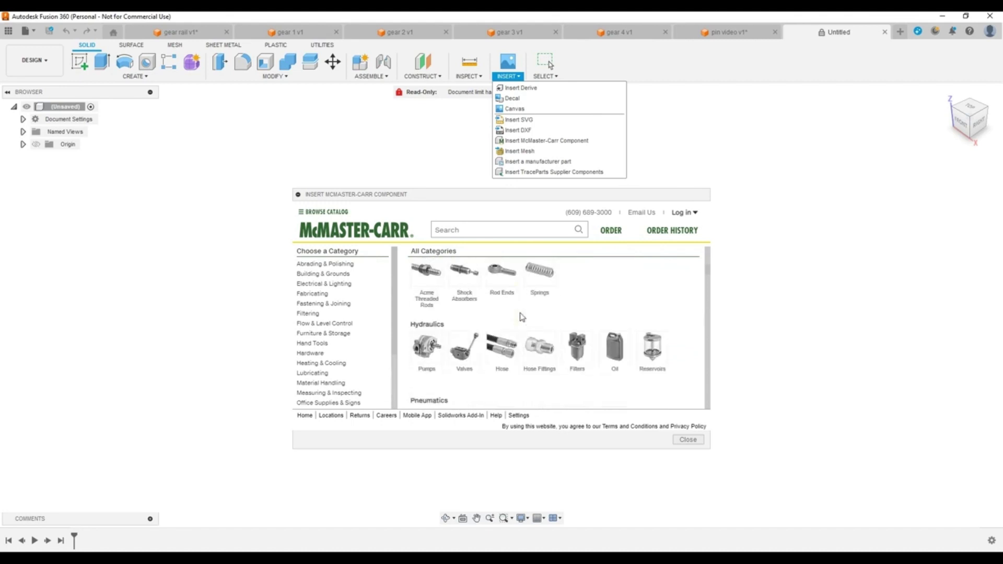
scroll(522, 317, down, 2)
scroll(521, 317, up, 7)
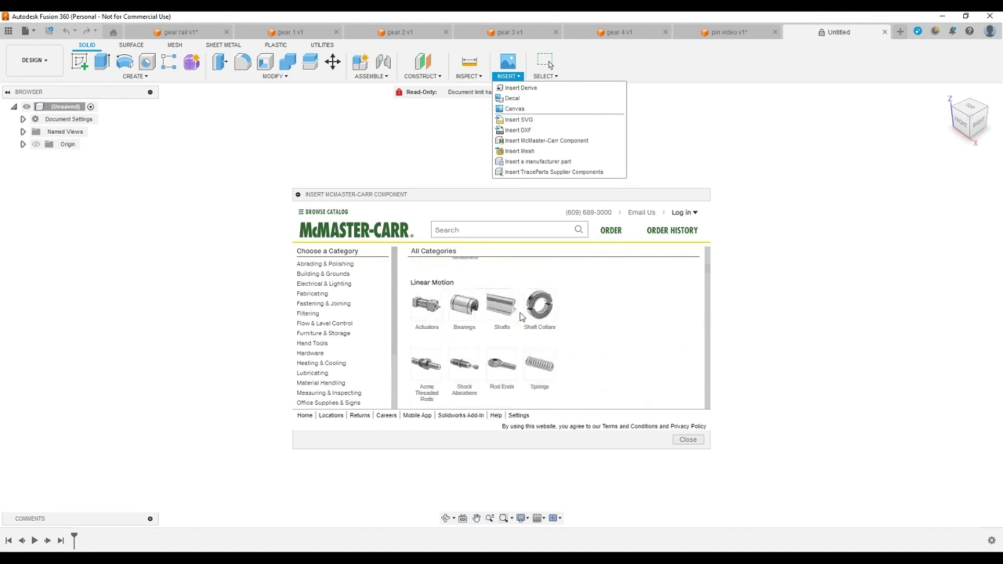
scroll(522, 317, up, 15)
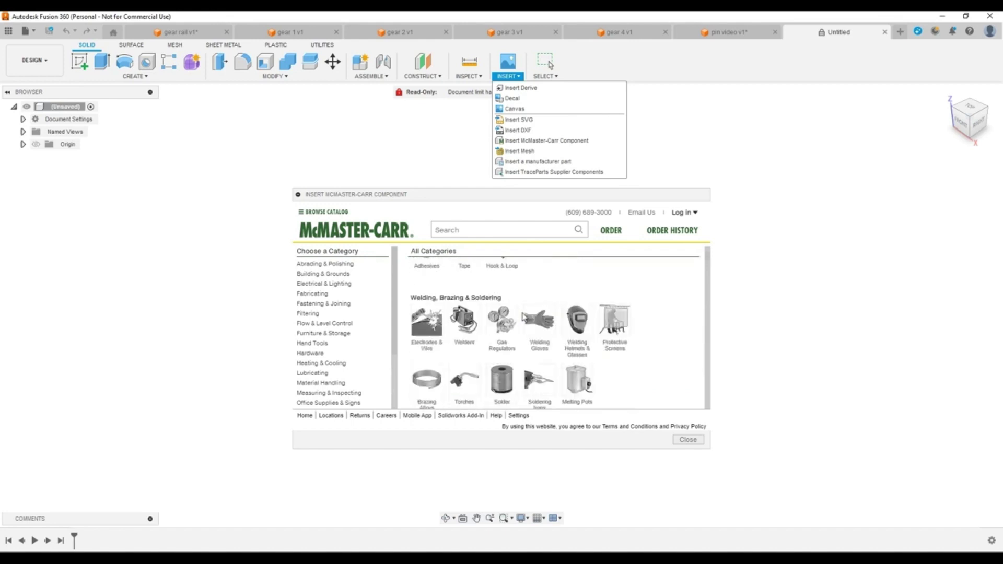
scroll(525, 316, up, 1)
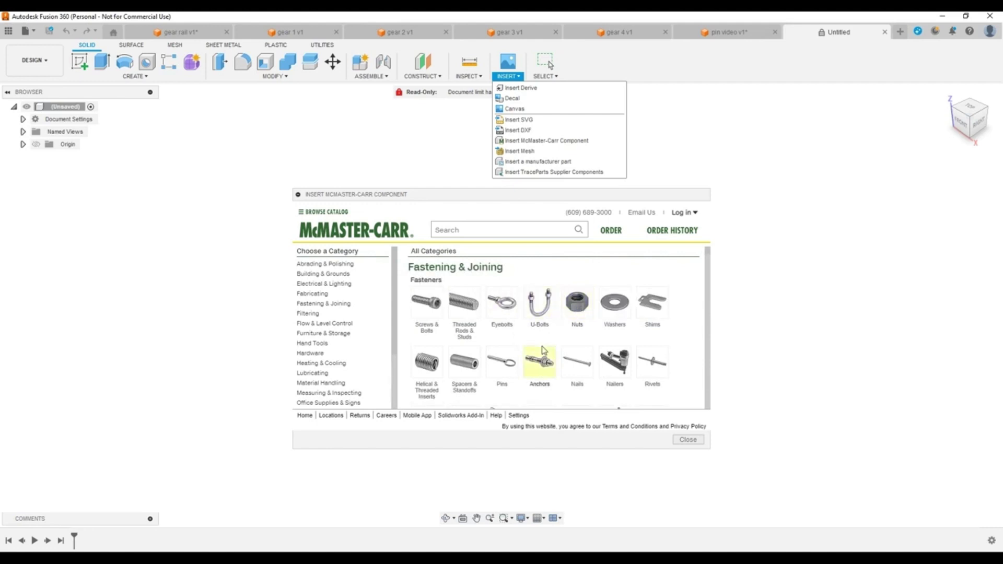
- Open the Pins category among the McMaster-Carr fasteners
scroll(546, 349, down, 1)
click(509, 337)
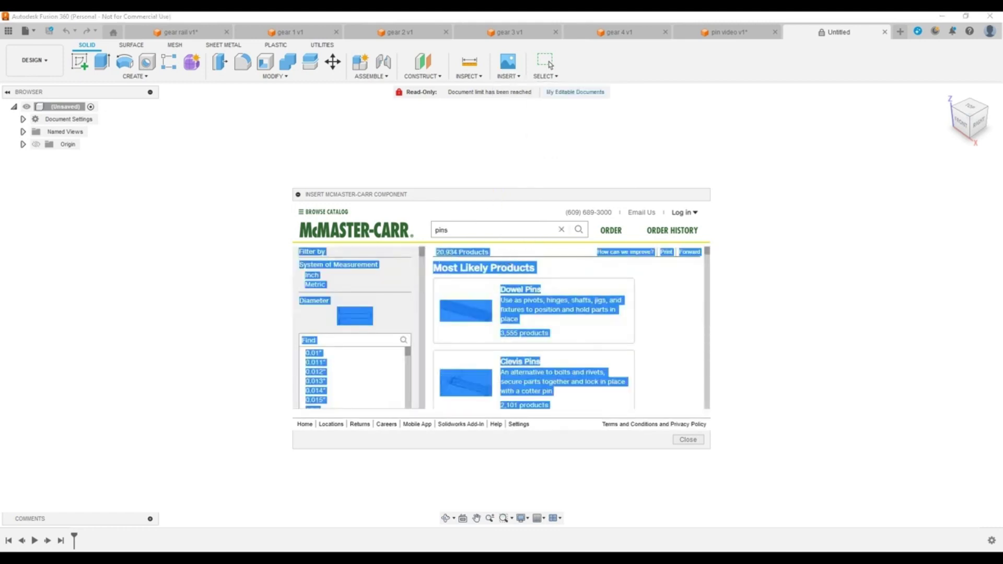
click(384, 315)
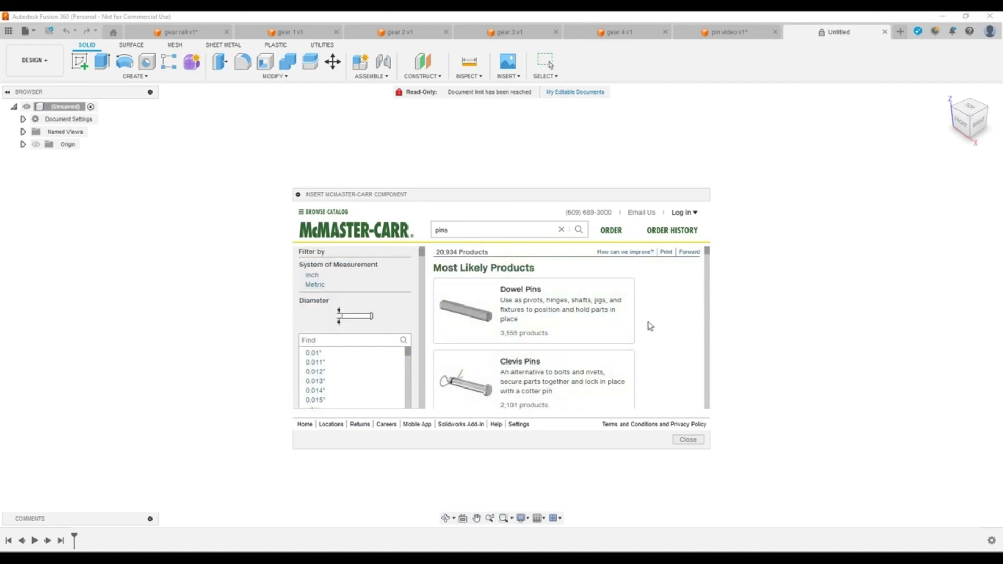
- Open the Quick-Release Pins products and choose the Flat-Head Quick-Release Pins
scroll(648, 341, down, 1)
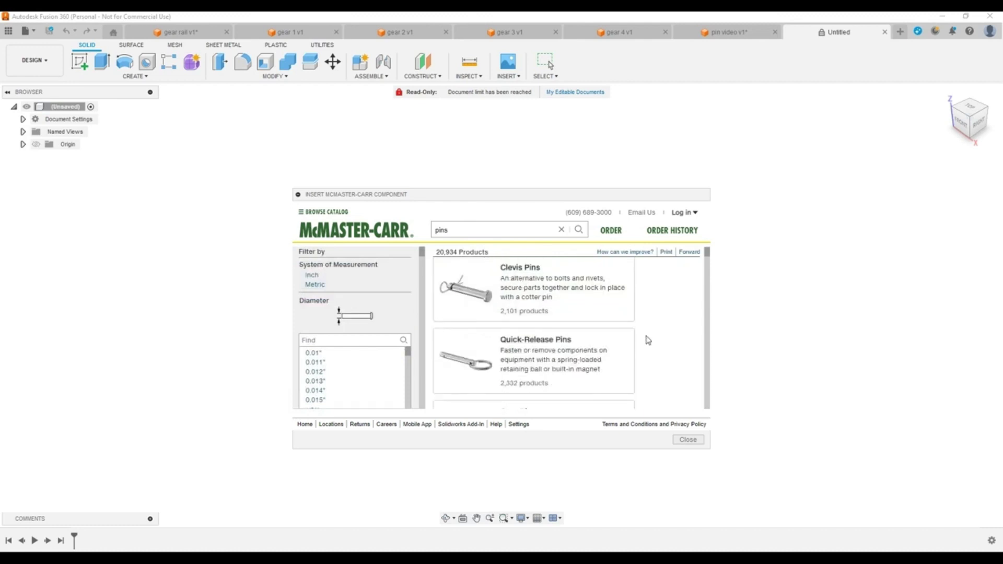
scroll(647, 340, down, 1)
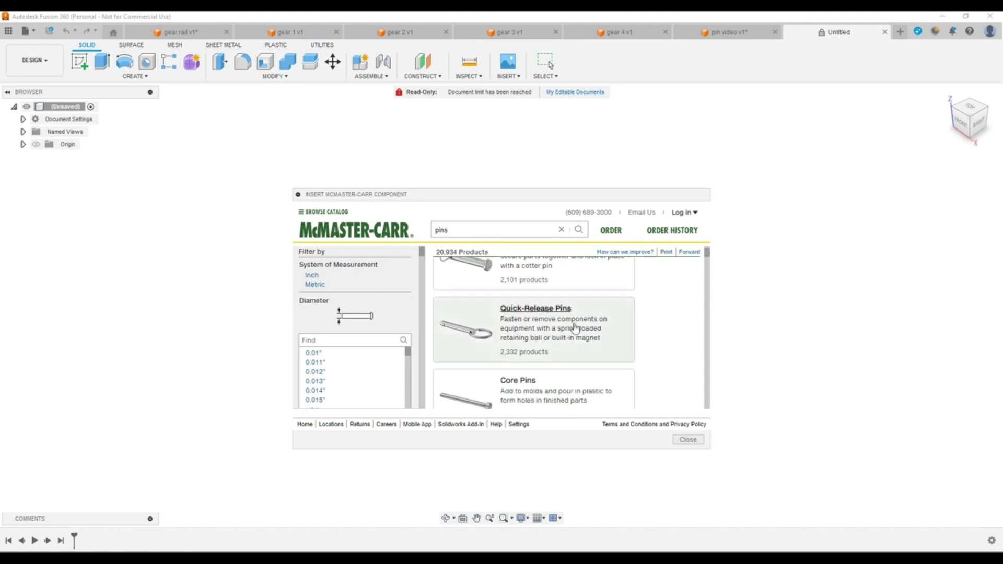
click(541, 311)
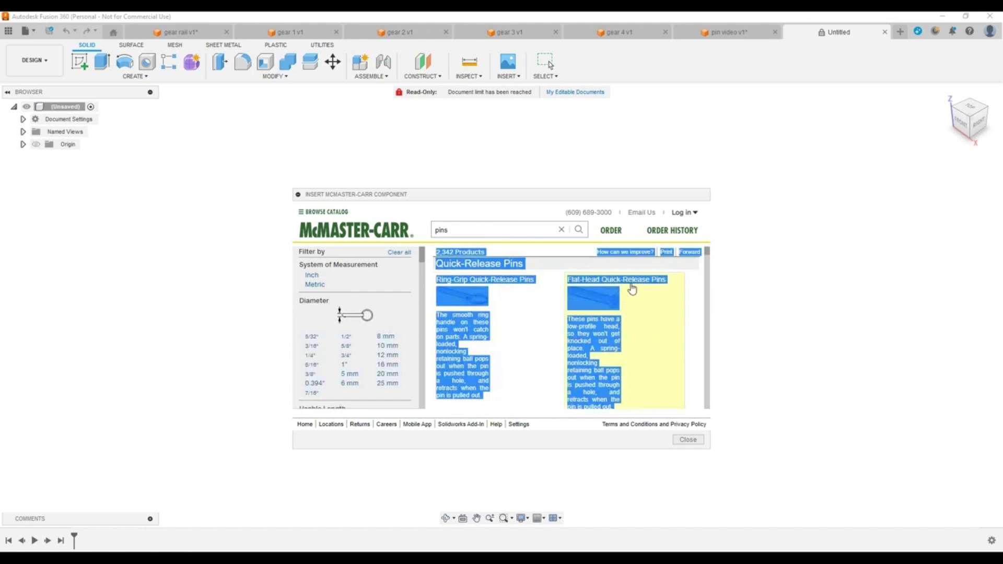
click(640, 346)
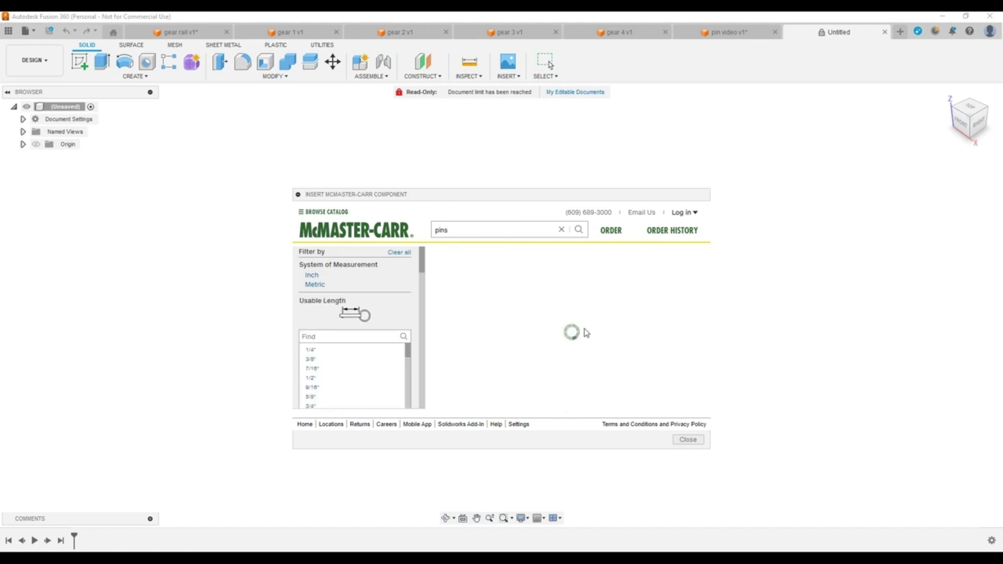
- Insert the zinc-plated flat-head quick-release pin 90156A216 with 3/16" diameter and 2 5/16" usable length from the McMaster-Carr product table
click(571, 289)
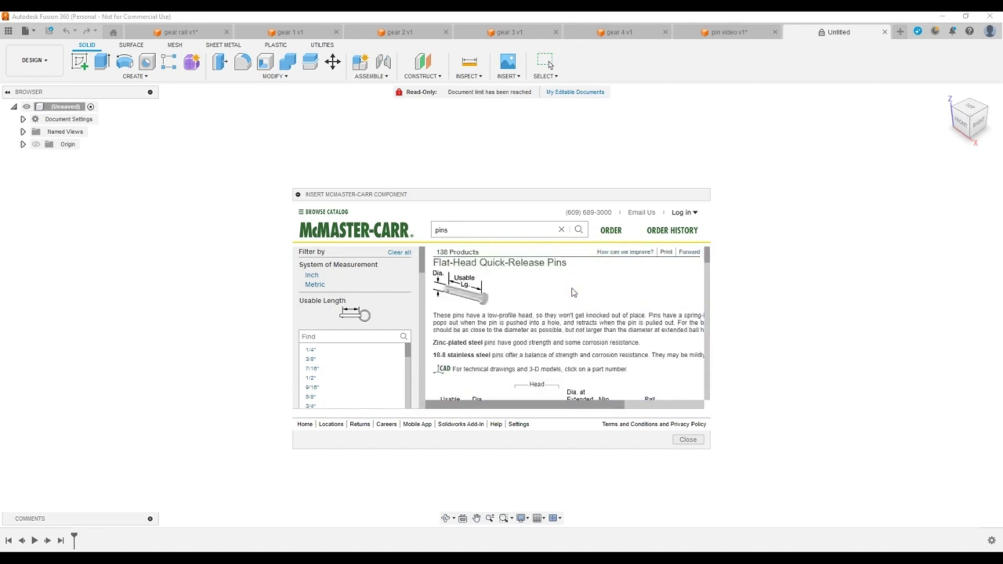
scroll(551, 314, down, 1)
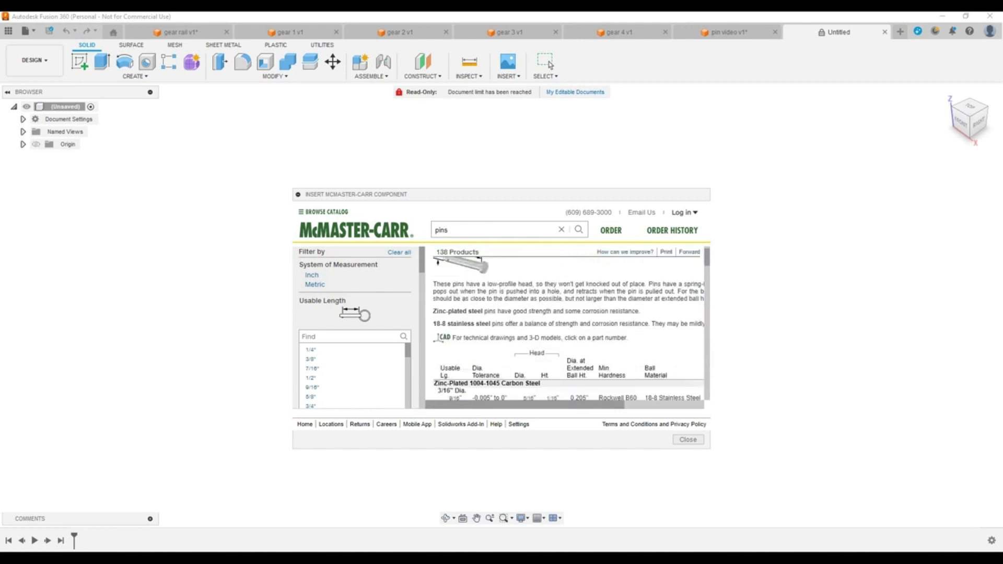
scroll(551, 314, up, 1)
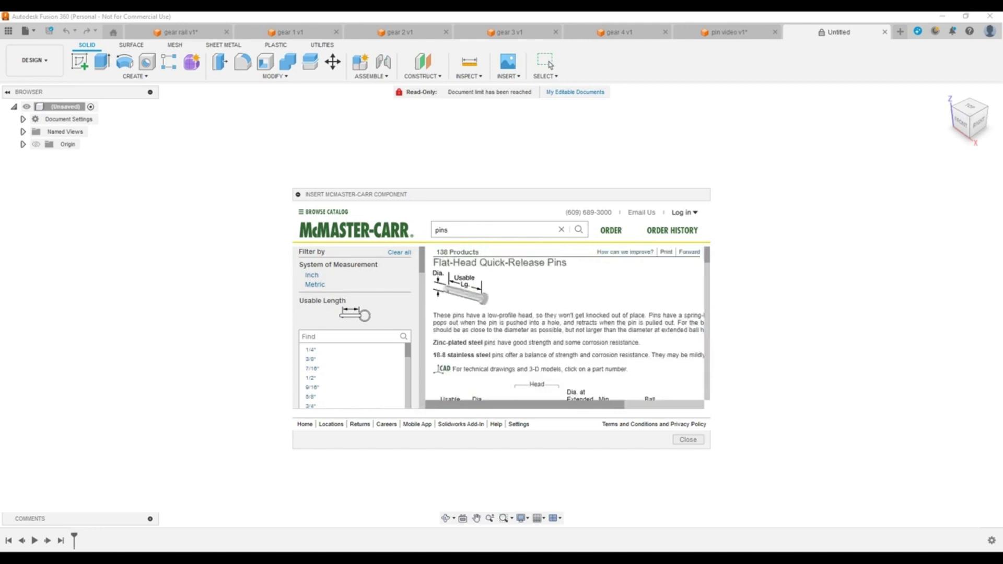
scroll(535, 311, down, 1)
scroll(535, 311, up, 1)
scroll(486, 312, down, 3)
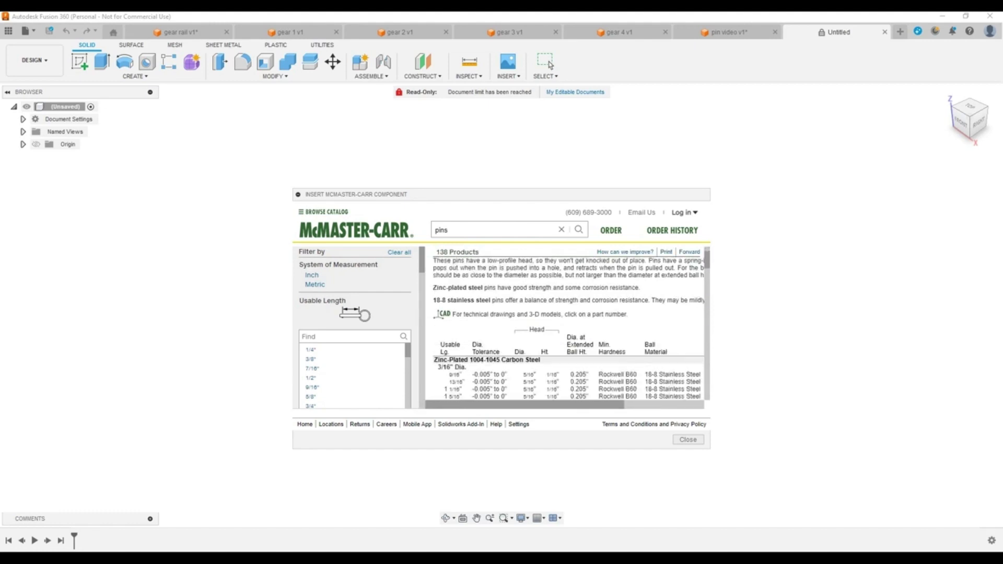
scroll(496, 320, down, 1)
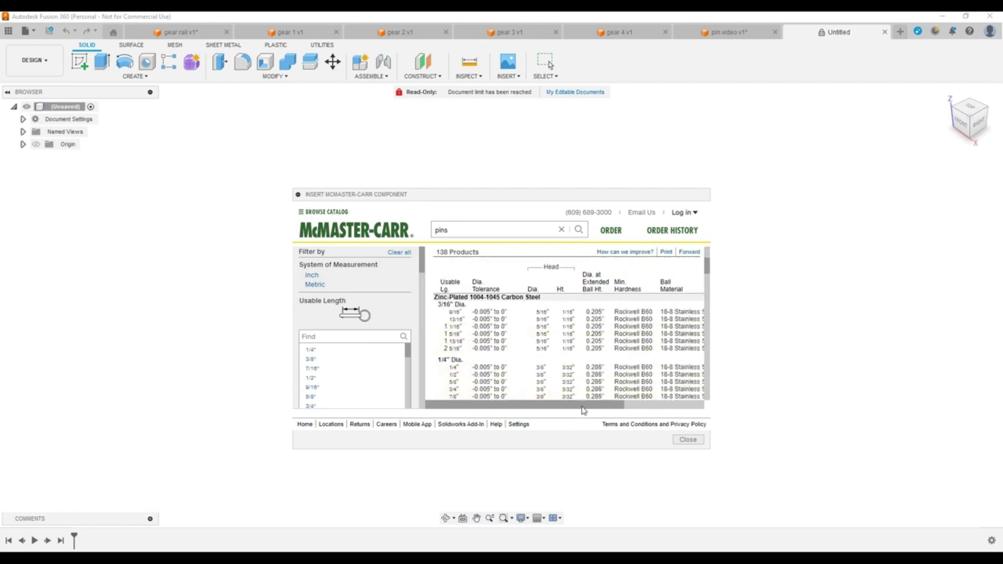
drag(583, 410, 722, 391)
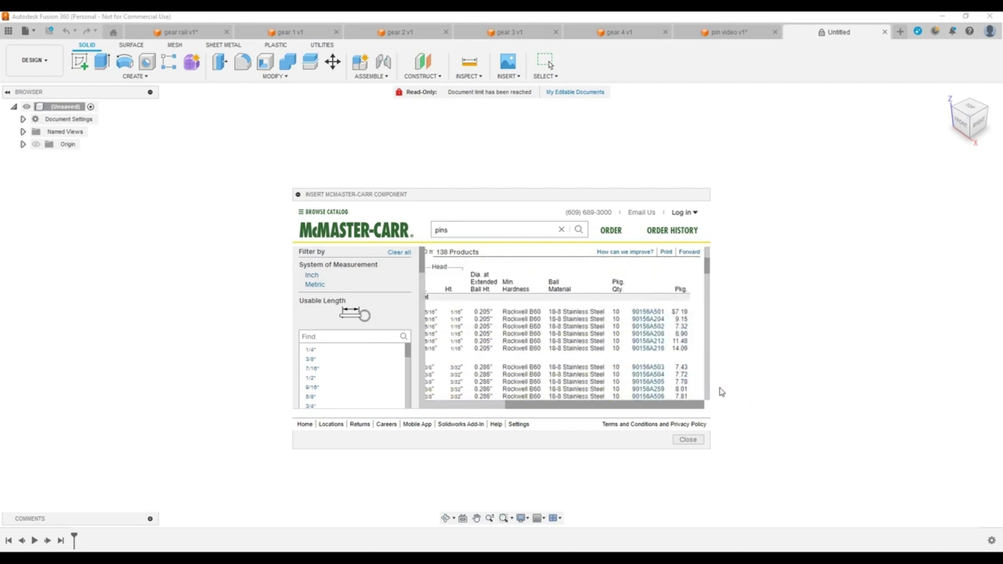
click(647, 348)
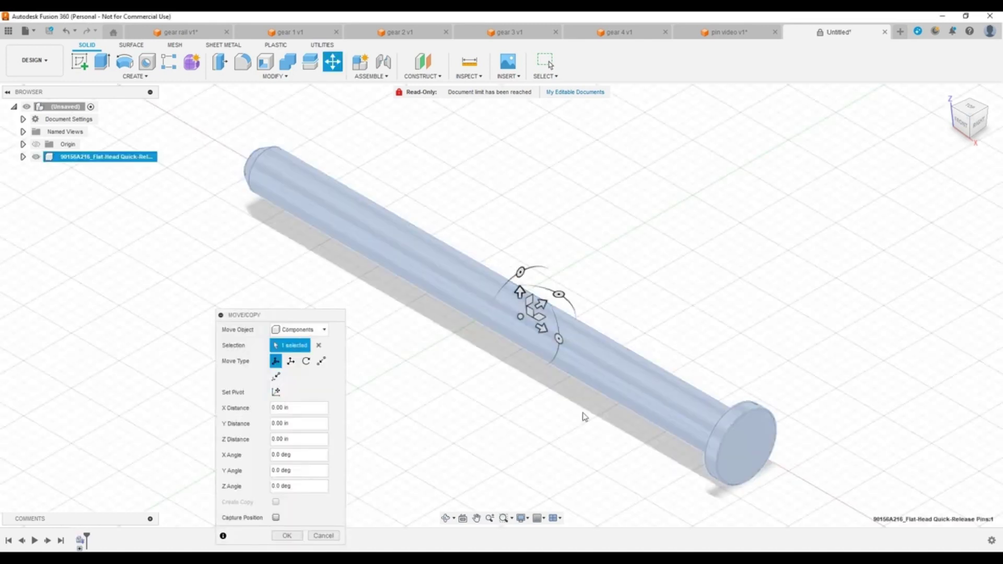
- Accept the inserted pin's default placement with zero offsets and angles, and inspect its head and ball end
shift+middle_drag(442, 256, 502, 271)
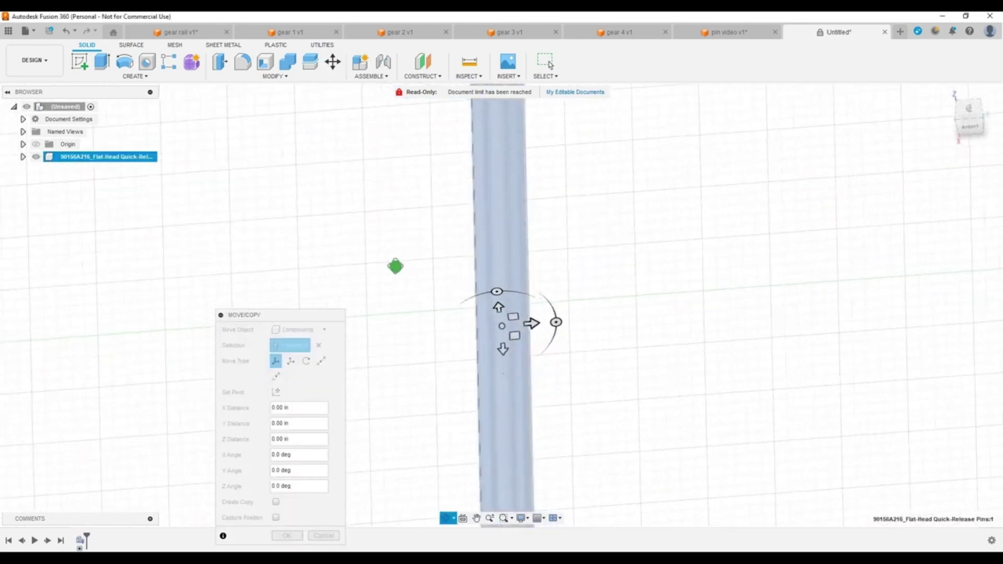
shift+middle_drag(395, 266, 284, 230)
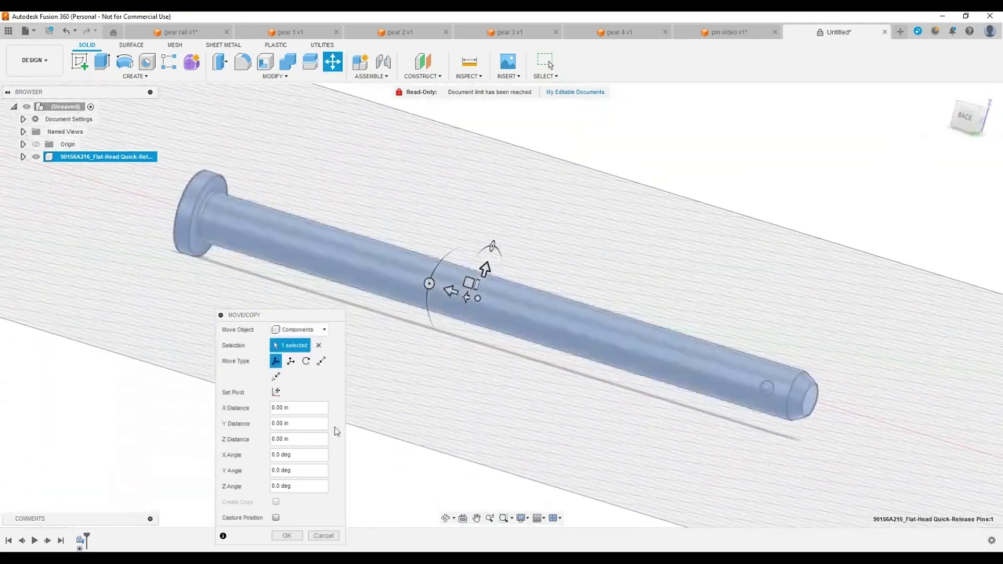
click(289, 537)
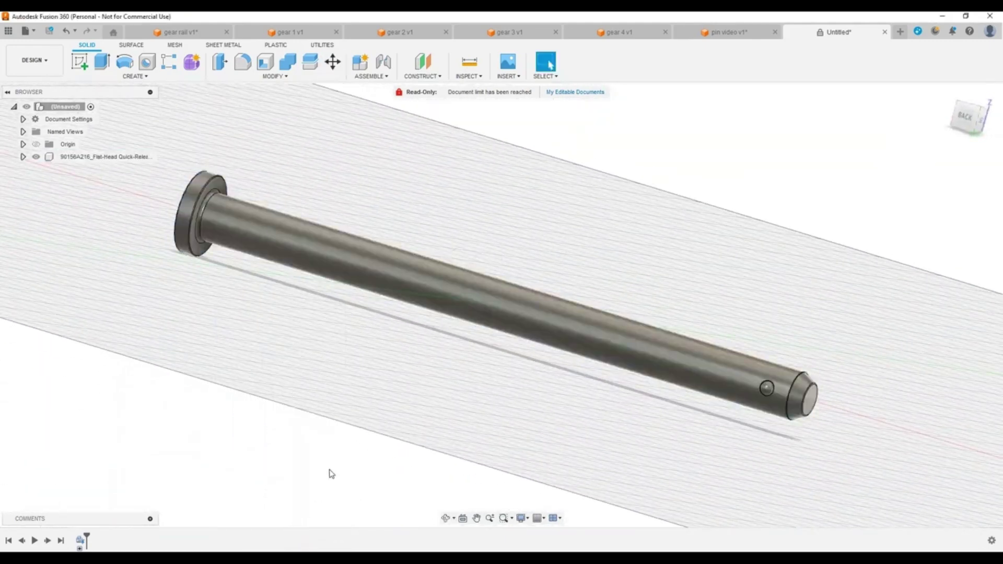
mouse_move(631, 420)
shift+middle_down()
mouse_move(515, 397)
mouse_move(463, 423)
mouse_move(480, 426)
shift+middle_up()
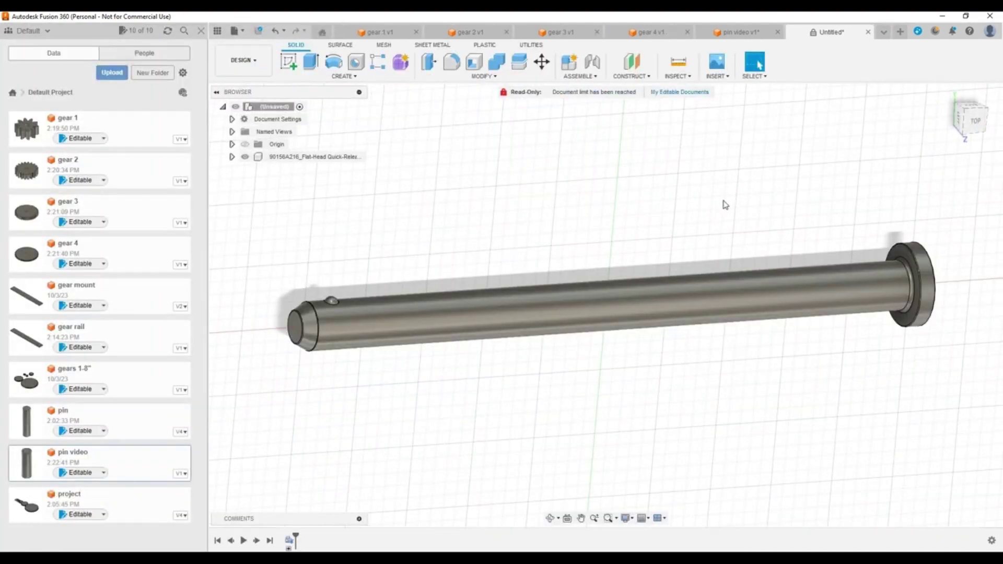
mouse_move(699, 269)
shift+middle_down()
mouse_move(669, 316)
mouse_move(664, 351)
mouse_move(649, 237)
mouse_move(658, 356)
mouse_move(668, 293)
shift+middle_up()
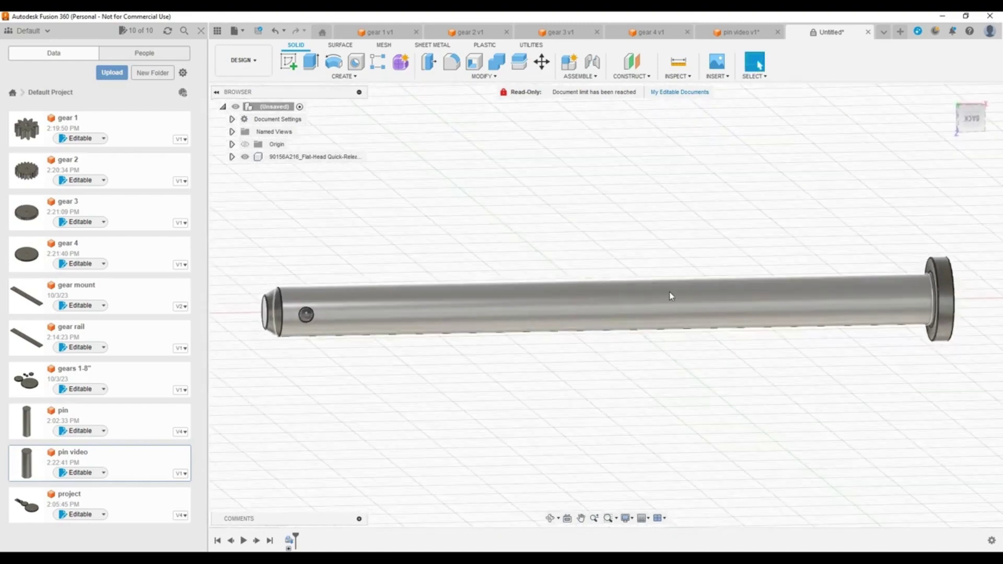
- Return to the gear rail assembly and examine the finished gear train from the side and from above
click(375, 32)
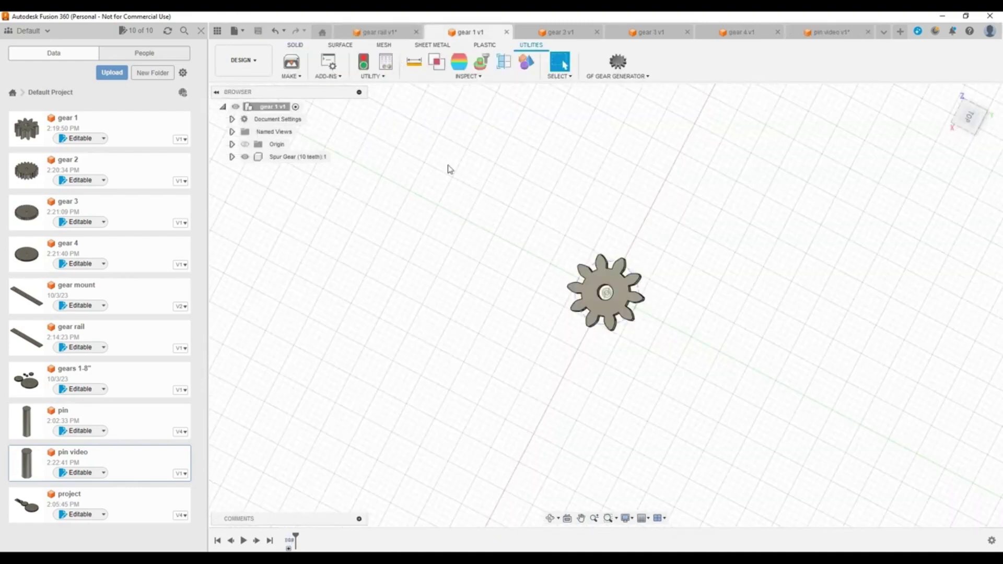
click(377, 32)
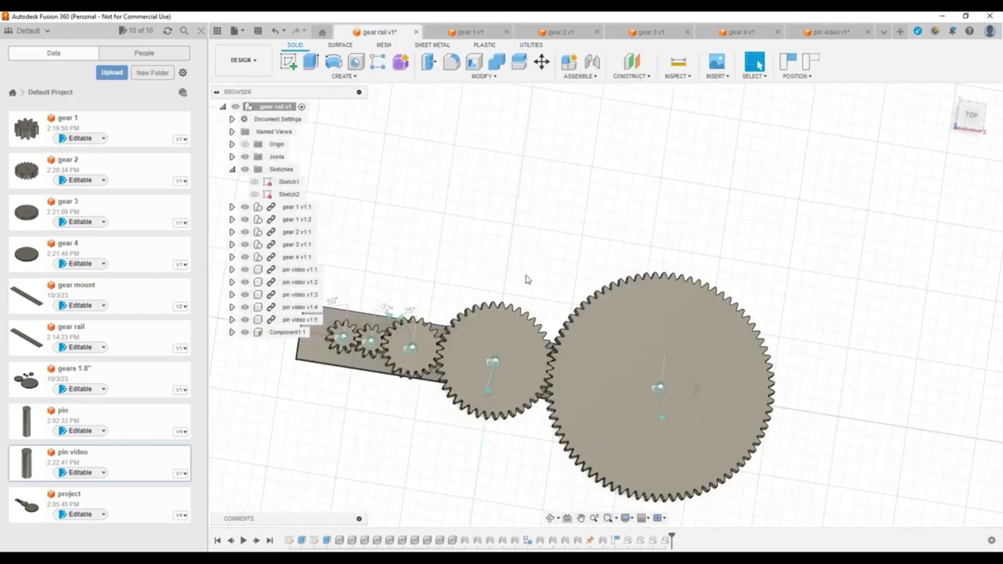
mouse_move(408, 394)
shift+middle_down()
mouse_move(451, 368)
mouse_move(484, 314)
mouse_move(493, 319)
mouse_move(465, 340)
mouse_move(409, 343)
mouse_move(369, 327)
mouse_move(321, 327)
mouse_move(234, 369)
mouse_move(192, 354)
mouse_move(235, 373)
mouse_move(283, 374)
shift+middle_up()
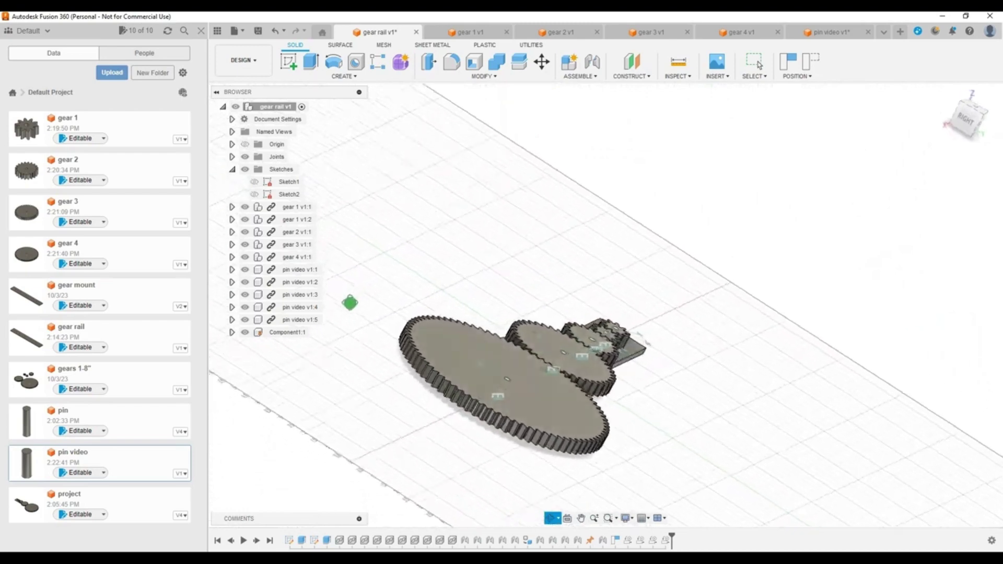
shift+middle_drag(329, 307, 359, 350)
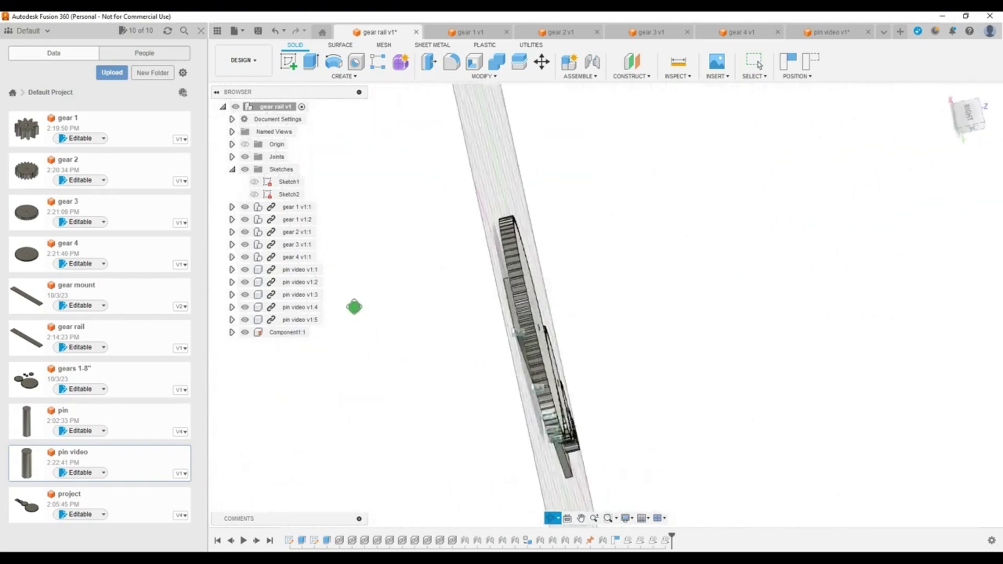
shift+middle_drag(327, 305, 322, 325)
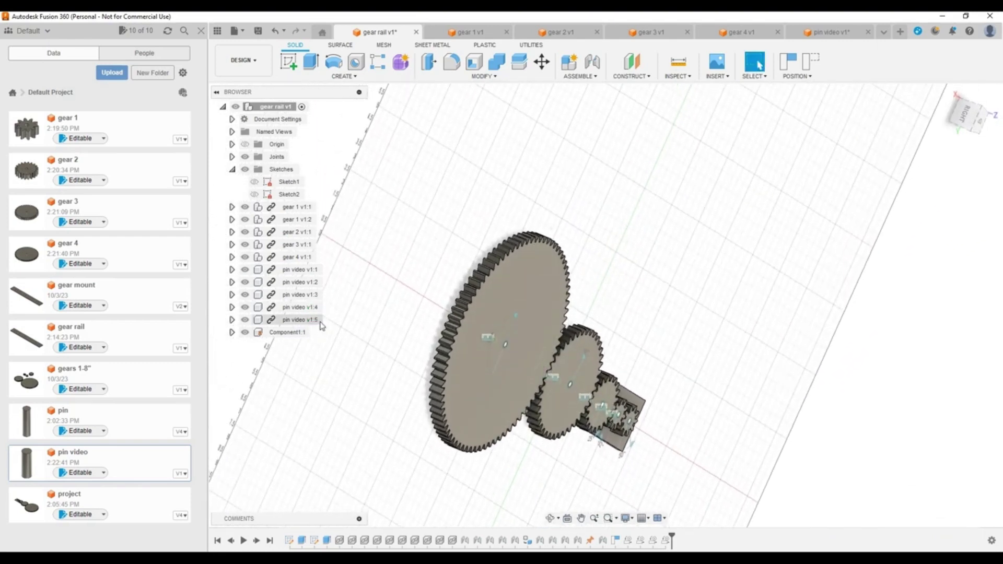